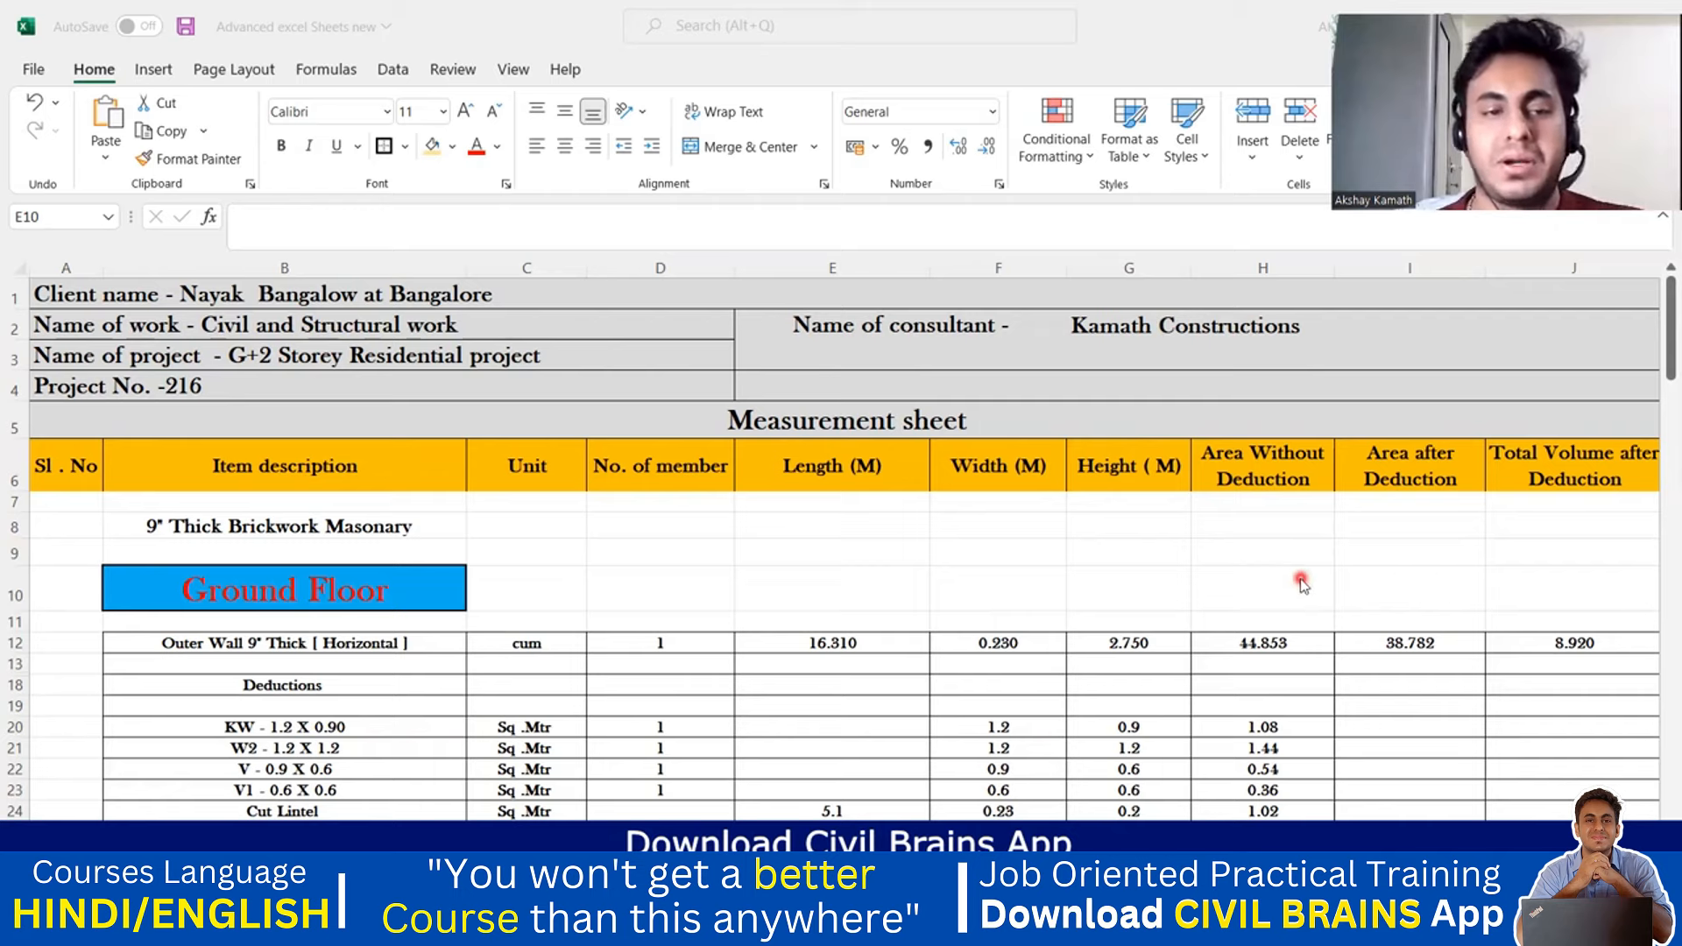
- Copy the project header block, rows 1 to 5 through column J, and paste it at cell A1 of the blank sheet
{"action": "left_click", "coordinate": [381, 339]}
{"action": "left_click_drag", "start_coordinate": [109, 291], "coordinate": [1274, 413]}
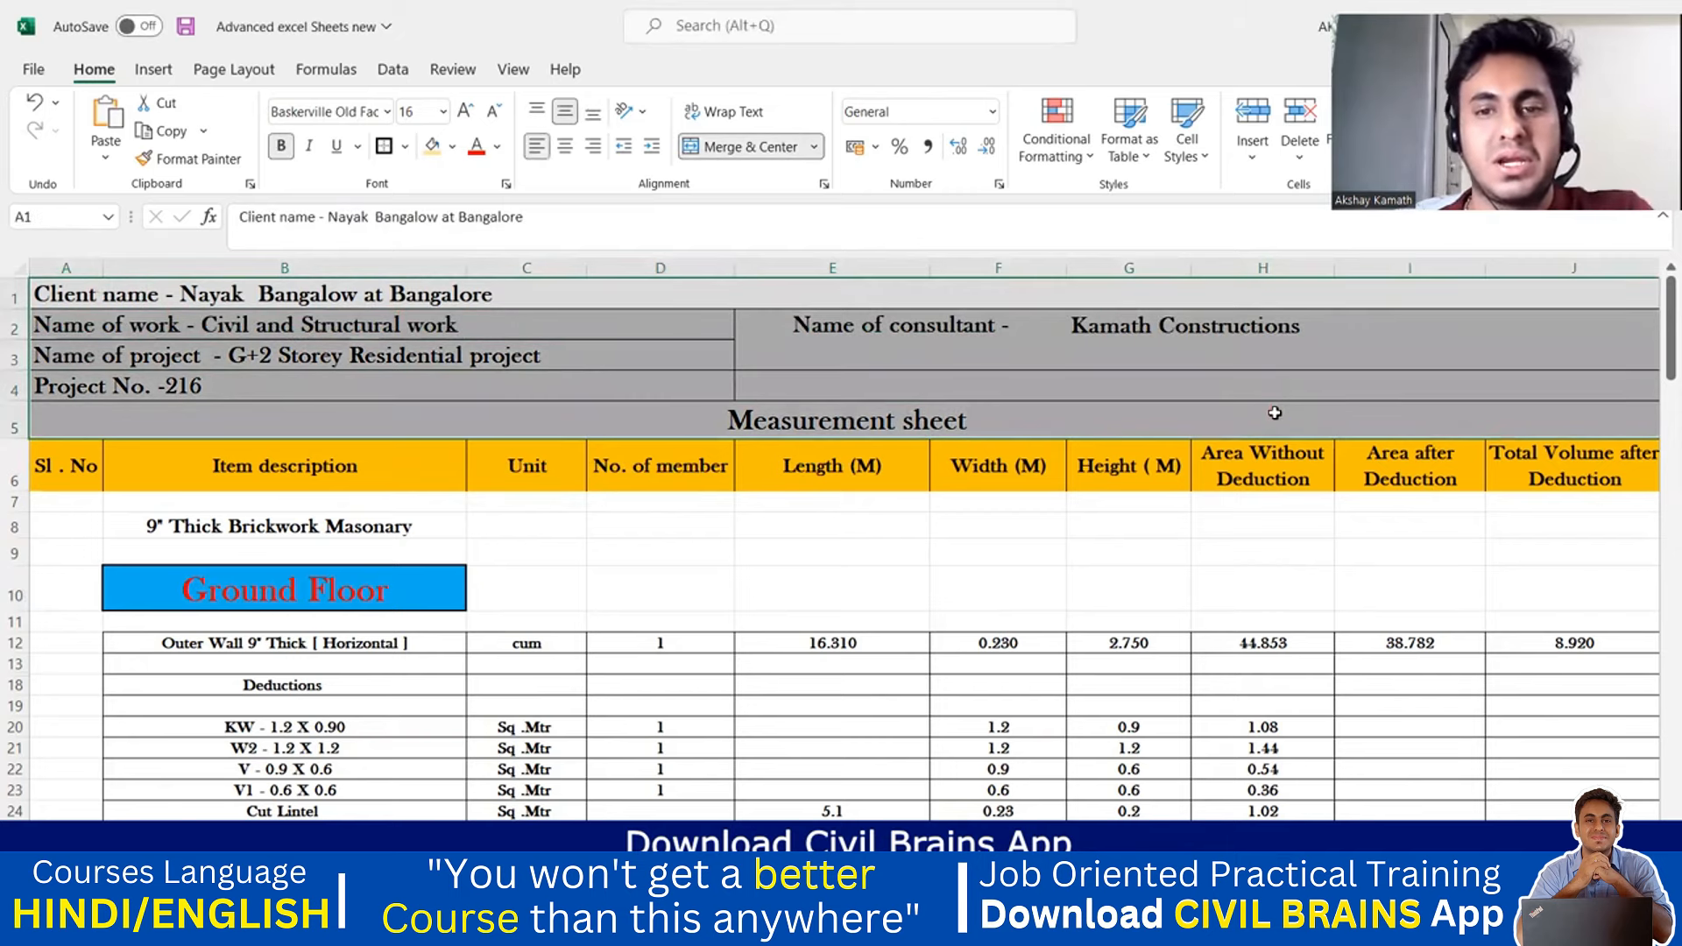
{"action": "key", "text": "ctrl+c"}
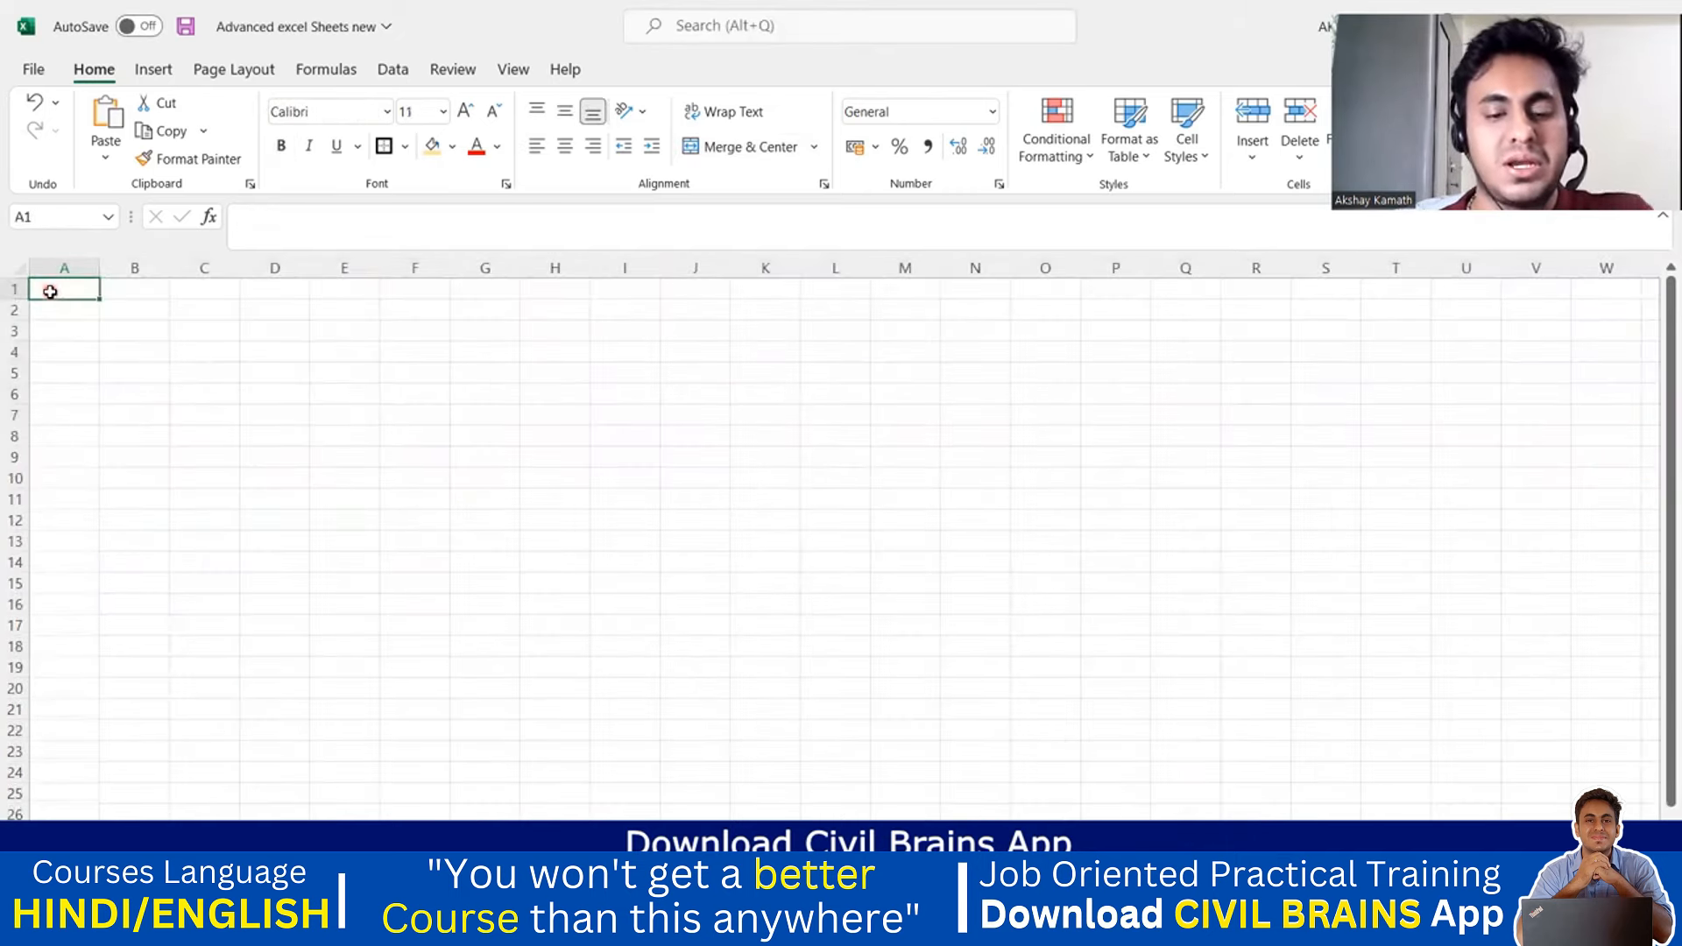
{"action": "key", "text": "ctrl+v"}
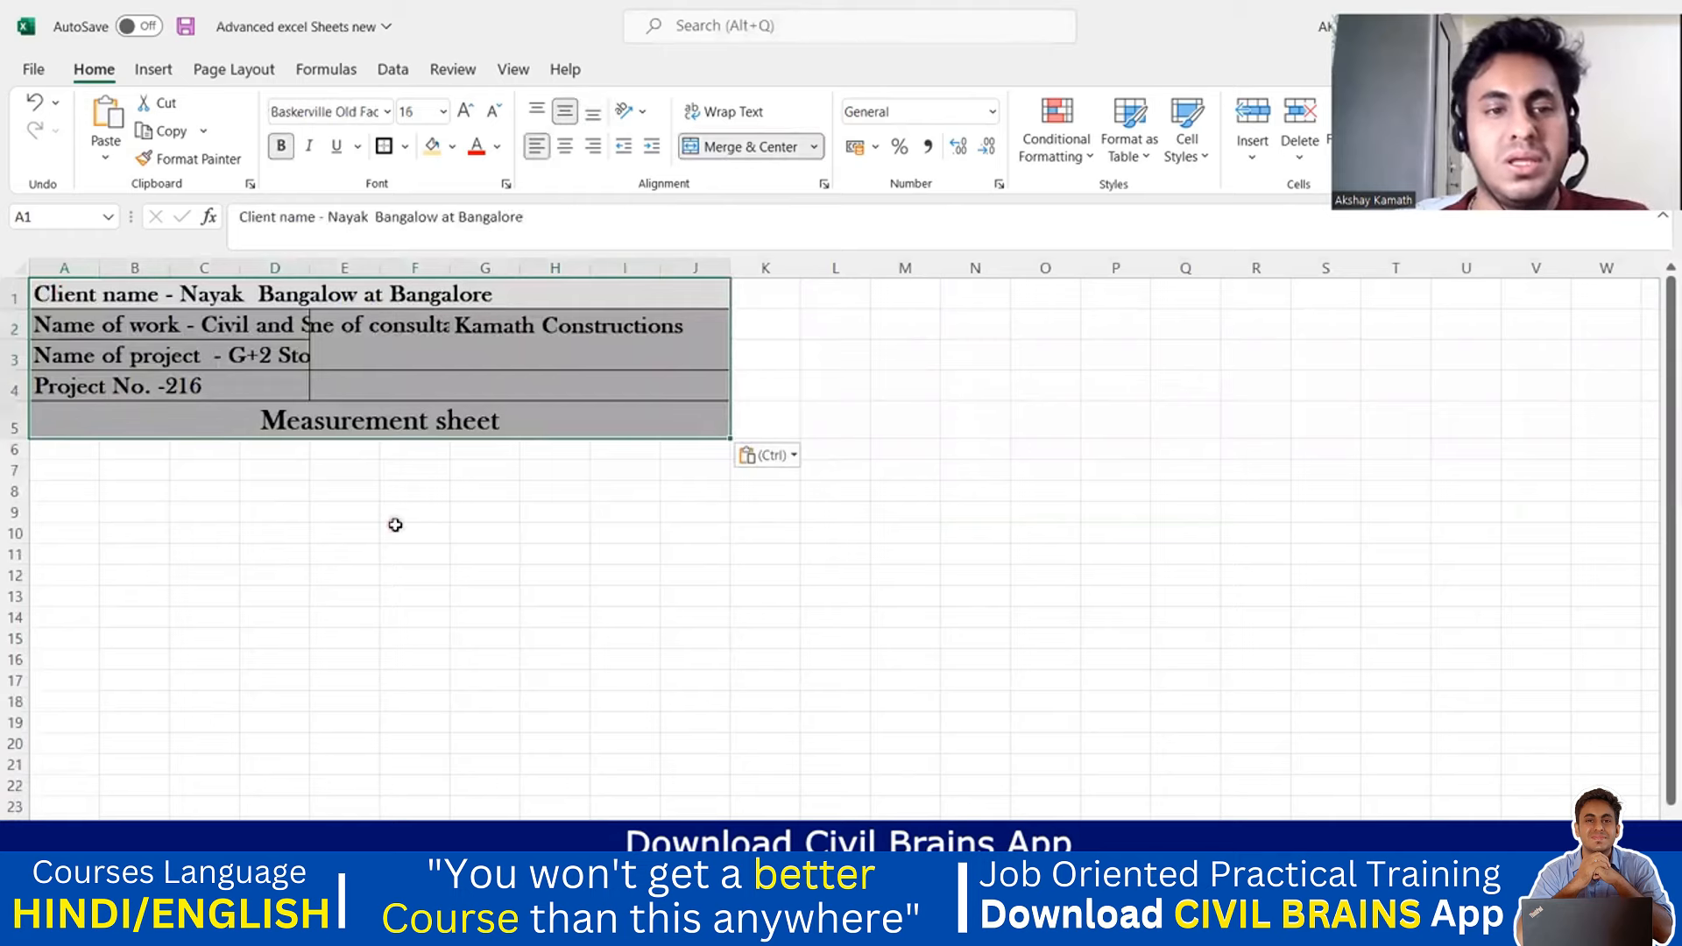
{"action": "left_click", "coordinate": [396, 528]}
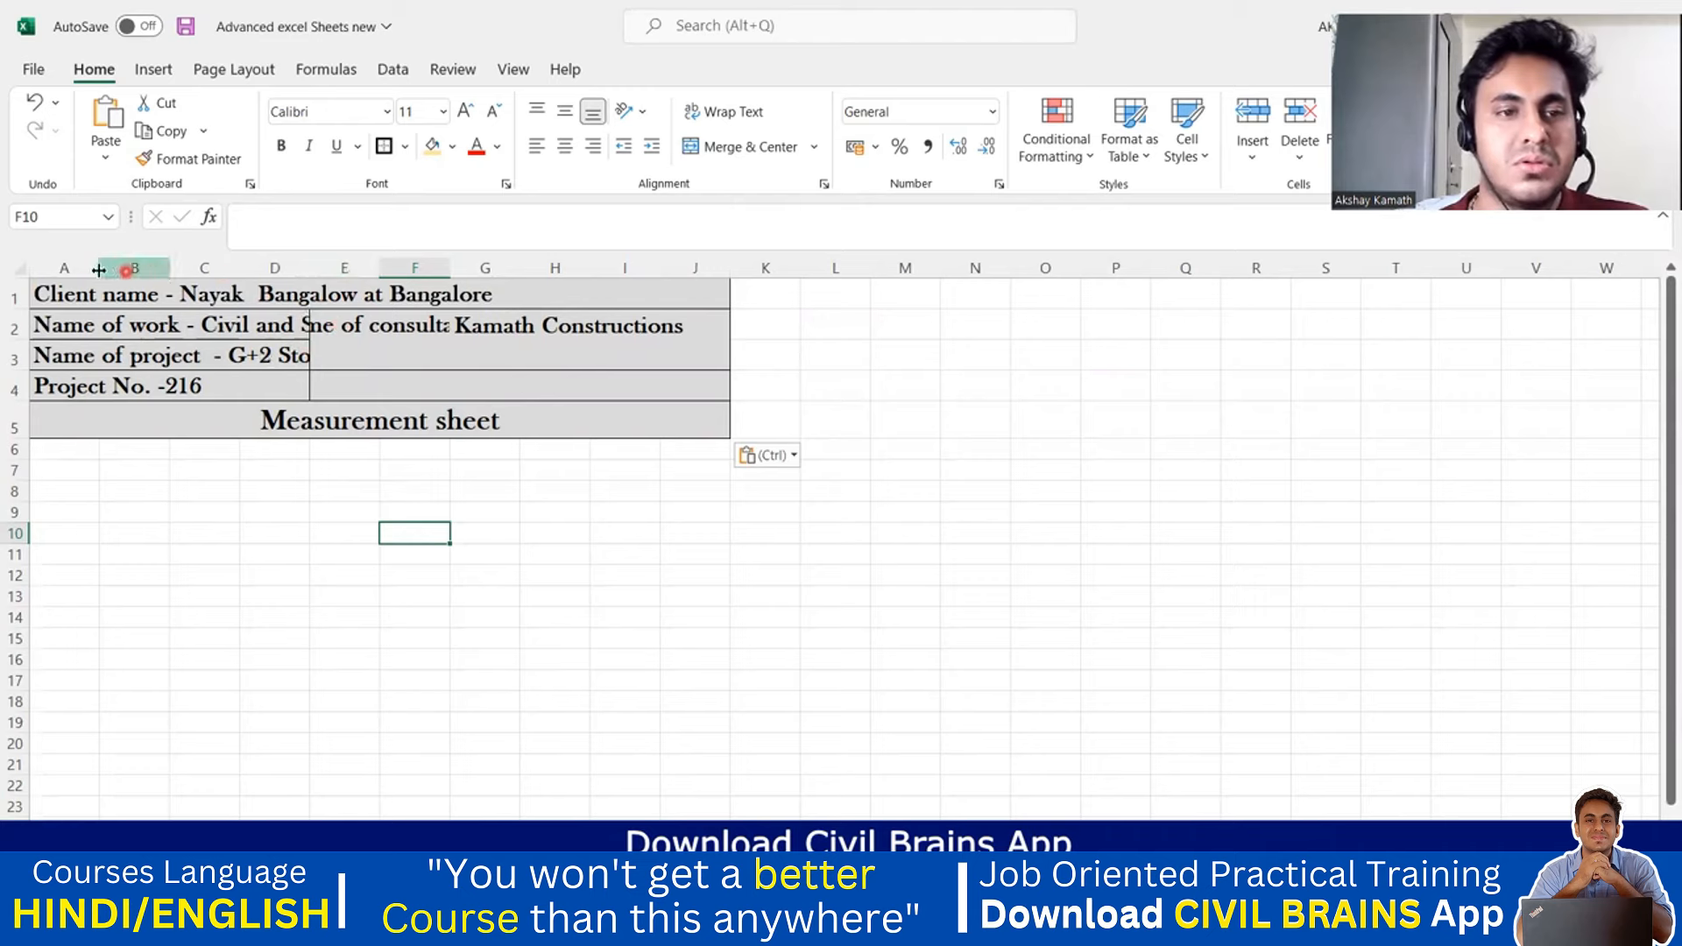
- Widen columns A, B and D through J so the pasted project header text fits
{"action": "left_click_drag", "start_coordinate": [99, 268], "coordinate": [274, 268]}
{"action": "left_click_drag", "start_coordinate": [415, 268], "coordinate": [527, 268]}
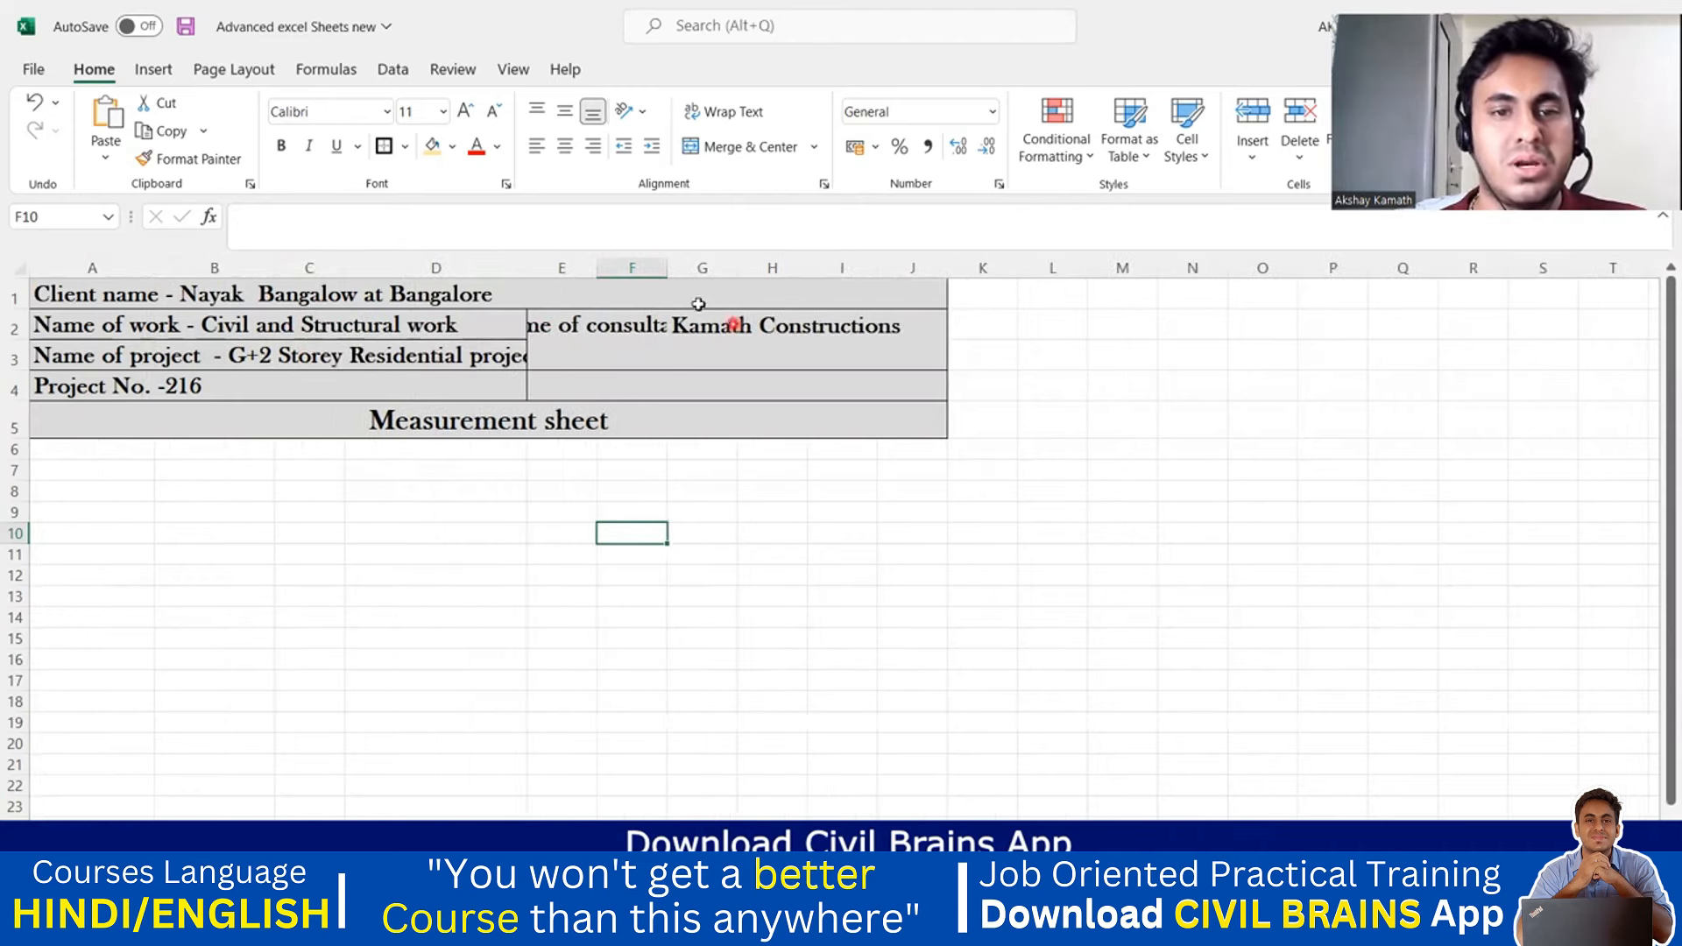
{"action": "left_click_drag", "start_coordinate": [667, 268], "coordinate": [752, 268]}
{"action": "left_click_drag", "start_coordinate": [528, 277], "coordinate": [734, 268]}
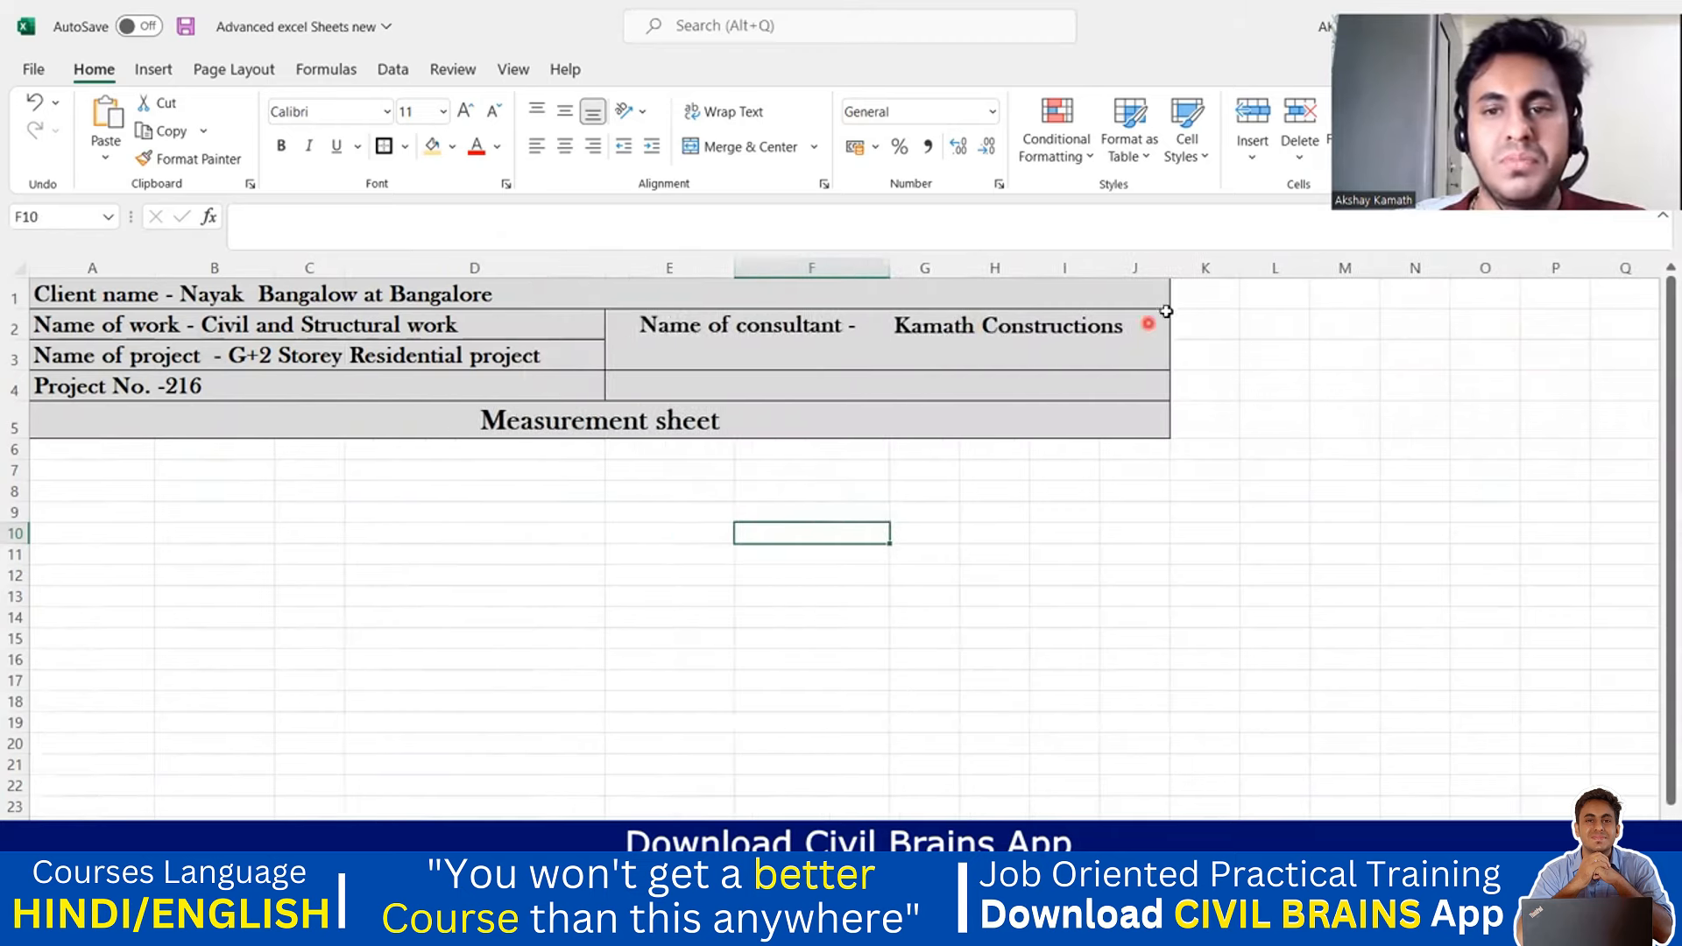
{"action": "left_click_drag", "start_coordinate": [1170, 268], "coordinate": [1269, 273]}
{"action": "left_click_drag", "start_coordinate": [1100, 270], "coordinate": [1165, 275]}
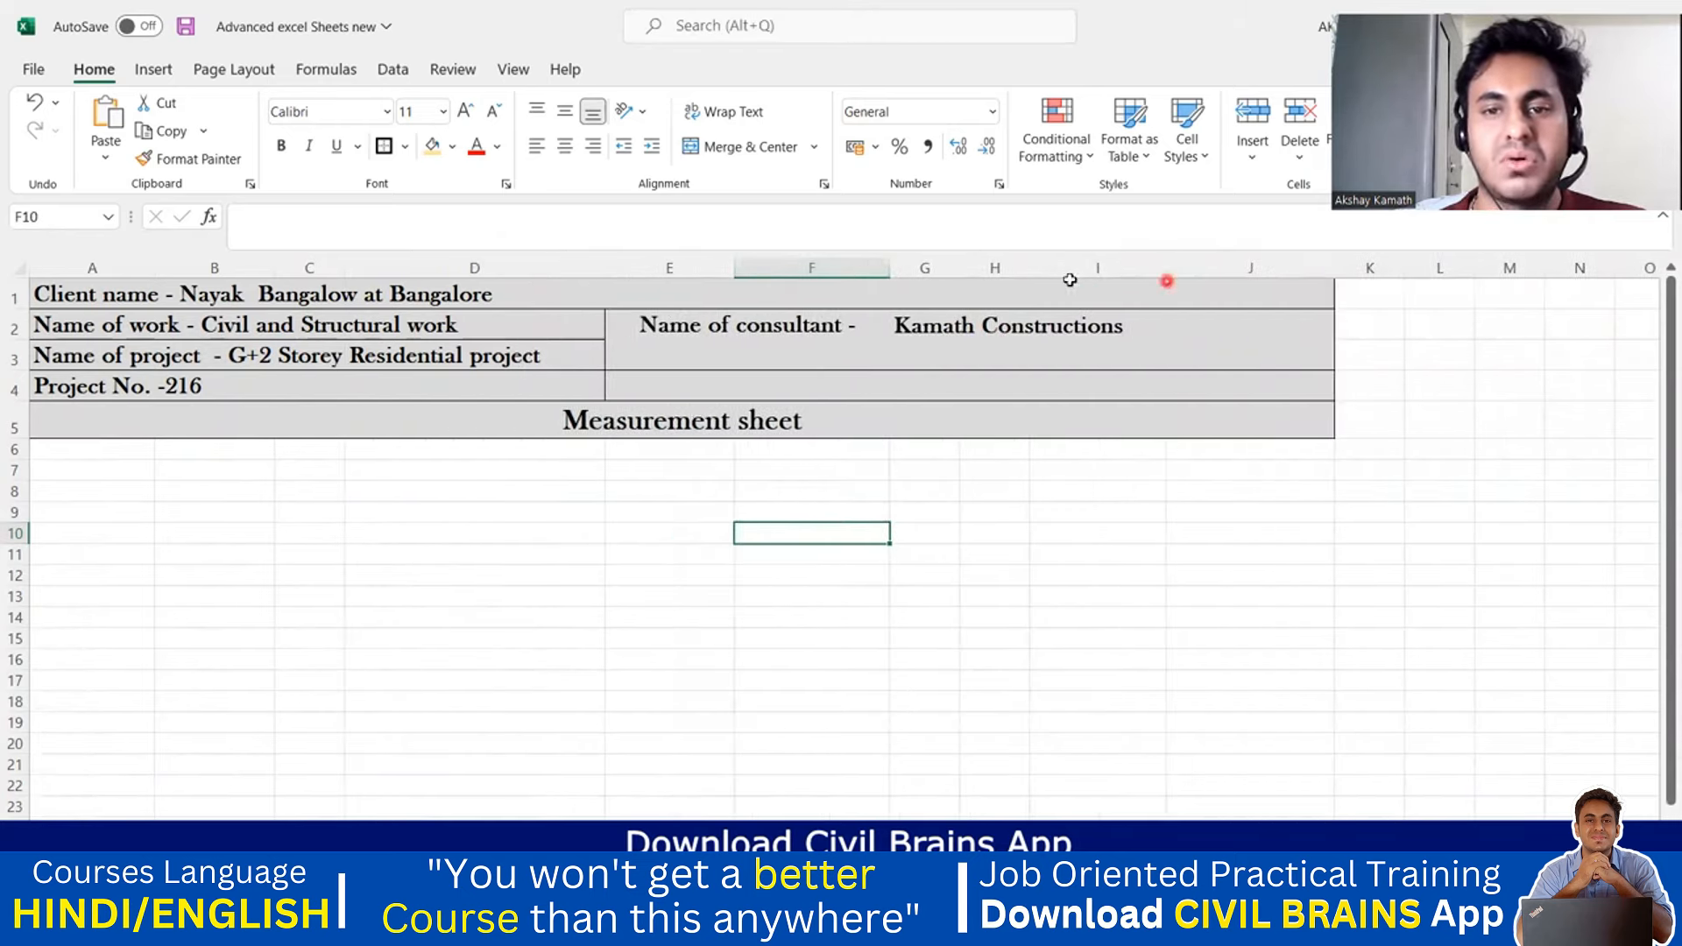
{"action": "left_click_drag", "start_coordinate": [1031, 265], "coordinate": [1110, 270]}
{"action": "left_click", "coordinate": [929, 267]}
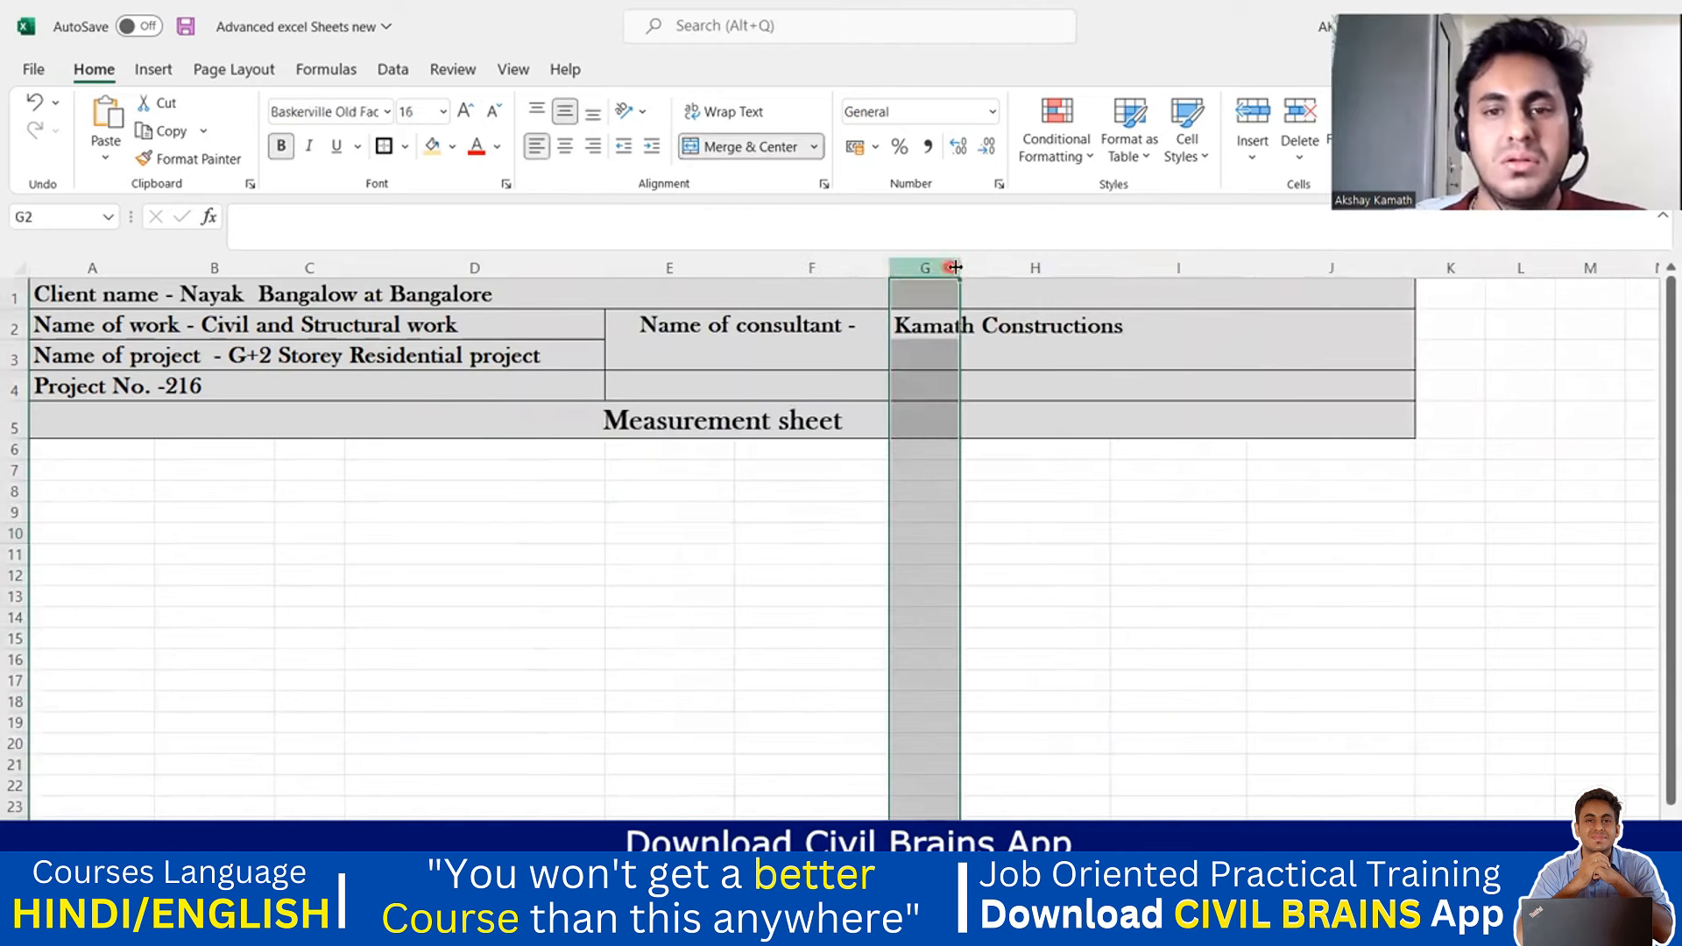
{"action": "left_click_drag", "start_coordinate": [958, 267], "coordinate": [1021, 274]}
{"action": "left_click", "coordinate": [885, 512]}
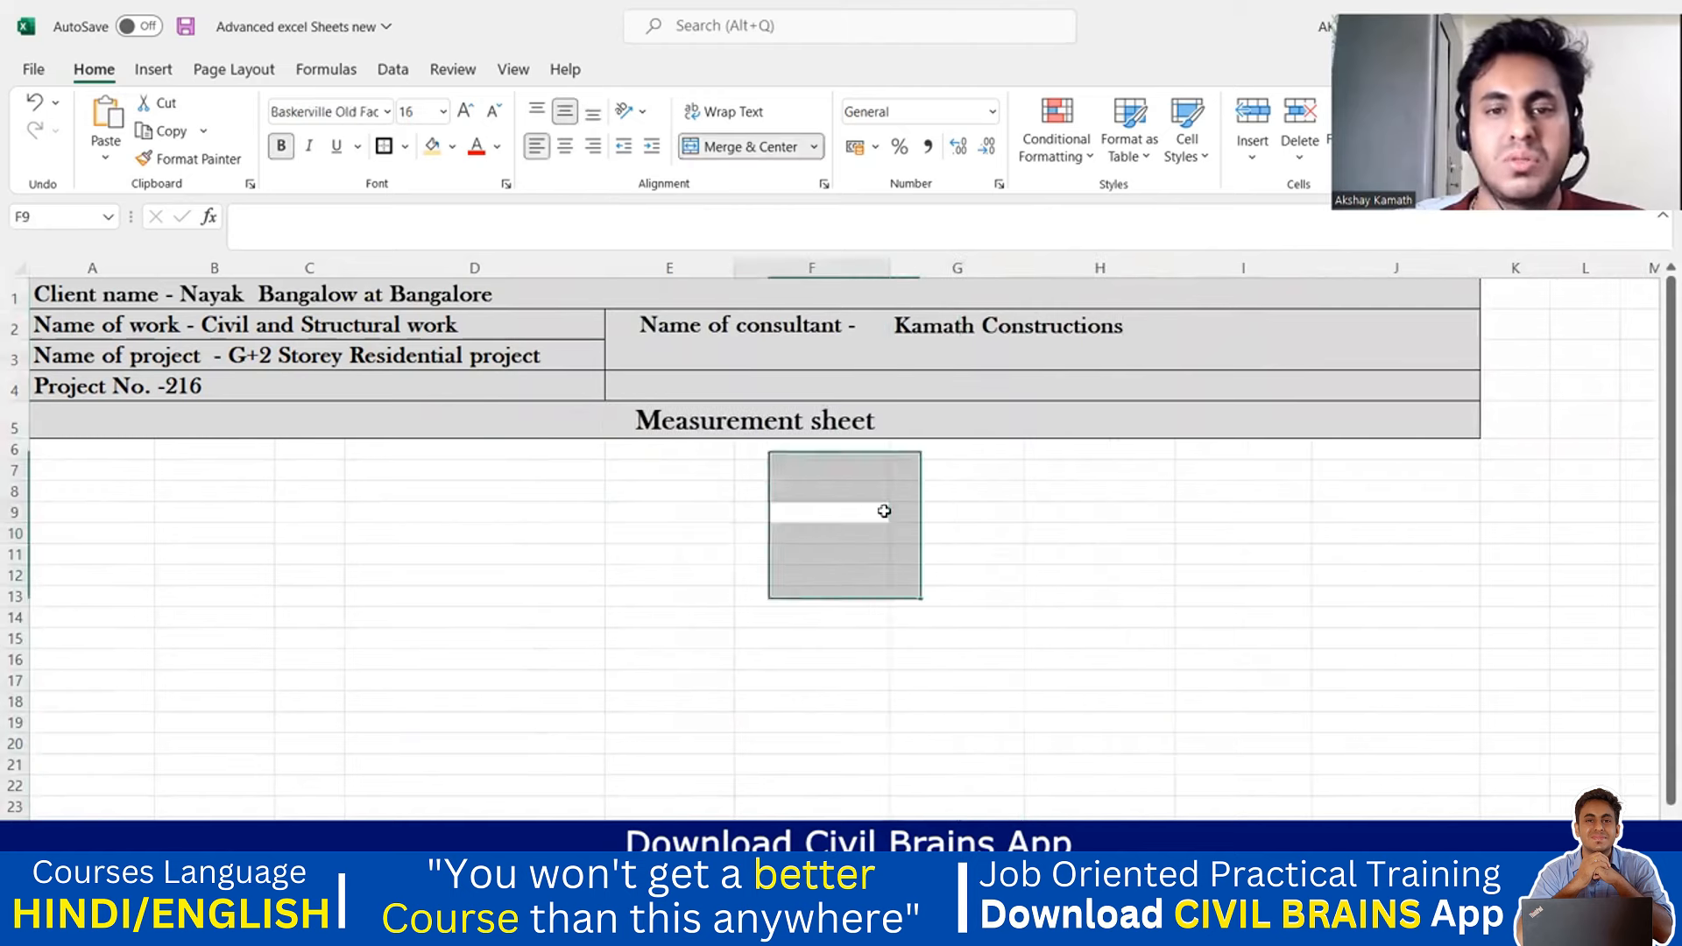
{"action": "left_click", "coordinate": [840, 582]}
- Copy the headings from "Sl . No" to "Height ( M)" in the original measurement sheet and paste them at A7 of the new sheet
{"action": "left_click", "coordinate": [714, 836]}
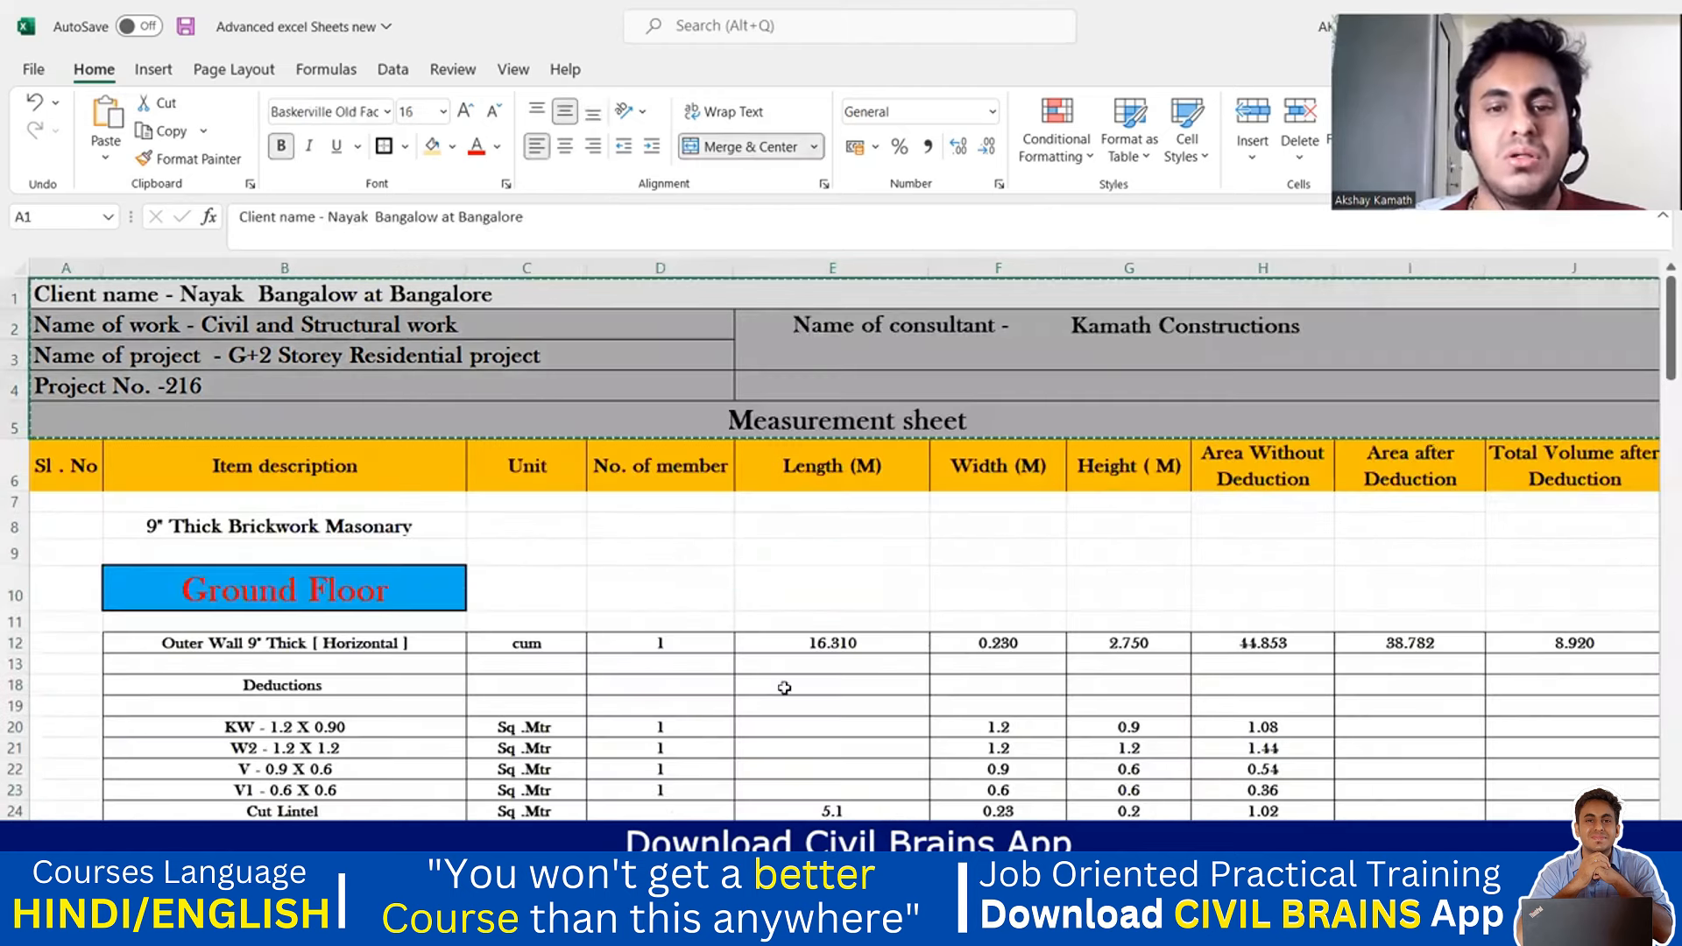
{"action": "left_click", "coordinate": [816, 583]}
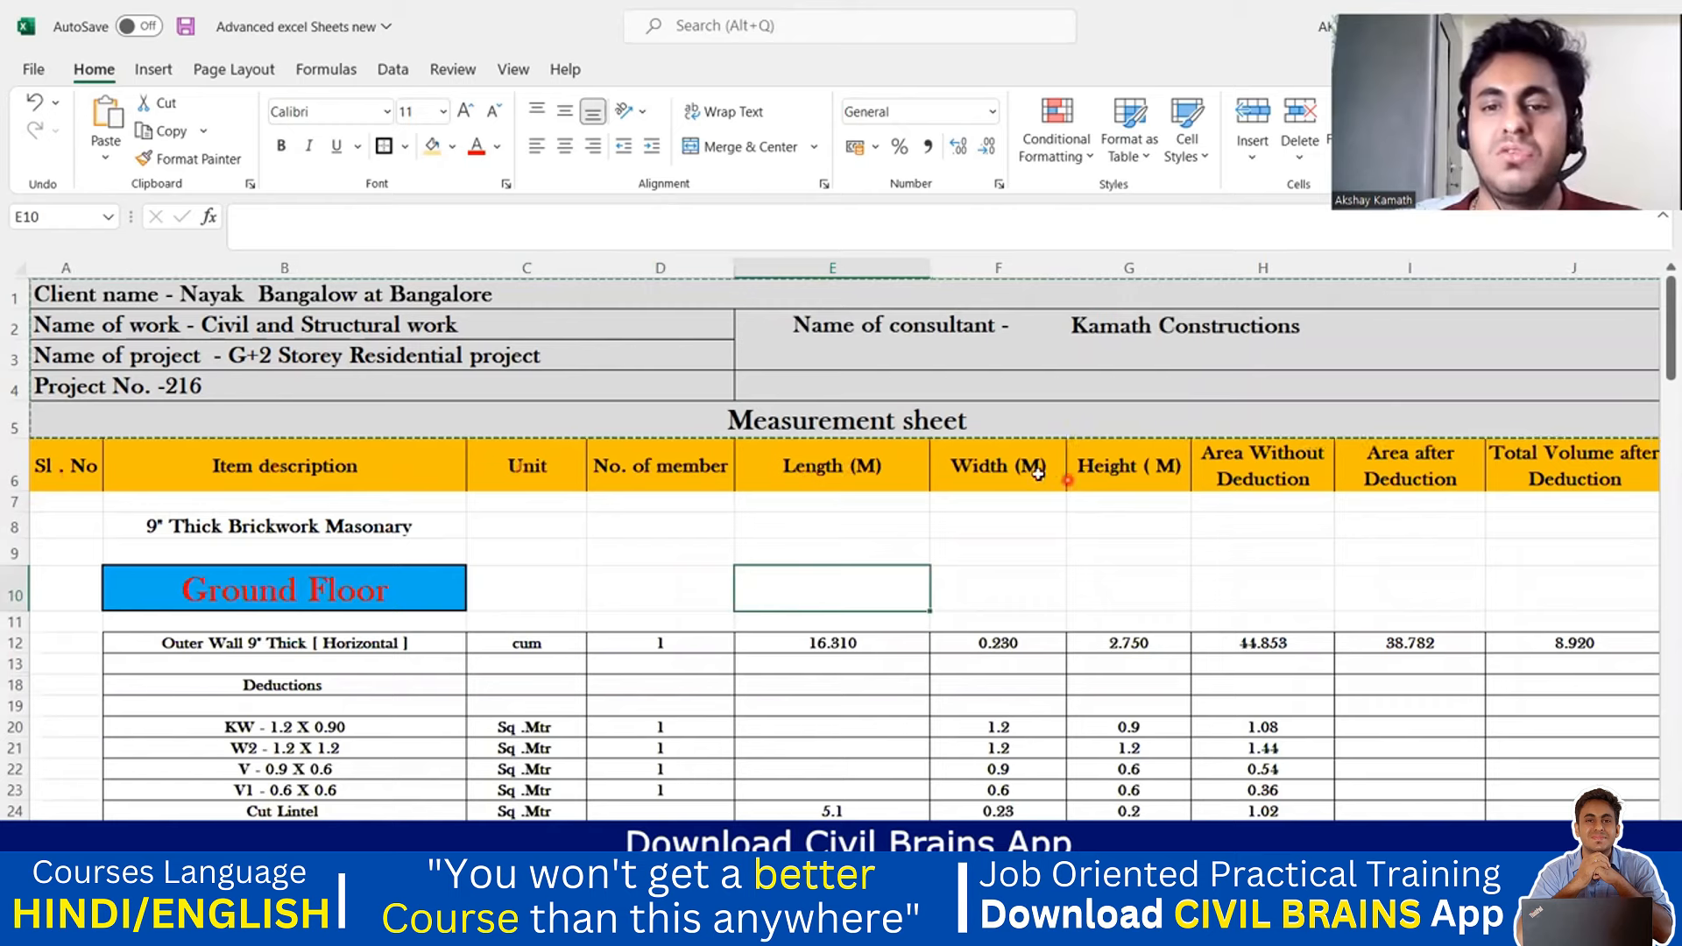
{"action": "left_click_drag", "start_coordinate": [1130, 482], "coordinate": [314, 488]}
{"action": "left_click_drag", "start_coordinate": [198, 484], "coordinate": [71, 479]}
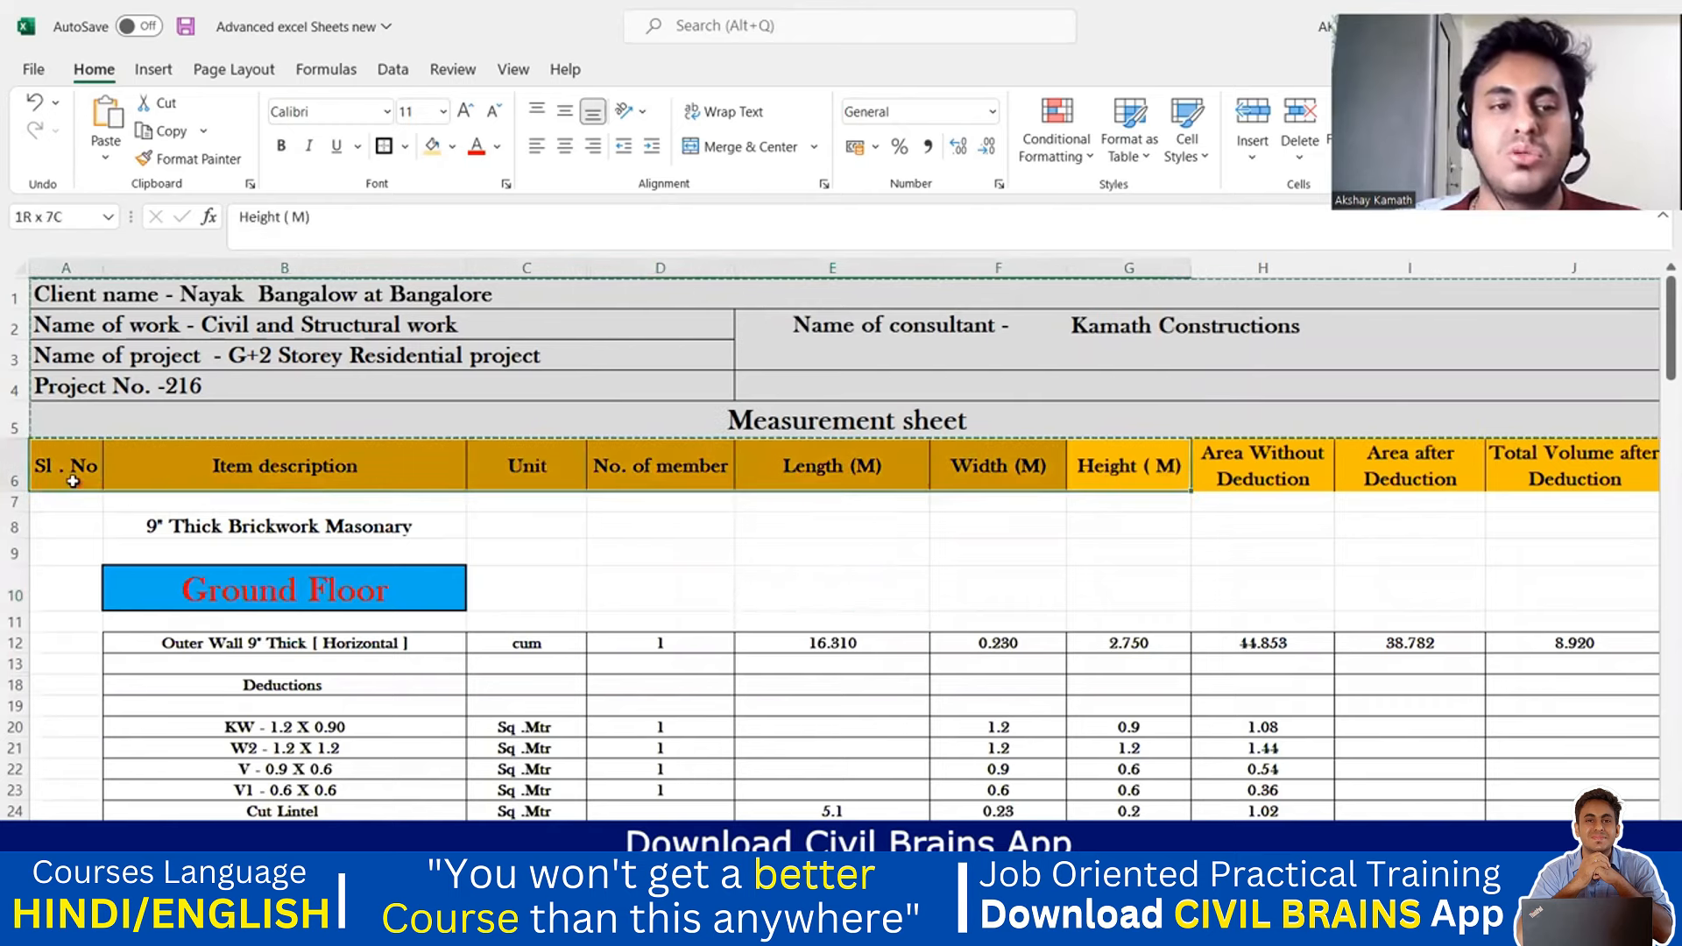
{"action": "key", "text": "ctrl+v"}
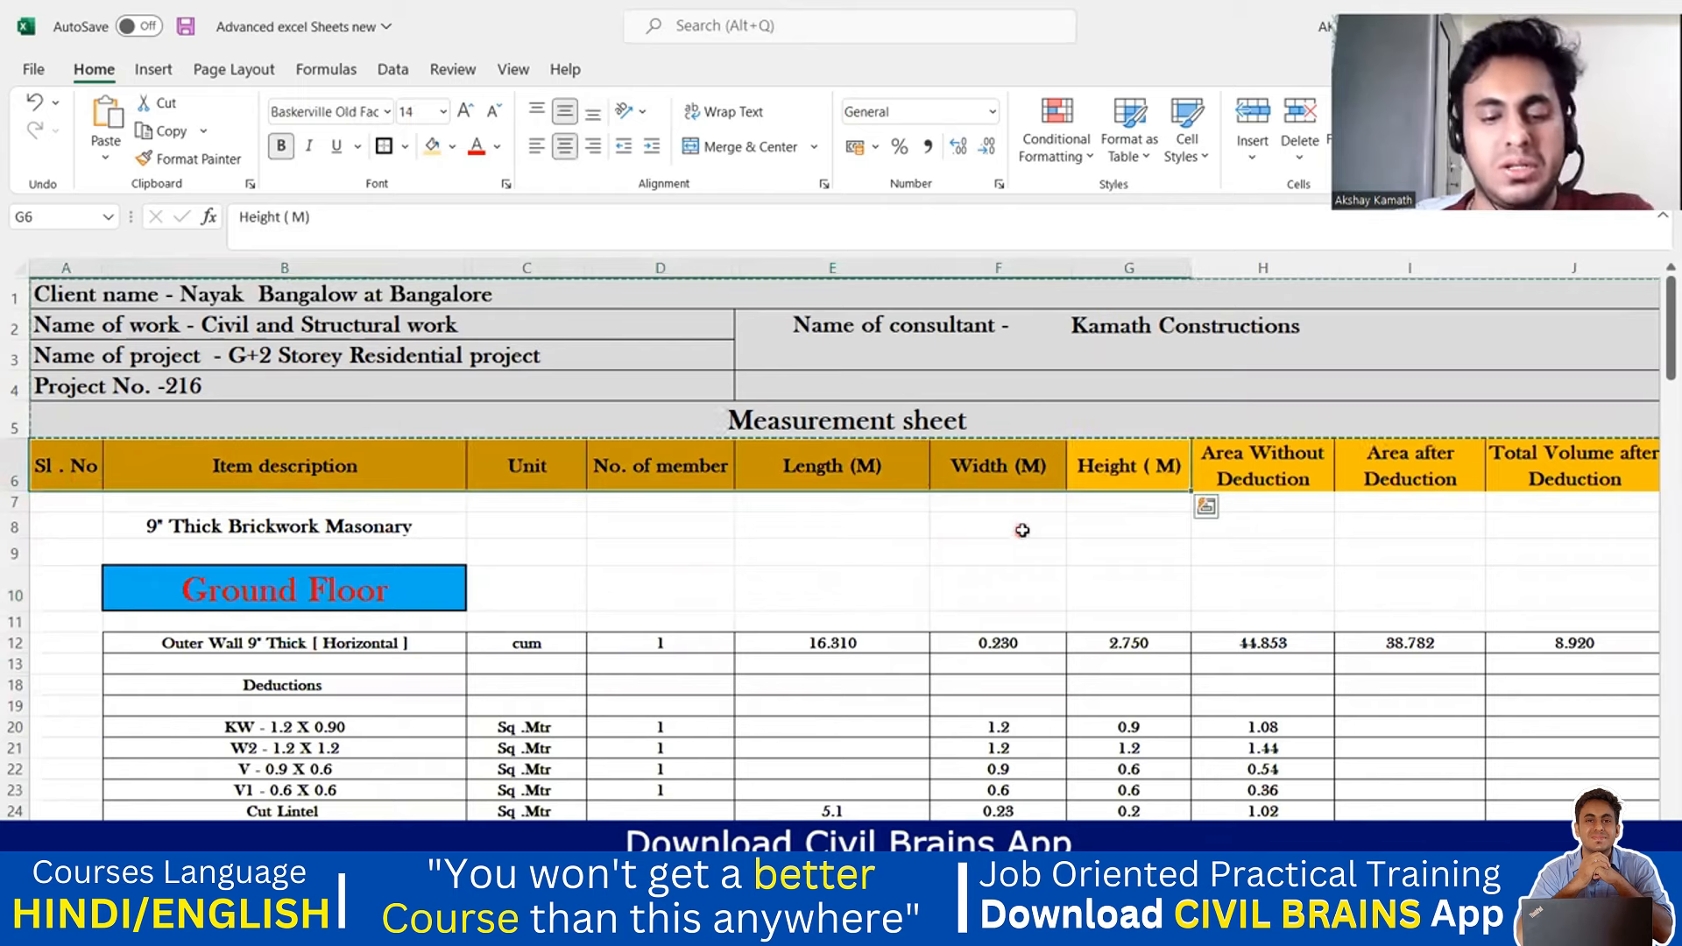
{"action": "key", "text": "ctrl+c"}
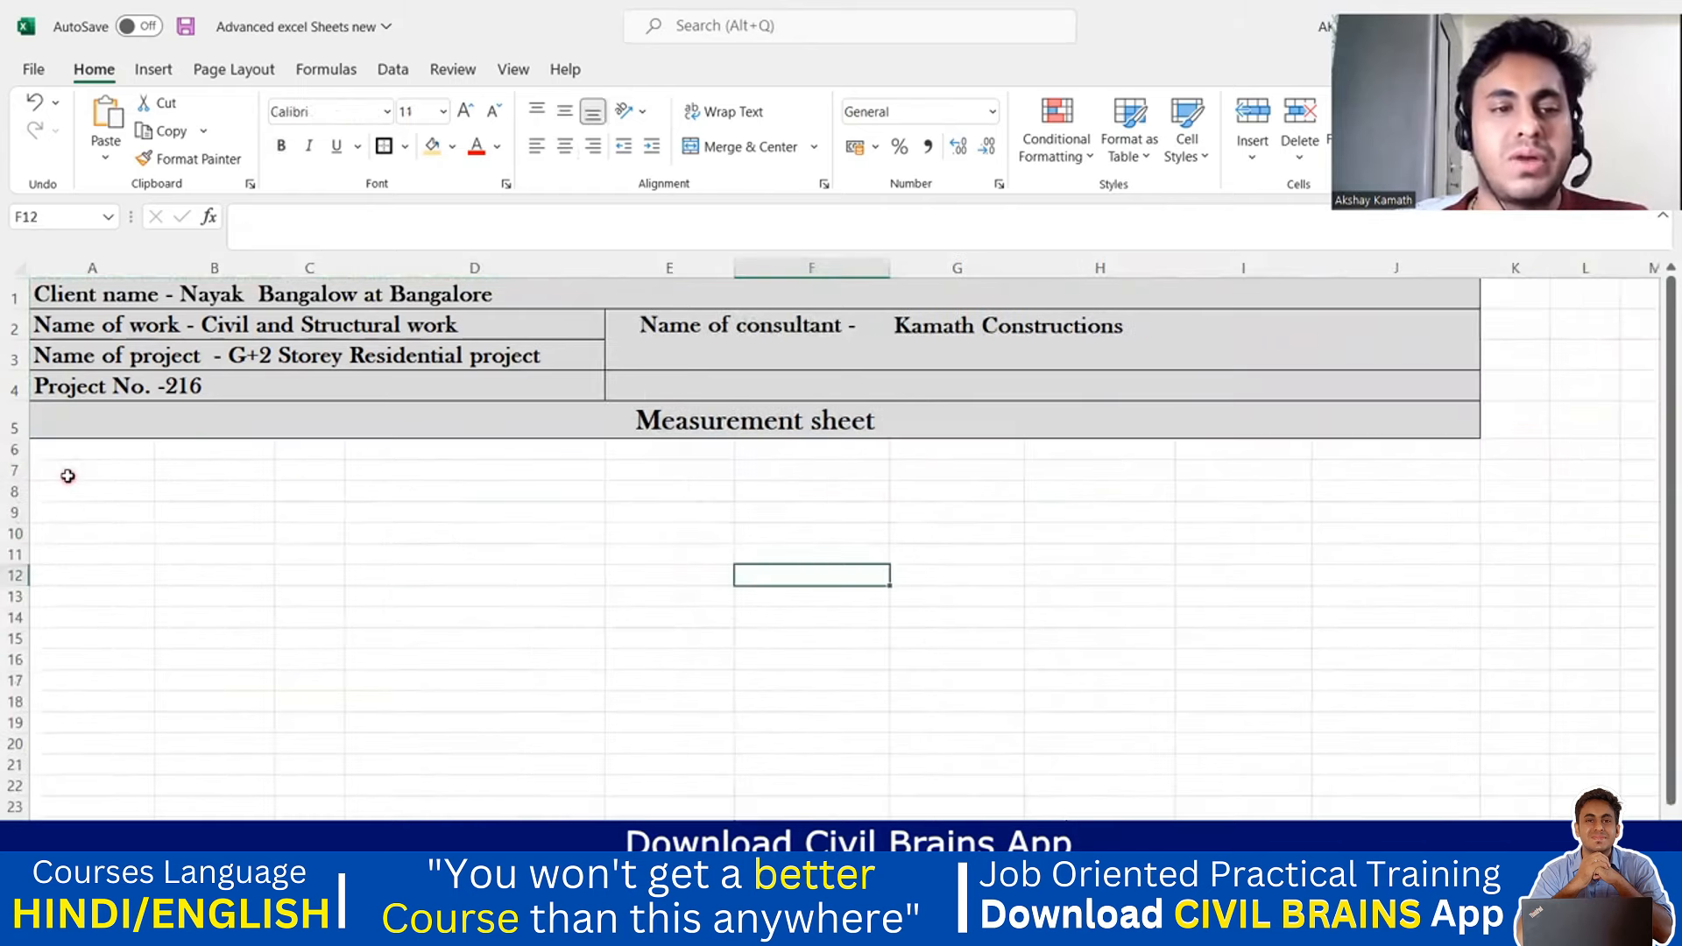
{"action": "left_click", "coordinate": [68, 477]}
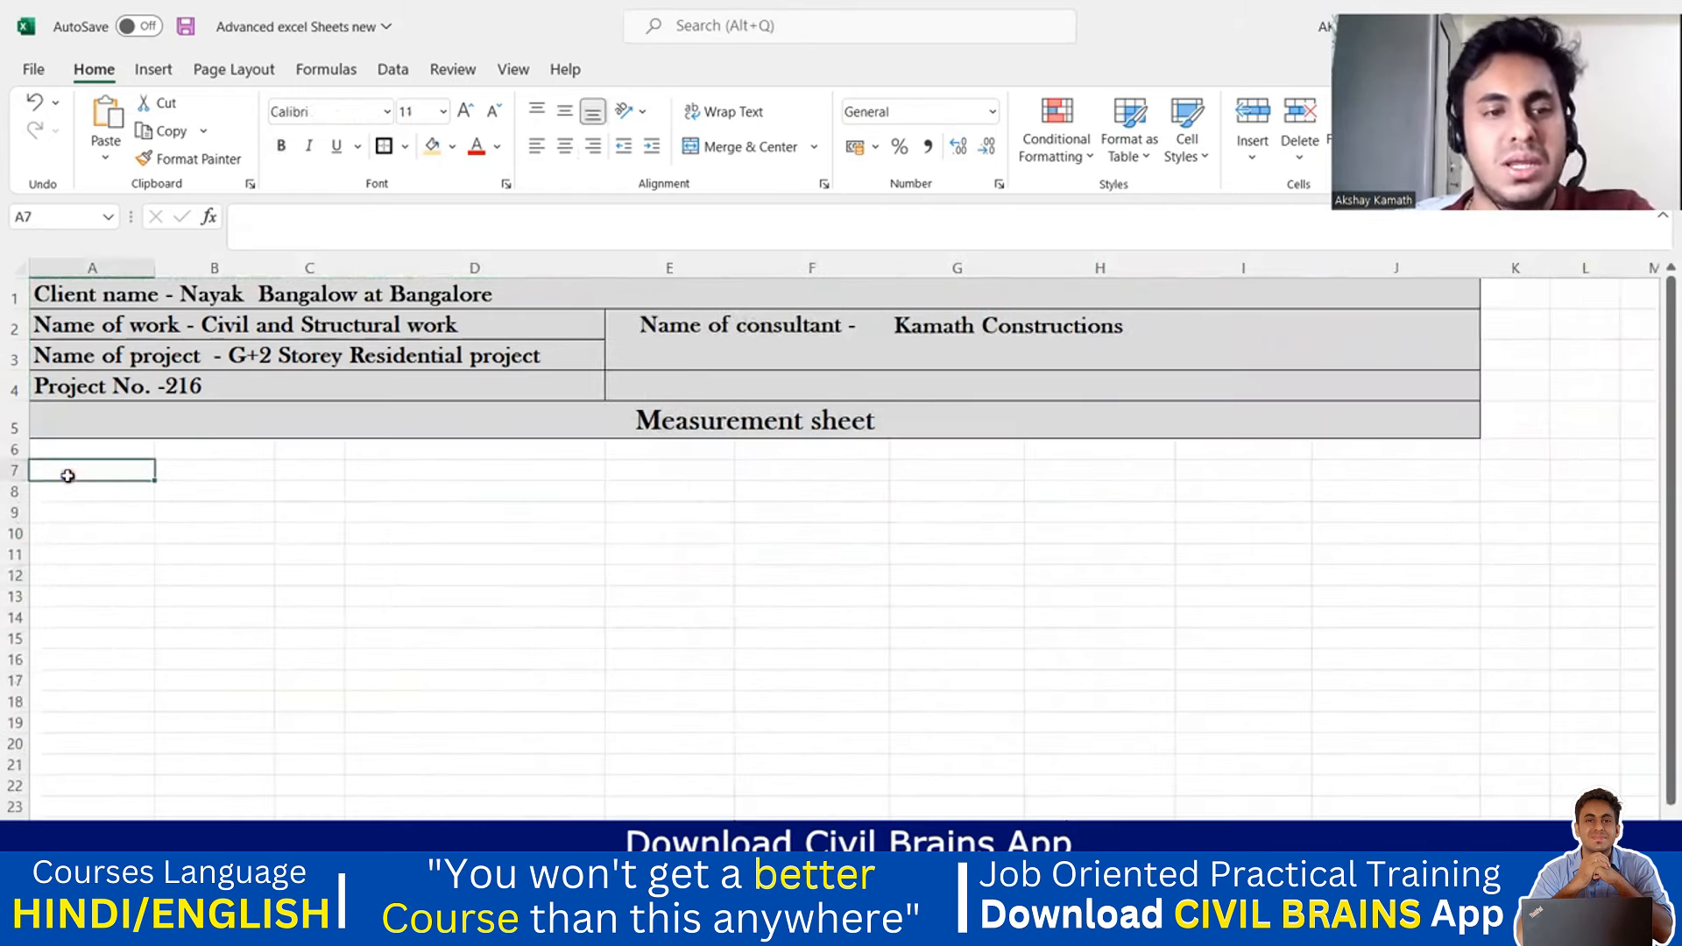
{"action": "key", "text": "ctrl+v"}
- Widen columns B and C to fit the "Item description" and "Unit" headings
{"action": "left_click", "coordinate": [415, 623]}
{"action": "left_click_drag", "start_coordinate": [274, 265], "coordinate": [479, 268]}
{"action": "left_click", "coordinate": [1097, 538]}
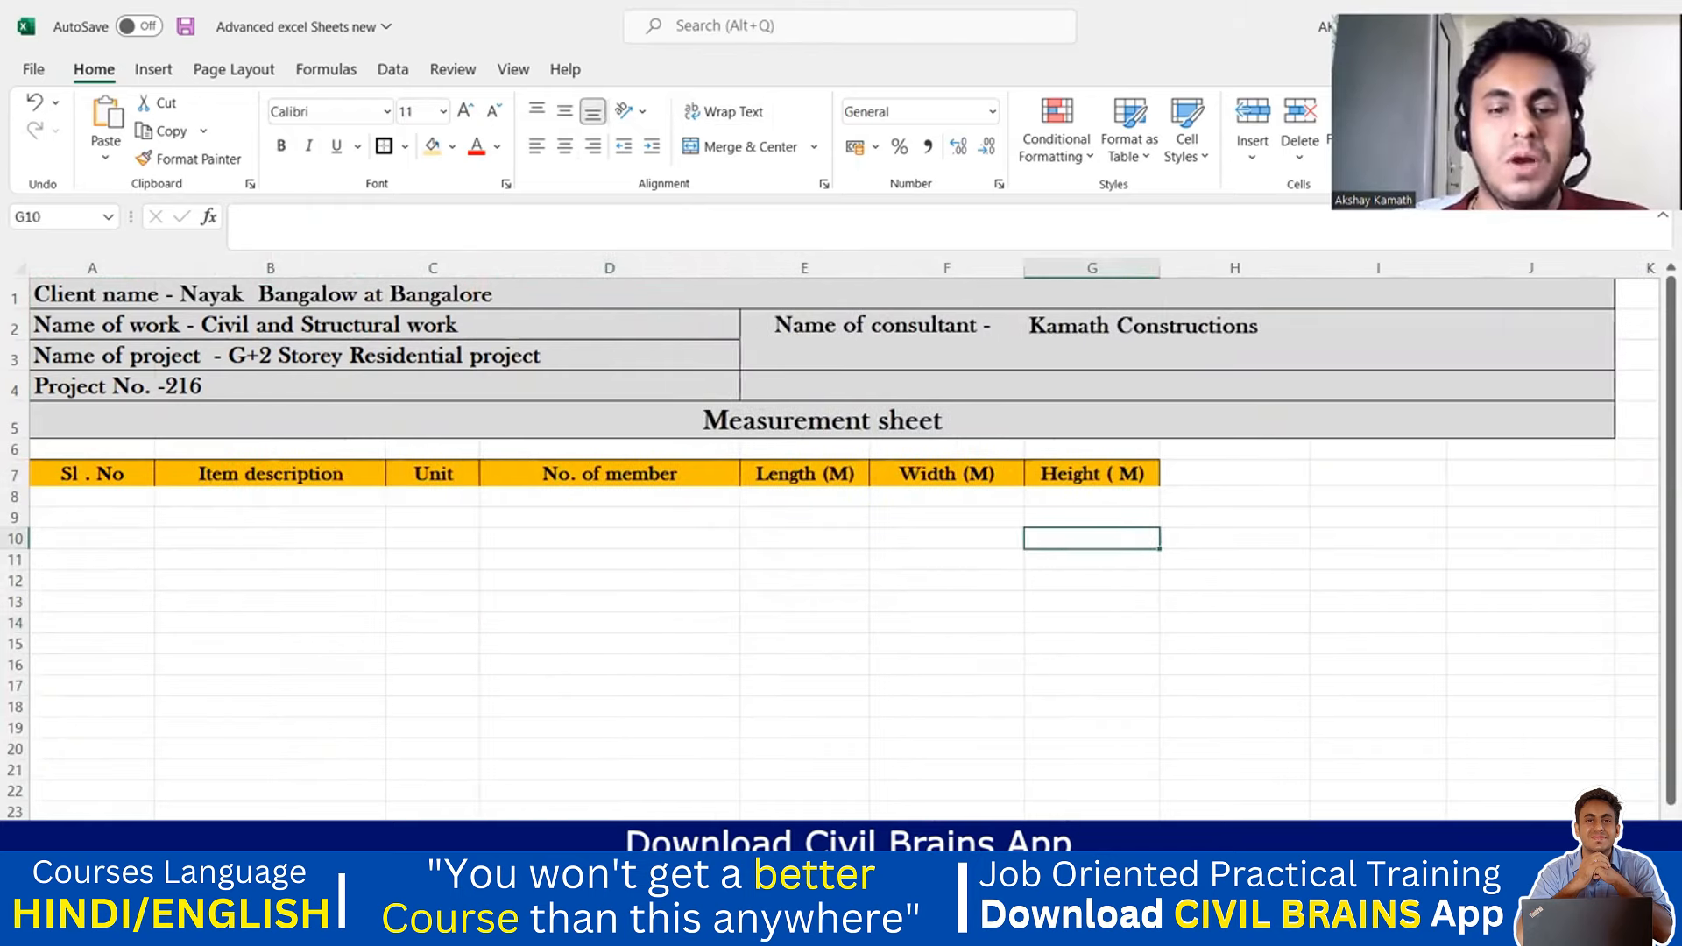
- Check the remaining headings in the original sheet and enter "Area withput Deduction" in cell H7 of the new sheet
{"action": "left_click", "coordinate": [771, 853]}
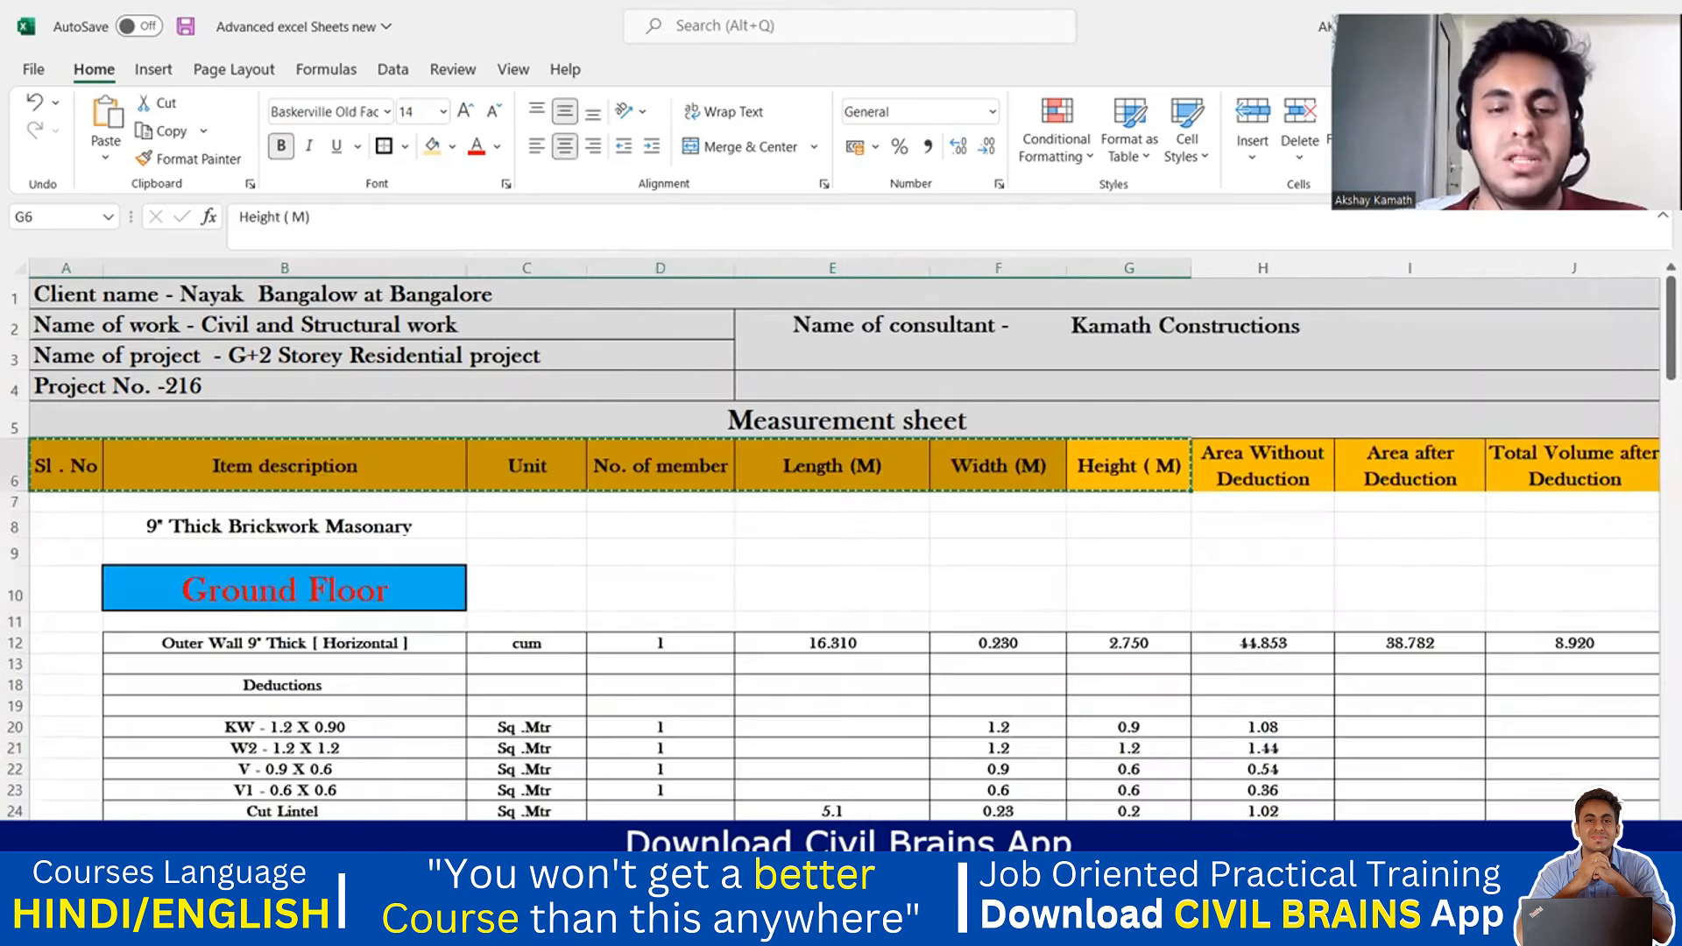
{"action": "left_click", "coordinate": [1045, 617]}
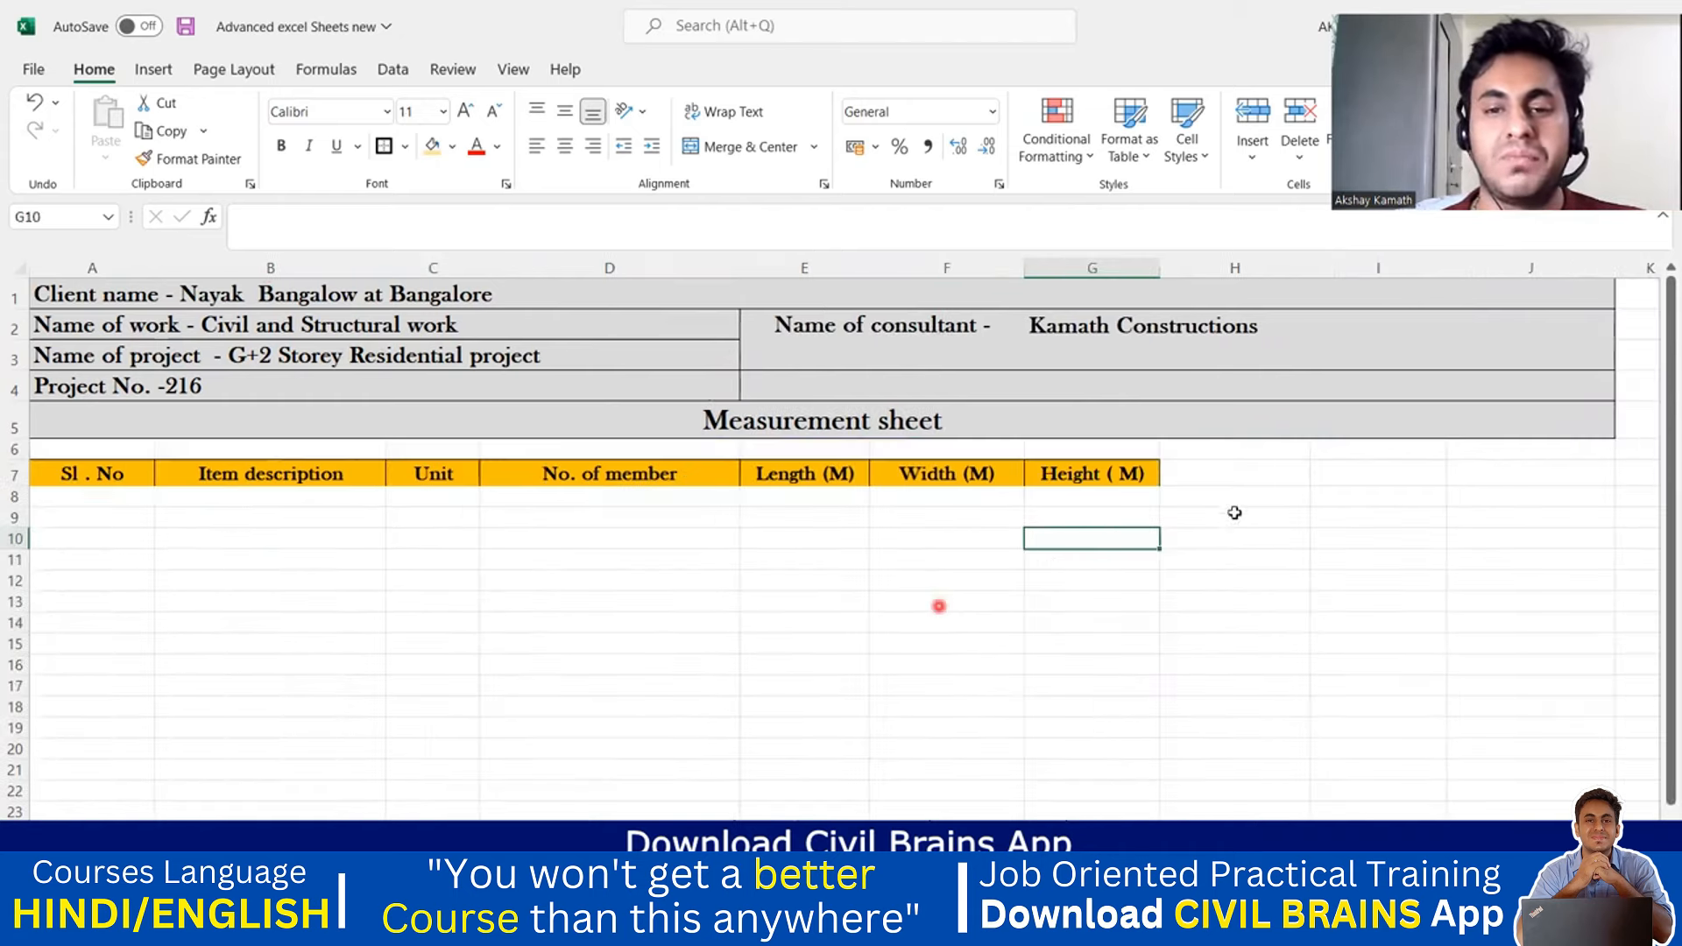
{"action": "left_click", "coordinate": [1227, 473]}
{"action": "double_click", "coordinate": [1226, 474]}
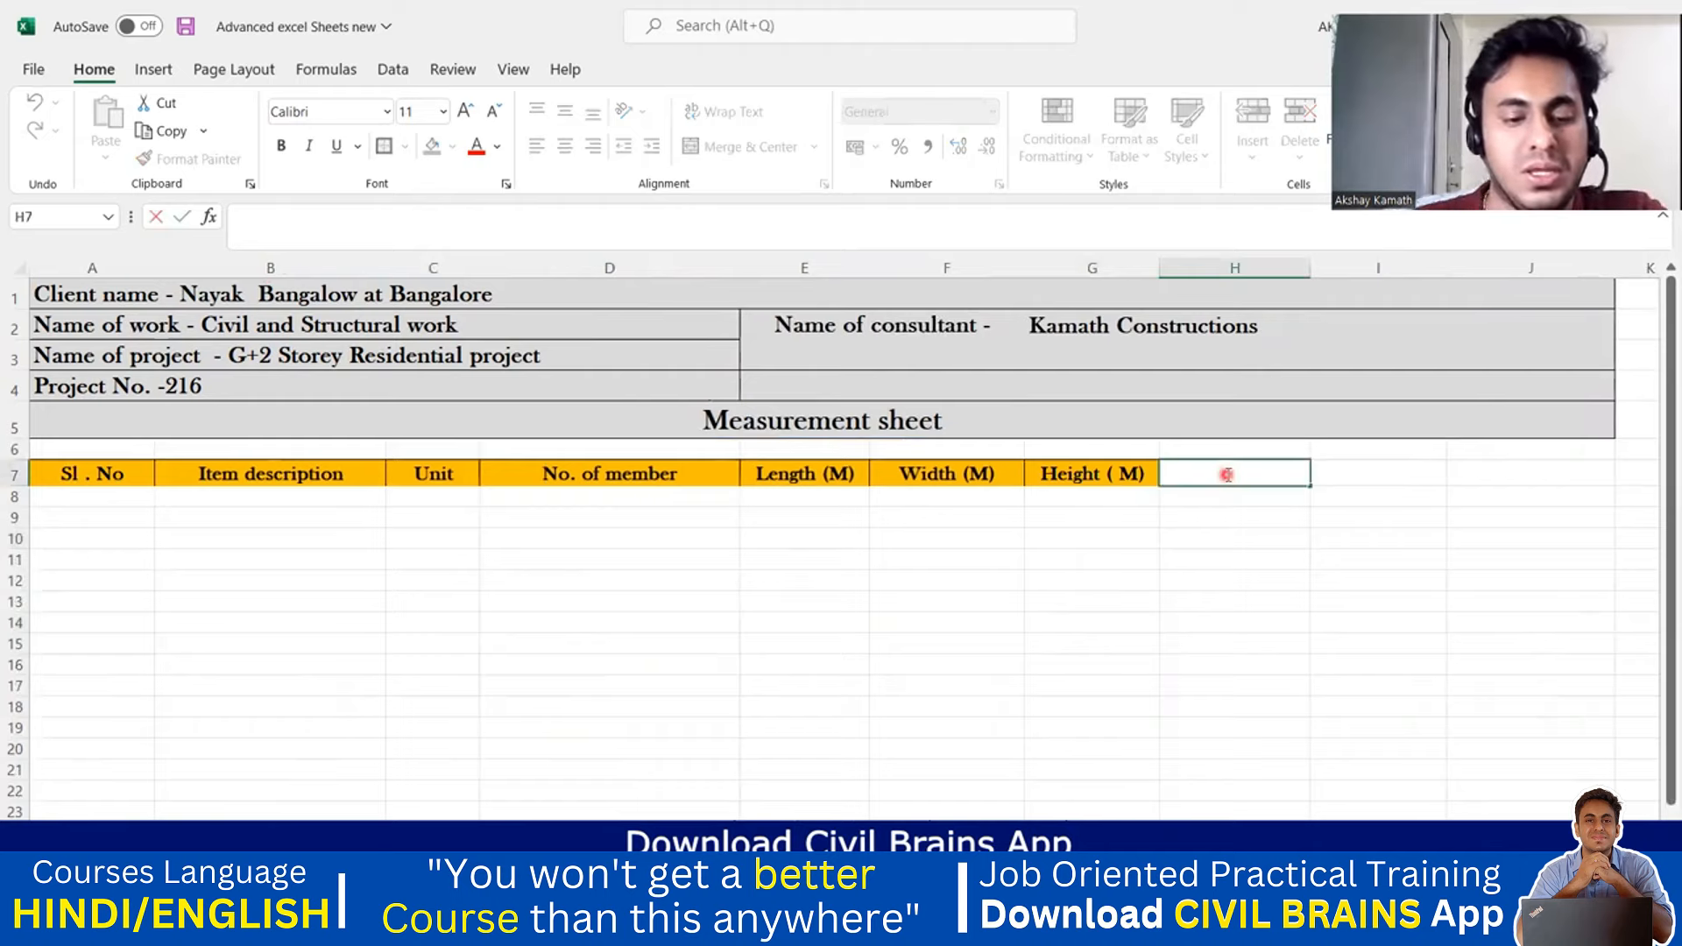
{"action": "type", "text": "Atre"}
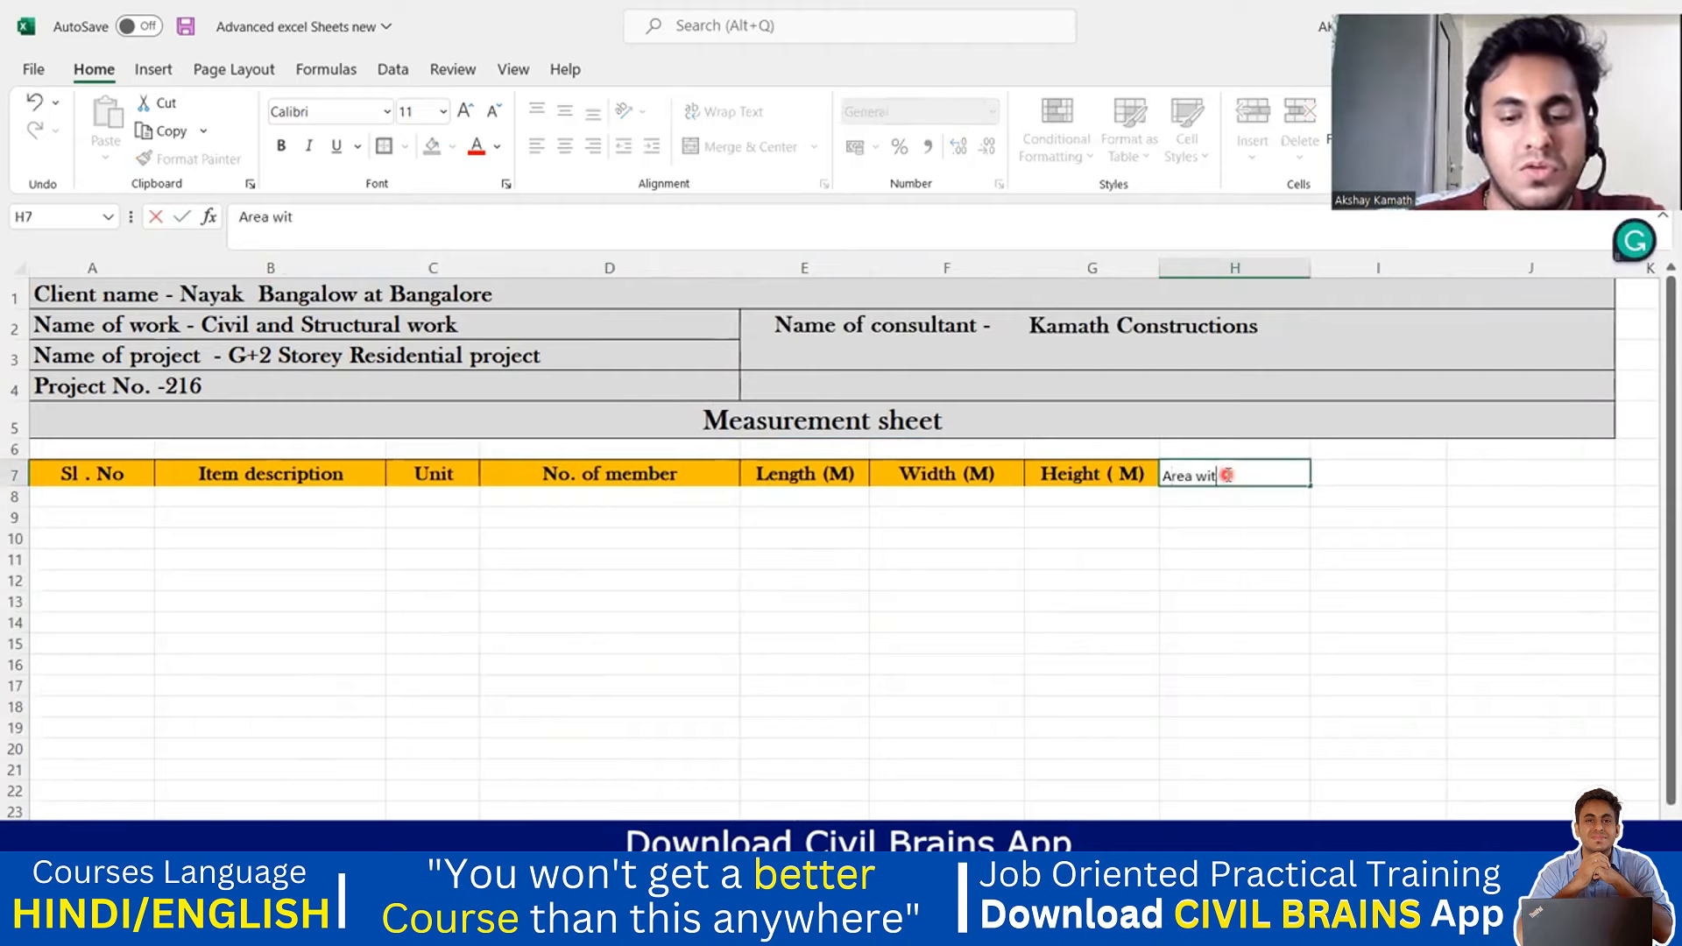
{"action": "type", "text": " withput D"}
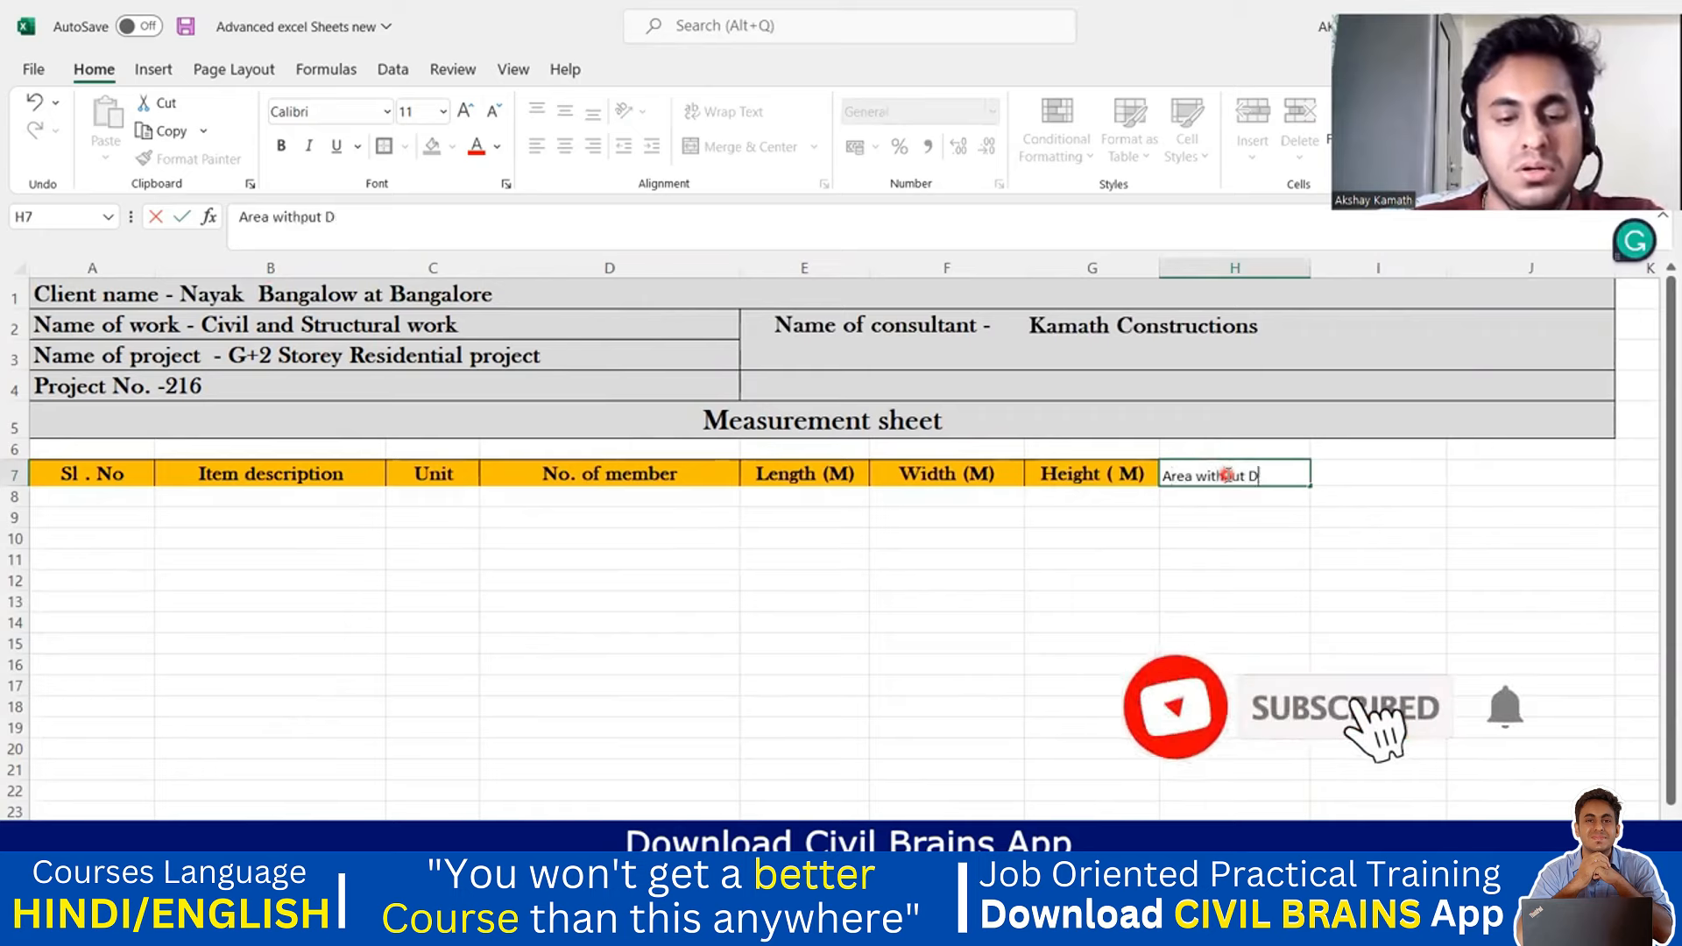
{"action": "type", "text": "eduction"}
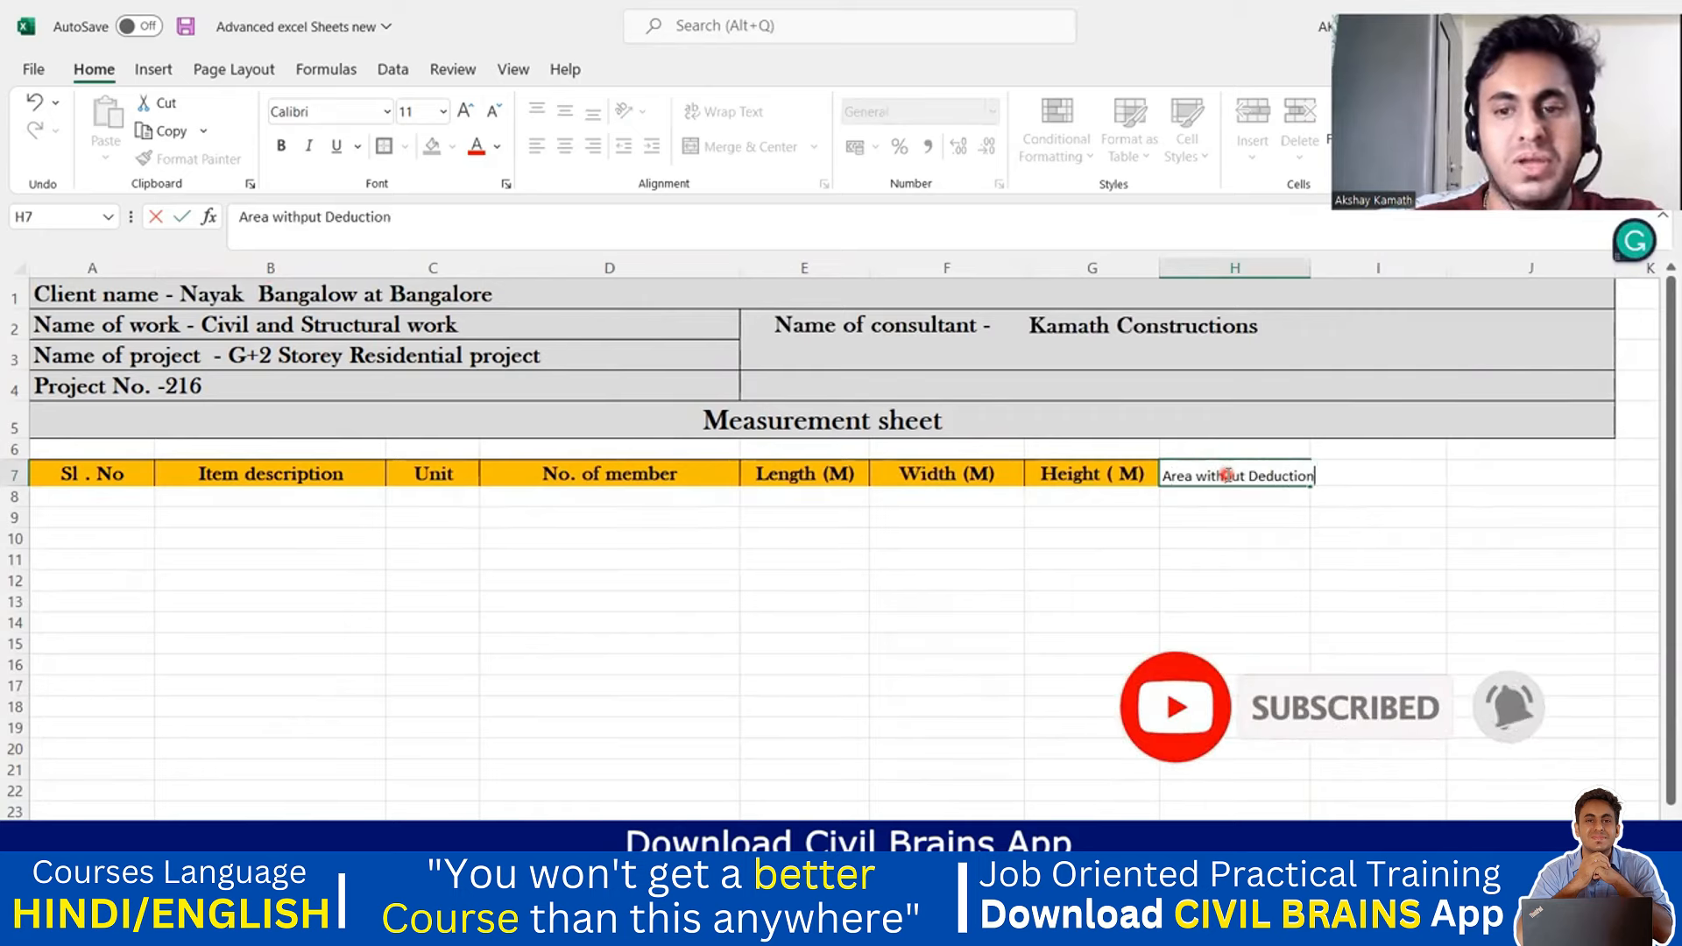
{"action": "left_click", "coordinate": [1275, 622]}
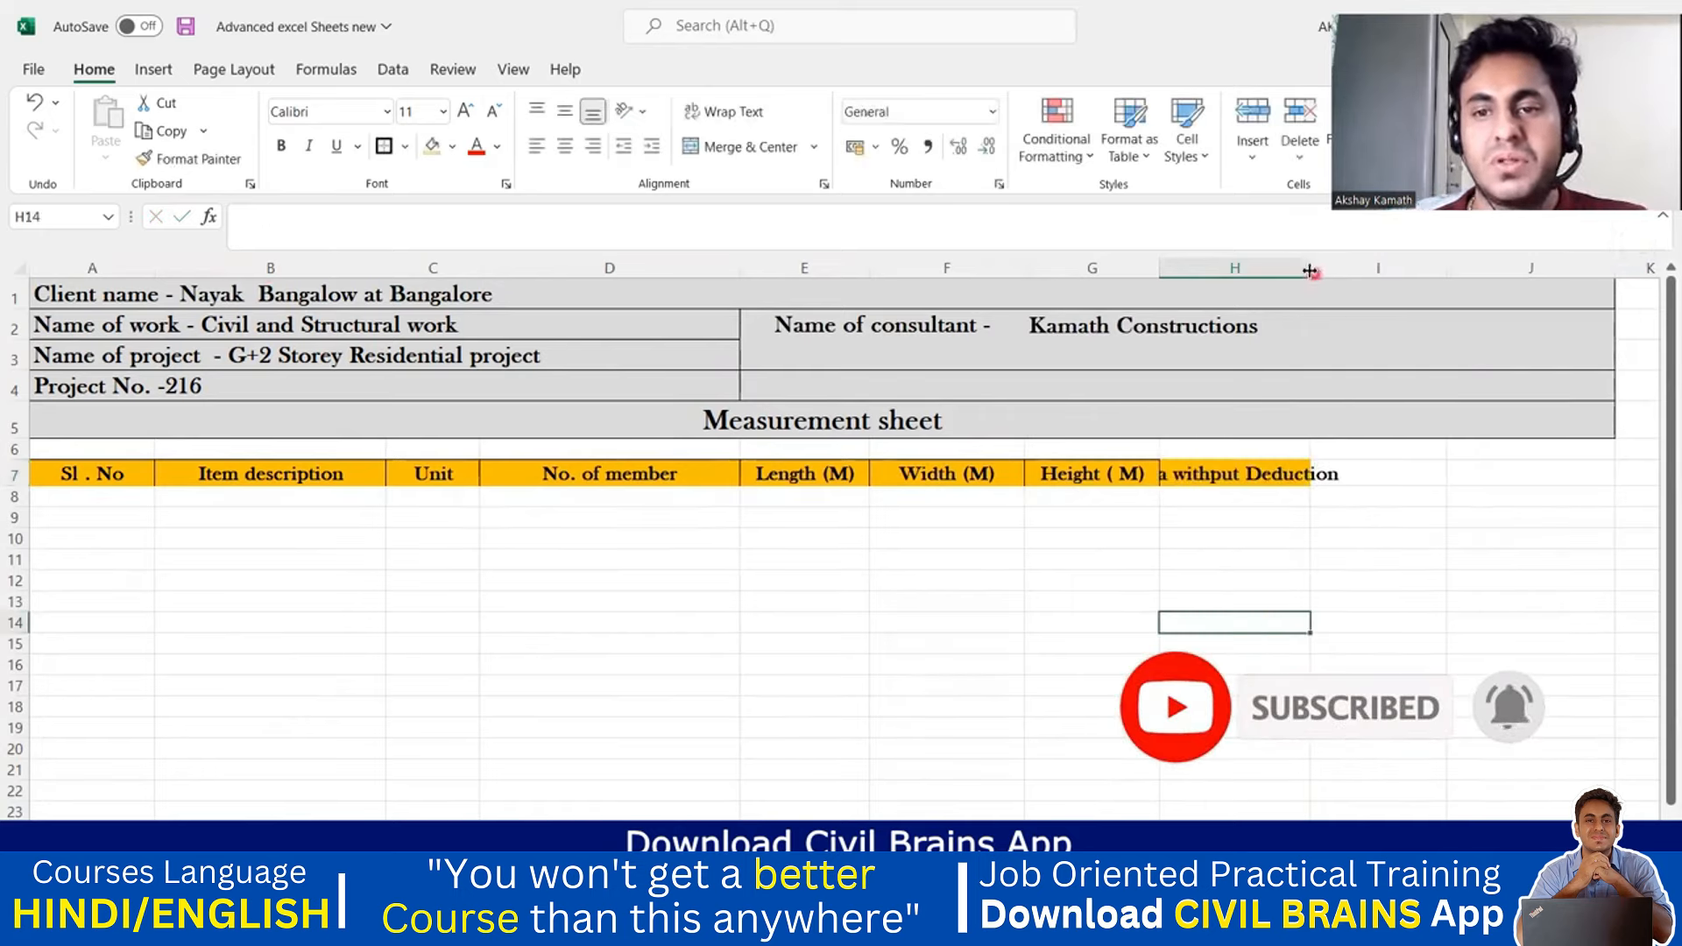
- Widen column H and correct the heading in H7 to "Area without Deduction"
{"action": "left_click_drag", "start_coordinate": [1312, 270], "coordinate": [1349, 272]}
{"action": "left_click", "coordinate": [1306, 474]}
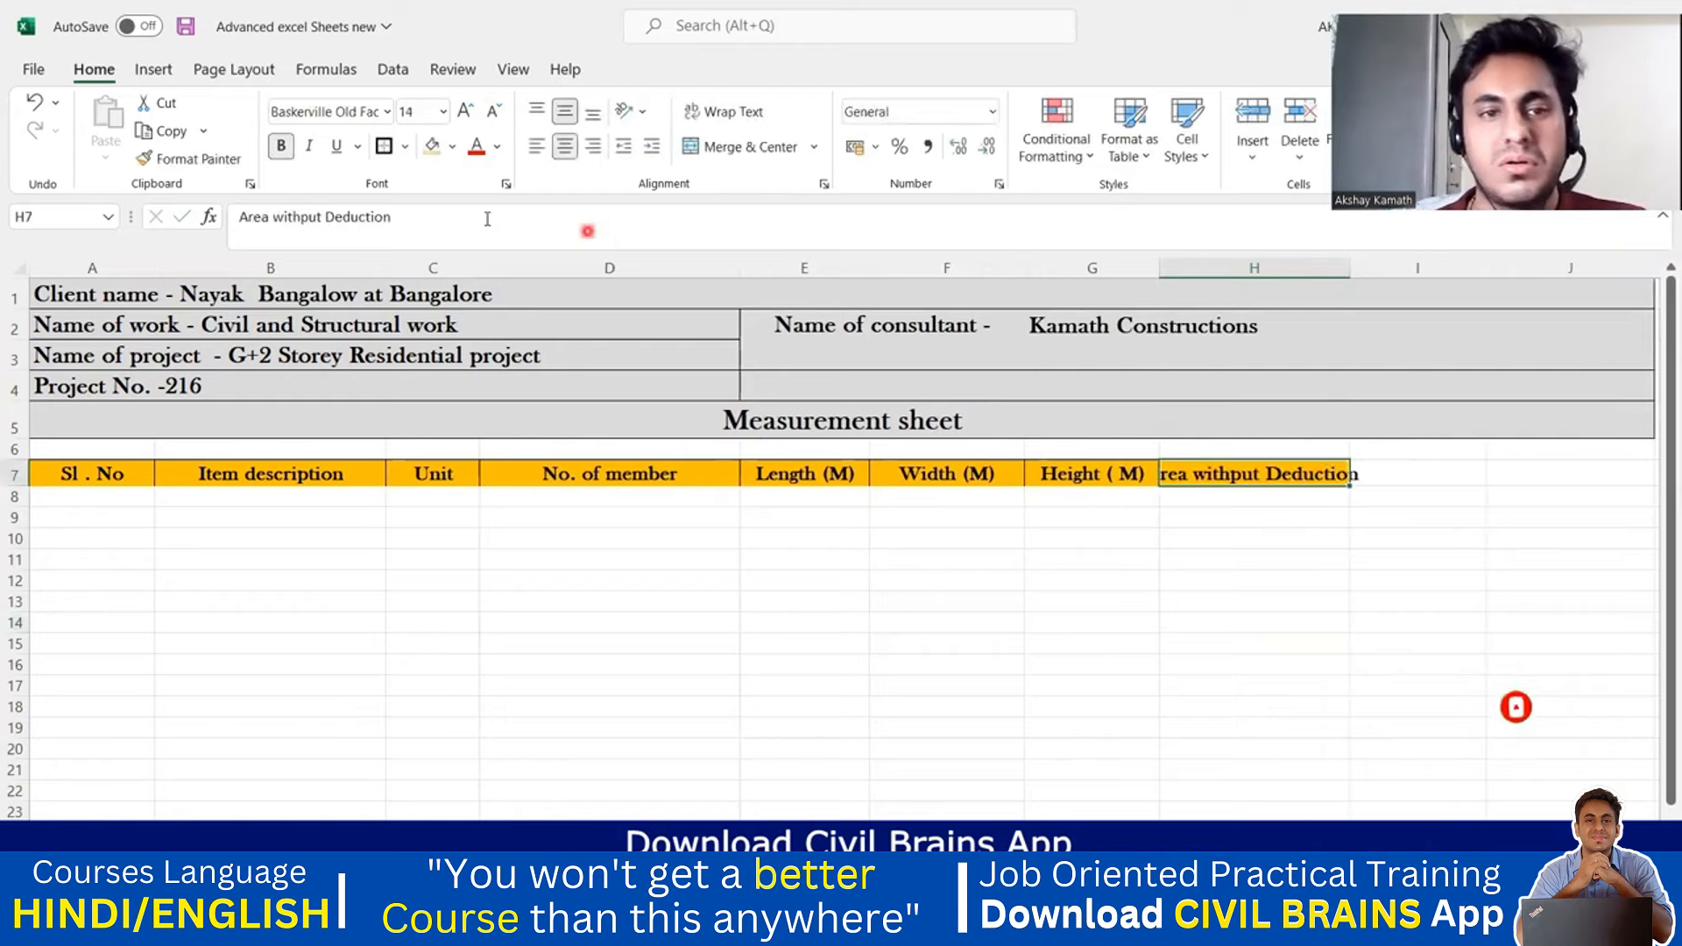
{"action": "left_click", "coordinate": [323, 220]}
{"action": "key", "text": "BackSpace"}
{"action": "key", "text": "BackSpace"}
{"action": "key", "text": "BackSpace"}
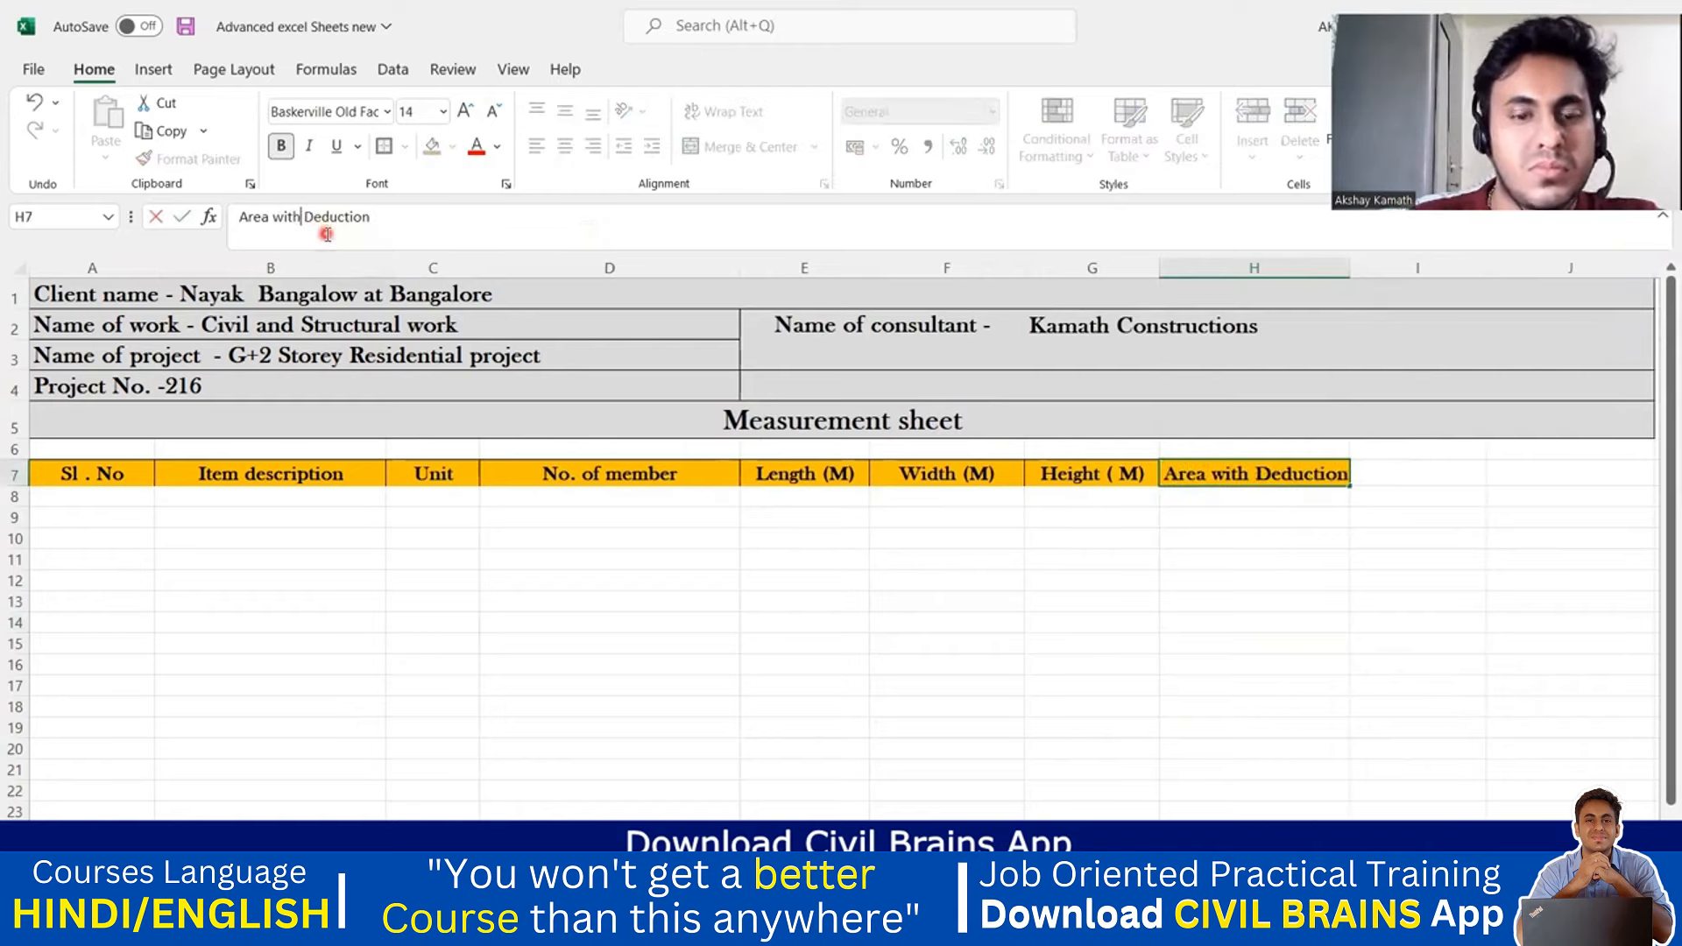
{"action": "type", "text": "out"}
{"action": "left_click", "coordinate": [831, 788]}
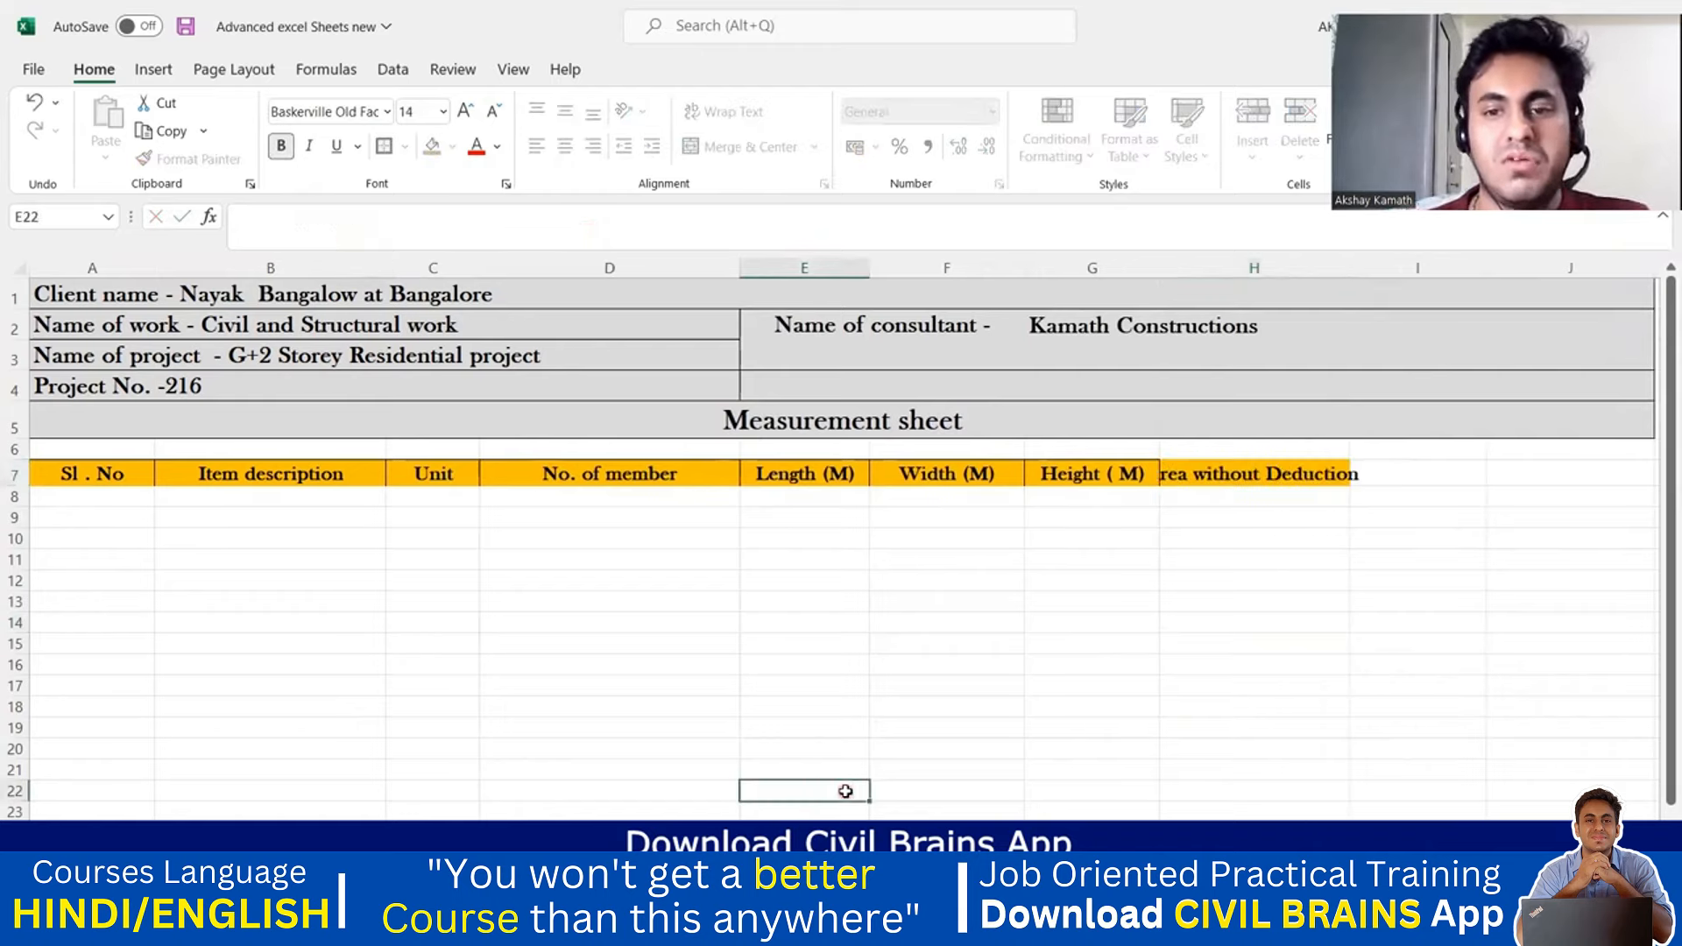
- Wrap the text of the "Area without Deduction" heading in H7
{"action": "left_click", "coordinate": [1253, 484]}
{"action": "left_click", "coordinate": [724, 111]}
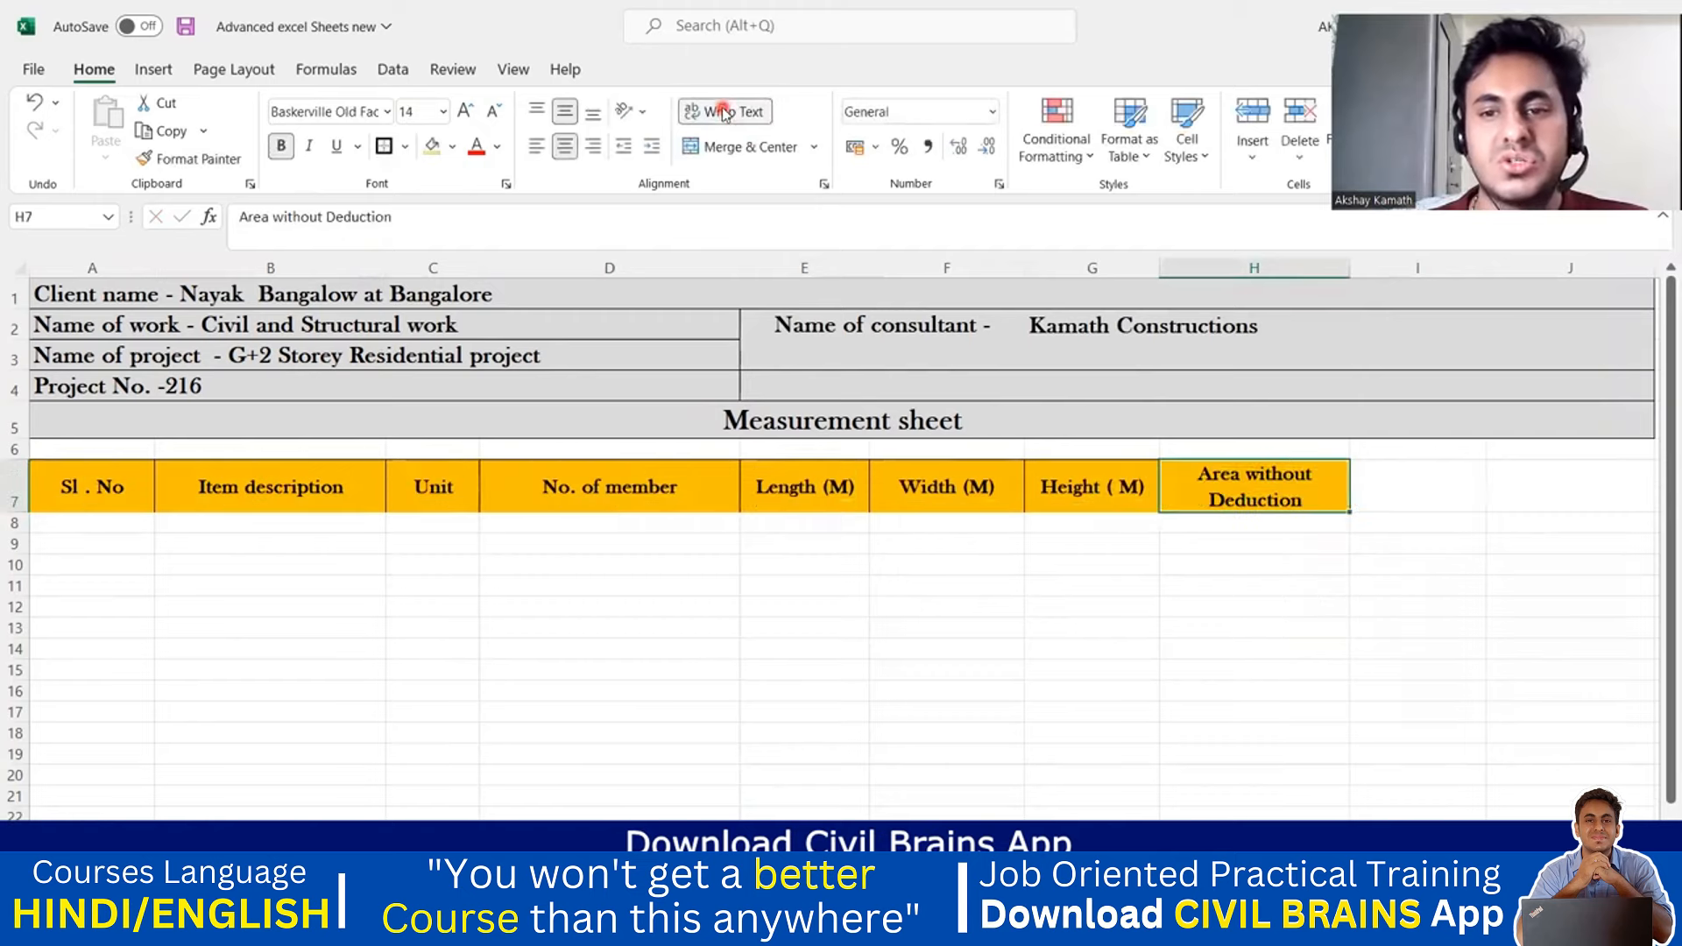
{"action": "left_click", "coordinate": [1359, 621]}
- Enter the heading "Area after Deduction" in cell I7 and wrap its text
{"action": "left_click", "coordinate": [1384, 490]}
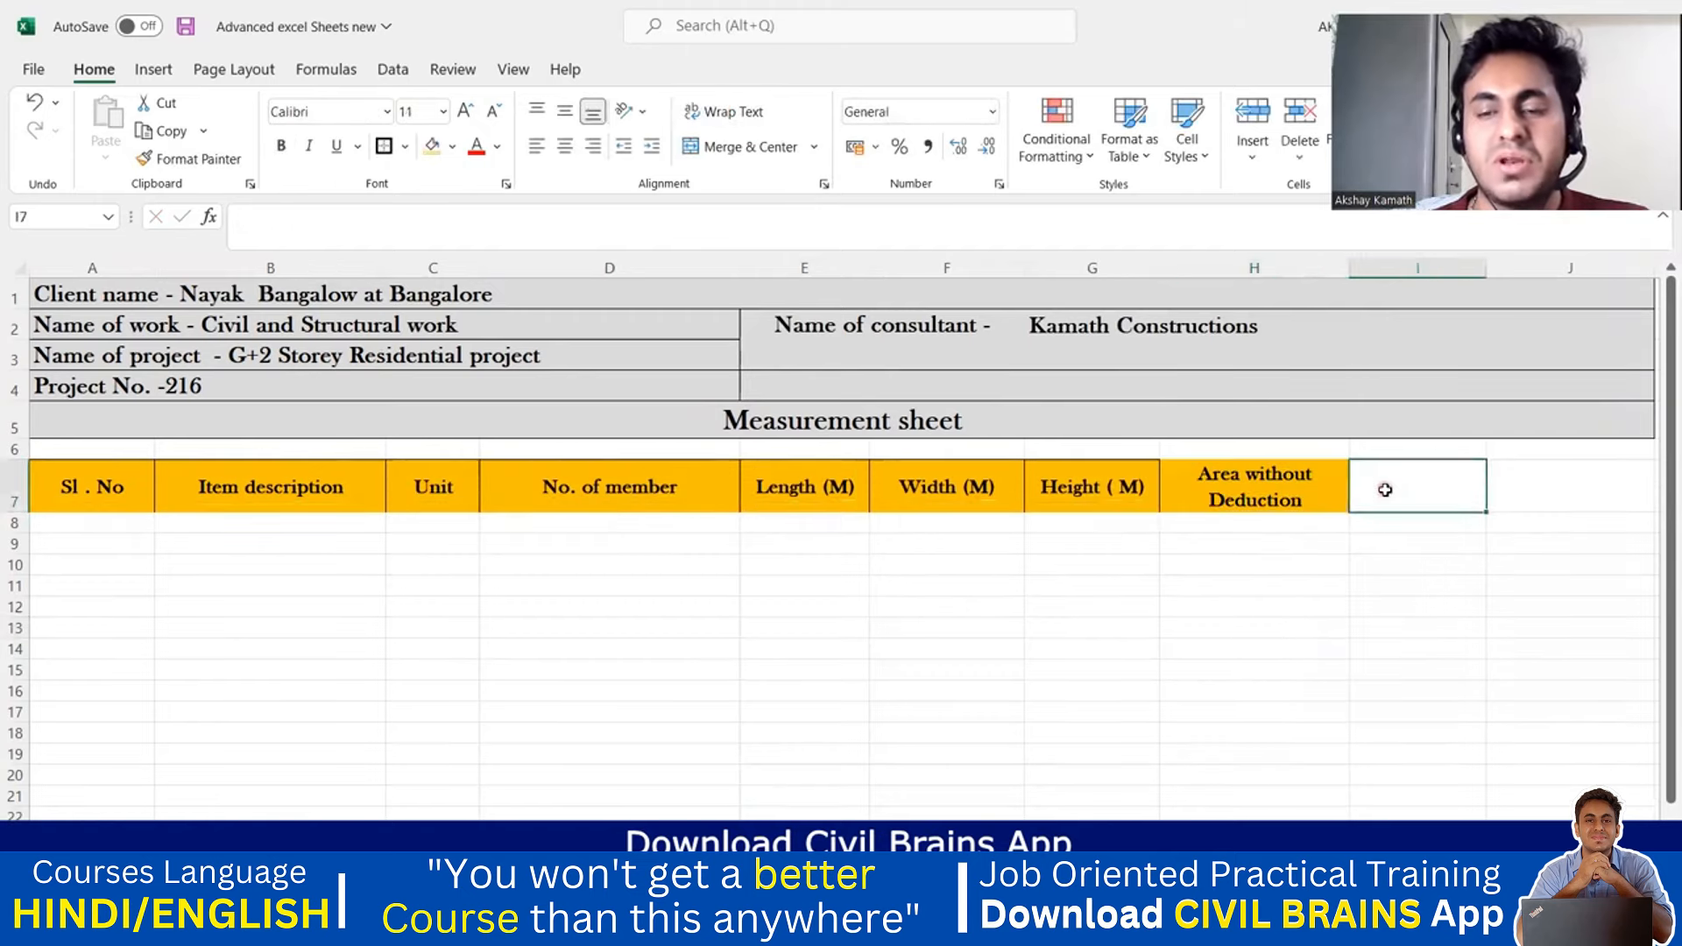
{"action": "type", "text": "Area after Deduction"}
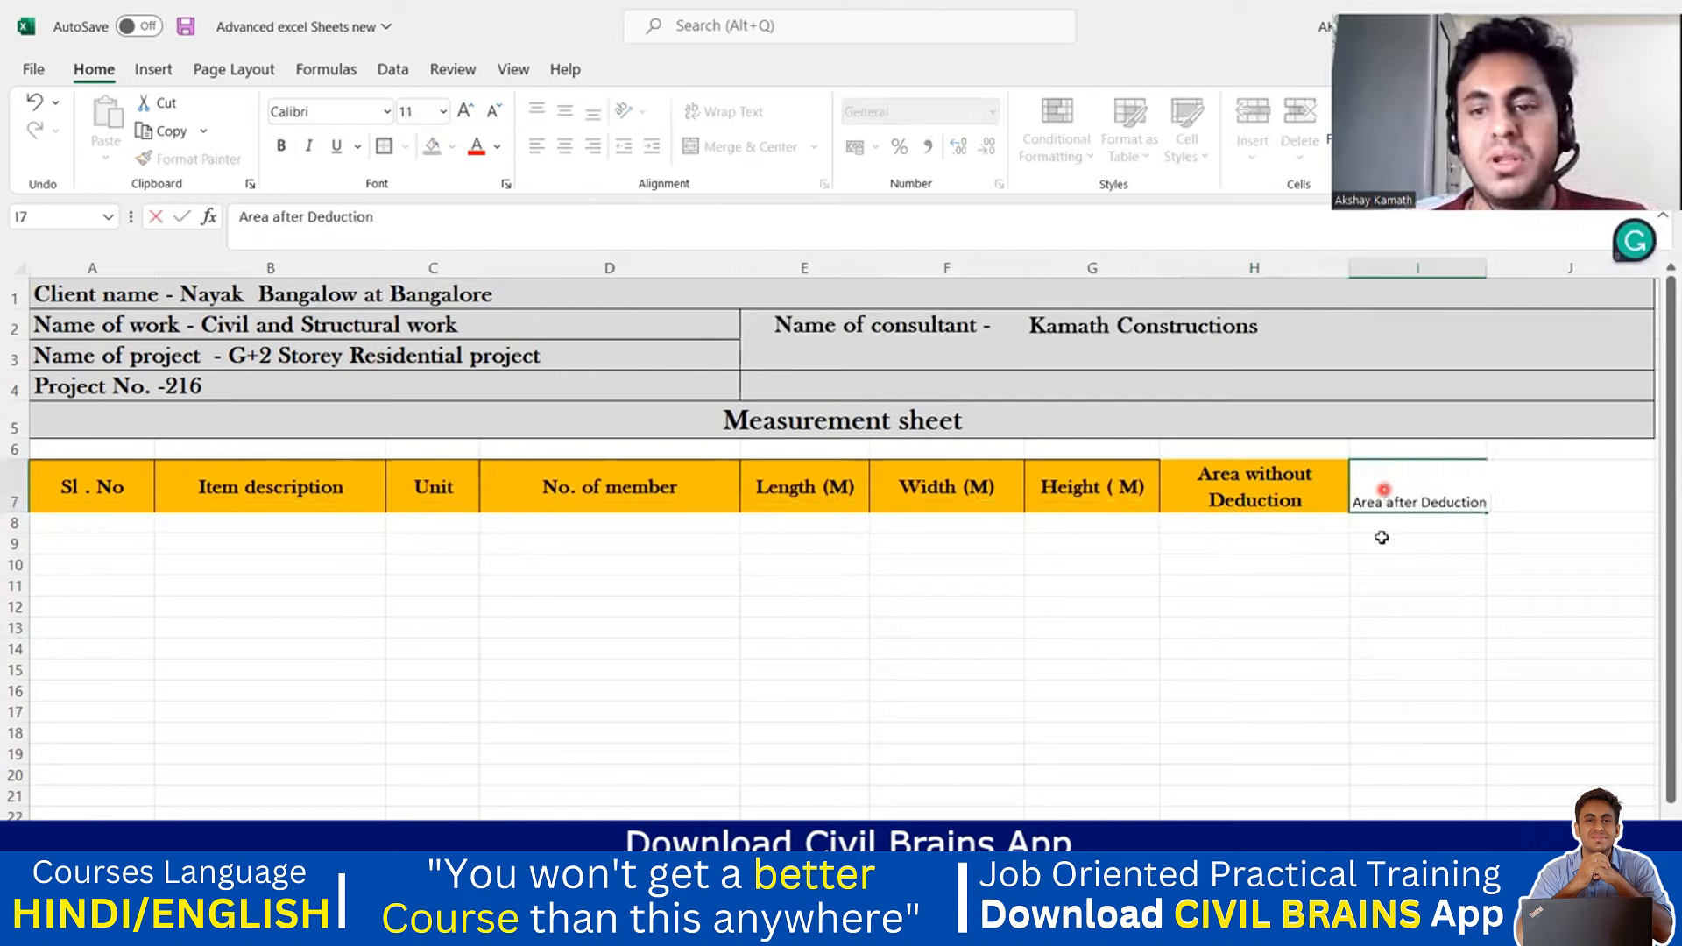
{"action": "left_click", "coordinate": [1387, 563]}
{"action": "left_click", "coordinate": [1422, 464]}
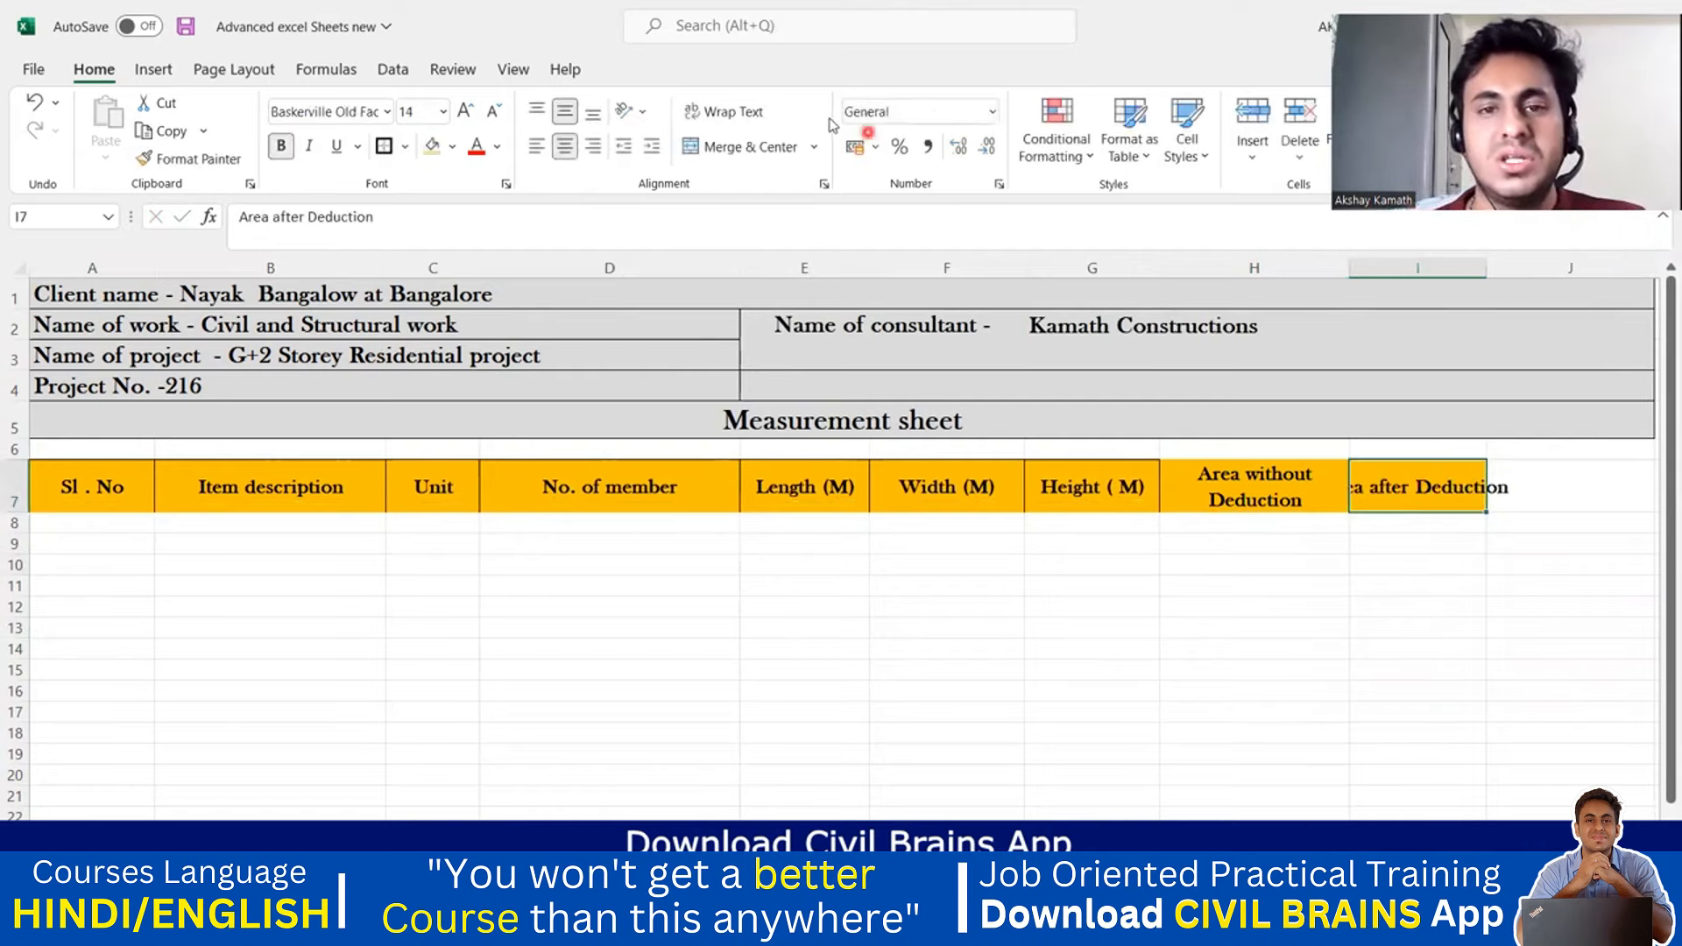
{"action": "left_click", "coordinate": [743, 113]}
- Enter the heading "Total Volume of Brickwork" in cell J7, correcting the misspelled word before committing the entry
{"action": "left_click", "coordinate": [1550, 487]}
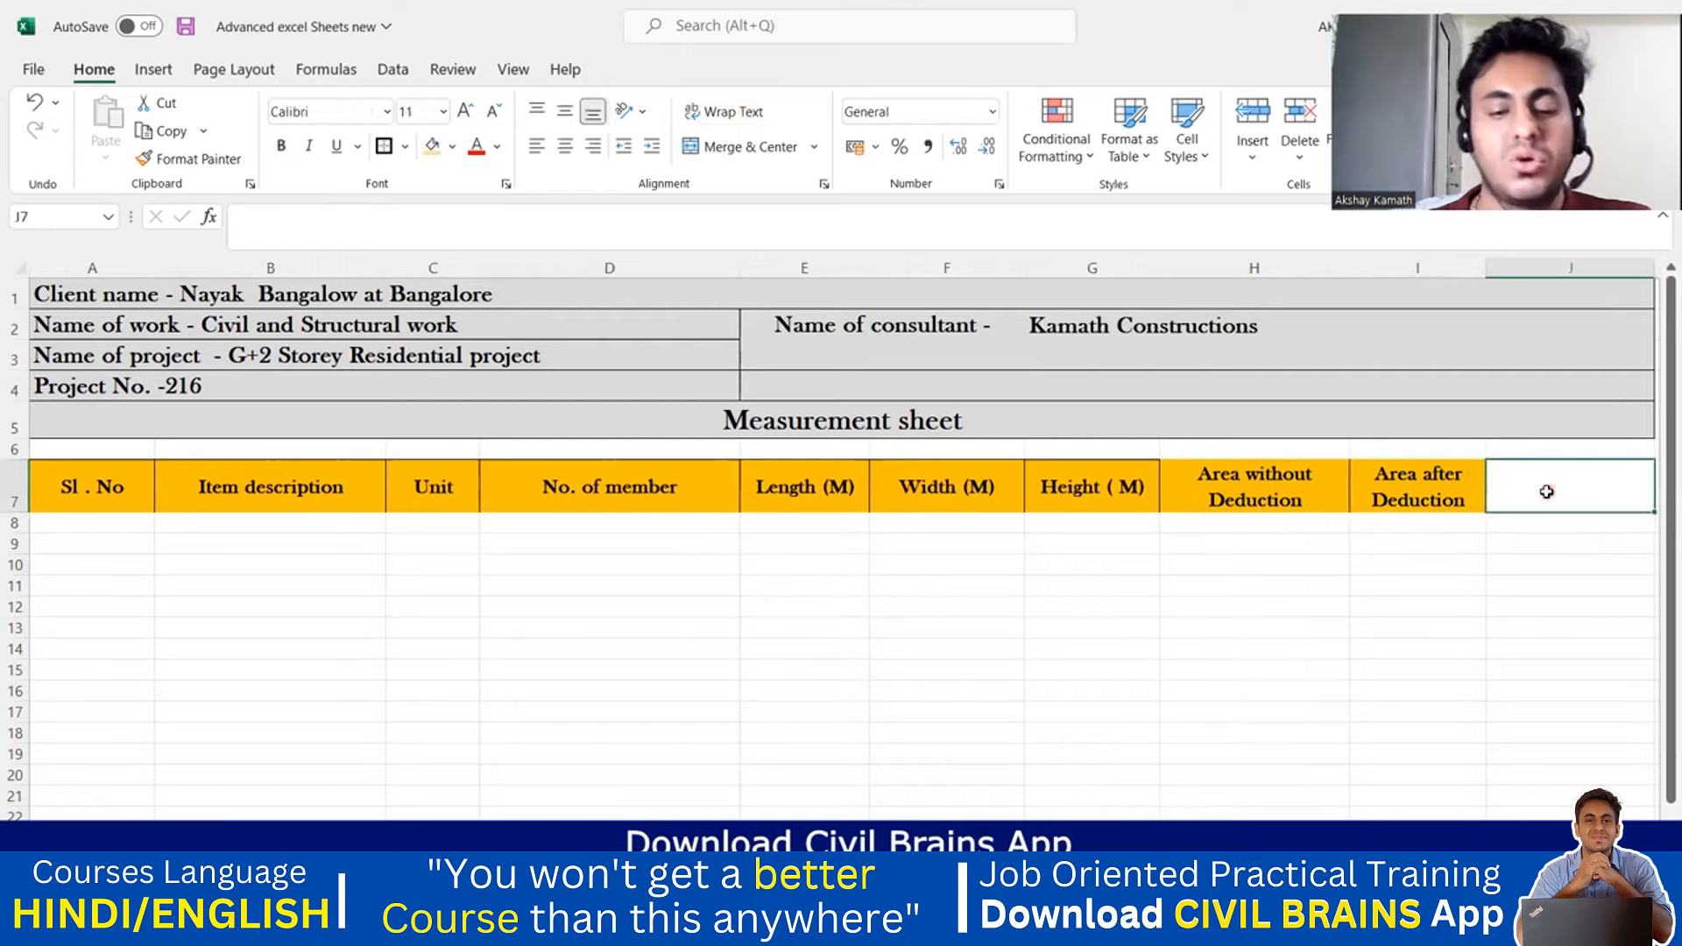
{"action": "type", "text": "Tzotal"}
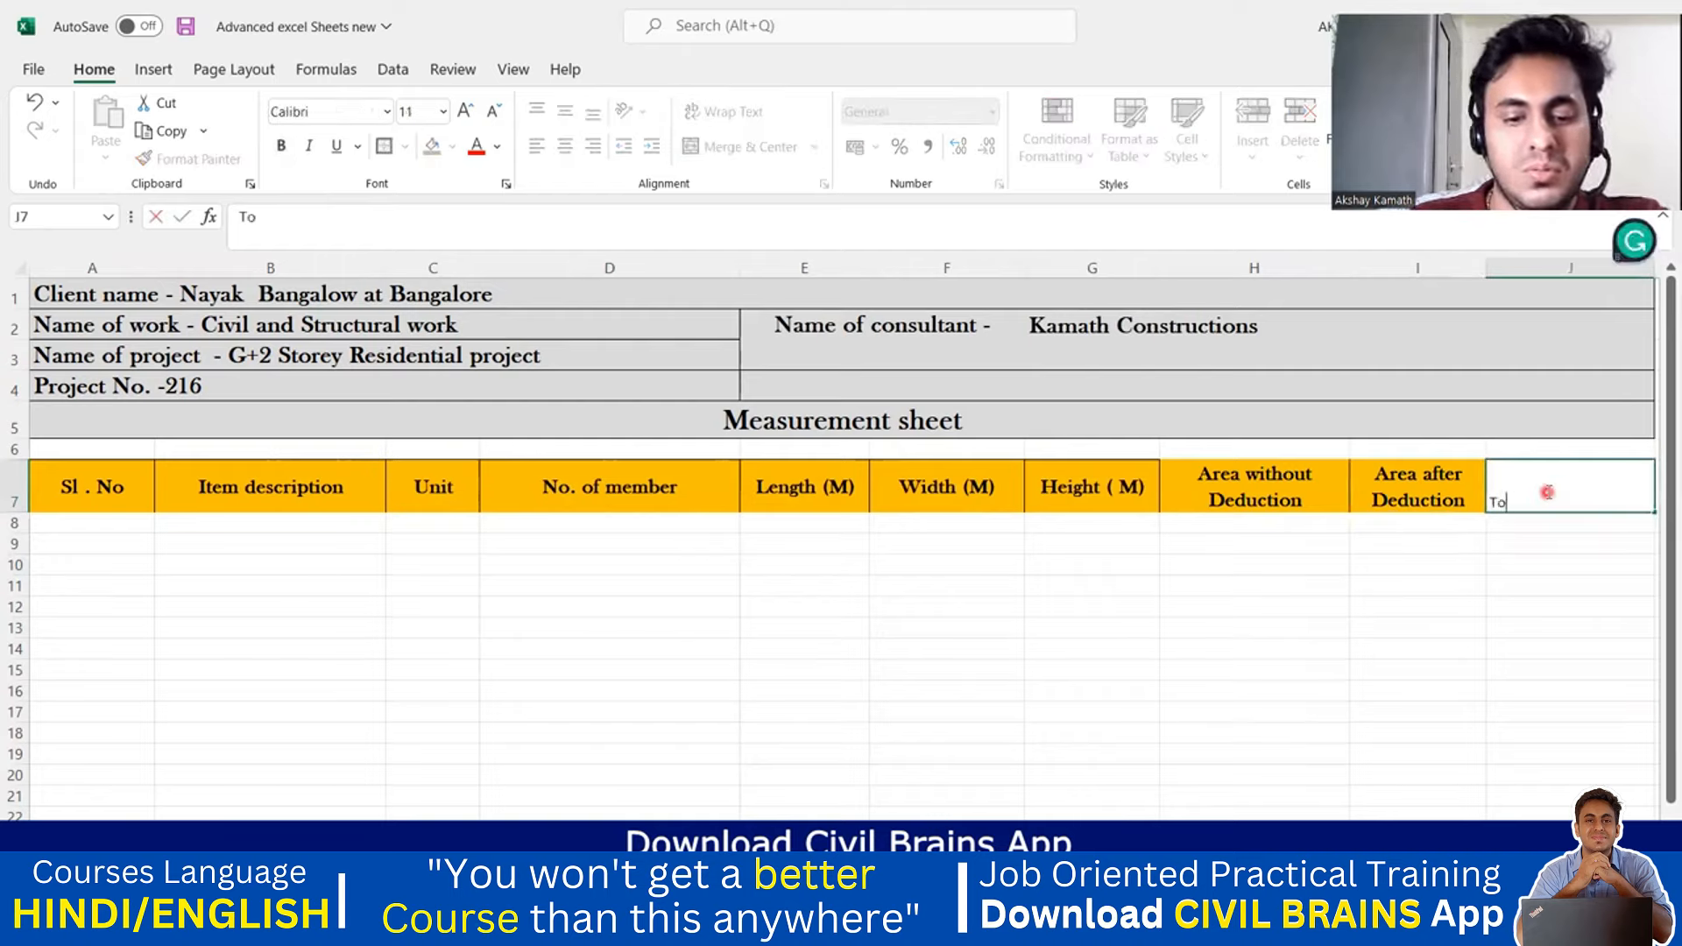
{"action": "type", "text": " Volume of Brcikwor"}
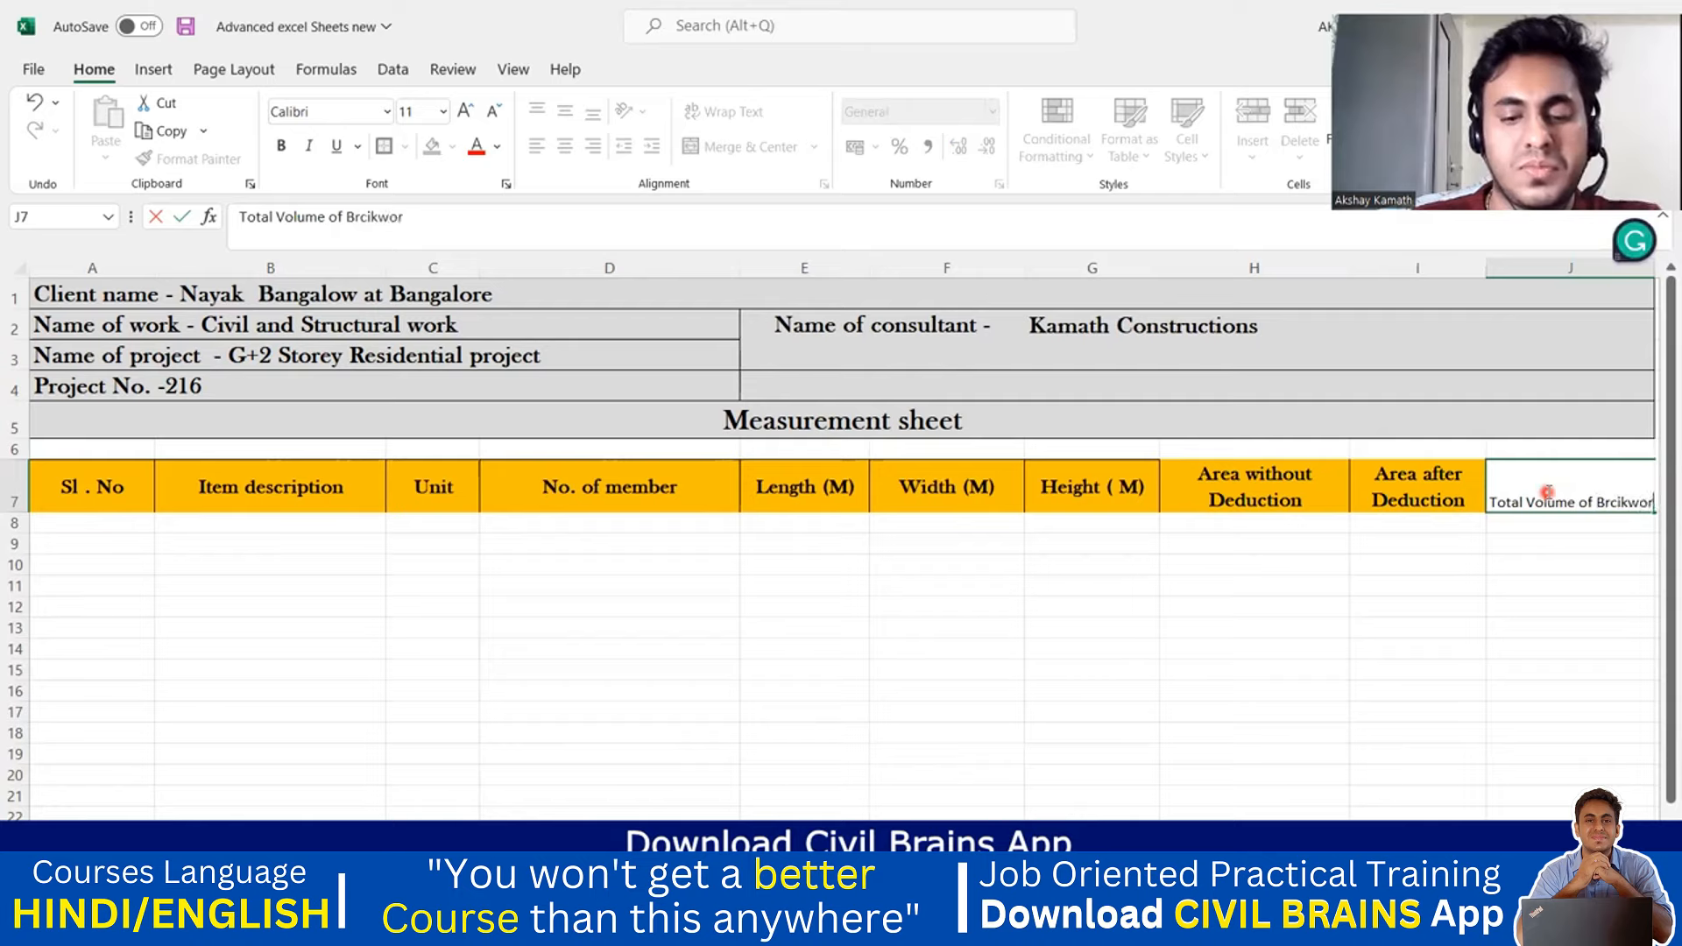
{"action": "type", "text": "k"}
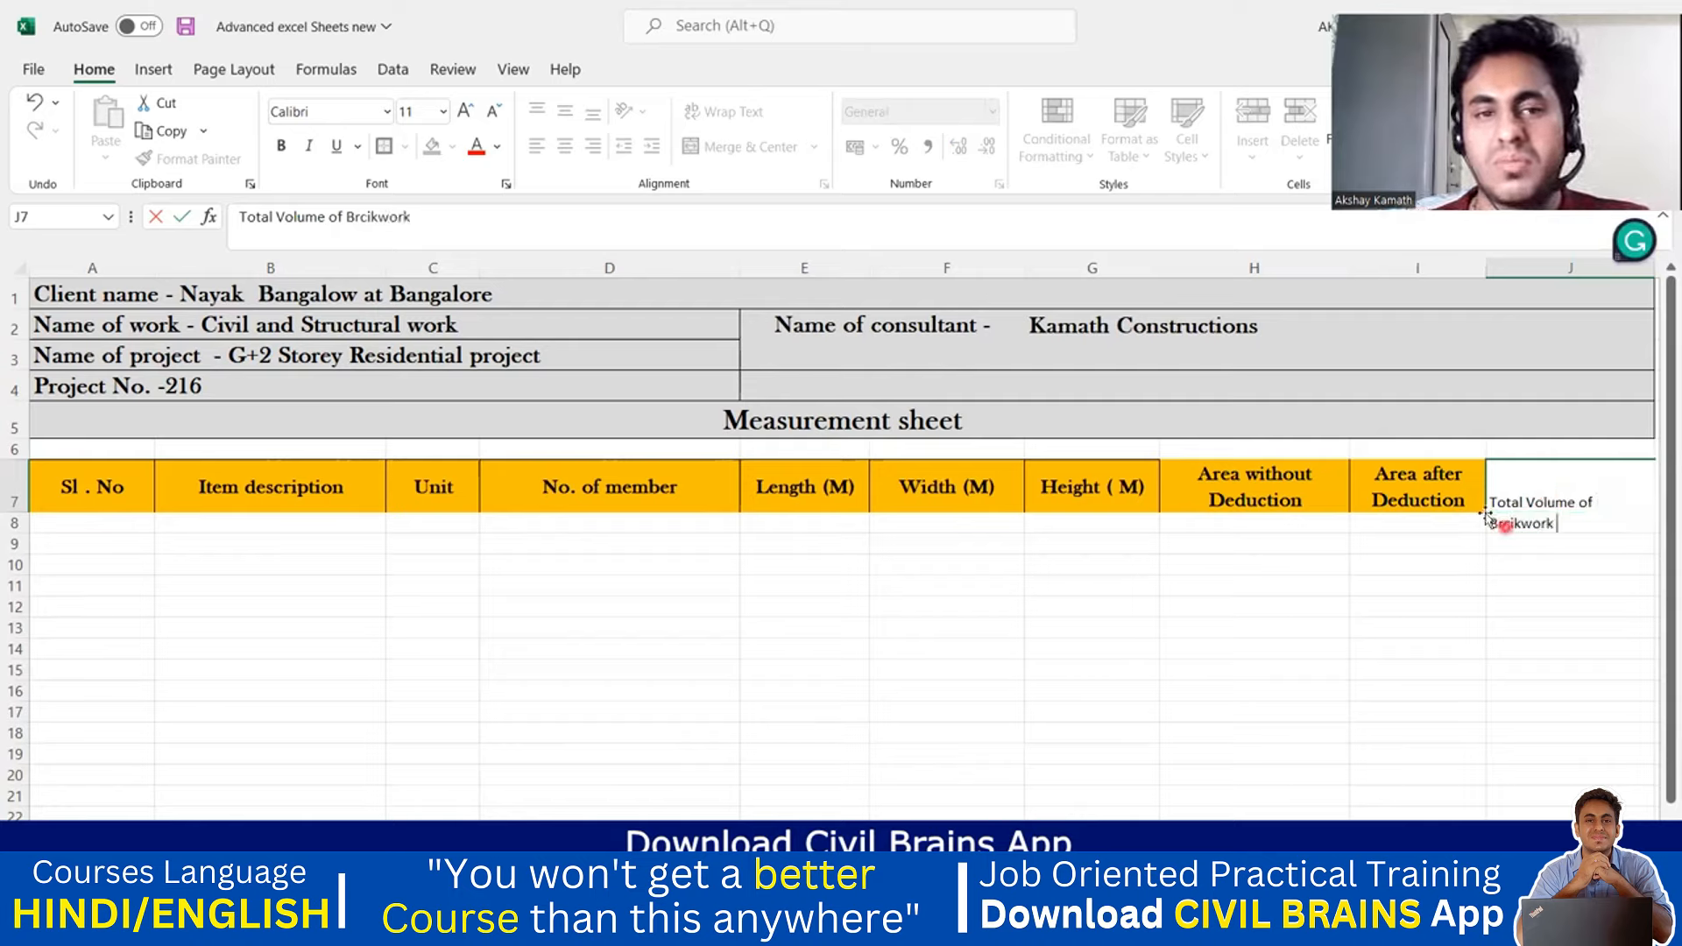
{"action": "left_click", "coordinate": [372, 226]}
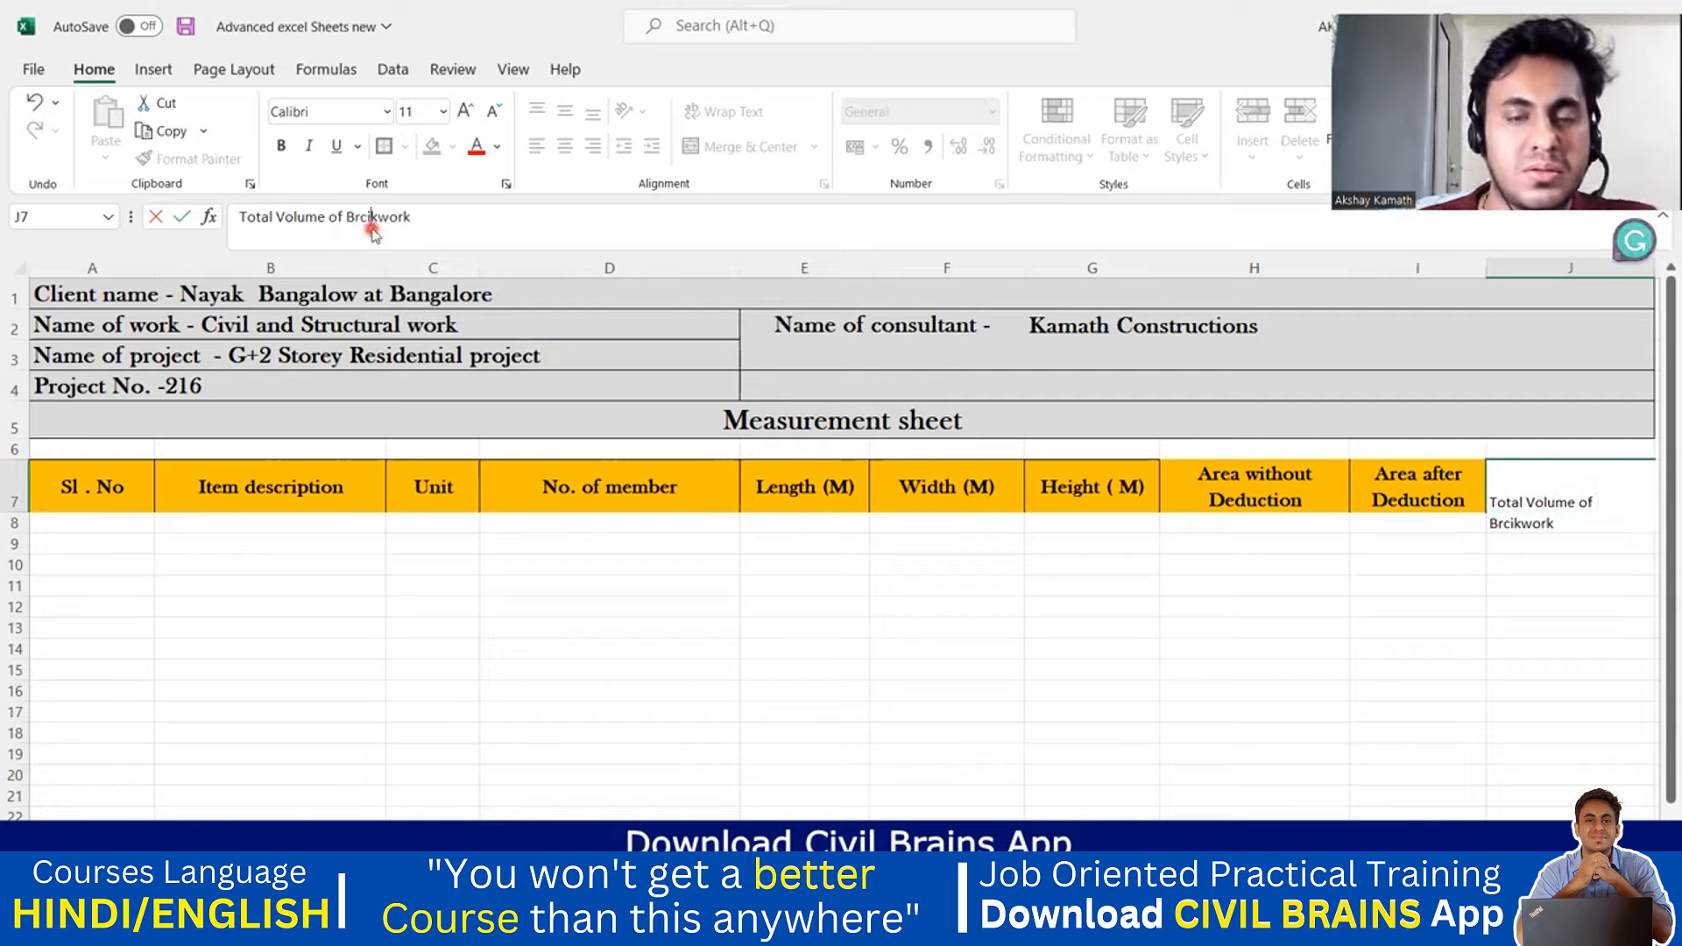
{"action": "key", "text": "BackSpace"}
{"action": "key", "text": "BackSpace"}
{"action": "key", "text": "BackSpace"}
{"action": "type", "text": "rick"}
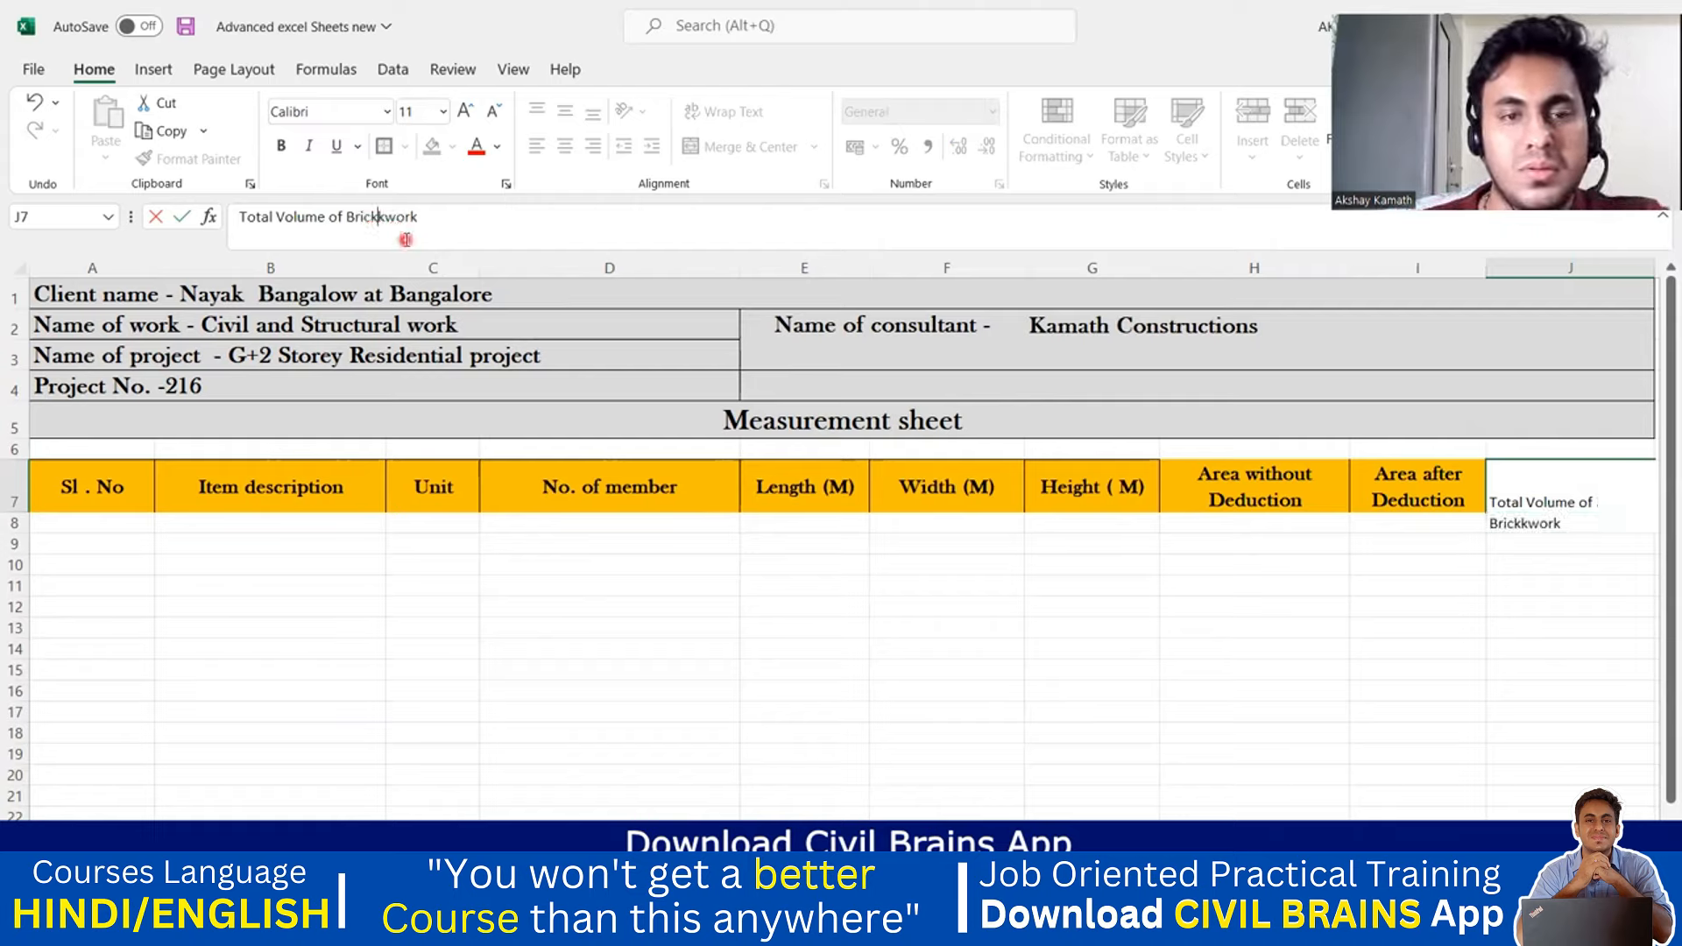
{"action": "key", "text": "BackSpace"}
{"action": "left_click", "coordinate": [446, 223]}
{"action": "left_click", "coordinate": [652, 687]}
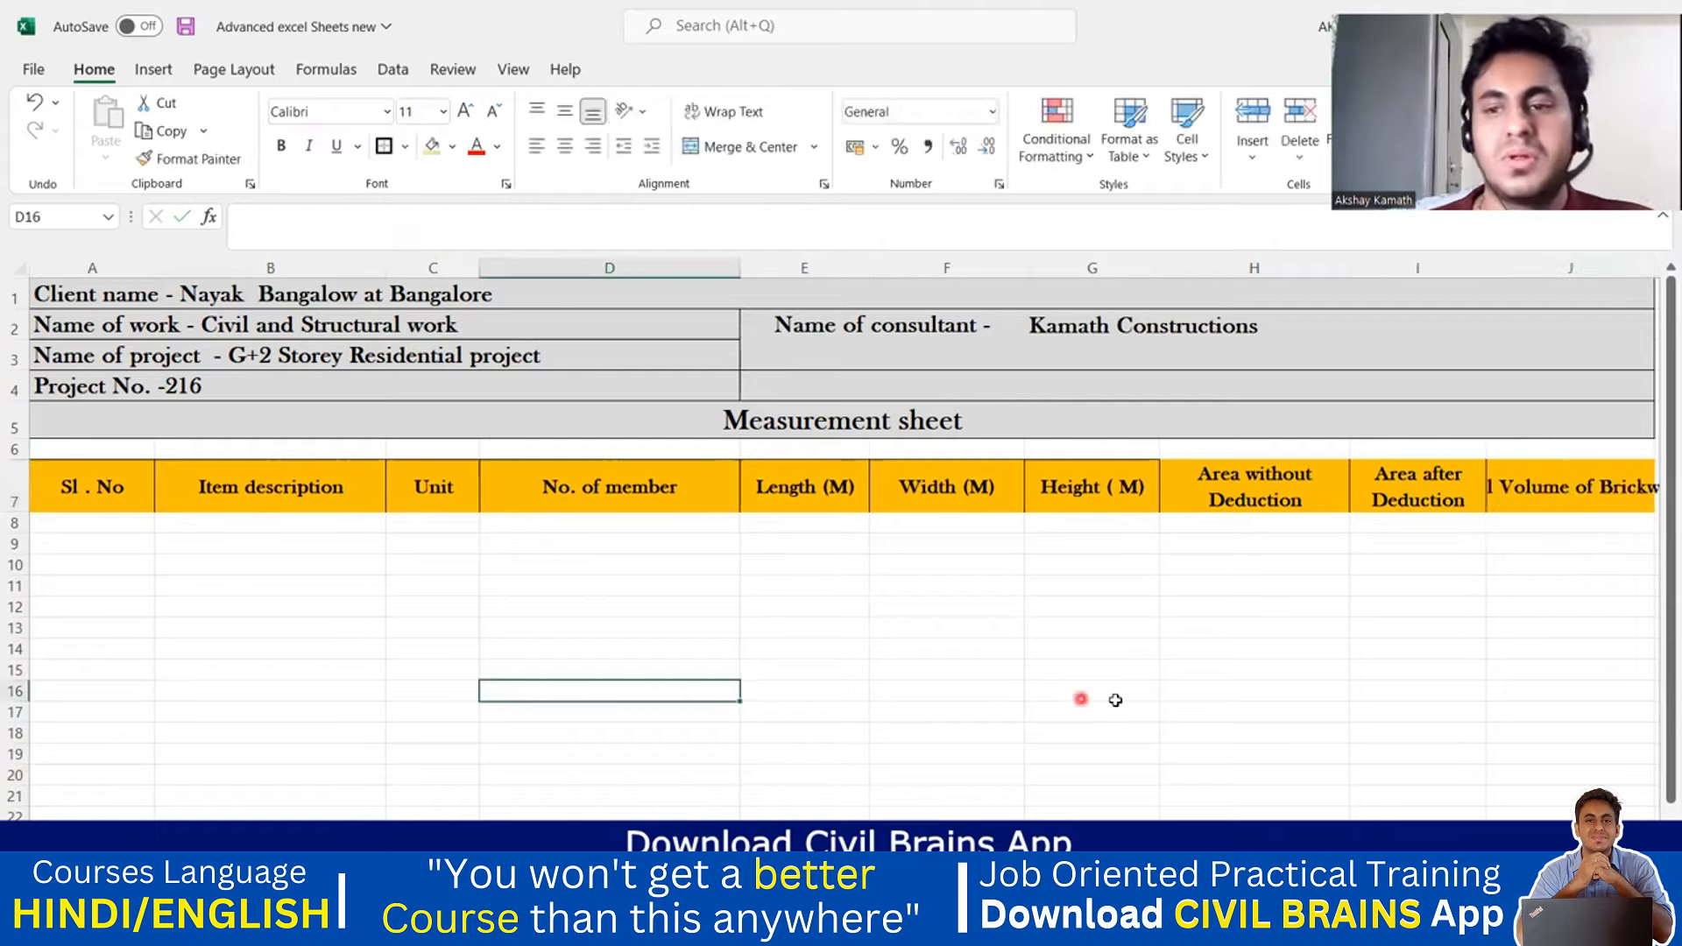
- Wrap the text of the "Total Volume of Brickwork" heading in J7
{"action": "left_click", "coordinate": [1541, 490]}
{"action": "left_click", "coordinate": [711, 114]}
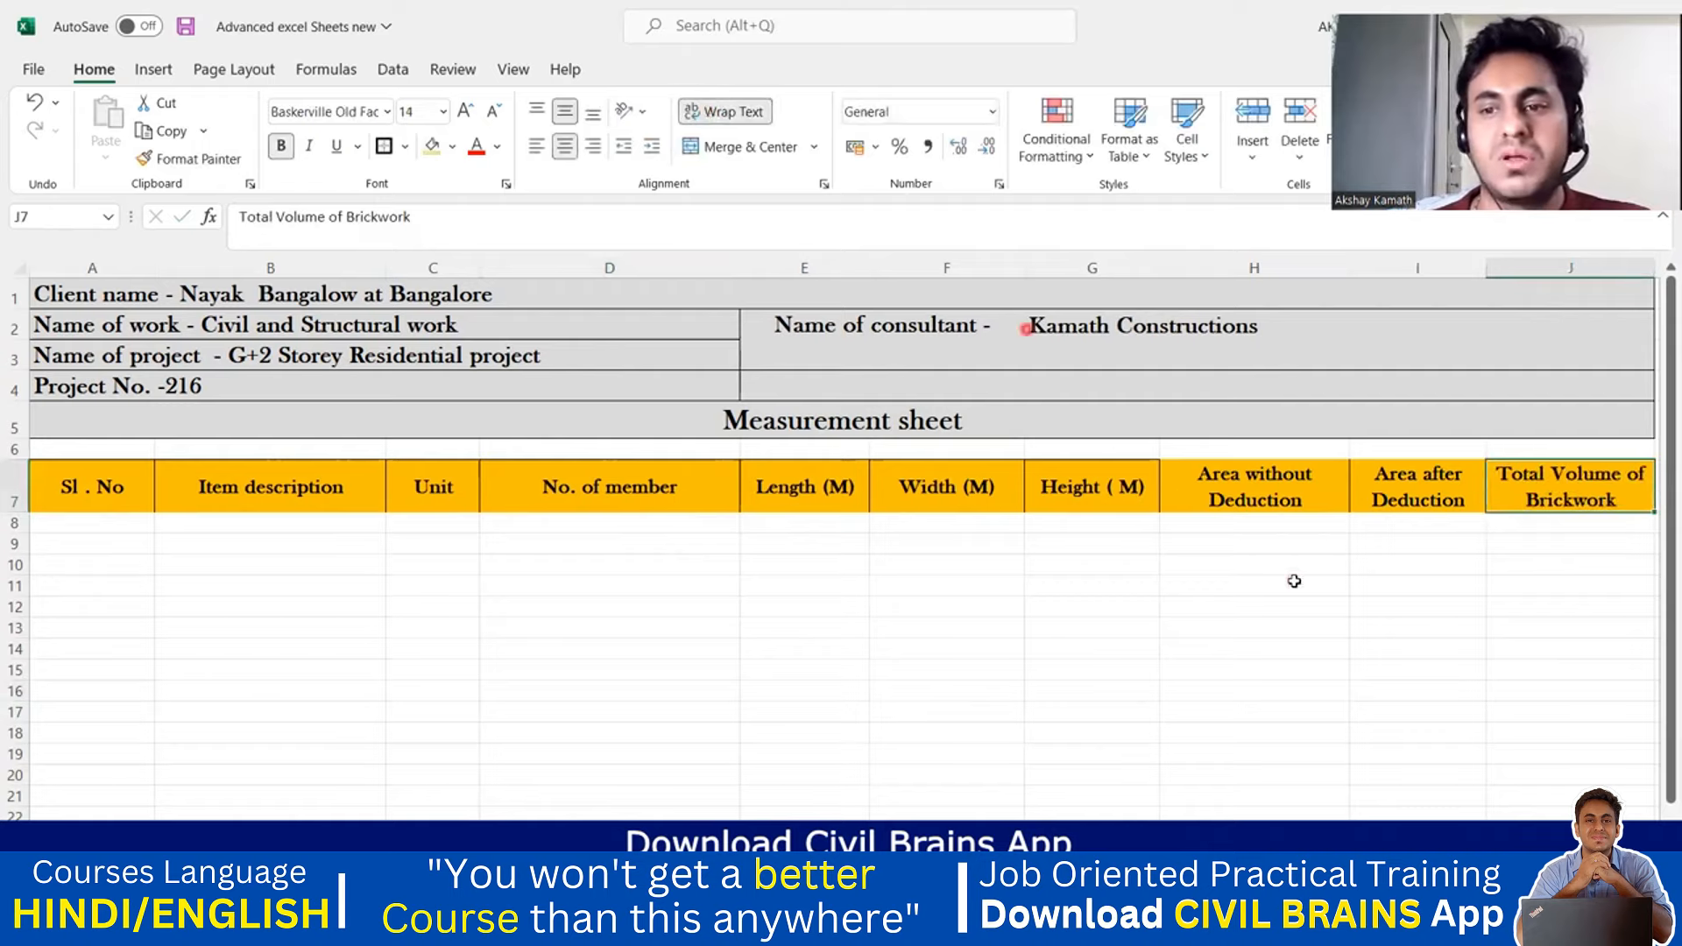
{"action": "left_click", "coordinate": [1293, 581]}
- Apply all borders to the measurement table from the heading row down, covering A7:J233
{"action": "left_click_drag", "start_coordinate": [92, 491], "coordinate": [1591, 828]}
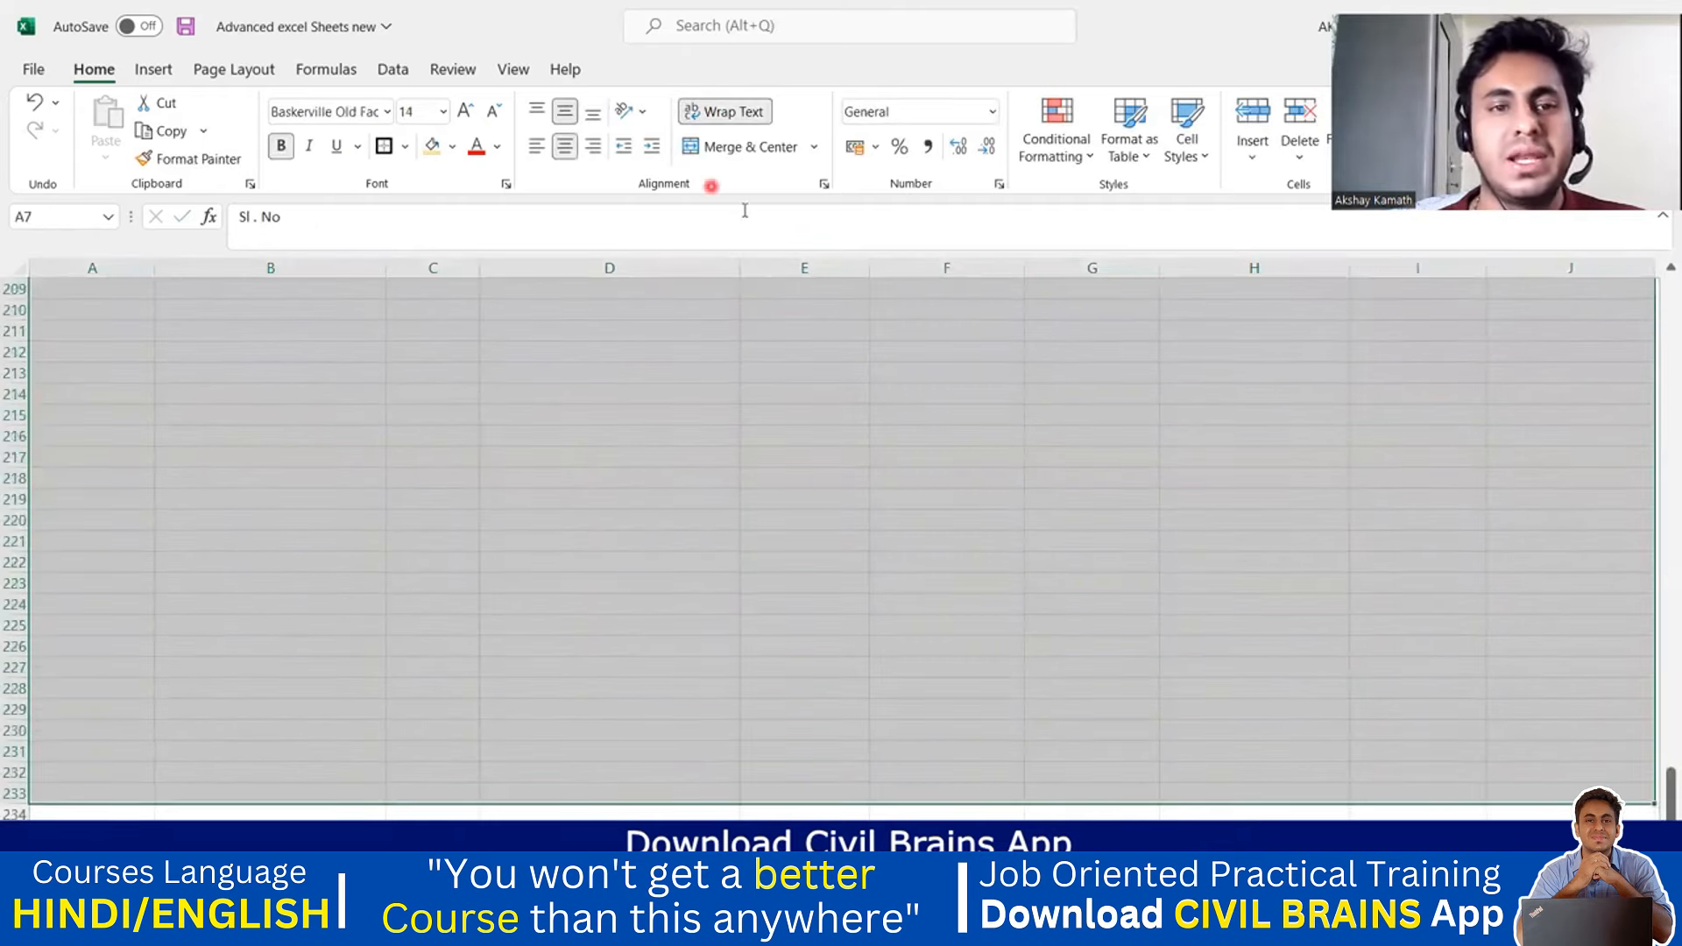
{"action": "left_click", "coordinate": [405, 146]}
{"action": "left_click", "coordinate": [492, 371]}
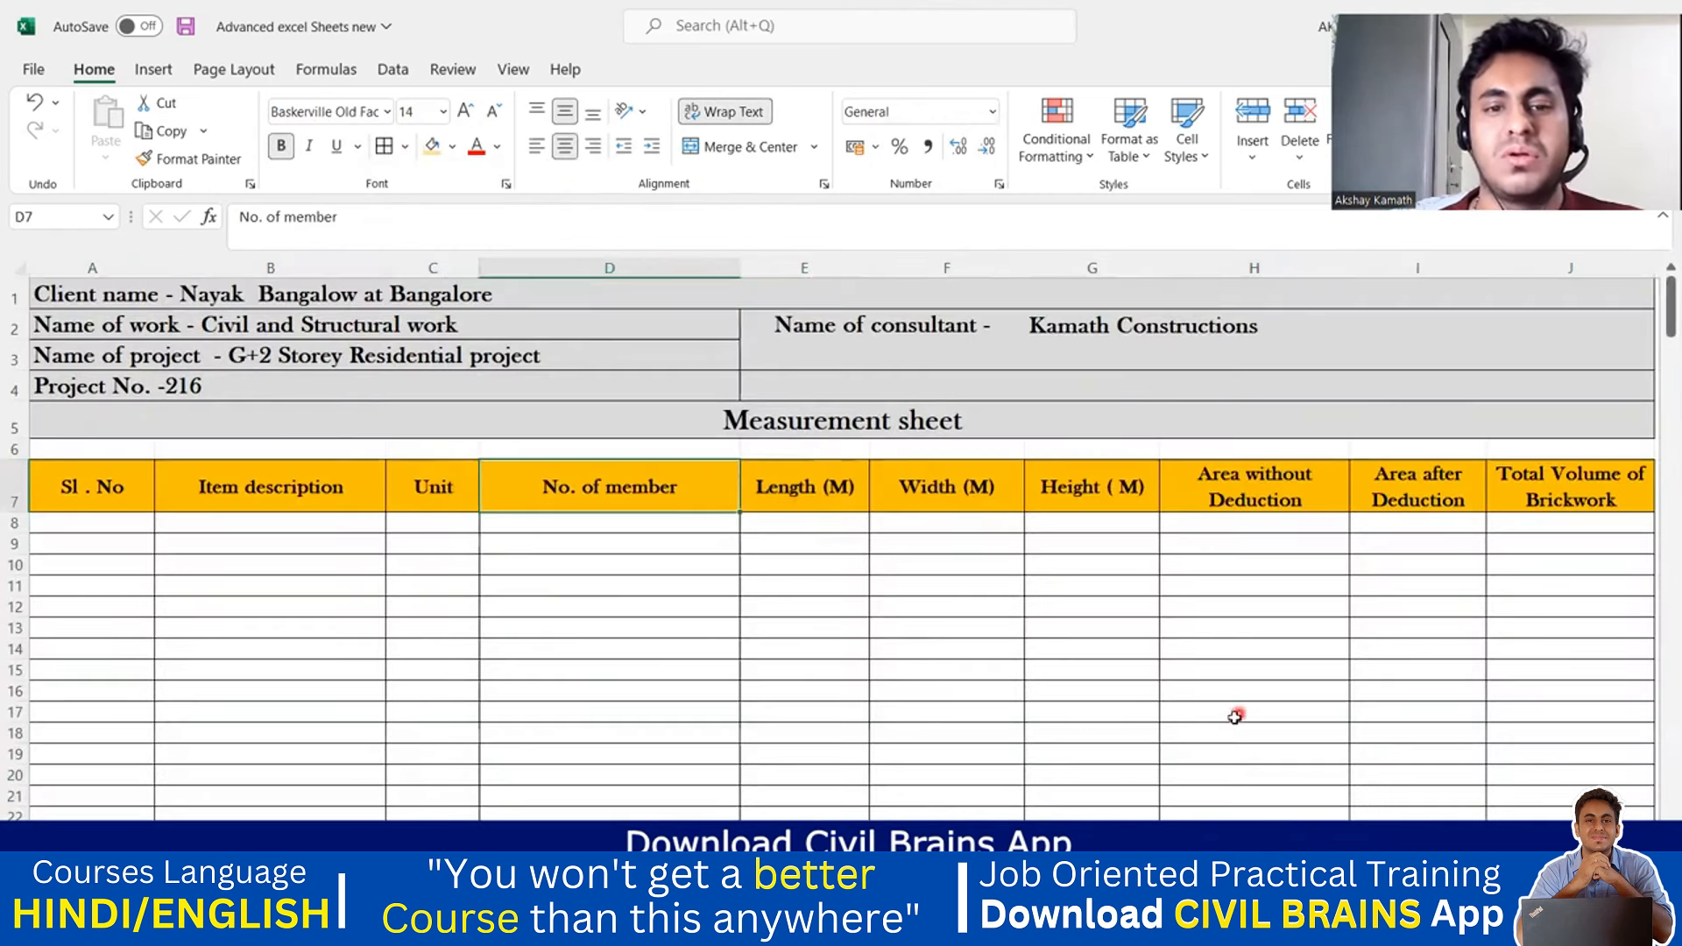
{"action": "left_click", "coordinate": [1234, 716]}
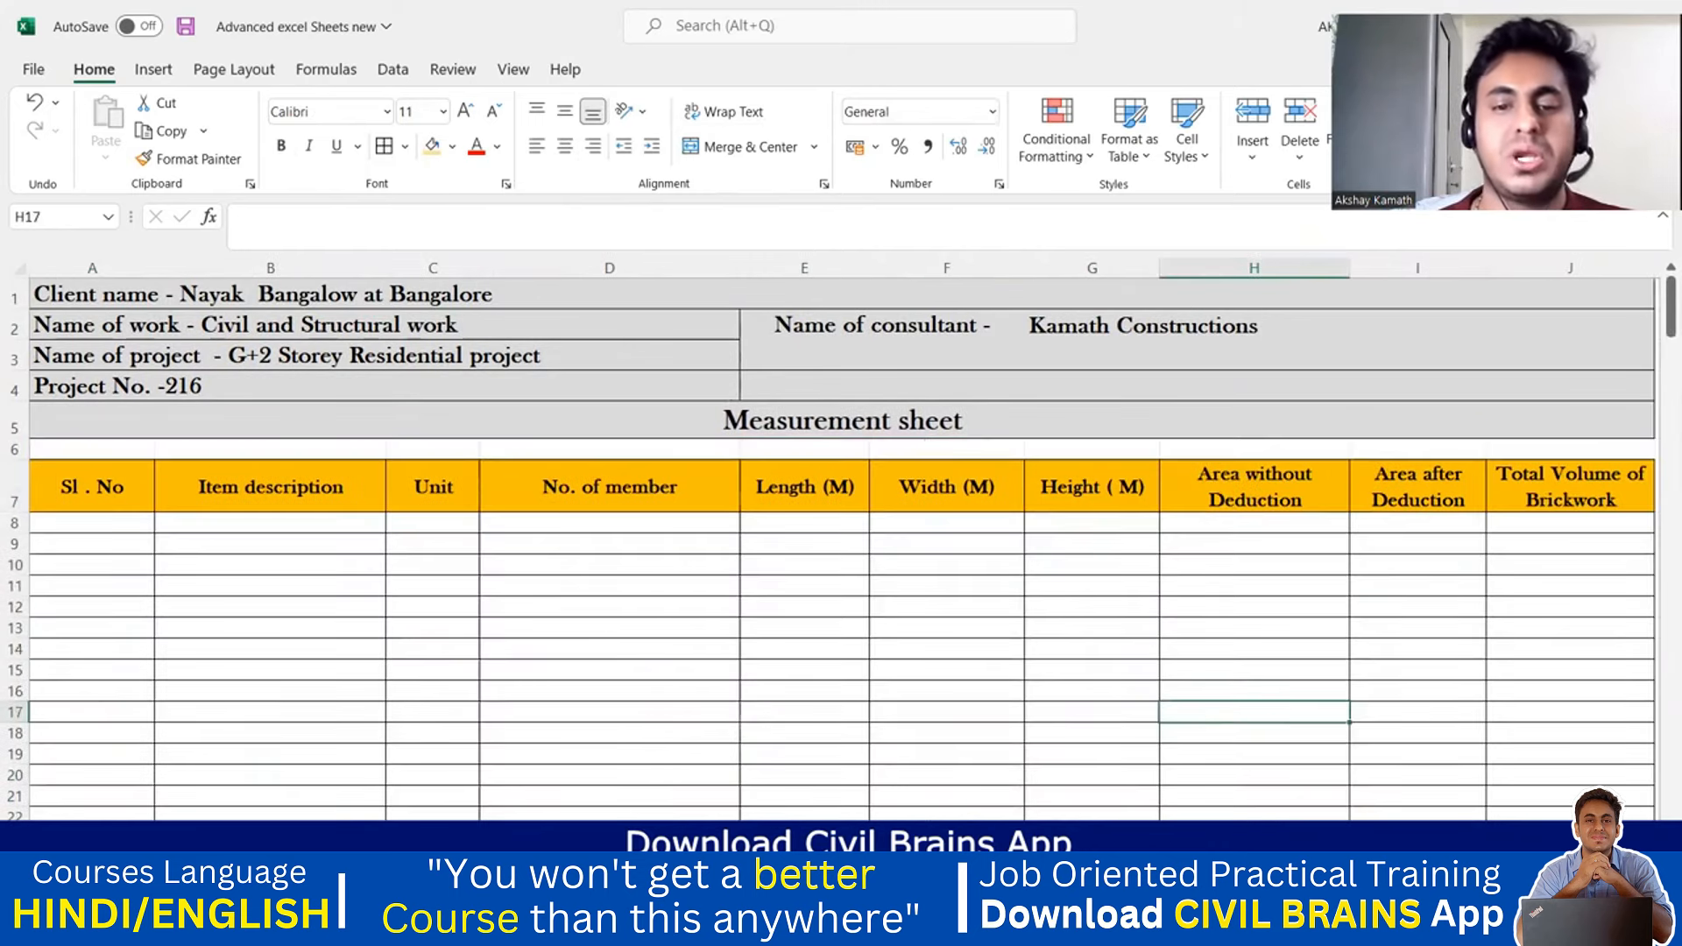
- Switch to the residential building drawing in AutoCAD and examine its overall layout and dimensioned floor plans
{"action": "left_click", "coordinate": [1007, 924]}
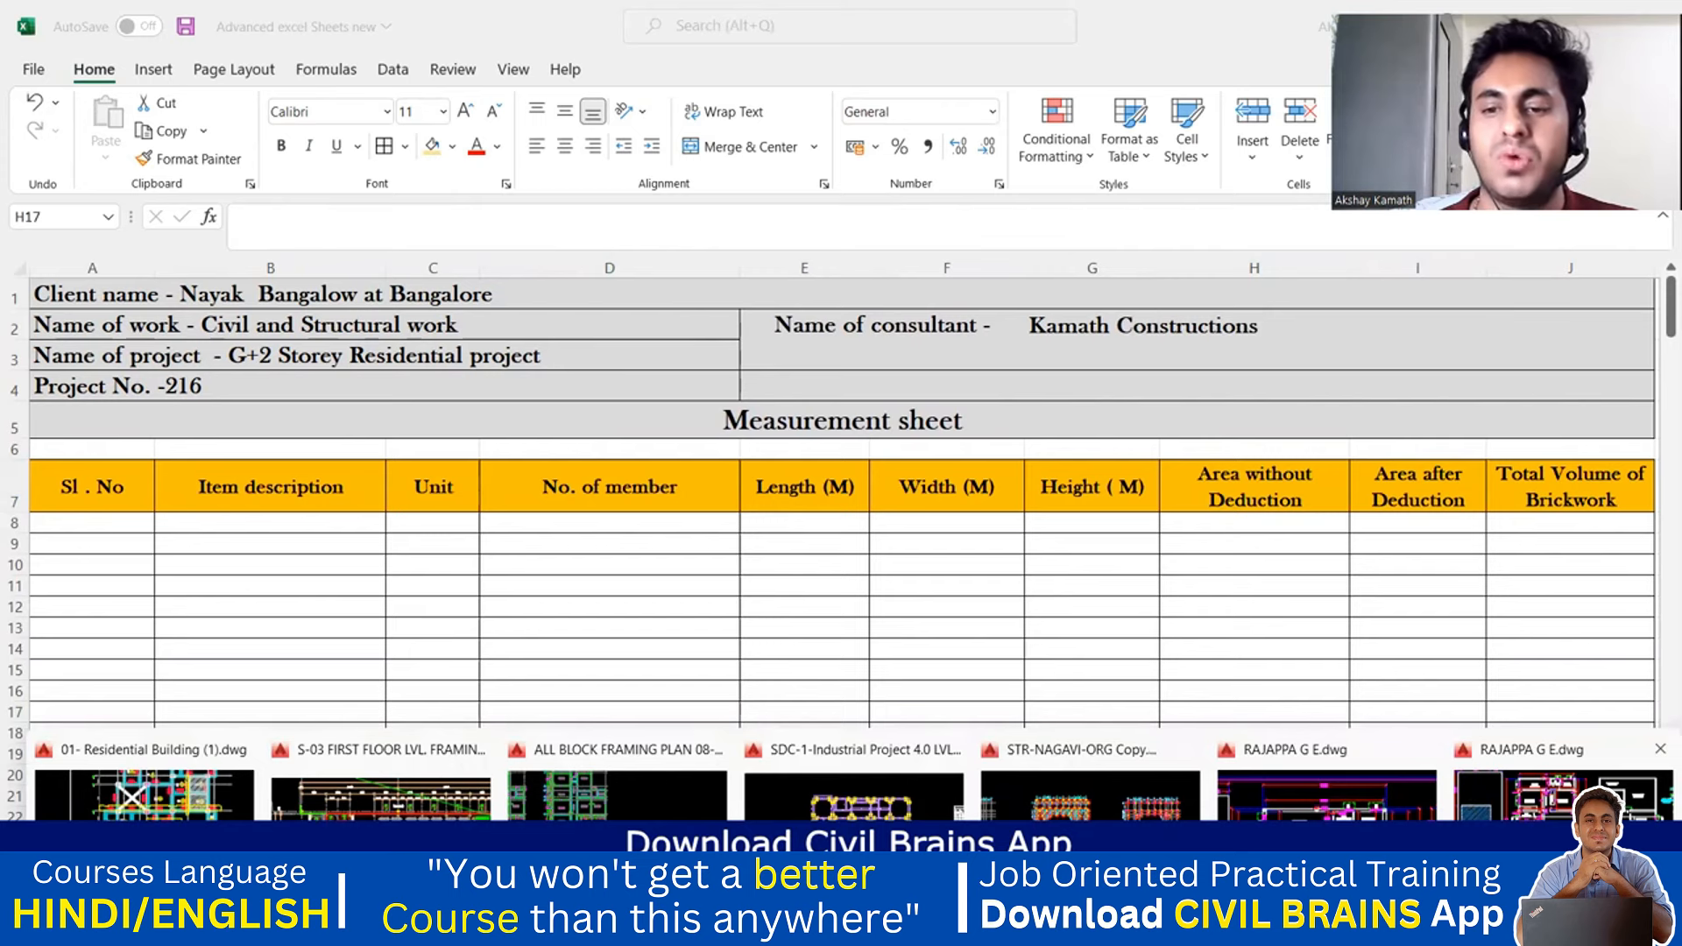
{"action": "left_click", "coordinate": [1327, 792]}
{"action": "scroll", "coordinate": [807, 561], "scroll_direction": "down", "scroll_amount": 6}
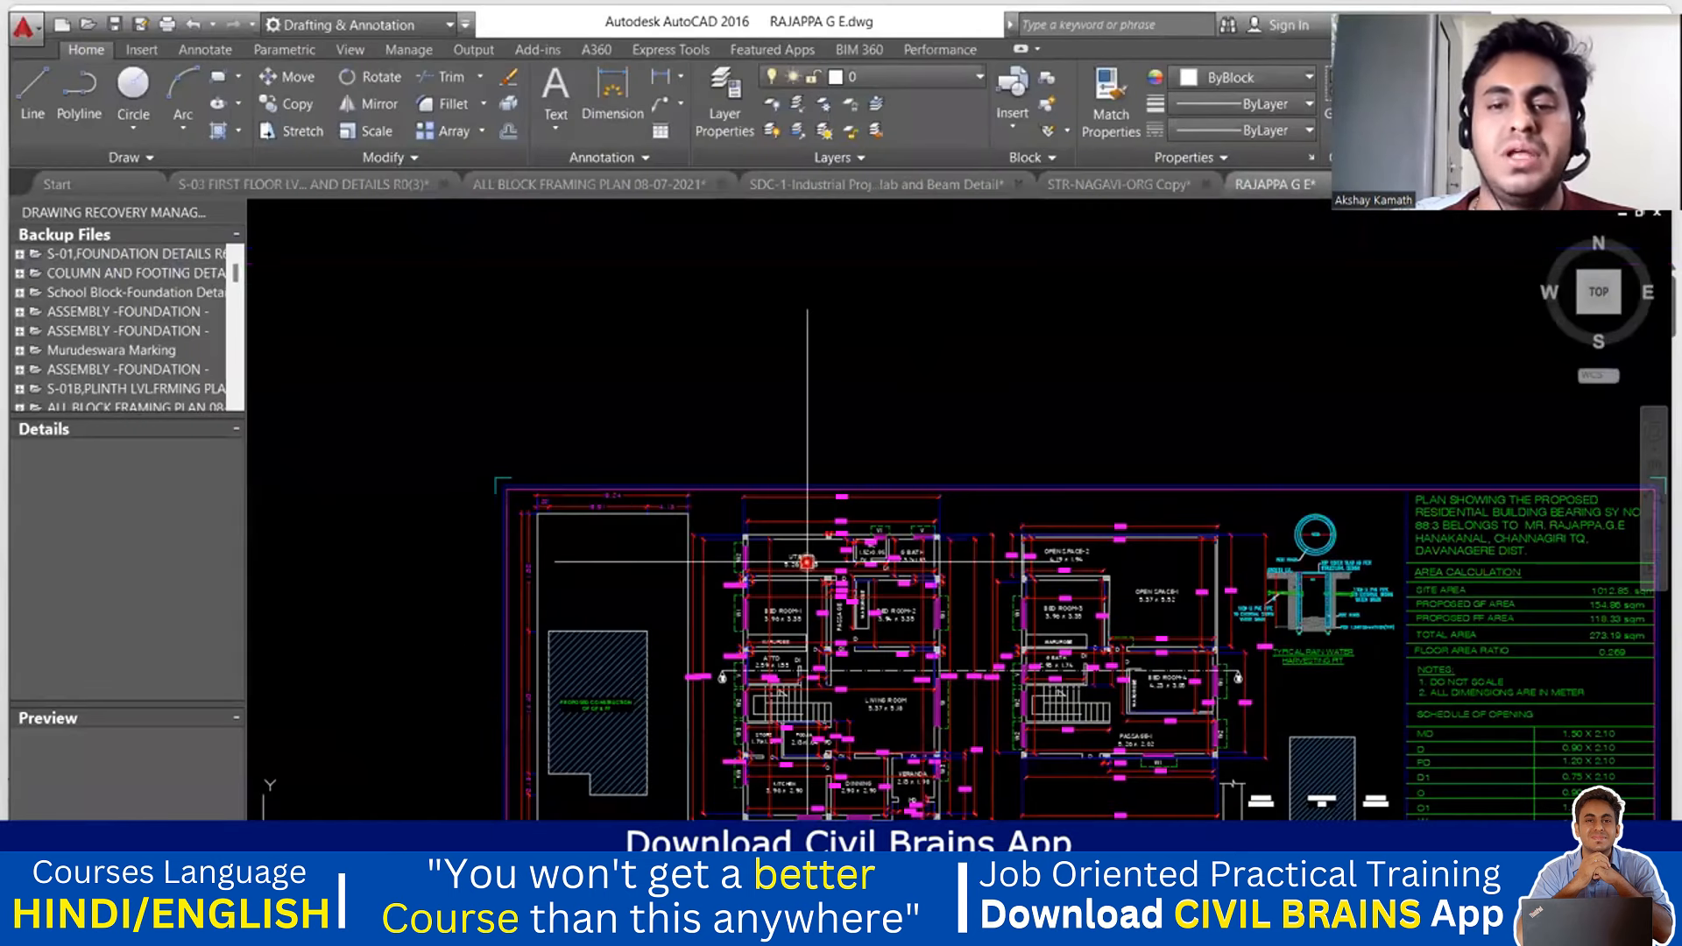
{"action": "middle_click_drag", "start_coordinate": [807, 562], "coordinate": [740, 342]}
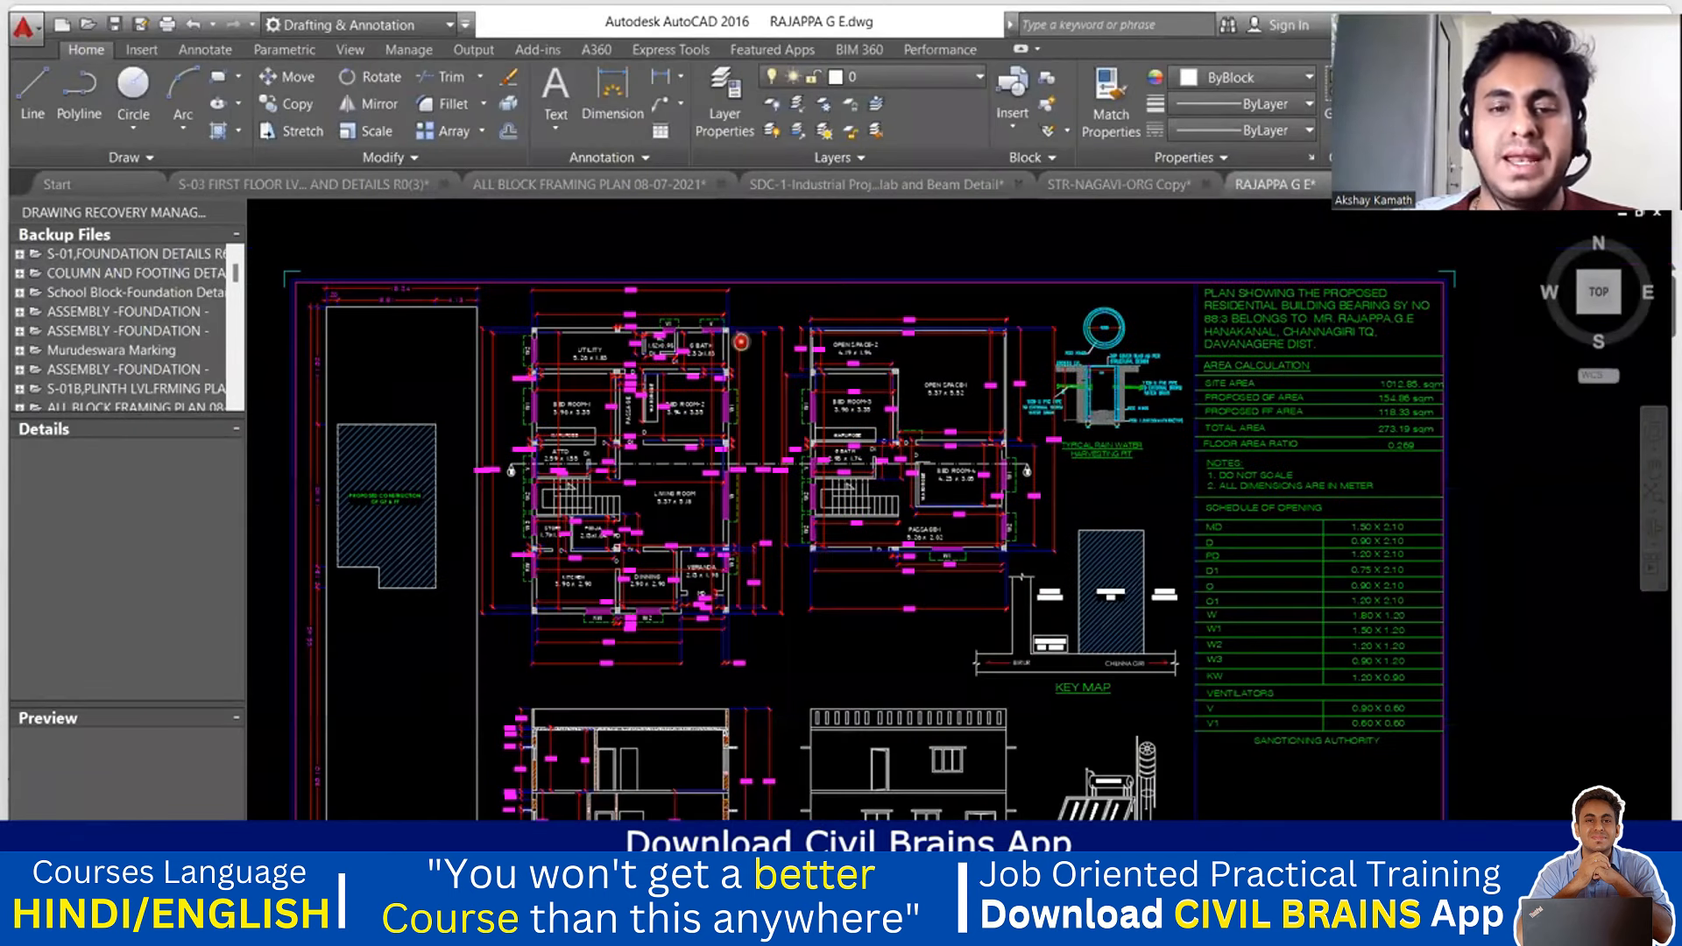
{"action": "mouse_move", "coordinate": [820, 460]}
{"action": "middle_mouse_down"}
{"action": "mouse_move", "coordinate": [807, 394]}
{"action": "mouse_move", "coordinate": [968, 489]}
{"action": "middle_mouse_up"}
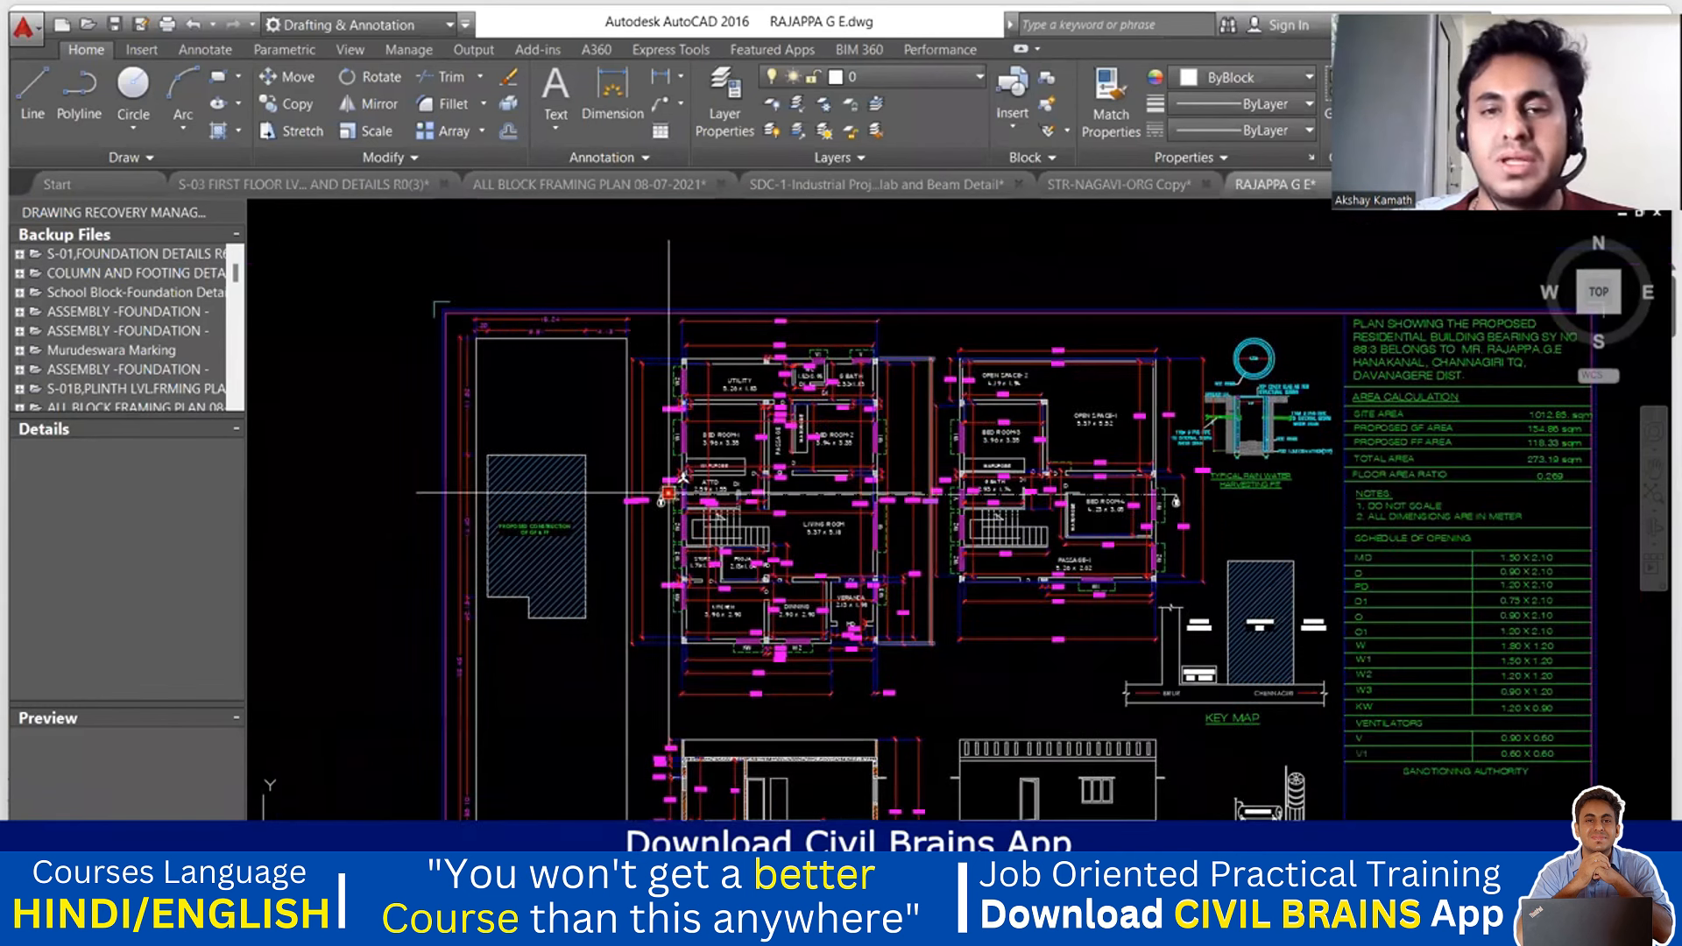
{"action": "left_click", "coordinate": [23, 27]}
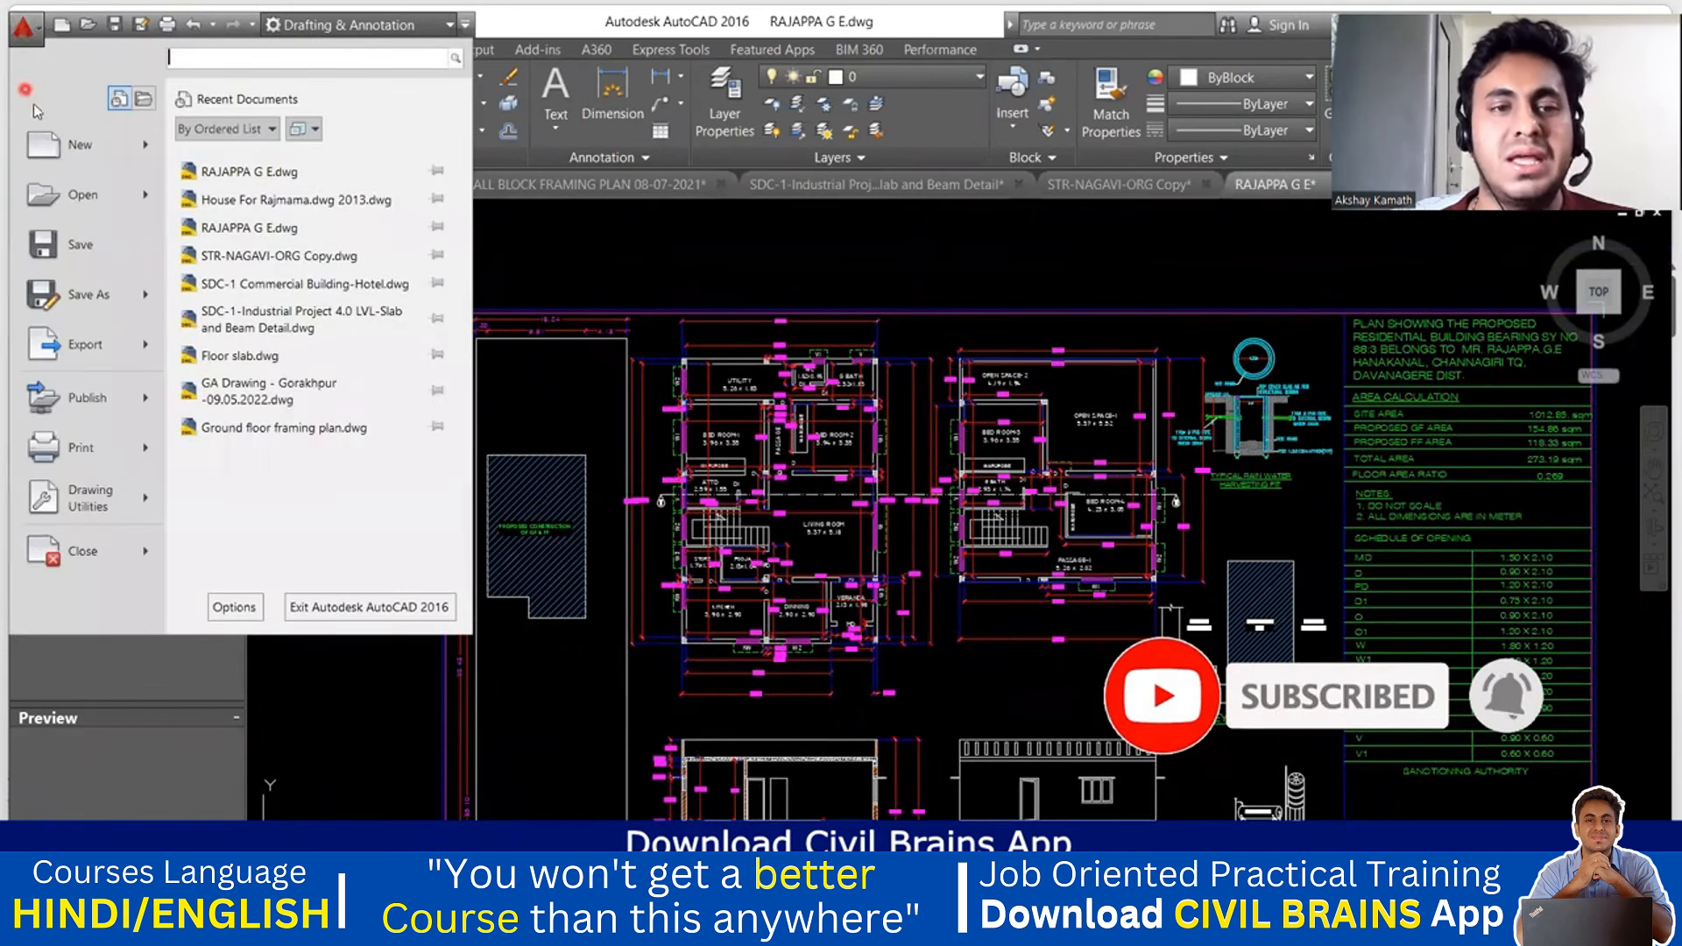
{"action": "left_click", "coordinate": [756, 271]}
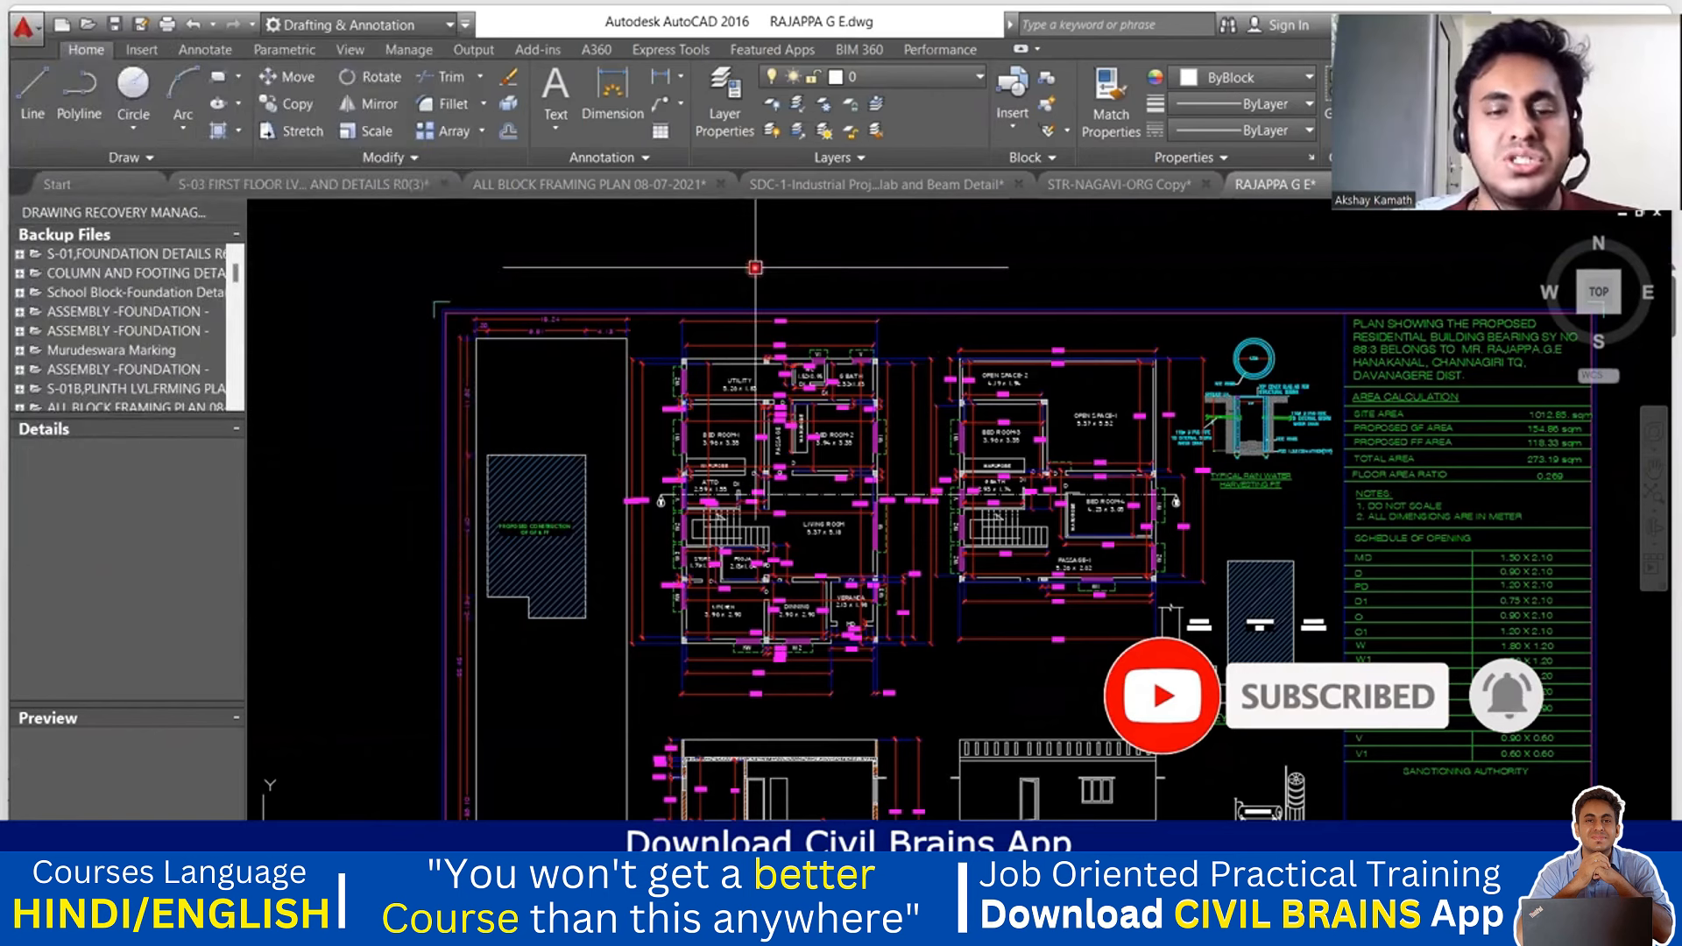
{"action": "scroll", "coordinate": [842, 508], "scroll_direction": "up", "scroll_amount": 2}
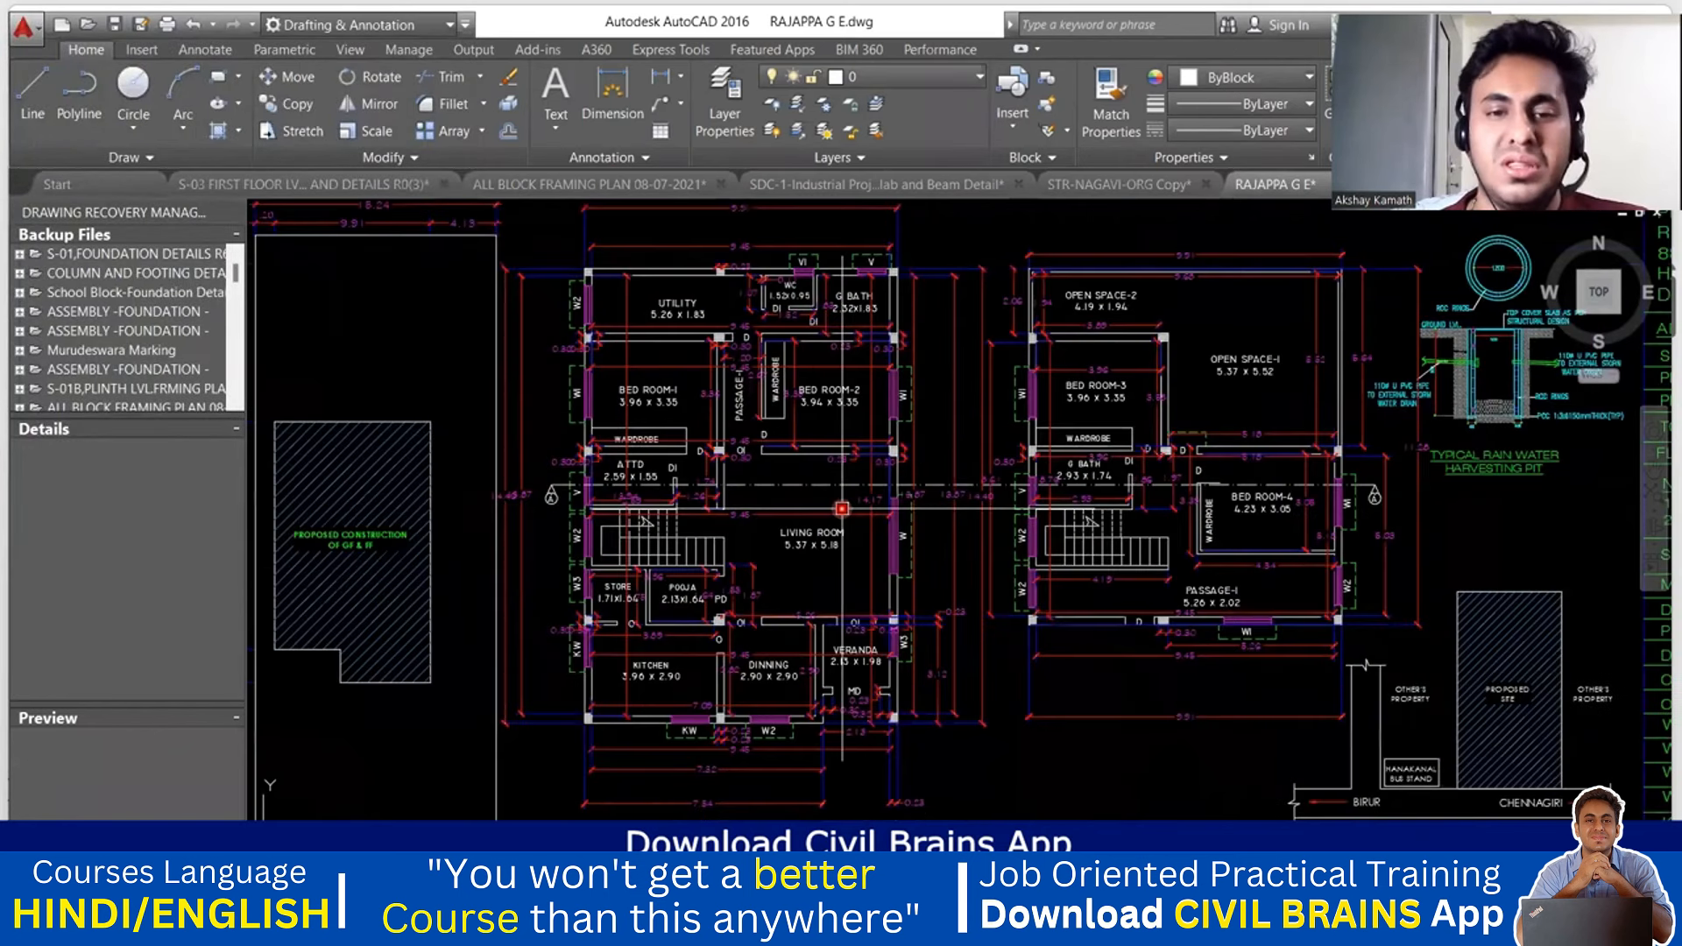
{"action": "middle_click_drag", "start_coordinate": [842, 508], "coordinate": [832, 538]}
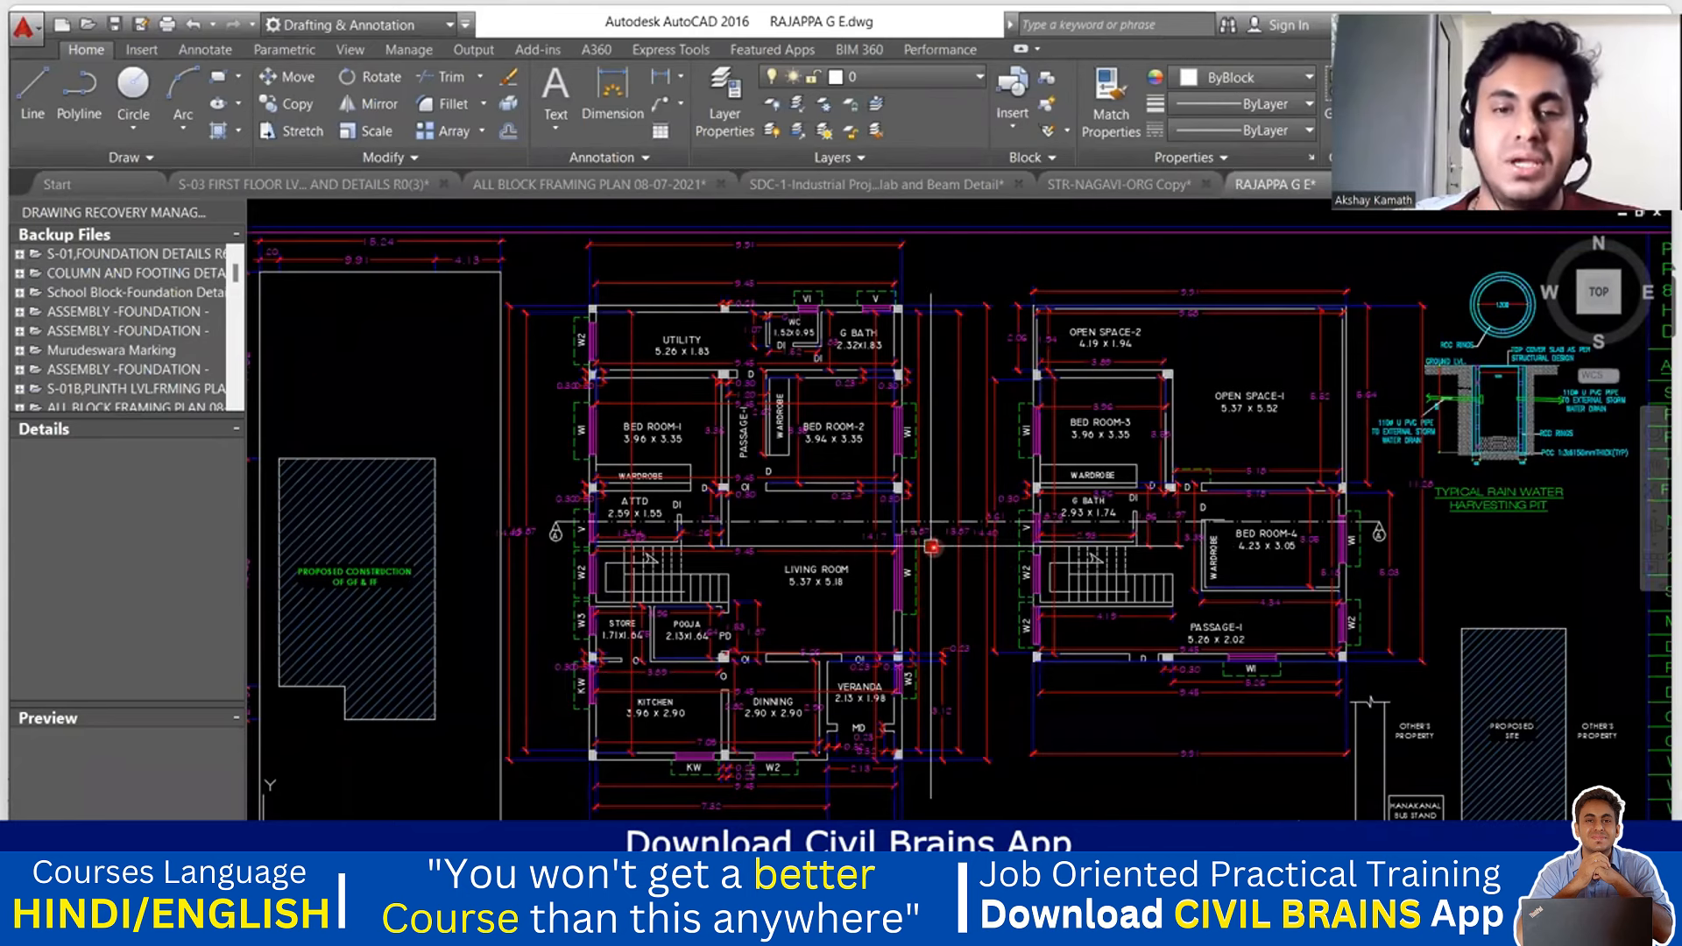
{"action": "middle_click_drag", "start_coordinate": [910, 540], "coordinate": [839, 563]}
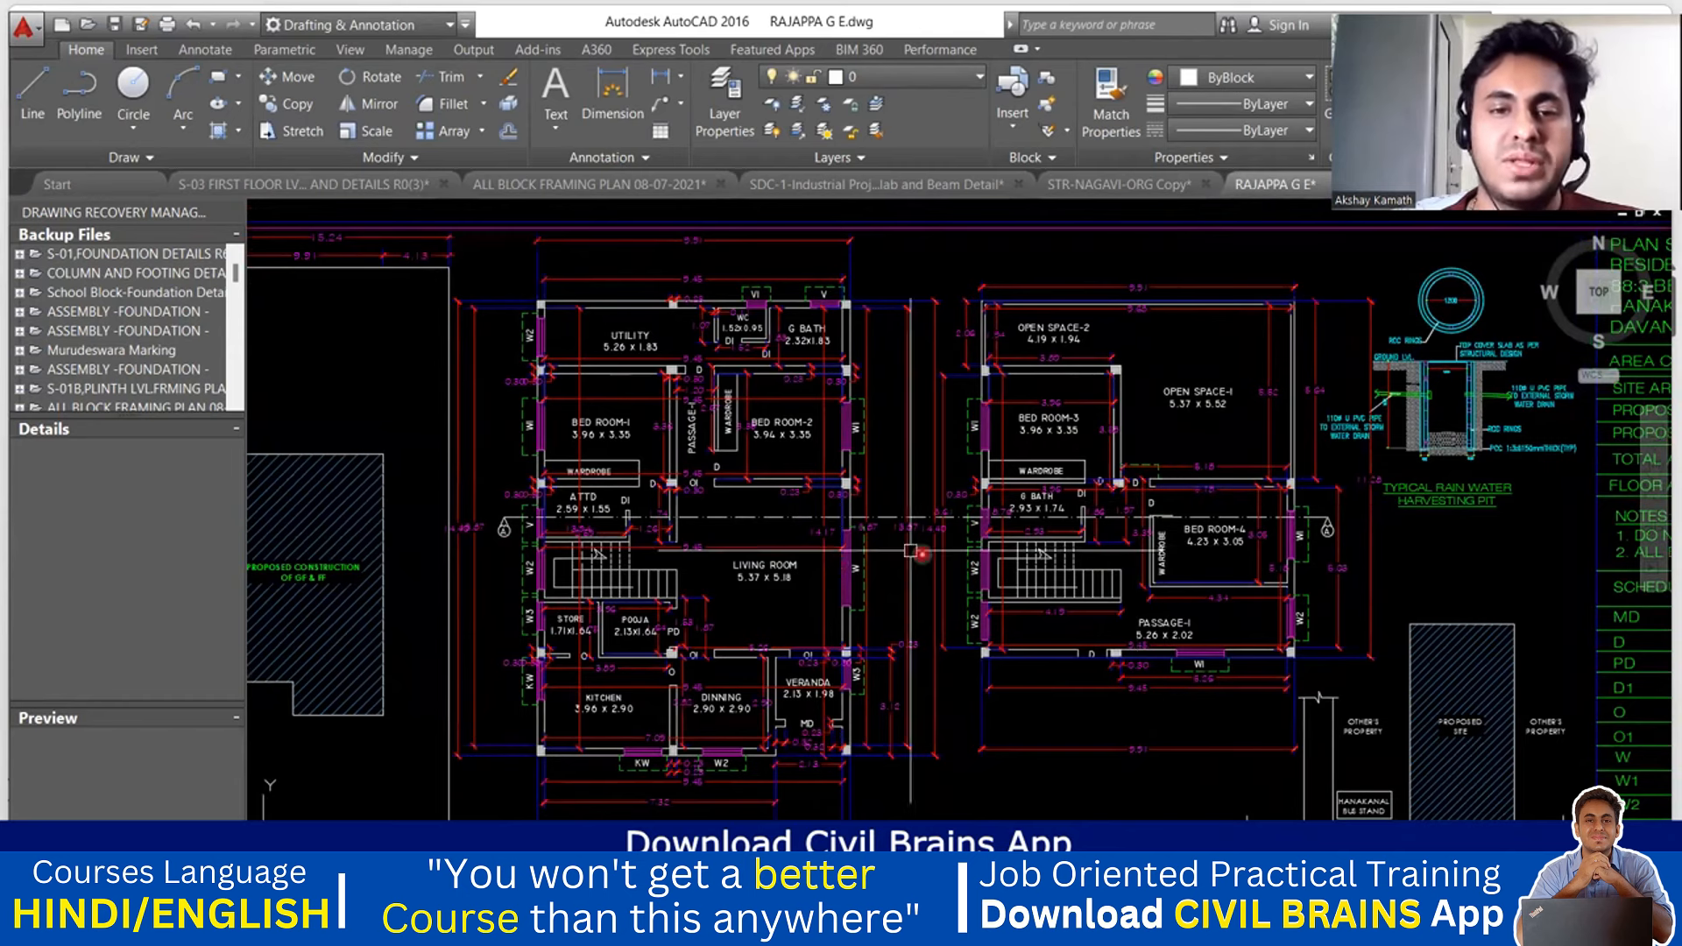
{"action": "middle_click_drag", "start_coordinate": [794, 463], "coordinate": [879, 422]}
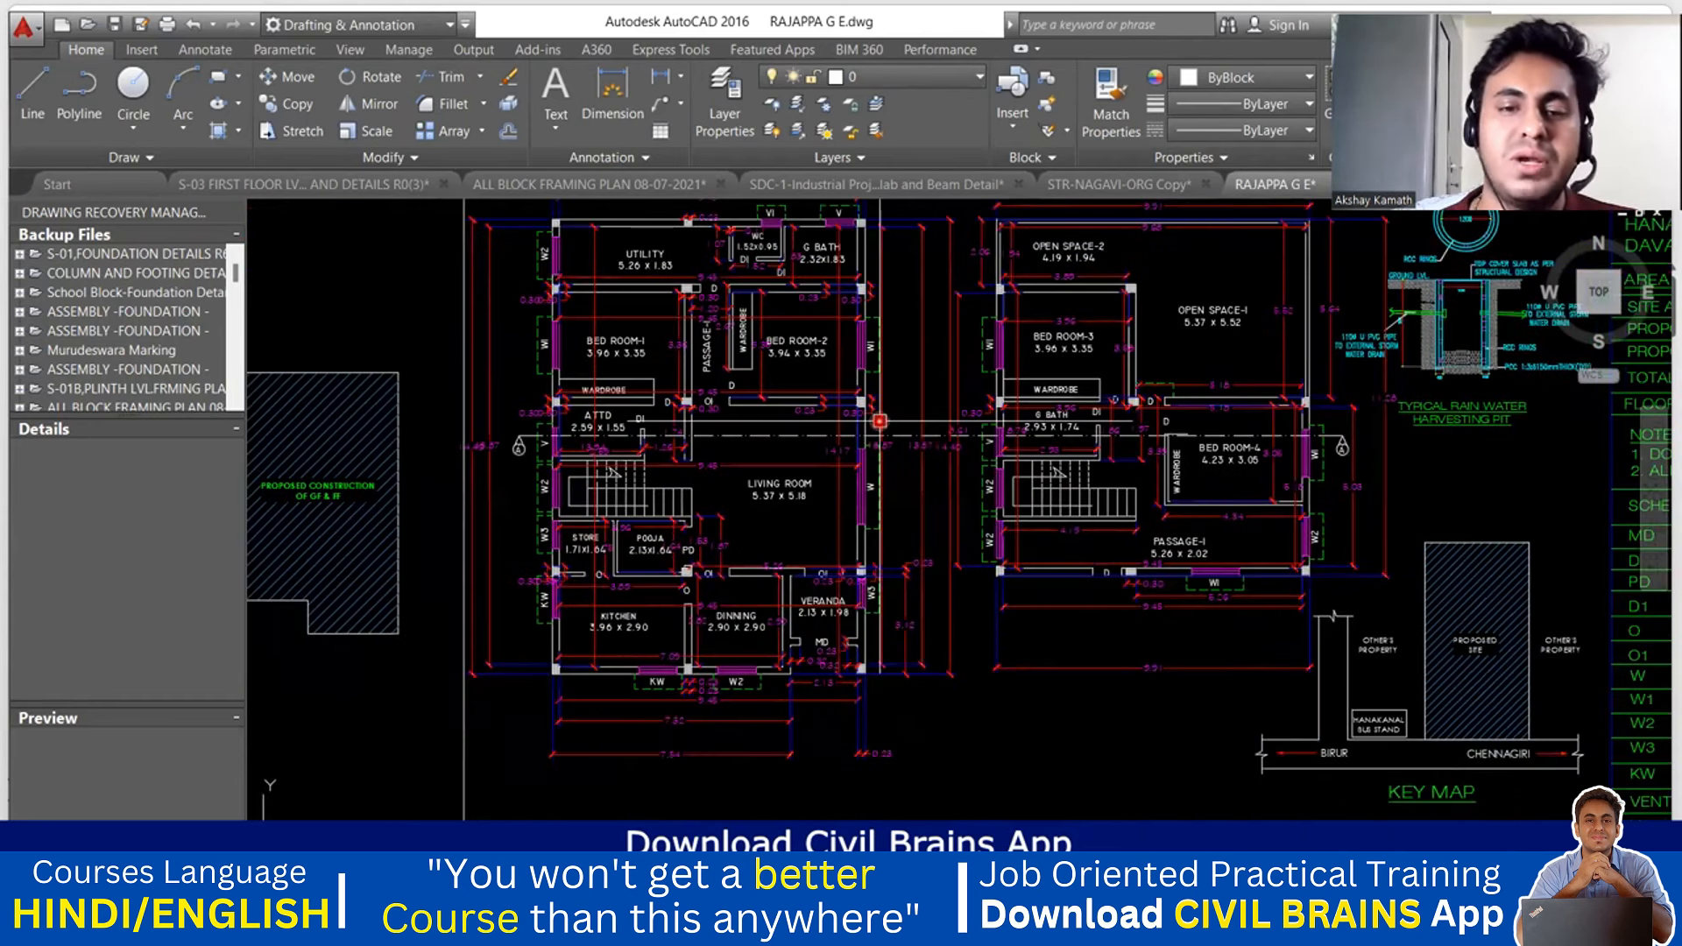
{"action": "scroll", "coordinate": [688, 425], "scroll_direction": "up", "scroll_amount": 2}
{"action": "middle_click_drag", "start_coordinate": [720, 507], "coordinate": [723, 552]}
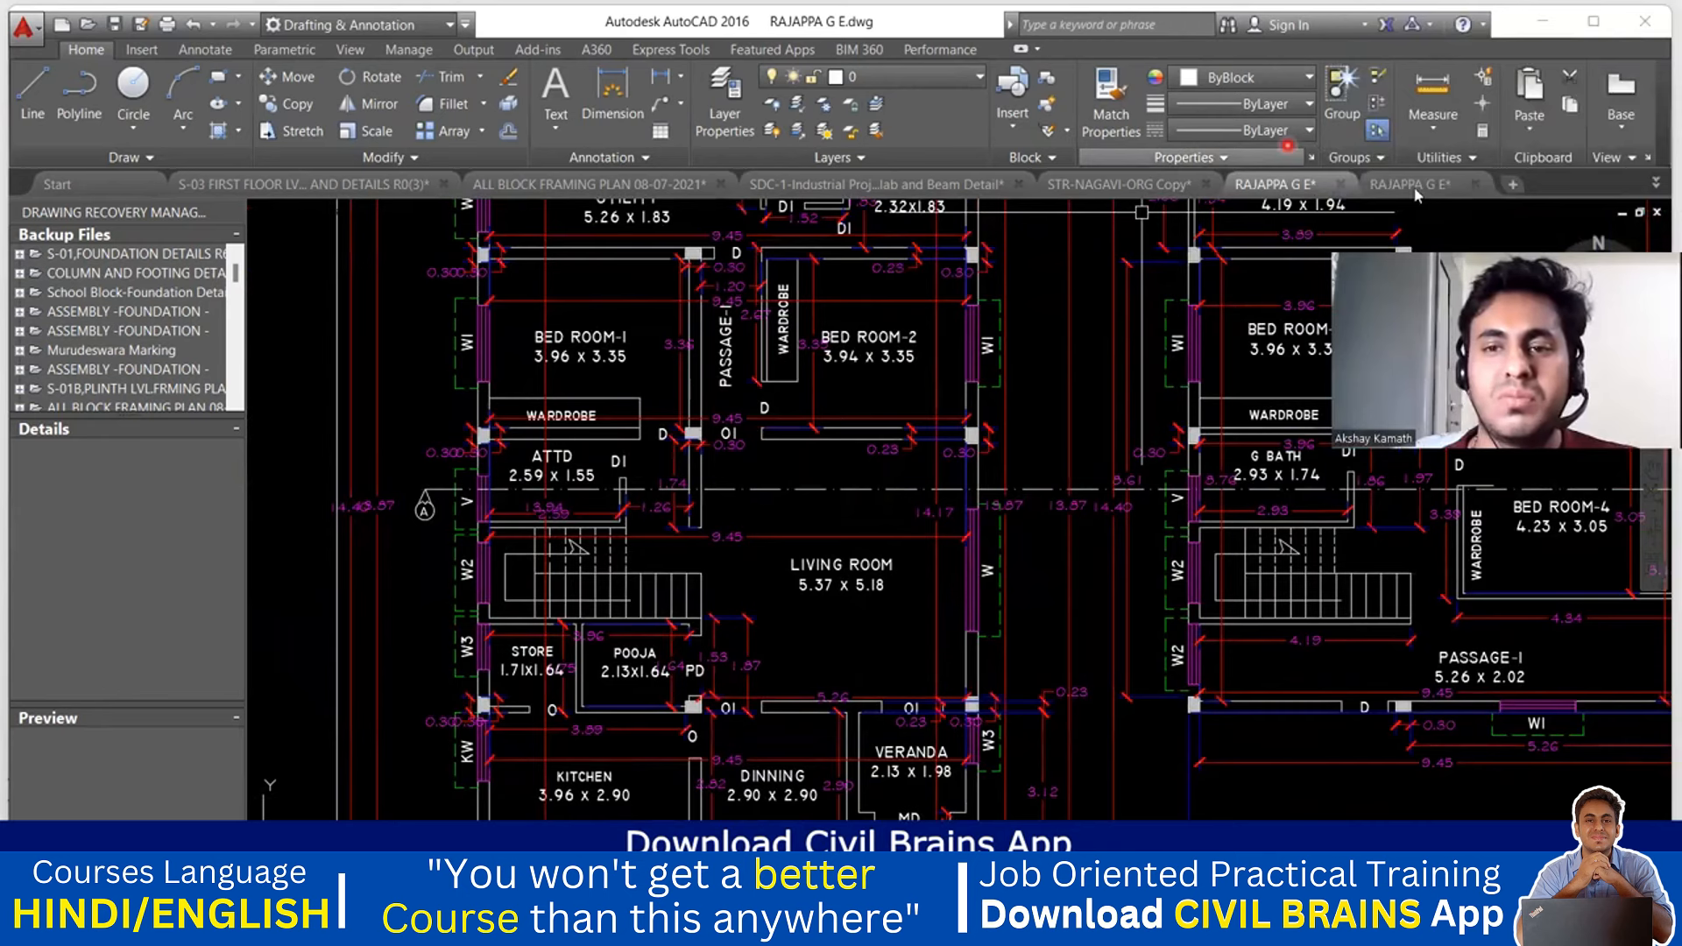
- Switch to the second open copy of the residential drawing and examine the ground floor rooms from the veranda to the utility and baths
{"action": "left_click", "coordinate": [1401, 184]}
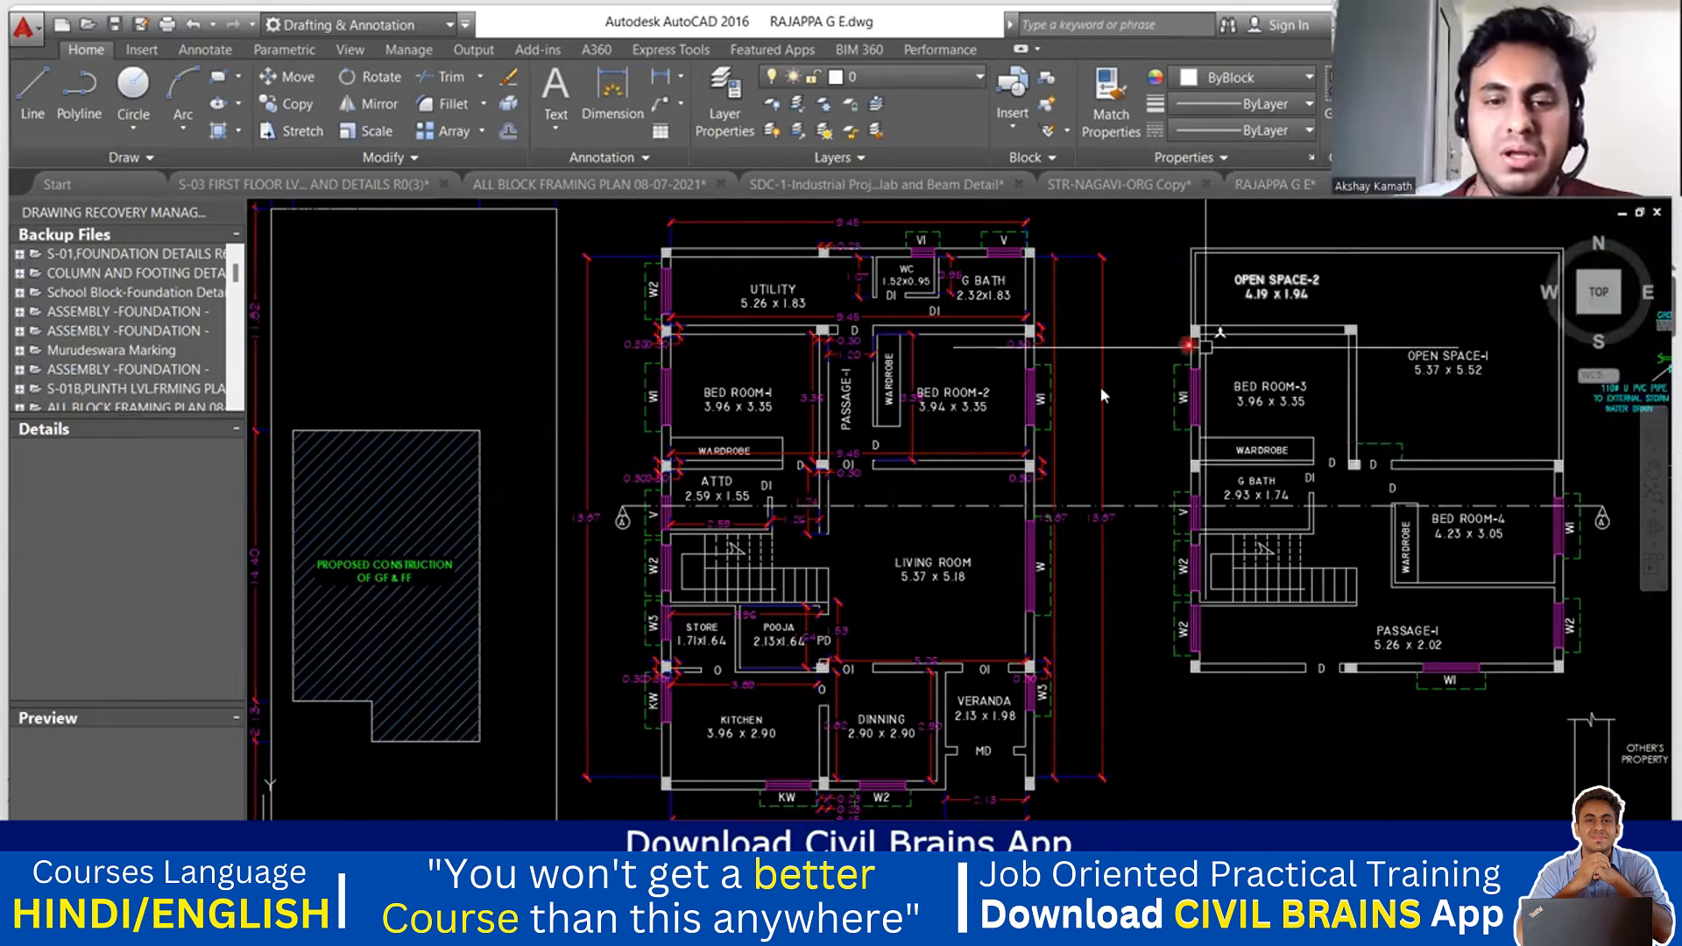
{"action": "middle_click_drag", "start_coordinate": [947, 537], "coordinate": [897, 410]}
{"action": "middle_click_drag", "start_coordinate": [800, 239], "coordinate": [744, 317]}
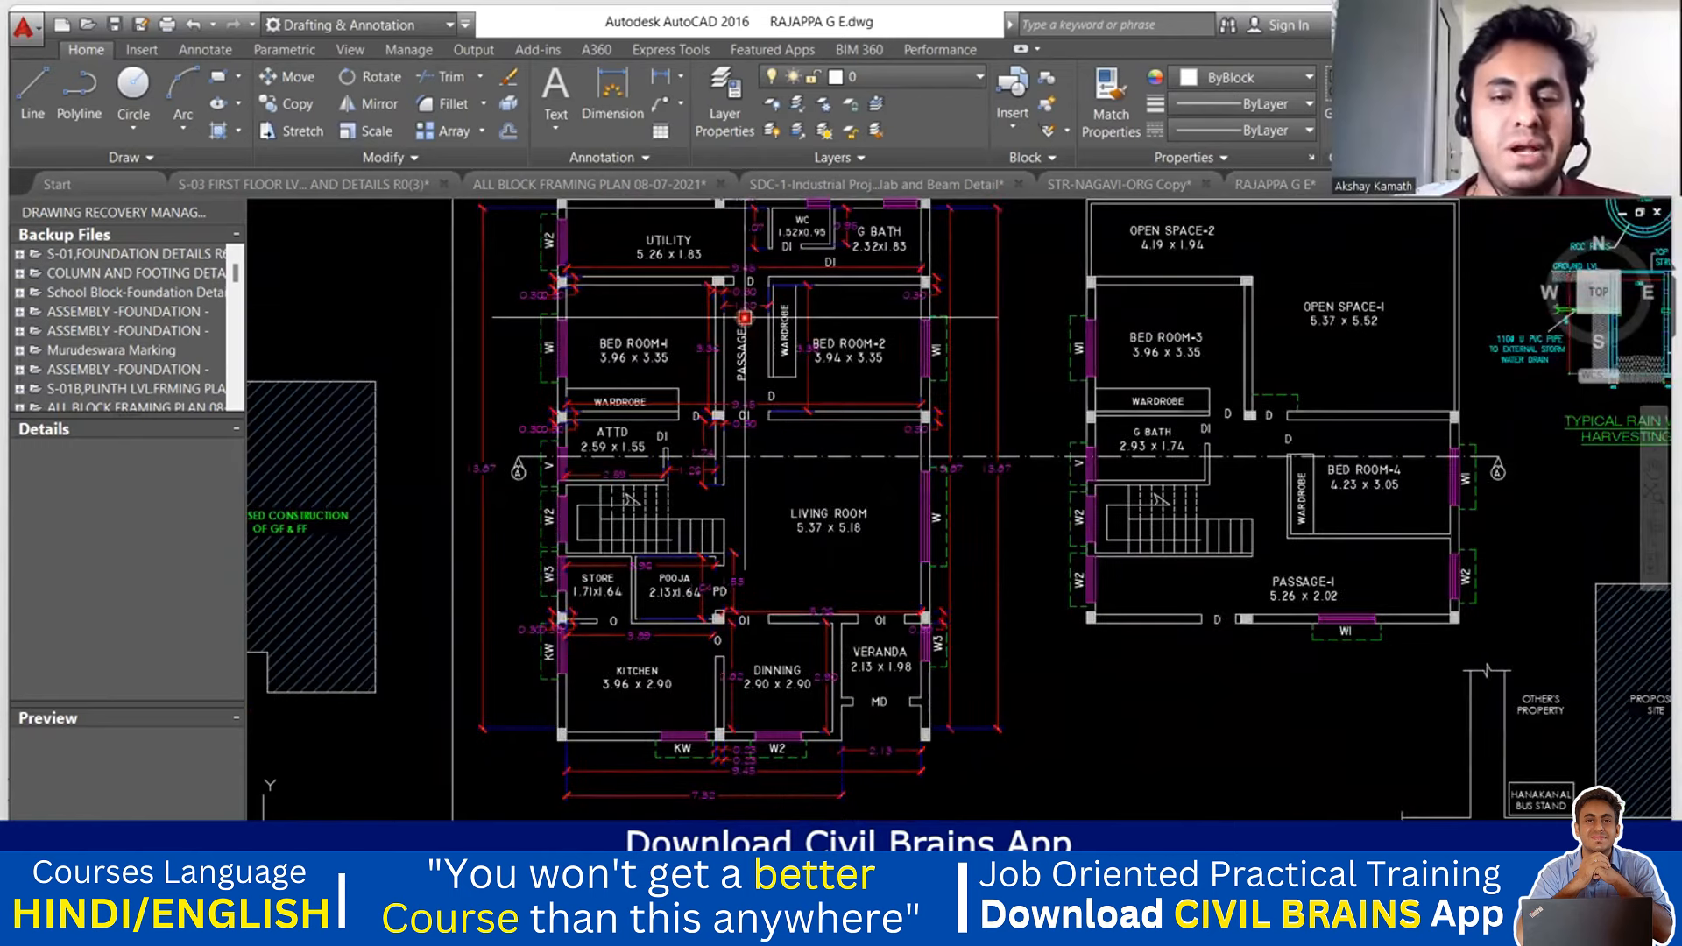
{"action": "middle_click_drag", "start_coordinate": [857, 556], "coordinate": [842, 385]}
{"action": "scroll", "coordinate": [775, 565], "scroll_direction": "down", "scroll_amount": 5}
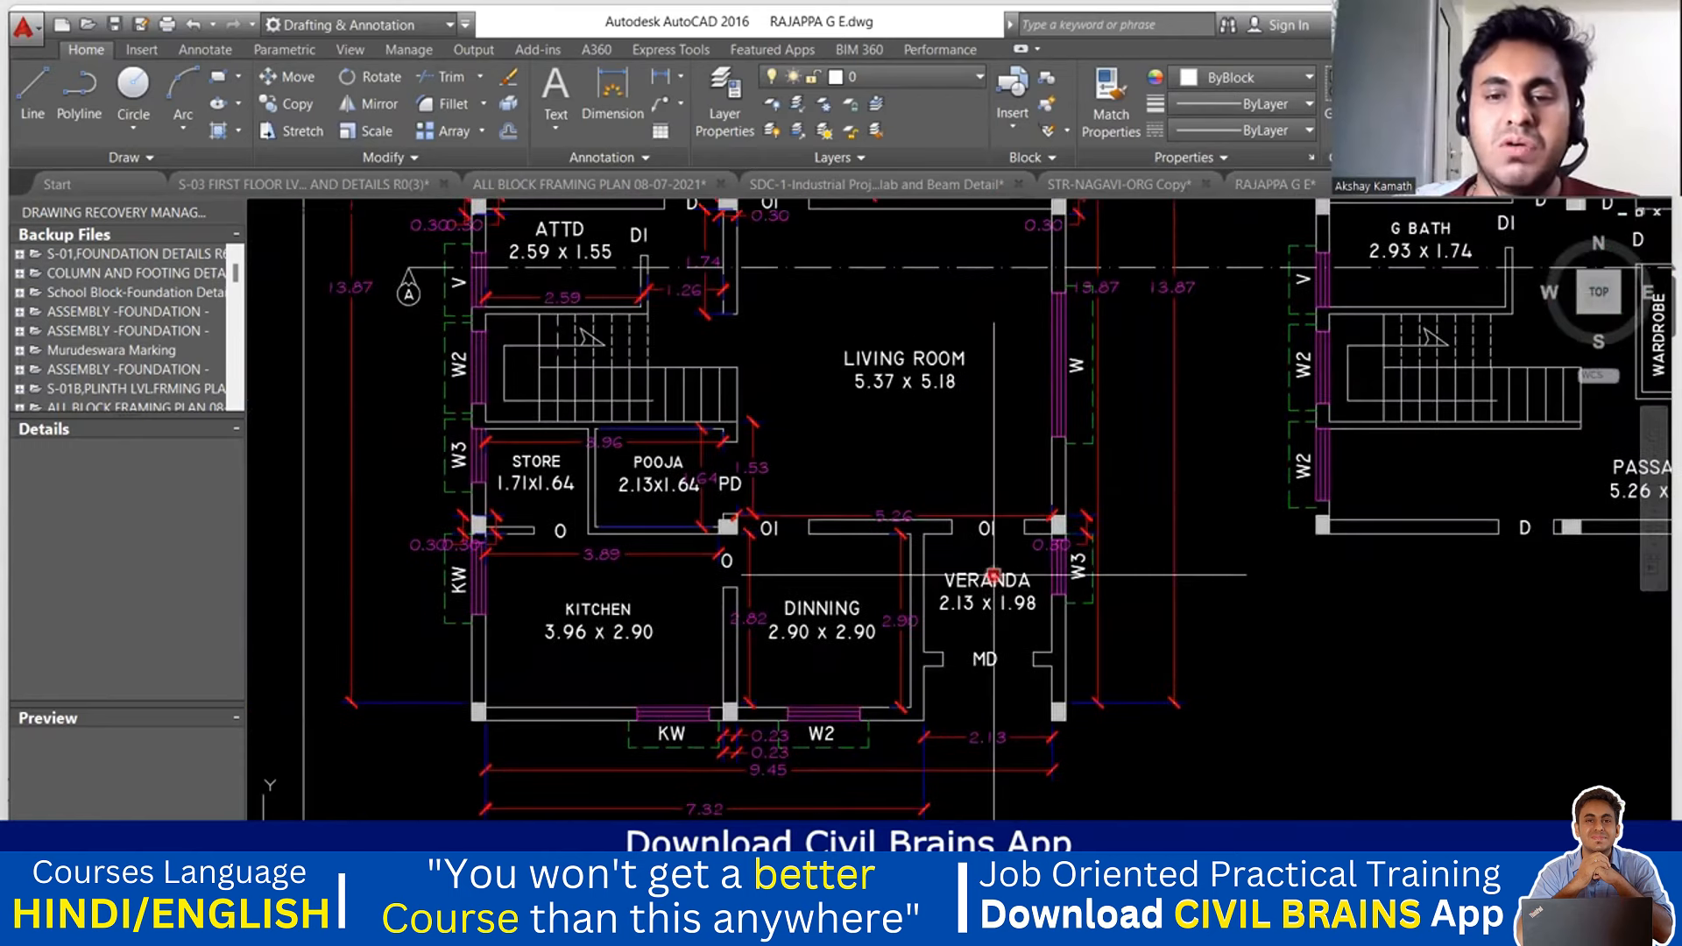
{"action": "scroll", "coordinate": [988, 702], "scroll_direction": "down", "scroll_amount": 2}
{"action": "middle_click_drag", "start_coordinate": [985, 621], "coordinate": [990, 678]}
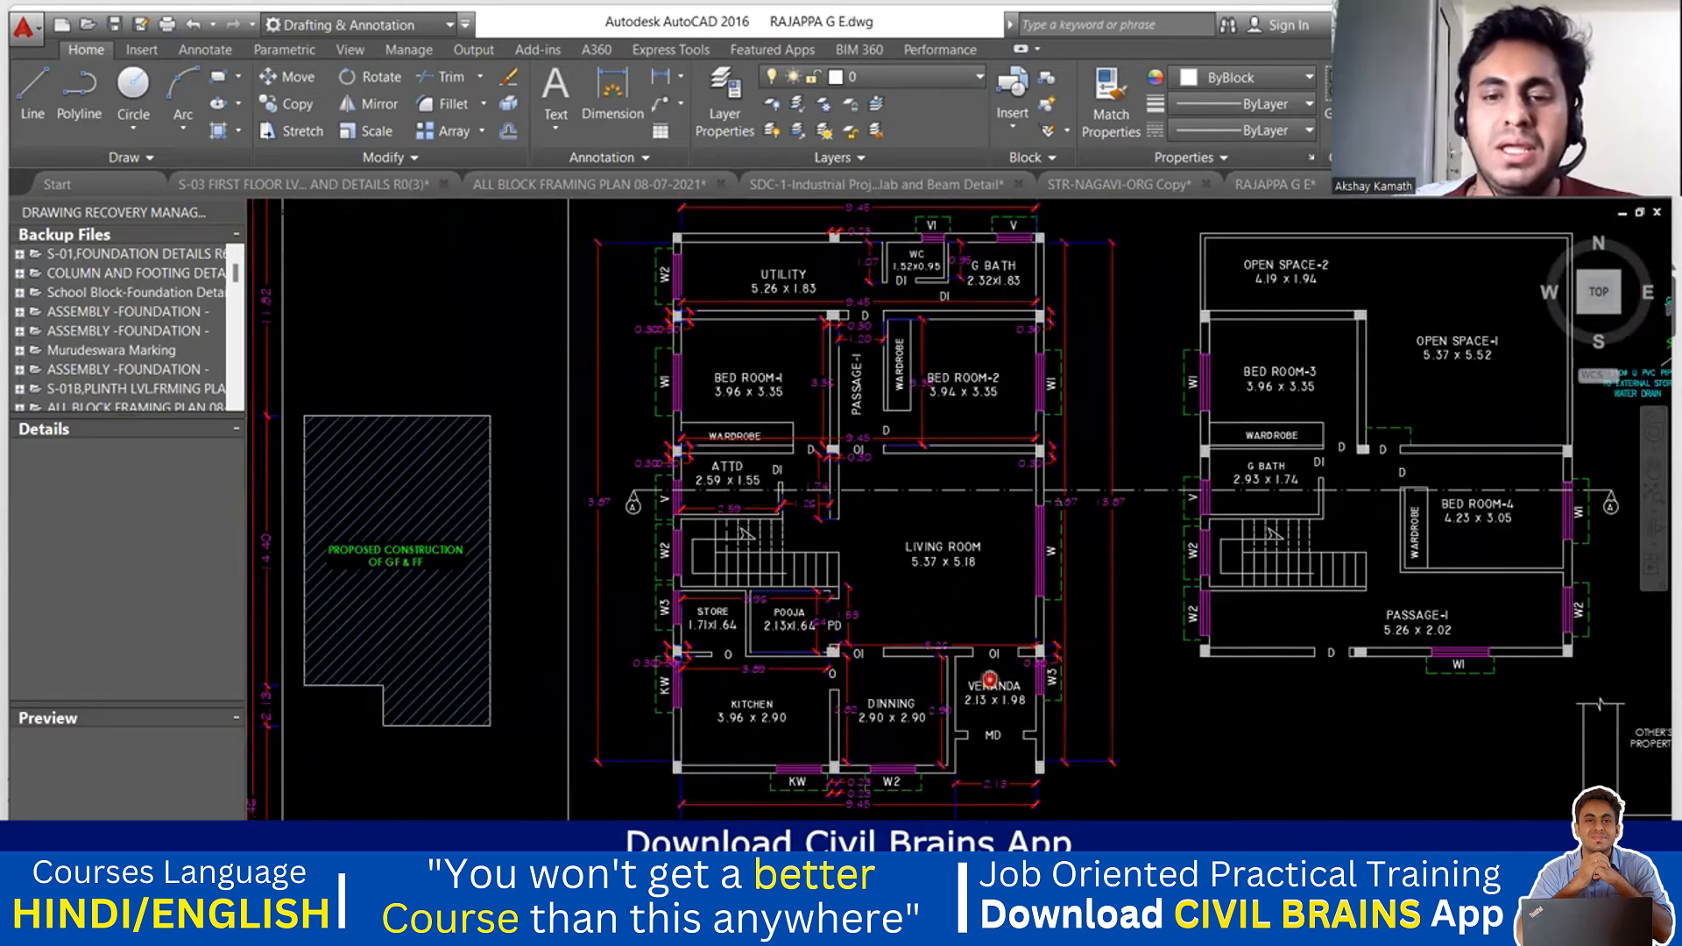
{"action": "scroll", "coordinate": [990, 678], "scroll_direction": "up", "scroll_amount": 2}
{"action": "mouse_move", "coordinate": [546, 663]}
{"action": "middle_mouse_down"}
{"action": "mouse_move", "coordinate": [603, 663]}
{"action": "mouse_move", "coordinate": [607, 760]}
{"action": "middle_mouse_up"}
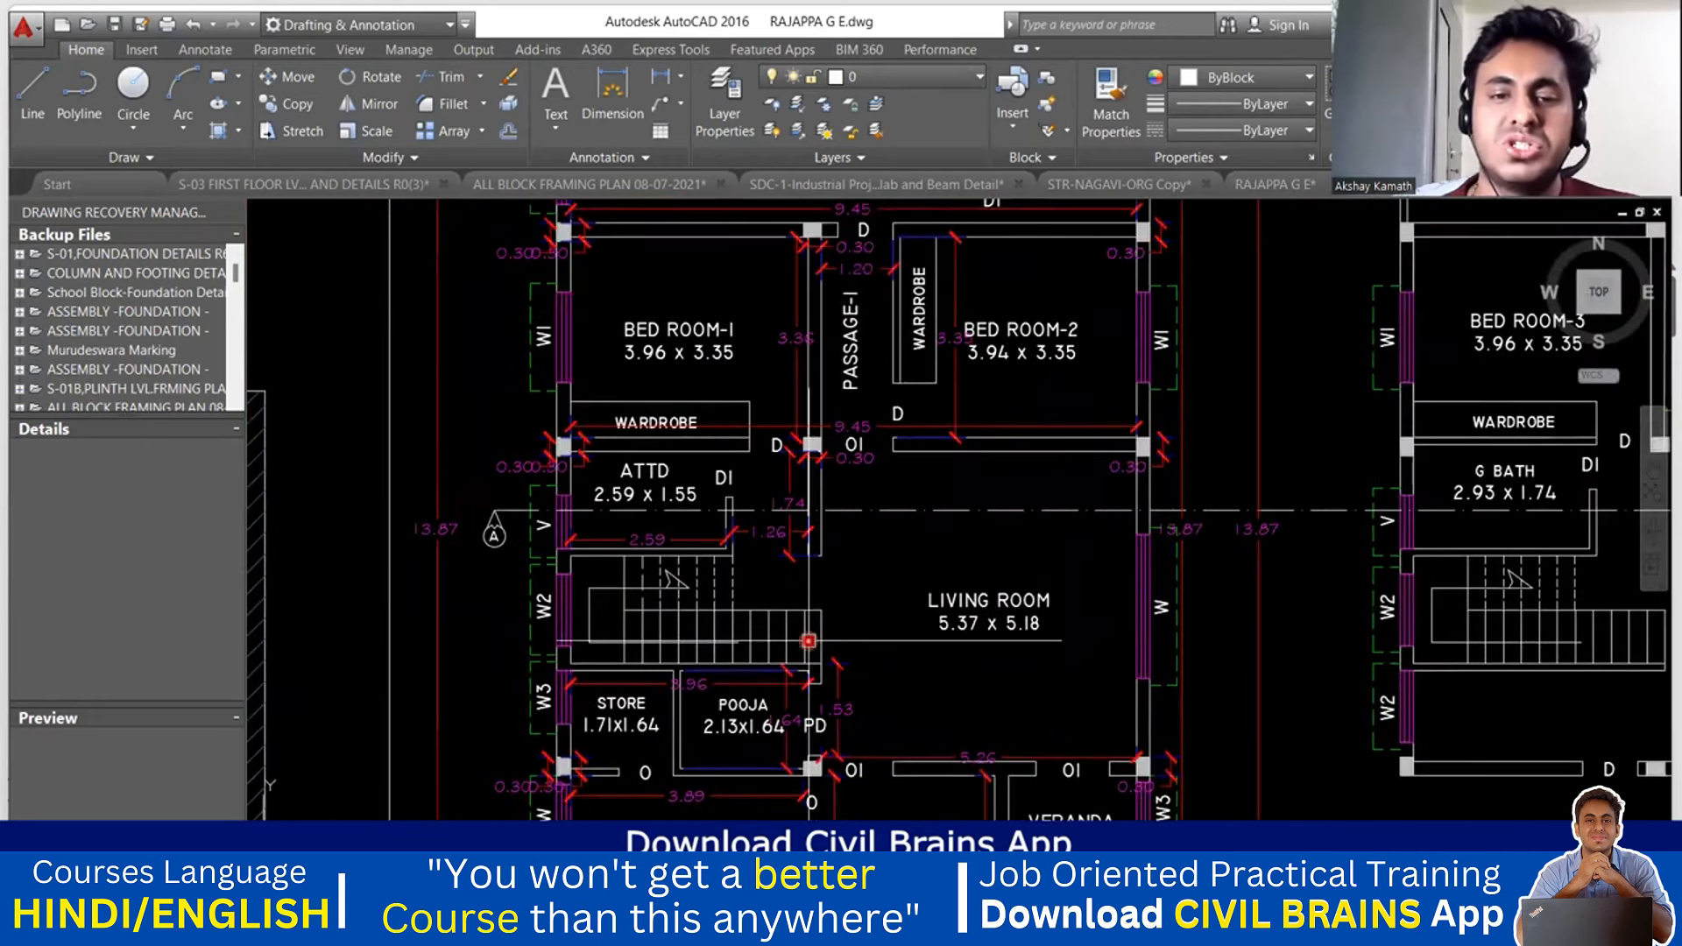
{"action": "middle_click_drag", "start_coordinate": [725, 599], "coordinate": [713, 684]}
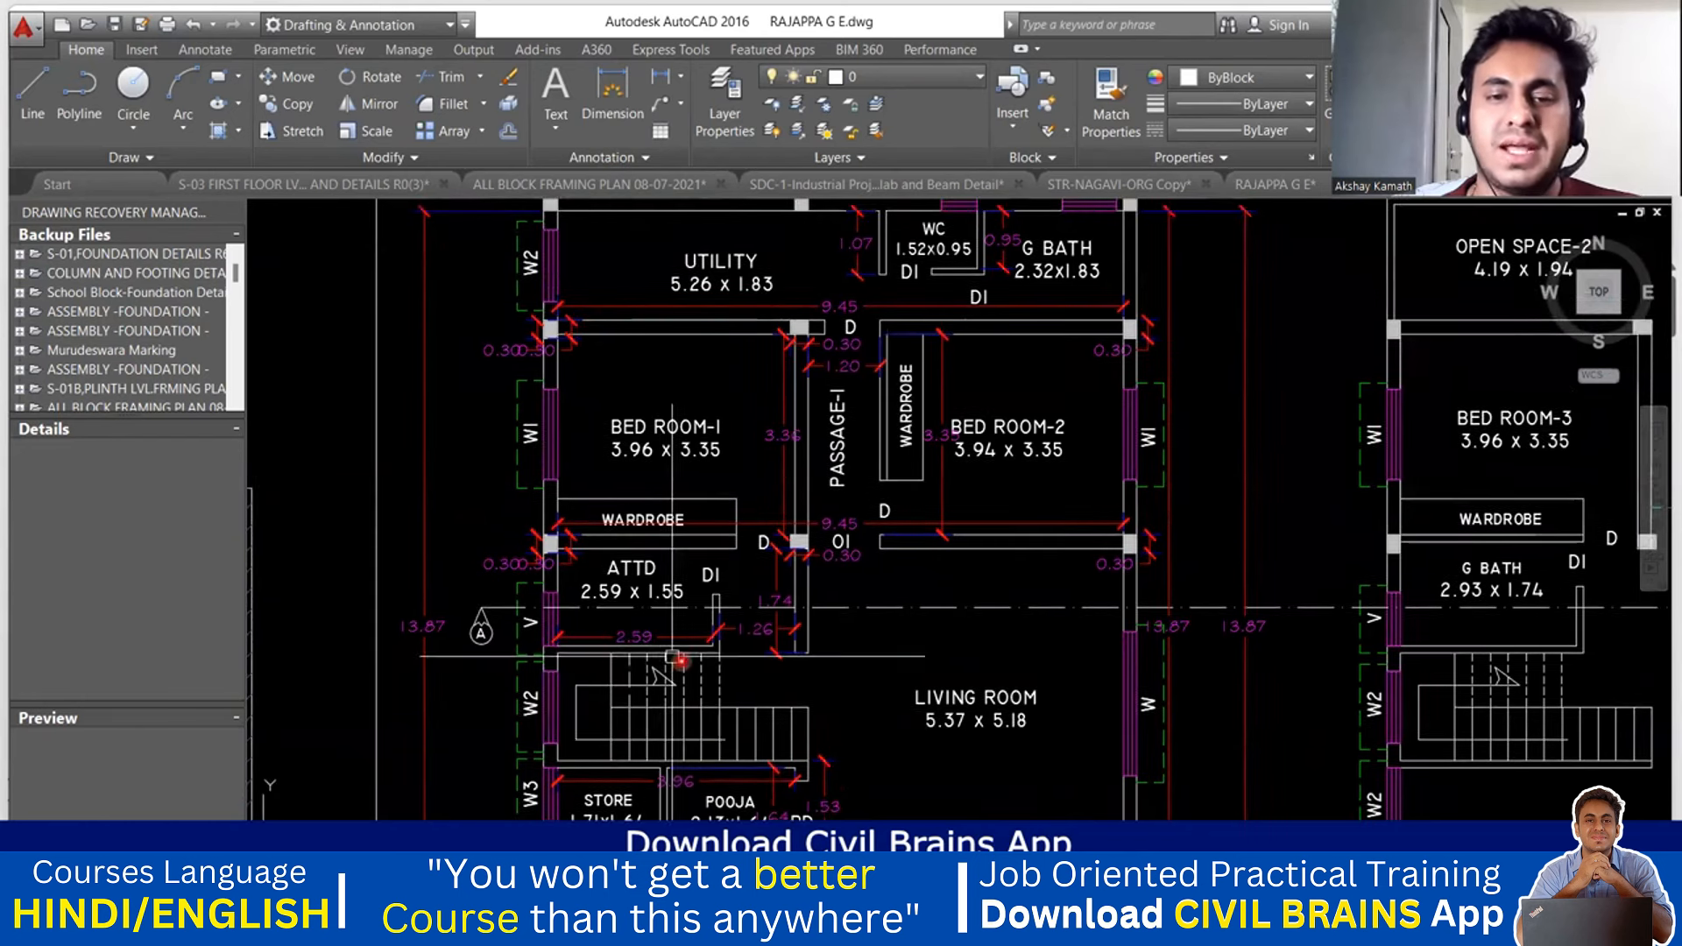
{"action": "middle_click_drag", "start_coordinate": [639, 598], "coordinate": [631, 675]}
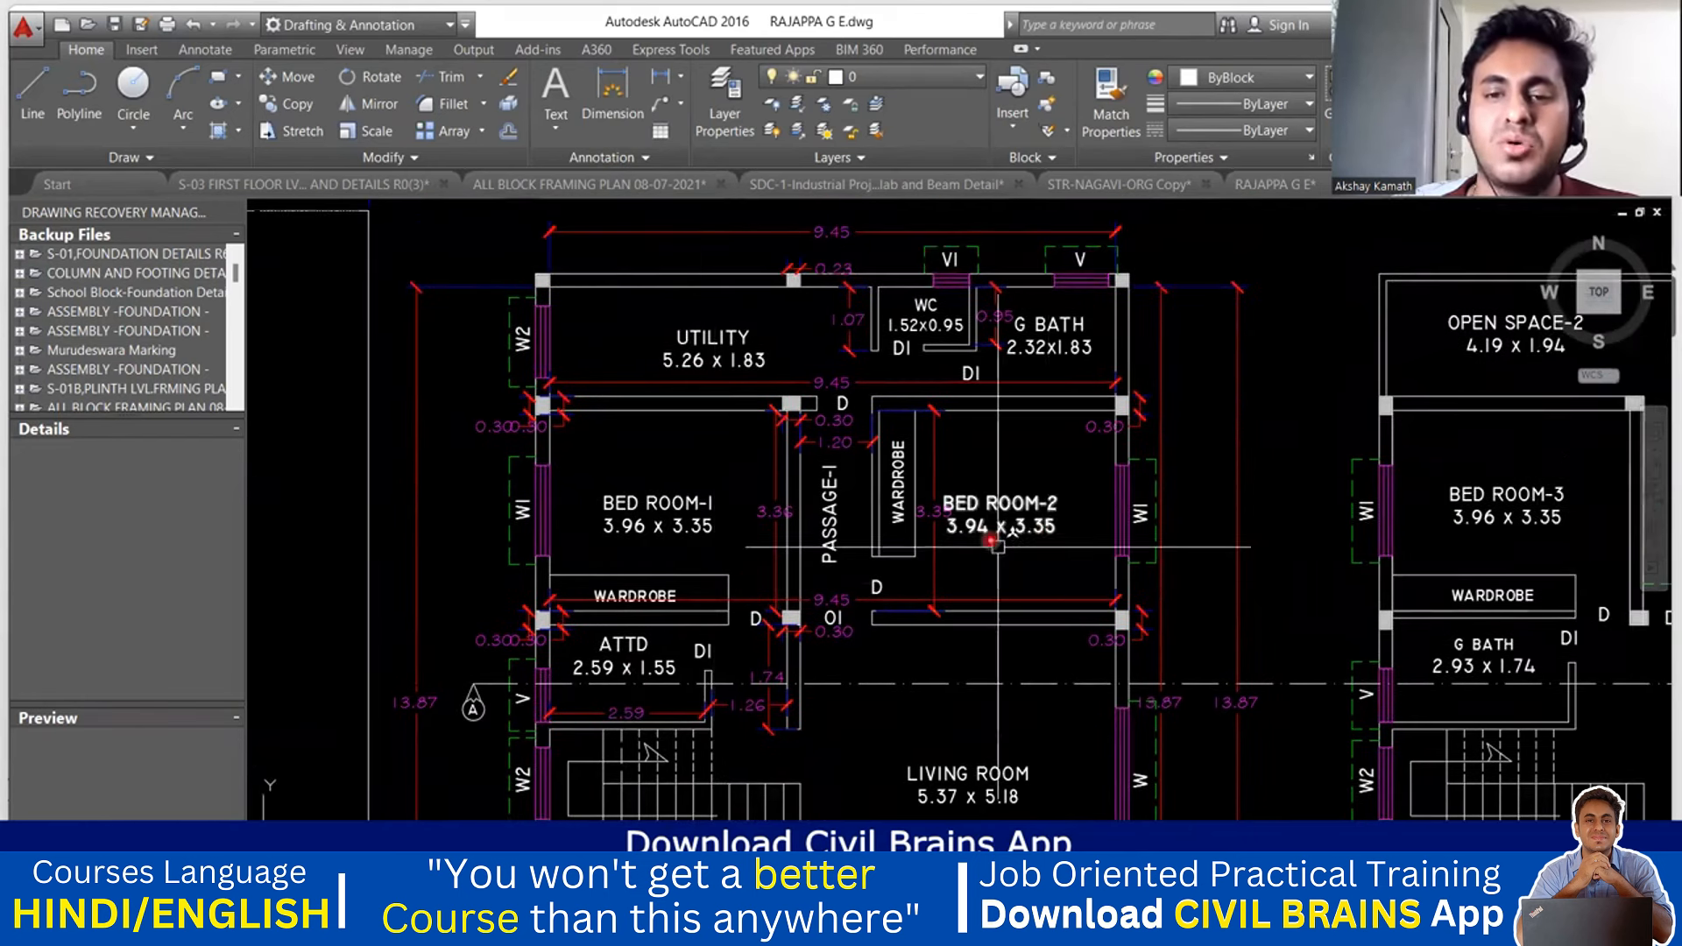
{"action": "middle_click_drag", "start_coordinate": [818, 610], "coordinate": [826, 736]}
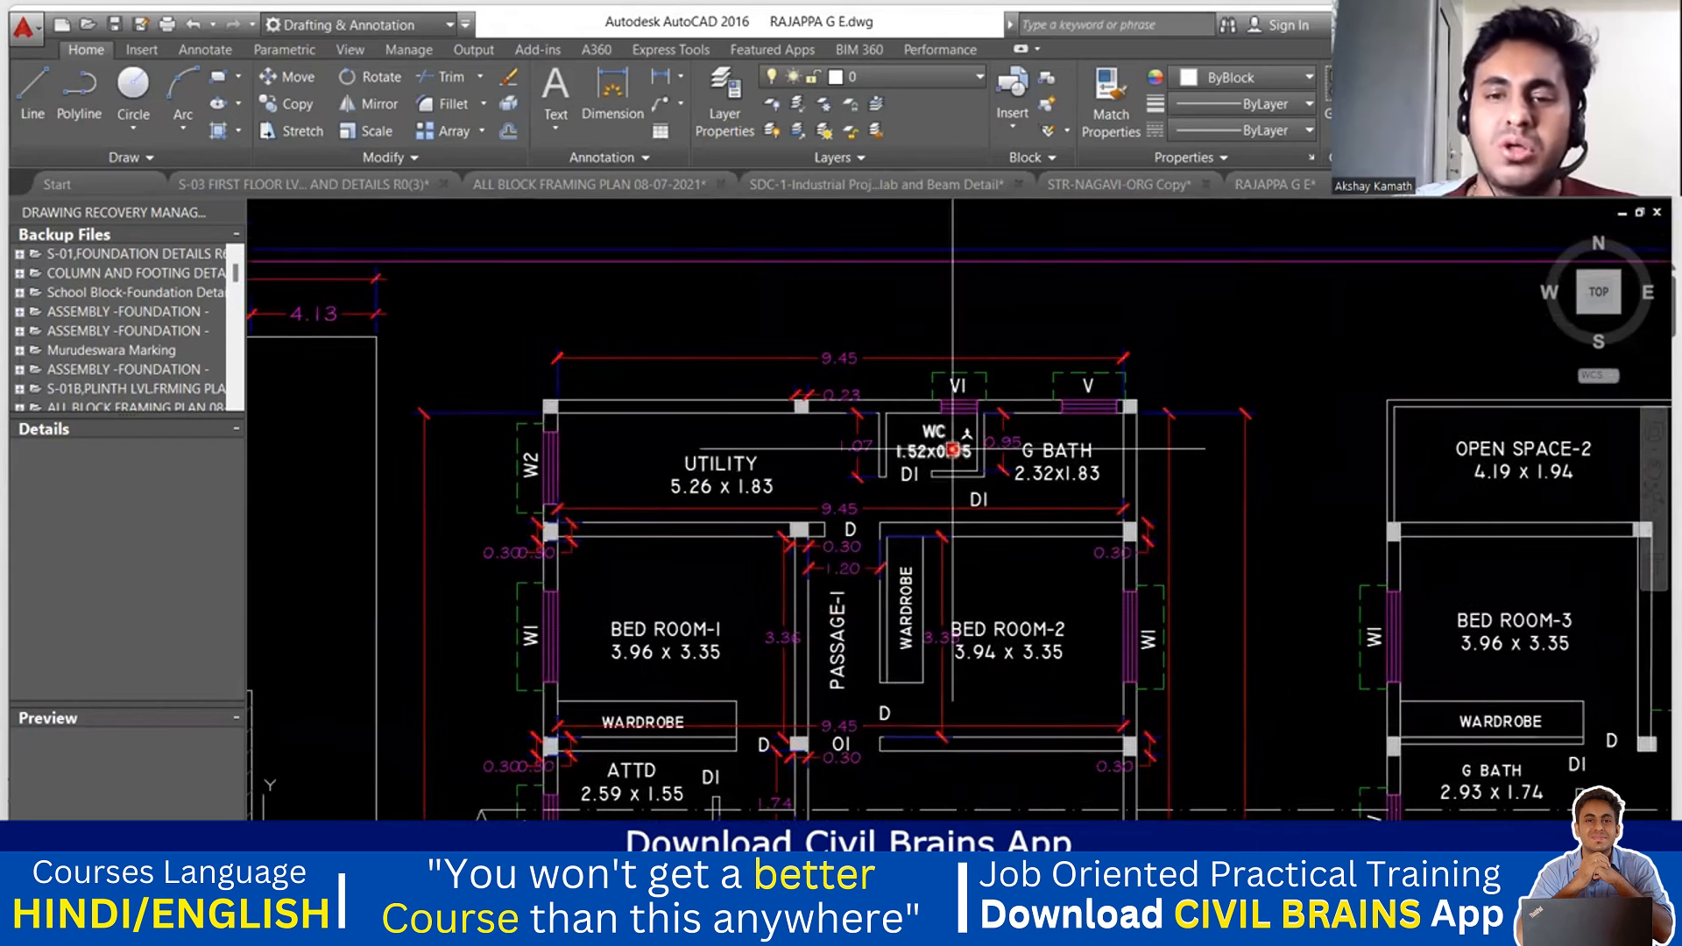
- Examine the first floor plan with its bedrooms, bath, staircase, passage and open spaces
{"action": "mouse_move", "coordinate": [1055, 481]}
{"action": "middle_mouse_down"}
{"action": "mouse_move", "coordinate": [999, 487]}
{"action": "mouse_move", "coordinate": [1007, 434]}
{"action": "mouse_move", "coordinate": [767, 302]}
{"action": "middle_mouse_up"}
{"action": "scroll", "coordinate": [767, 302], "scroll_direction": "down", "scroll_amount": 2}
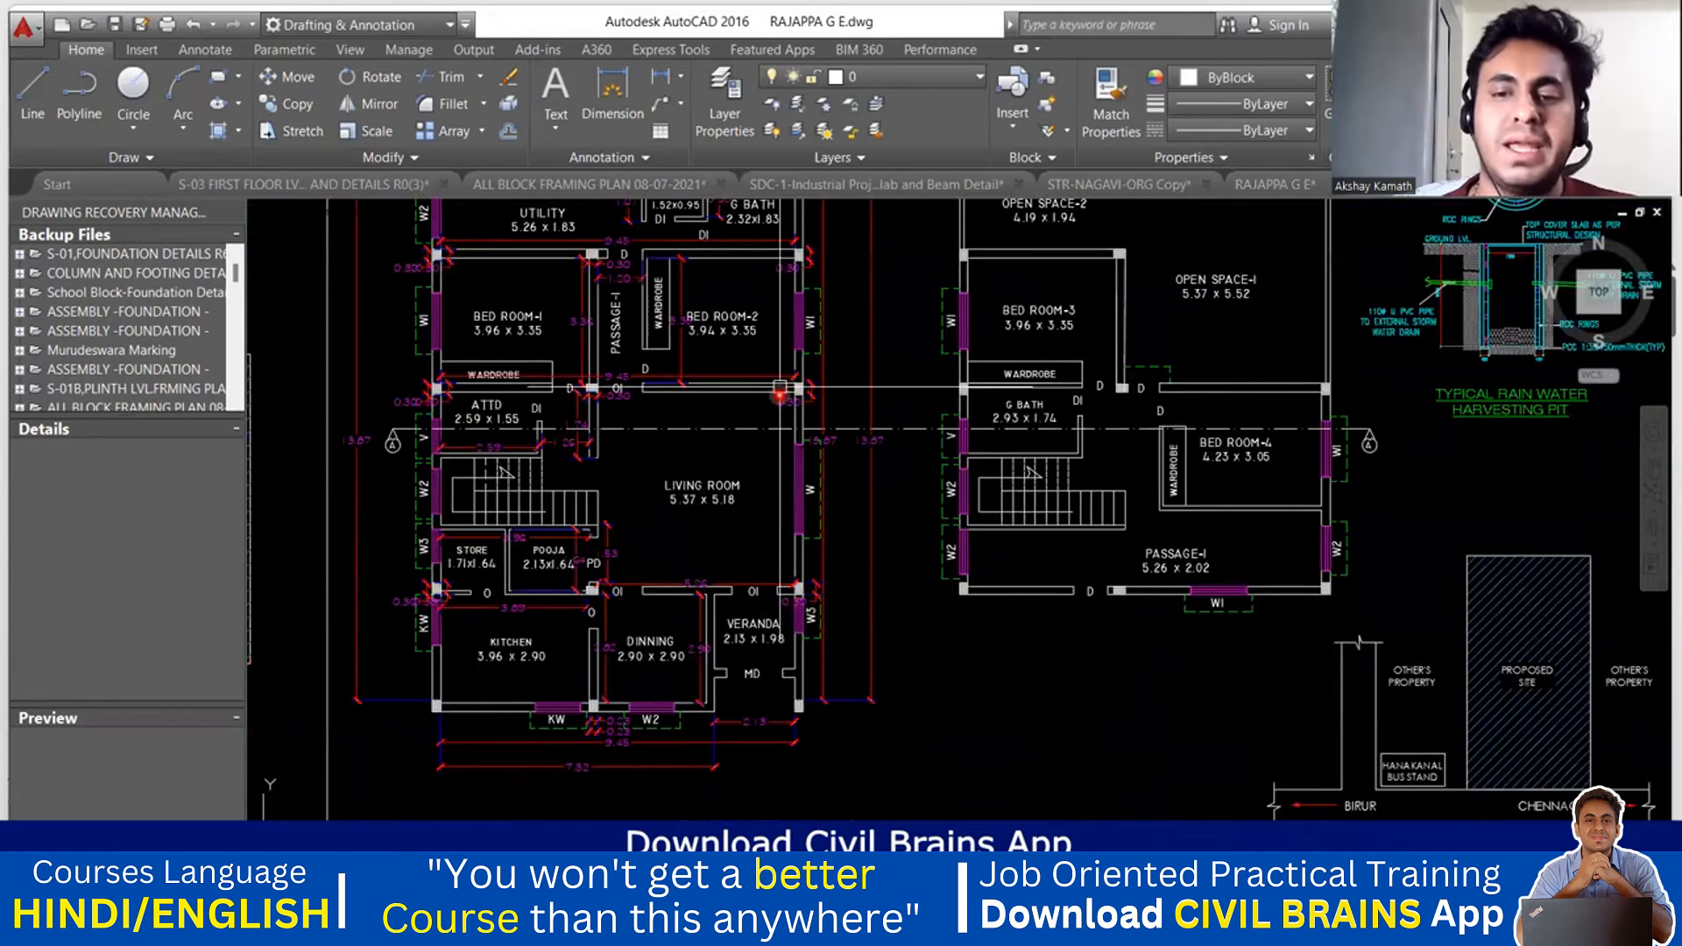
{"action": "middle_click_drag", "start_coordinate": [1007, 637], "coordinate": [914, 713]}
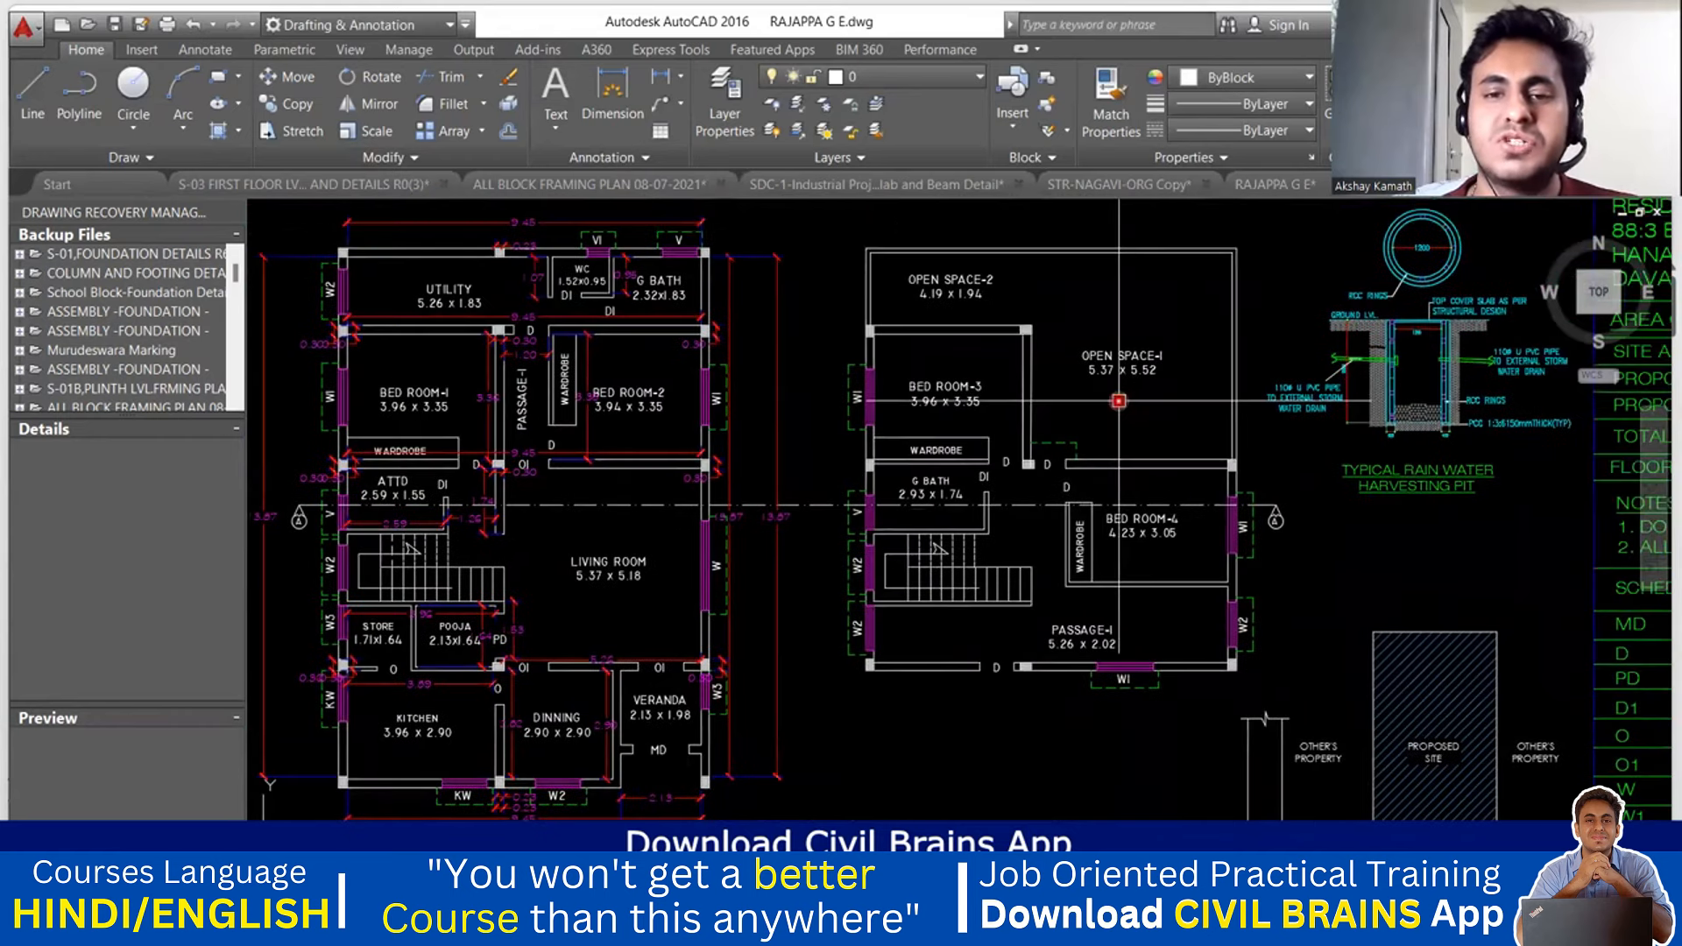
{"action": "middle_click_drag", "start_coordinate": [1119, 401], "coordinate": [1013, 456]}
{"action": "scroll", "coordinate": [1013, 456], "scroll_direction": "up", "scroll_amount": 2}
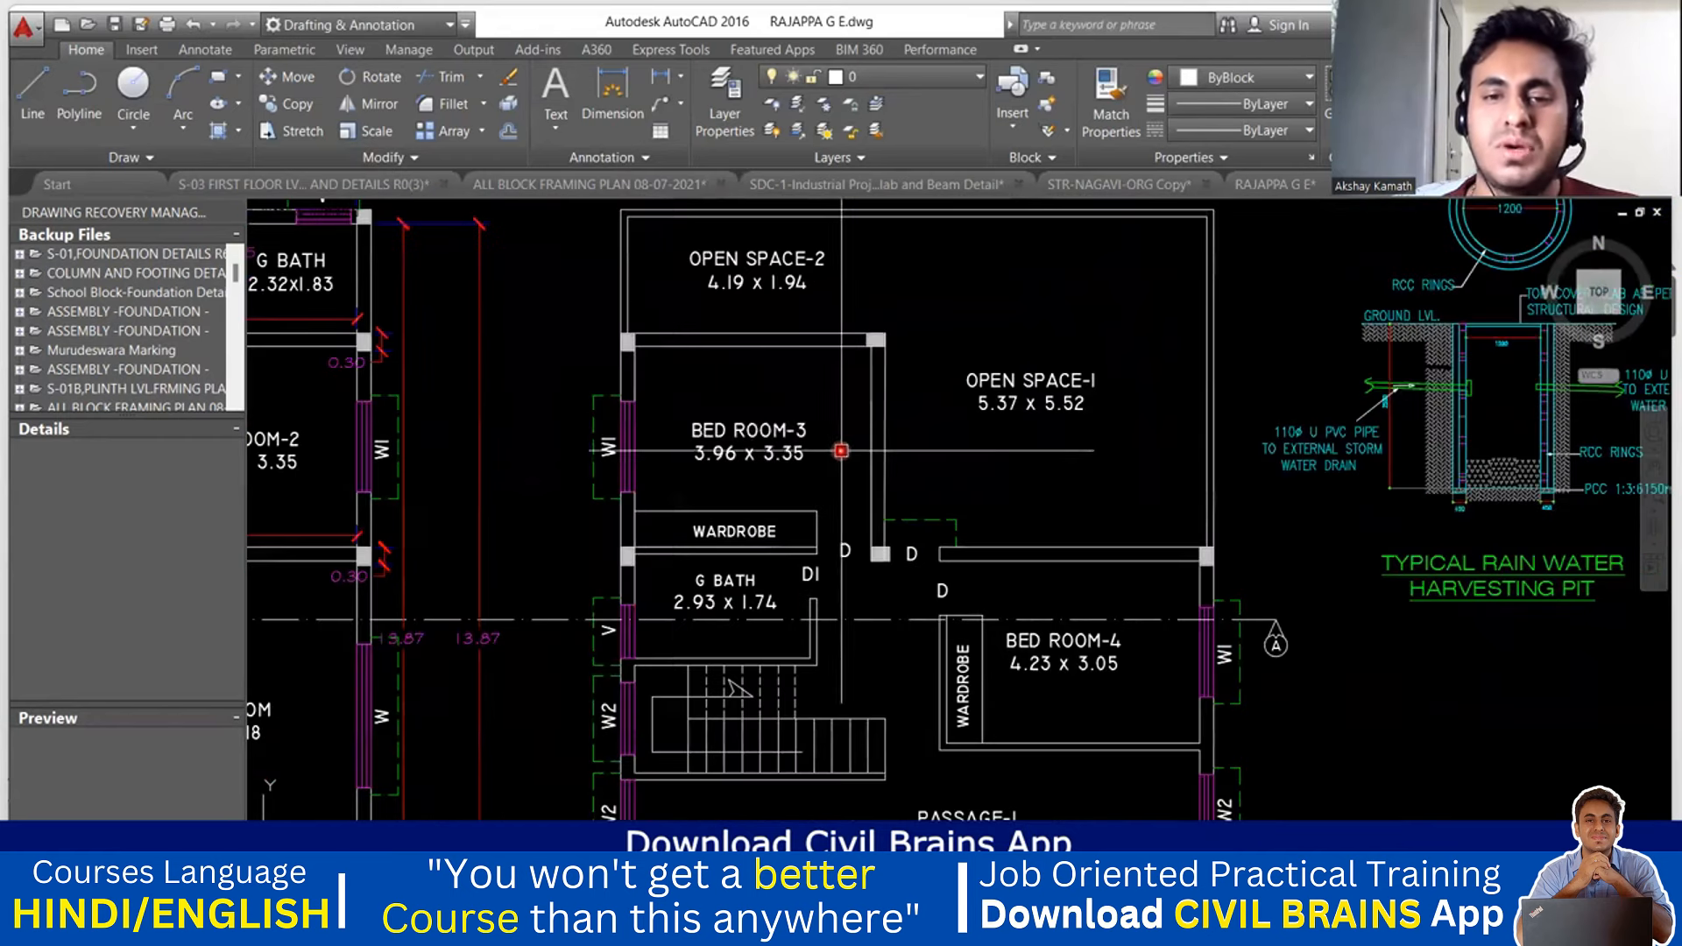
{"action": "scroll", "coordinate": [775, 439], "scroll_direction": "up", "scroll_amount": 1}
{"action": "middle_click_drag", "start_coordinate": [771, 438], "coordinate": [873, 364]}
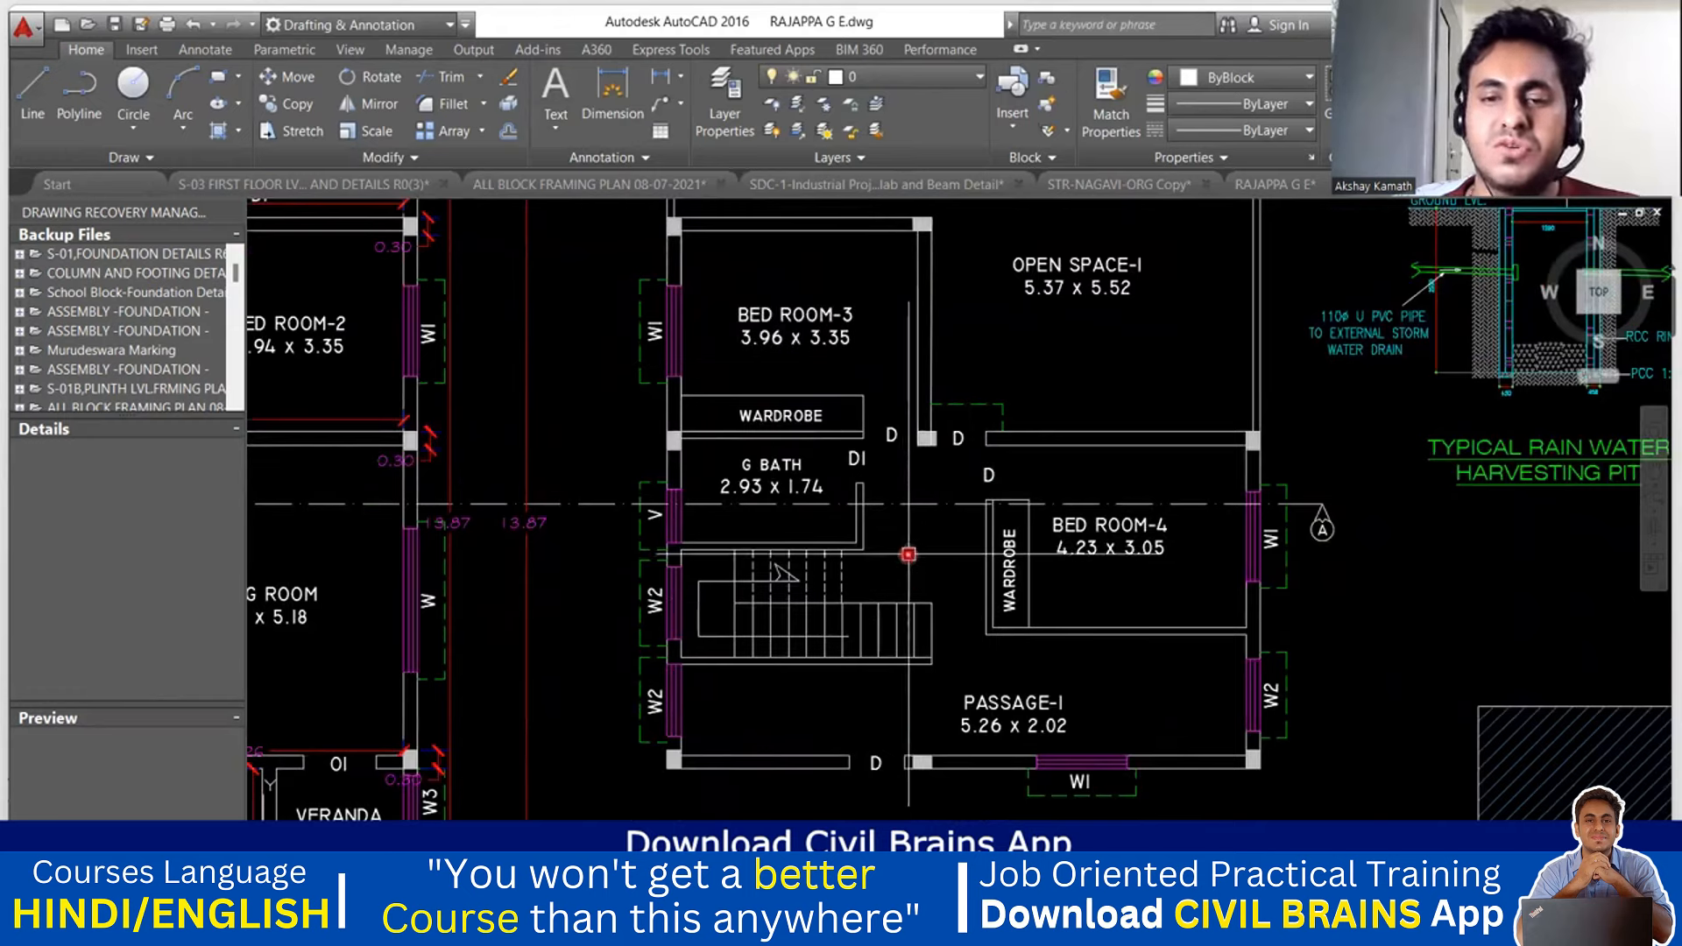
{"action": "scroll", "coordinate": [1009, 678], "scroll_direction": "down", "scroll_amount": 2}
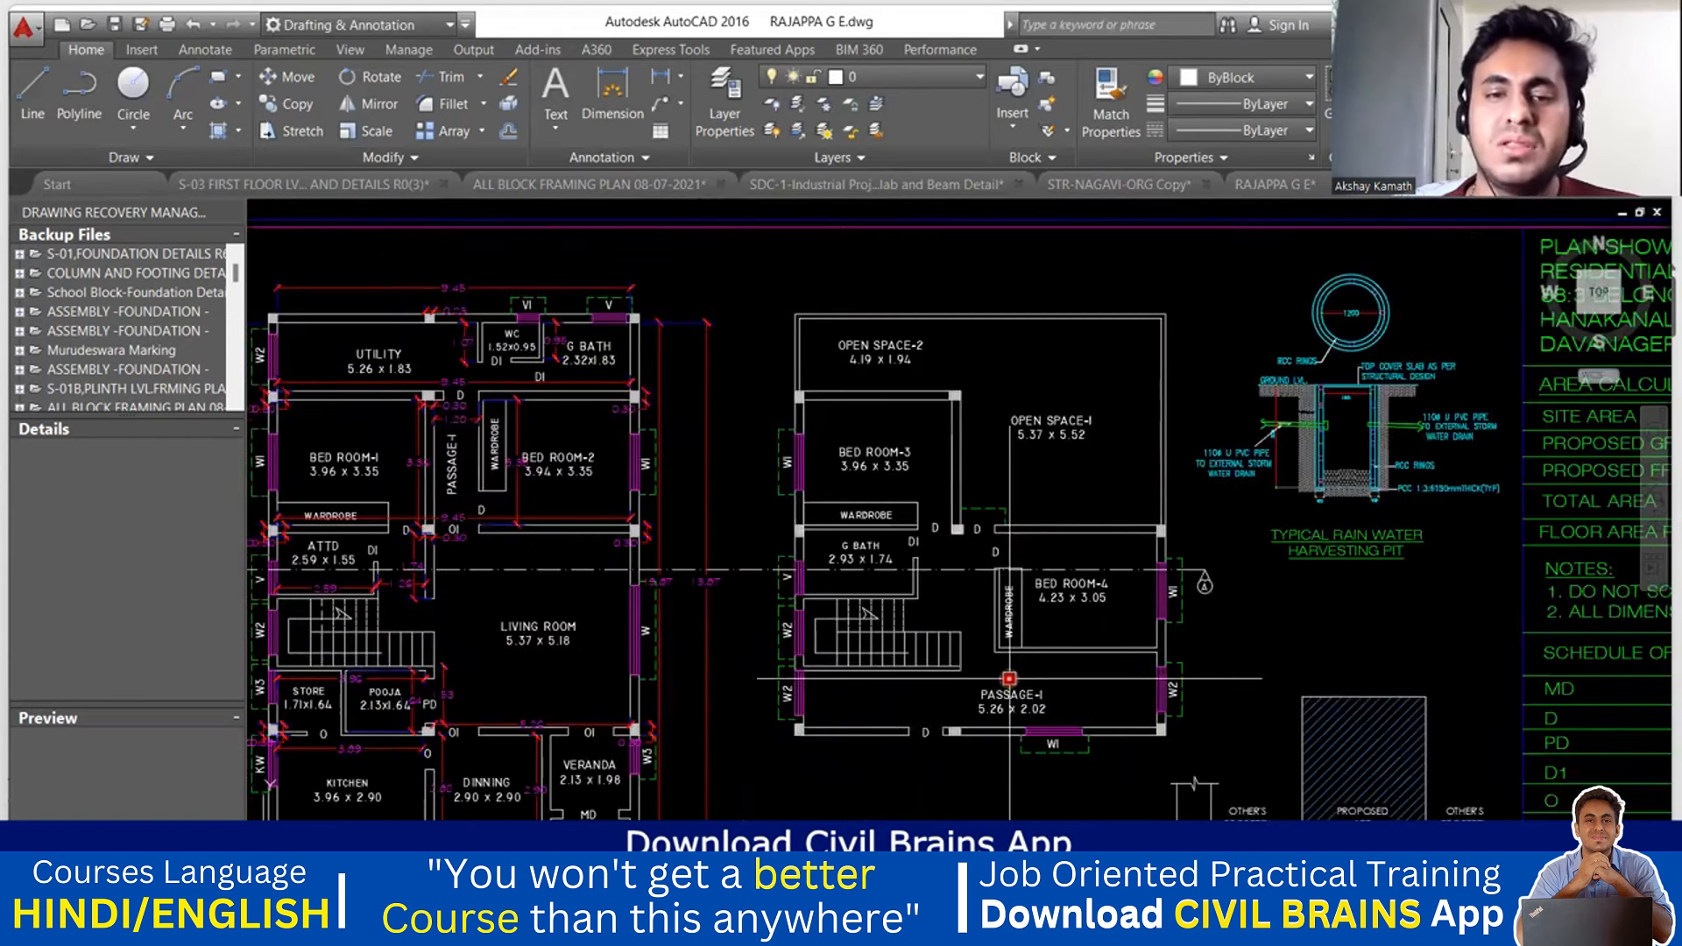
- Examine the ground floor plan's dimensions and opening tags, from the utility and baths down to the kitchen, dining and veranda
{"action": "middle_click_drag", "start_coordinate": [1009, 678], "coordinate": [1223, 624]}
{"action": "scroll", "coordinate": [863, 495], "scroll_direction": "up", "scroll_amount": 4}
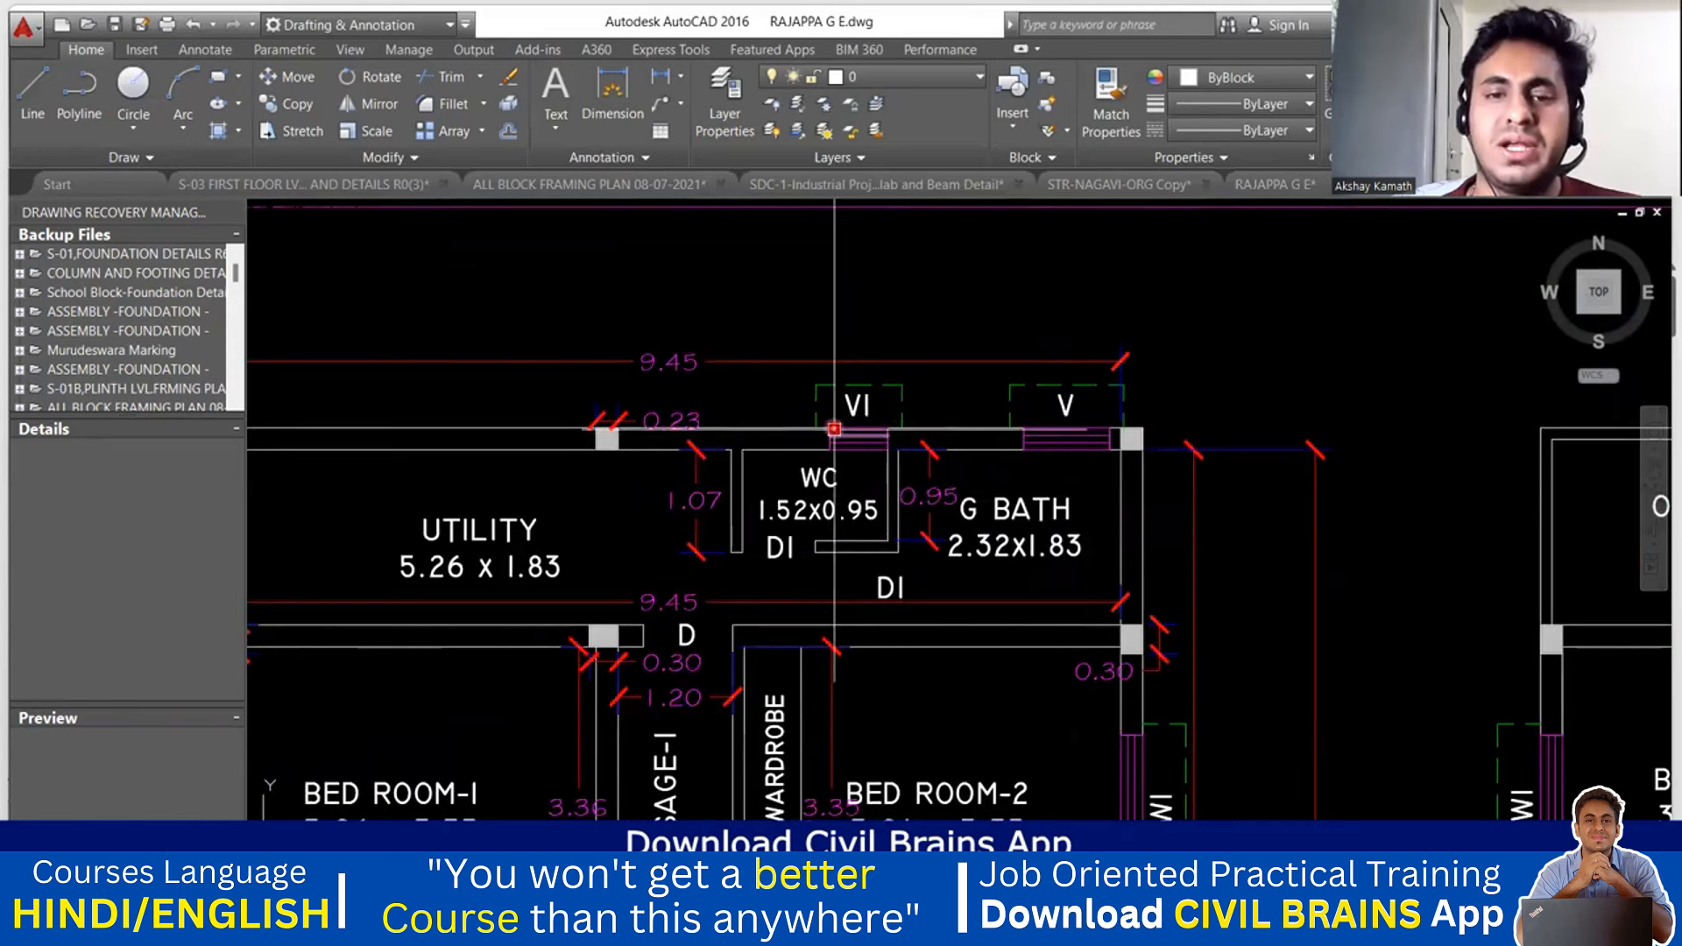
{"action": "scroll", "coordinate": [821, 407], "scroll_direction": "down", "scroll_amount": 2}
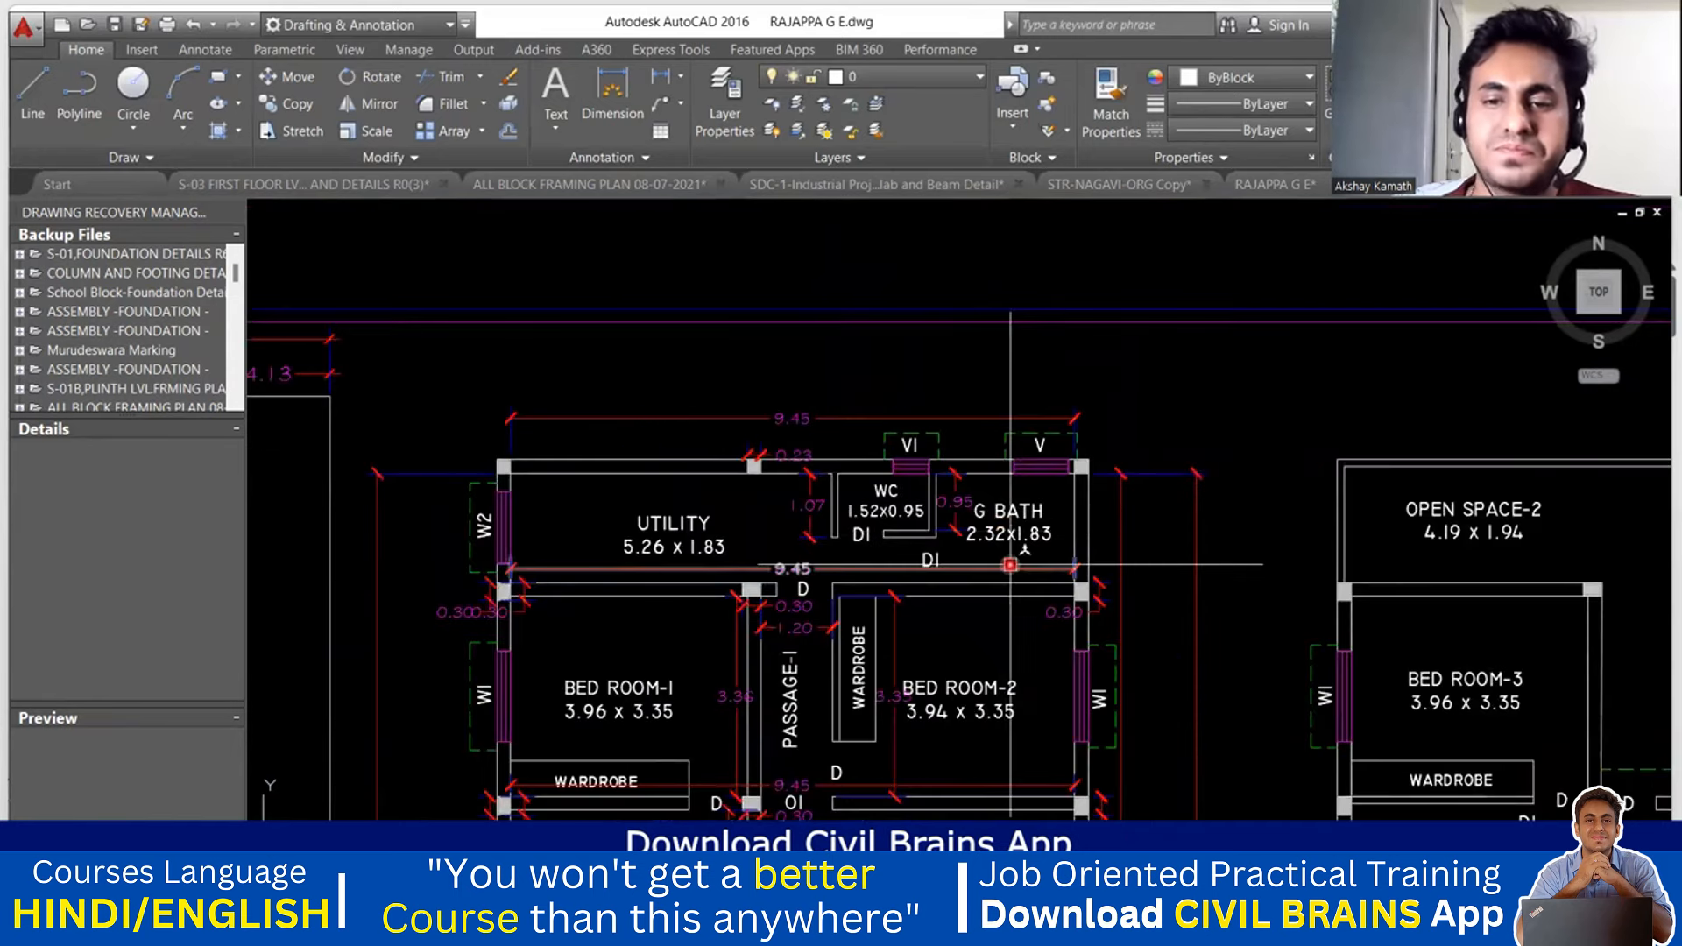
{"action": "middle_click_drag", "start_coordinate": [1054, 684], "coordinate": [1026, 479]}
{"action": "middle_click_drag", "start_coordinate": [1071, 621], "coordinate": [967, 269]}
{"action": "middle_click_drag", "start_coordinate": [710, 769], "coordinate": [968, 581]}
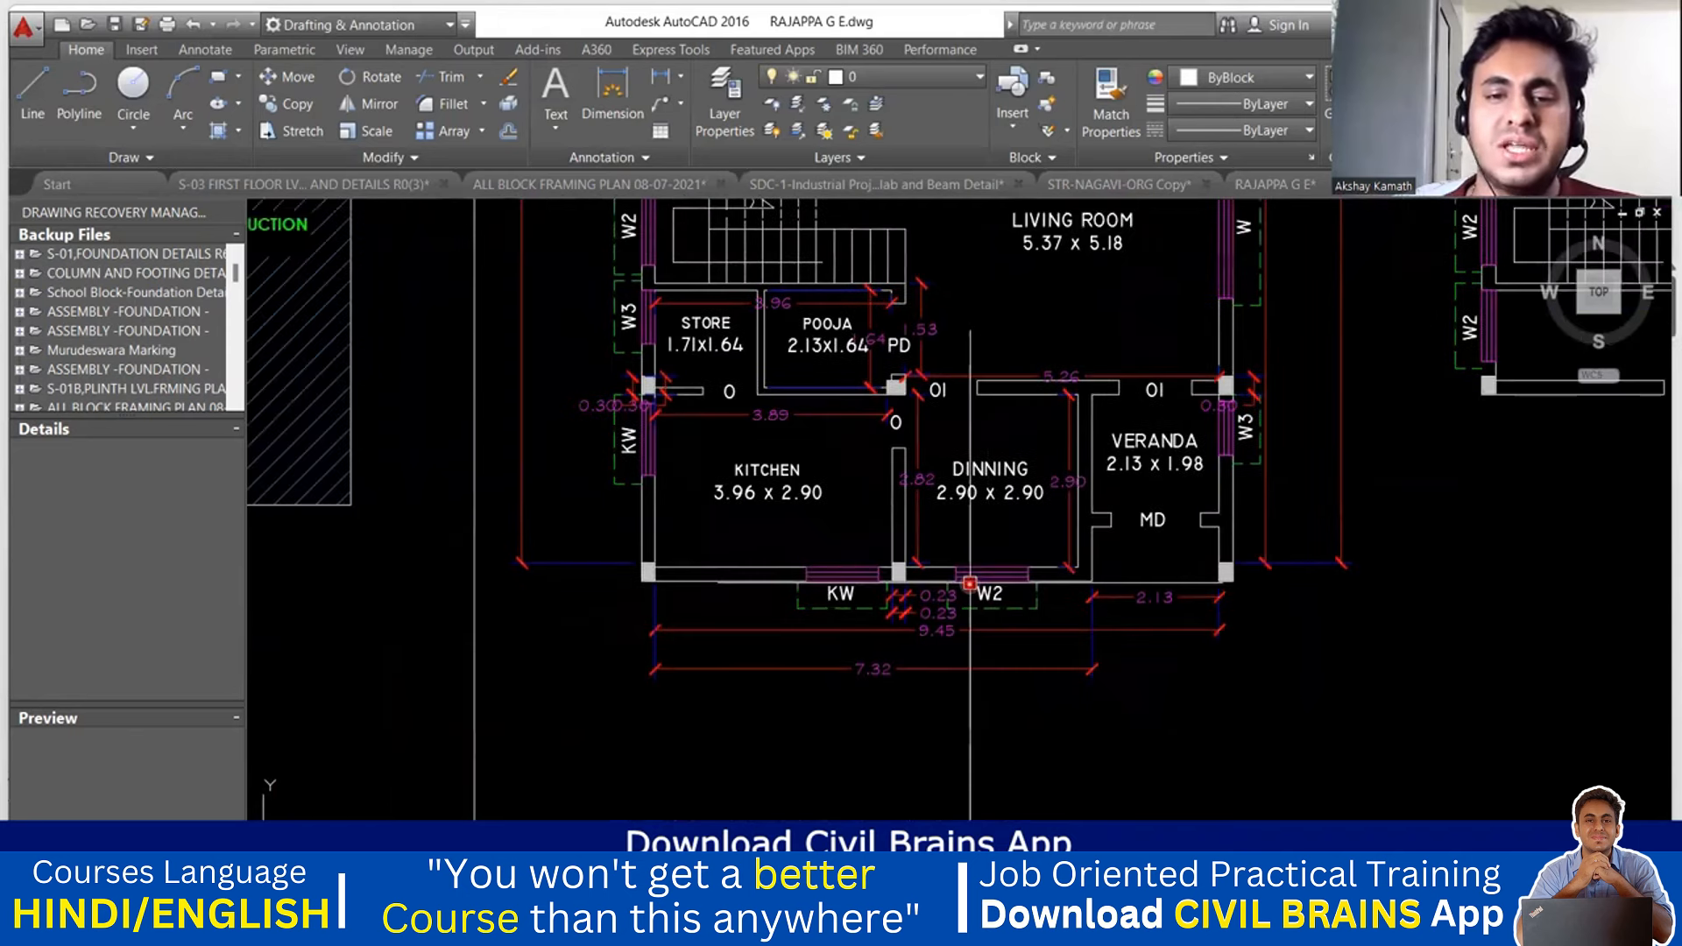
{"action": "scroll", "coordinate": [842, 625], "scroll_direction": "up", "scroll_amount": 2}
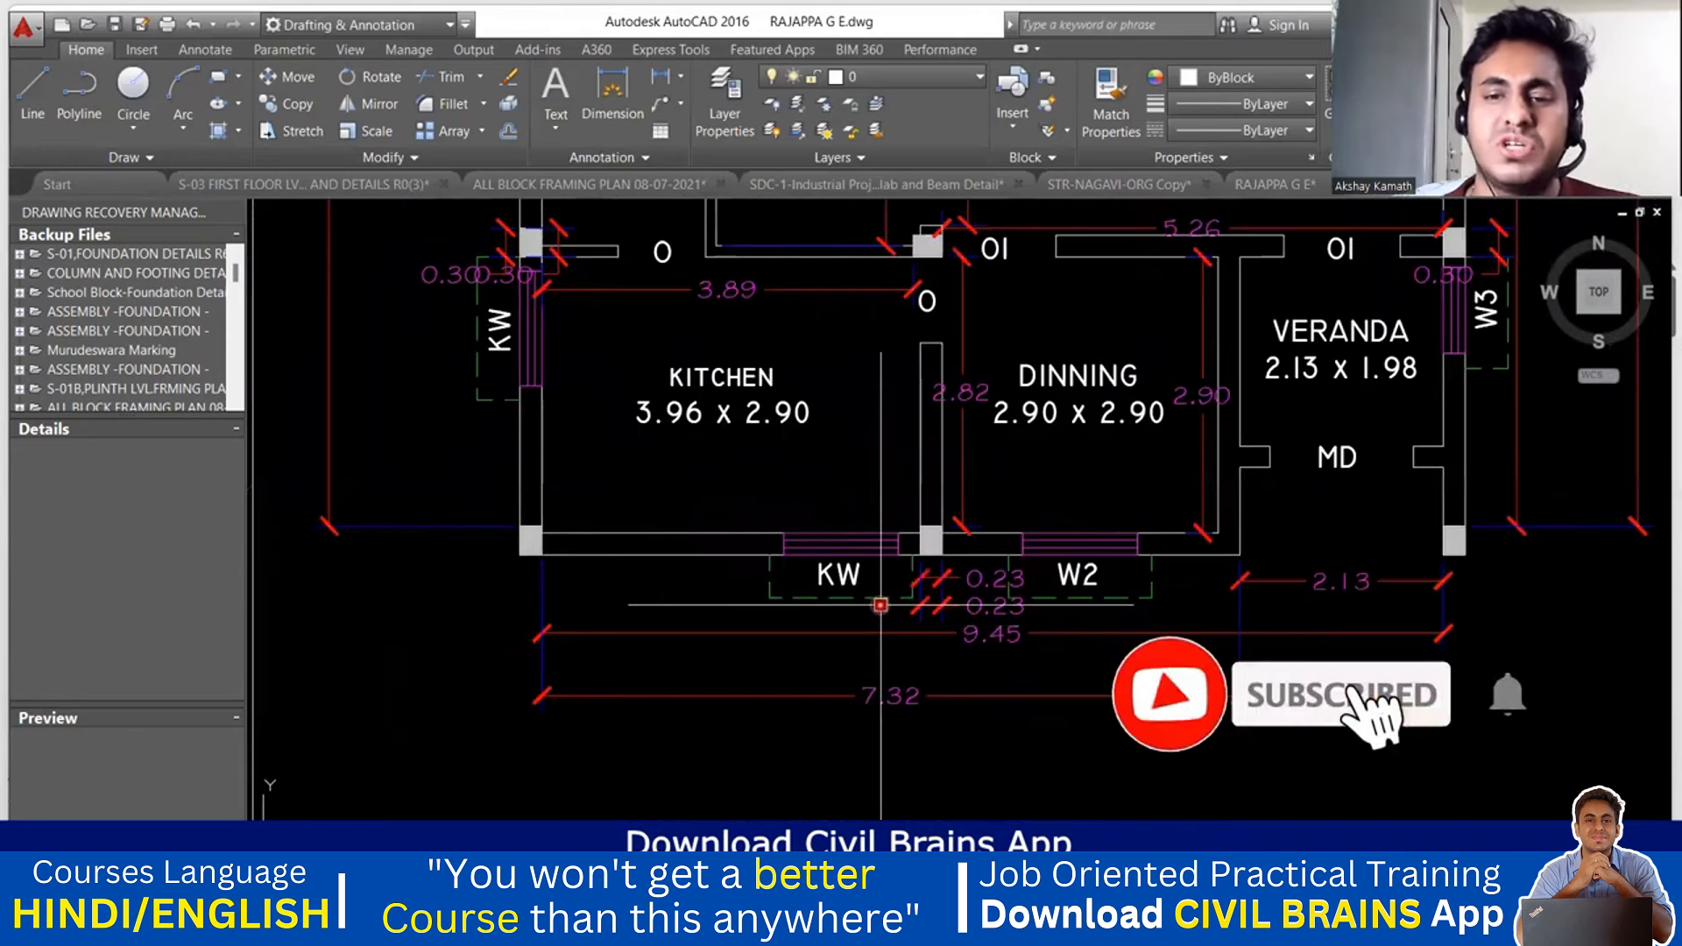
{"action": "scroll", "coordinate": [879, 605], "scroll_direction": "down", "scroll_amount": 2}
{"action": "middle_click_drag", "start_coordinate": [922, 486], "coordinate": [866, 682]}
- Examine the schedule of openings for the door, window and ventilator sizes
{"action": "middle_click_drag", "start_coordinate": [1137, 479], "coordinate": [574, 481]}
{"action": "scroll", "coordinate": [655, 464], "scroll_direction": "down", "scroll_amount": 2}
{"action": "scroll", "coordinate": [655, 464], "scroll_direction": "down", "scroll_amount": 4}
{"action": "middle_click_drag", "start_coordinate": [1143, 518], "coordinate": [897, 501]}
{"action": "scroll", "coordinate": [878, 454], "scroll_direction": "up", "scroll_amount": 4}
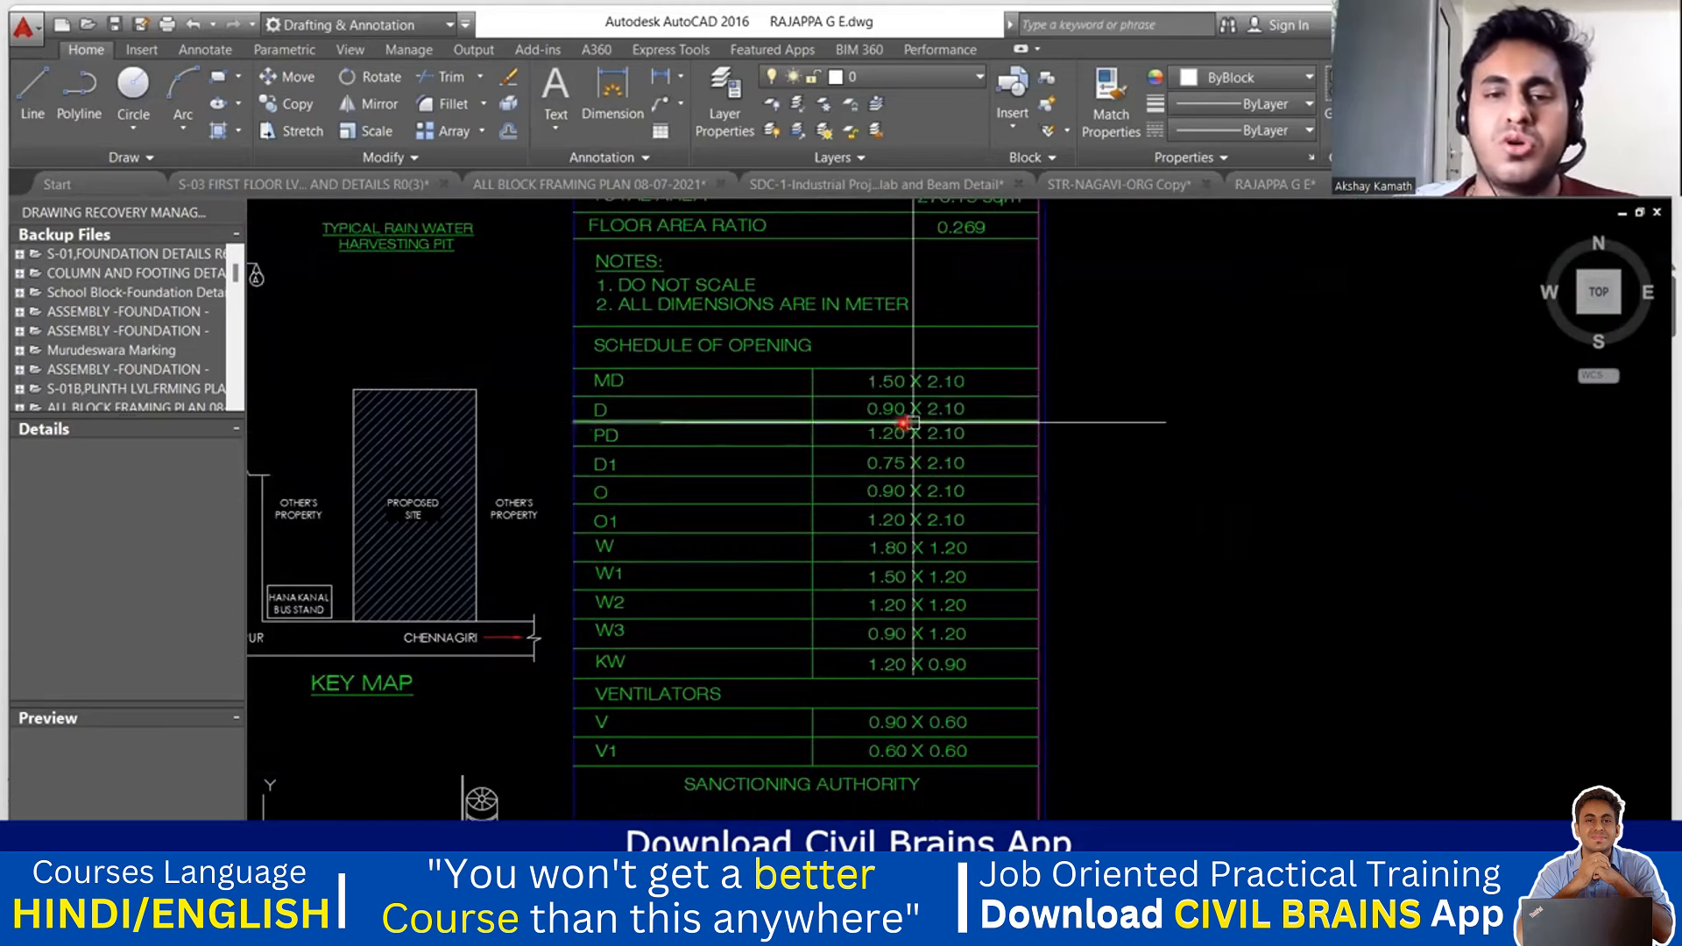
{"action": "middle_click_drag", "start_coordinate": [655, 440], "coordinate": [764, 435]}
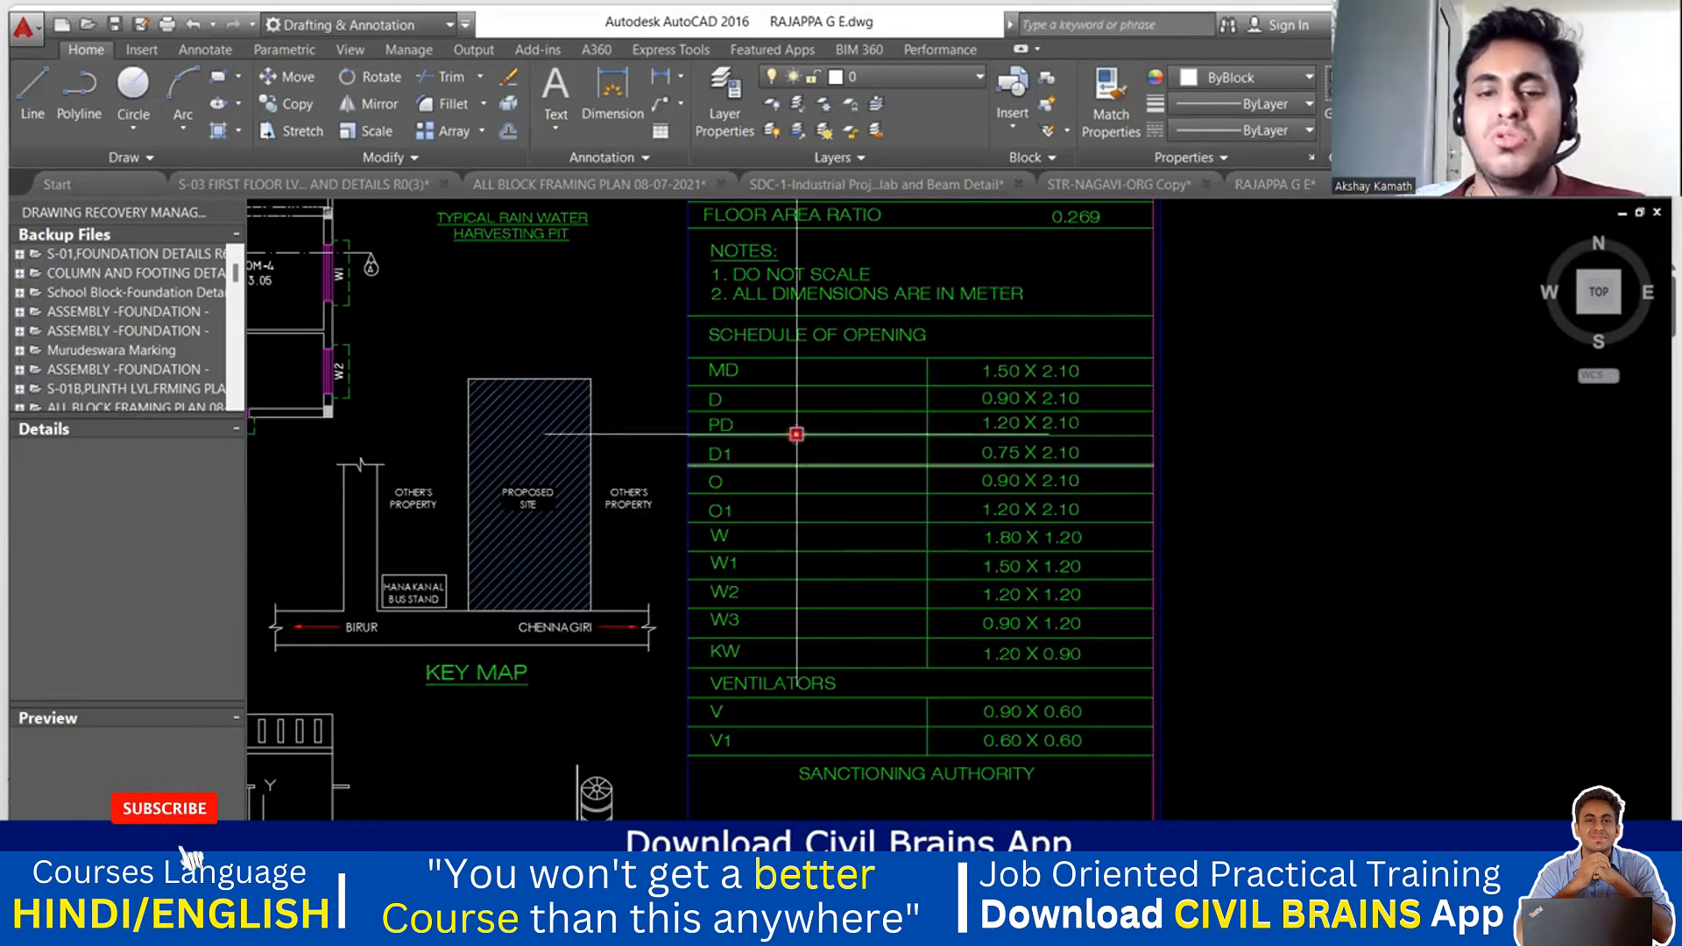
{"action": "scroll", "coordinate": [1016, 460], "scroll_direction": "down", "scroll_amount": 2}
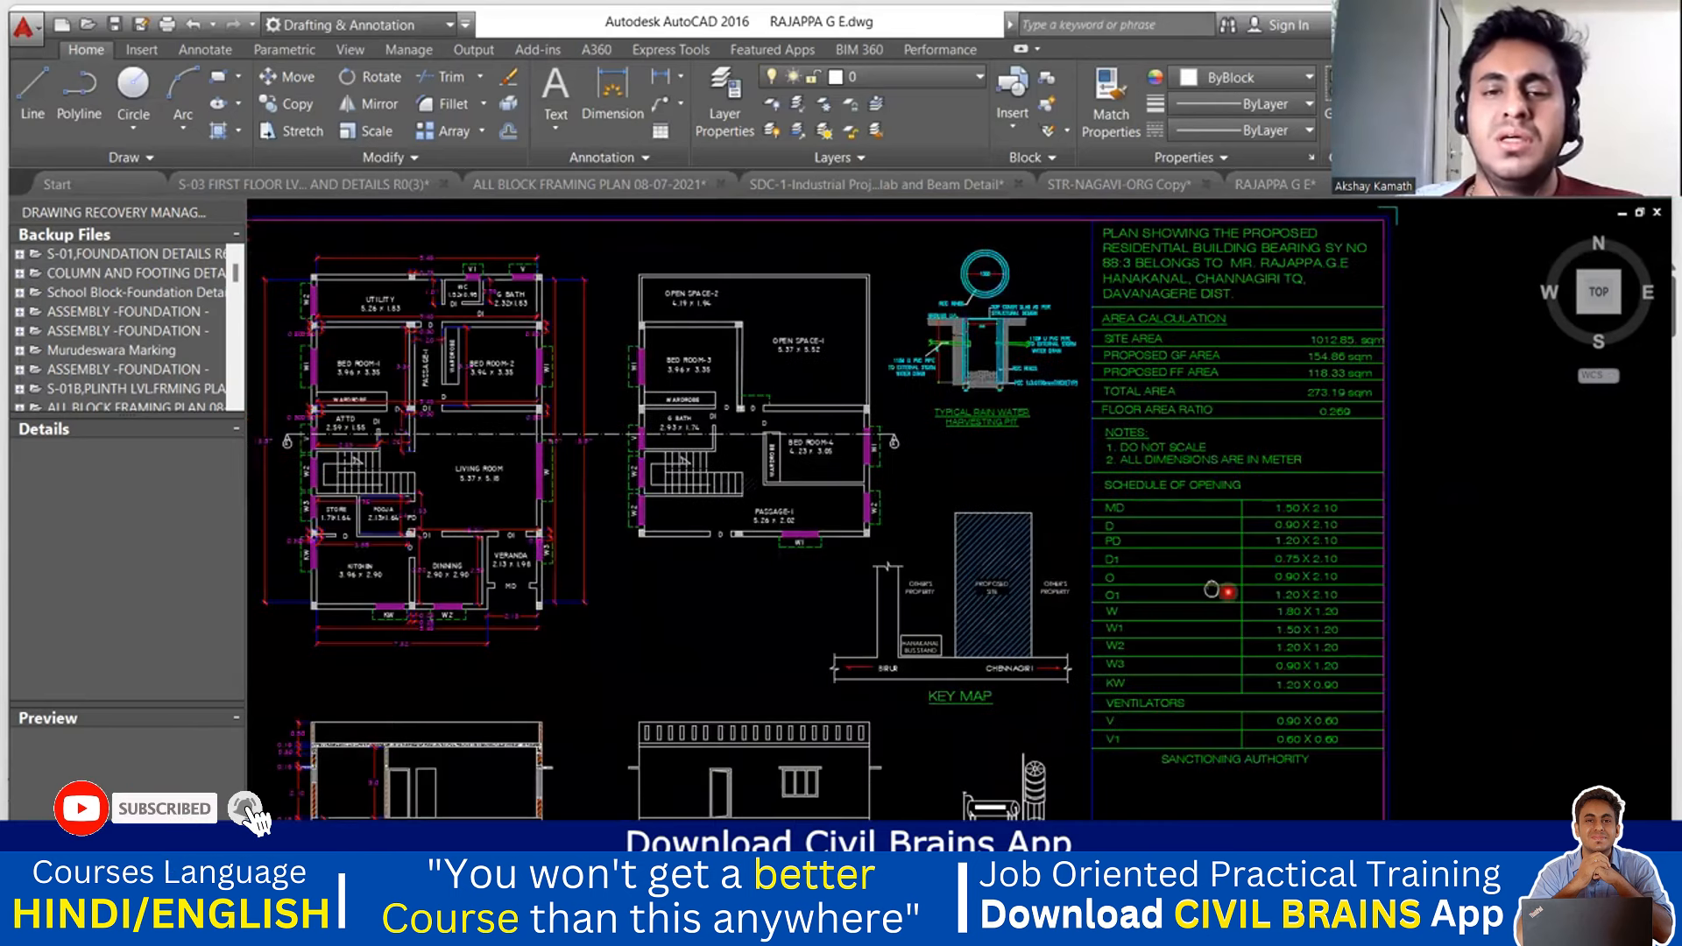
- Examine the ground floor wall heights between floor level and slab in the building's section view
{"action": "middle_click_drag", "start_coordinate": [647, 535], "coordinate": [845, 576]}
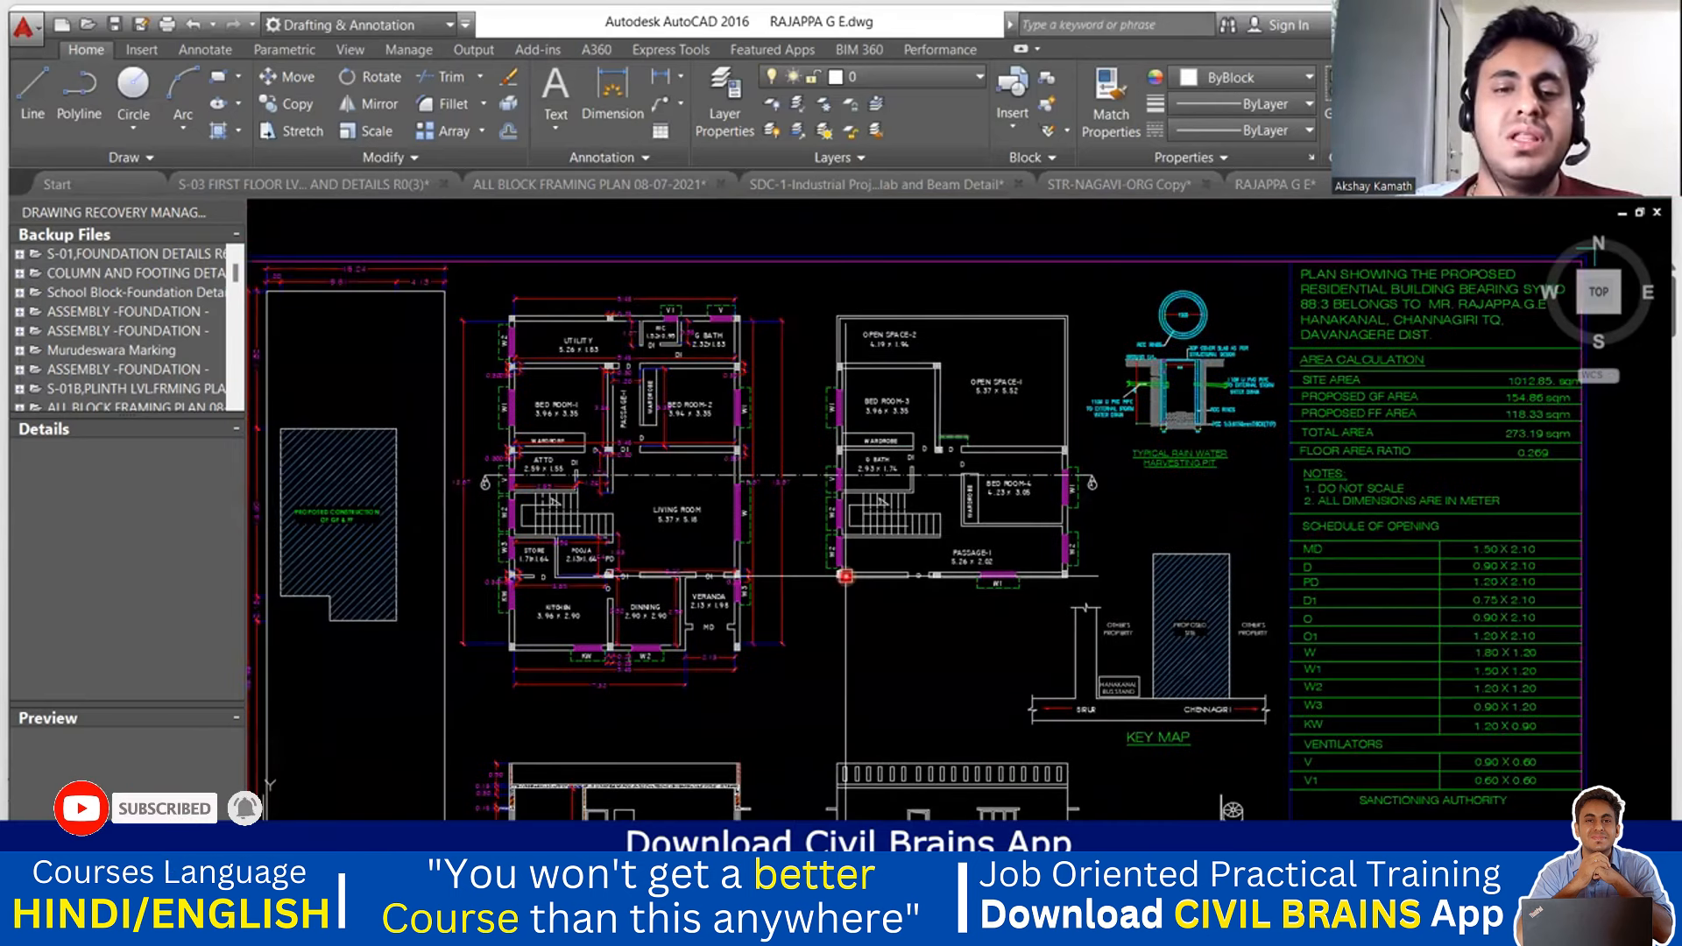
{"action": "scroll", "coordinate": [766, 582], "scroll_direction": "up", "scroll_amount": 4}
{"action": "mouse_move", "coordinate": [677, 814]}
{"action": "middle_mouse_down"}
{"action": "mouse_move", "coordinate": [765, 582]}
{"action": "mouse_move", "coordinate": [1000, 544]}
{"action": "mouse_move", "coordinate": [1021, 574]}
{"action": "mouse_move", "coordinate": [986, 551]}
{"action": "middle_mouse_up"}
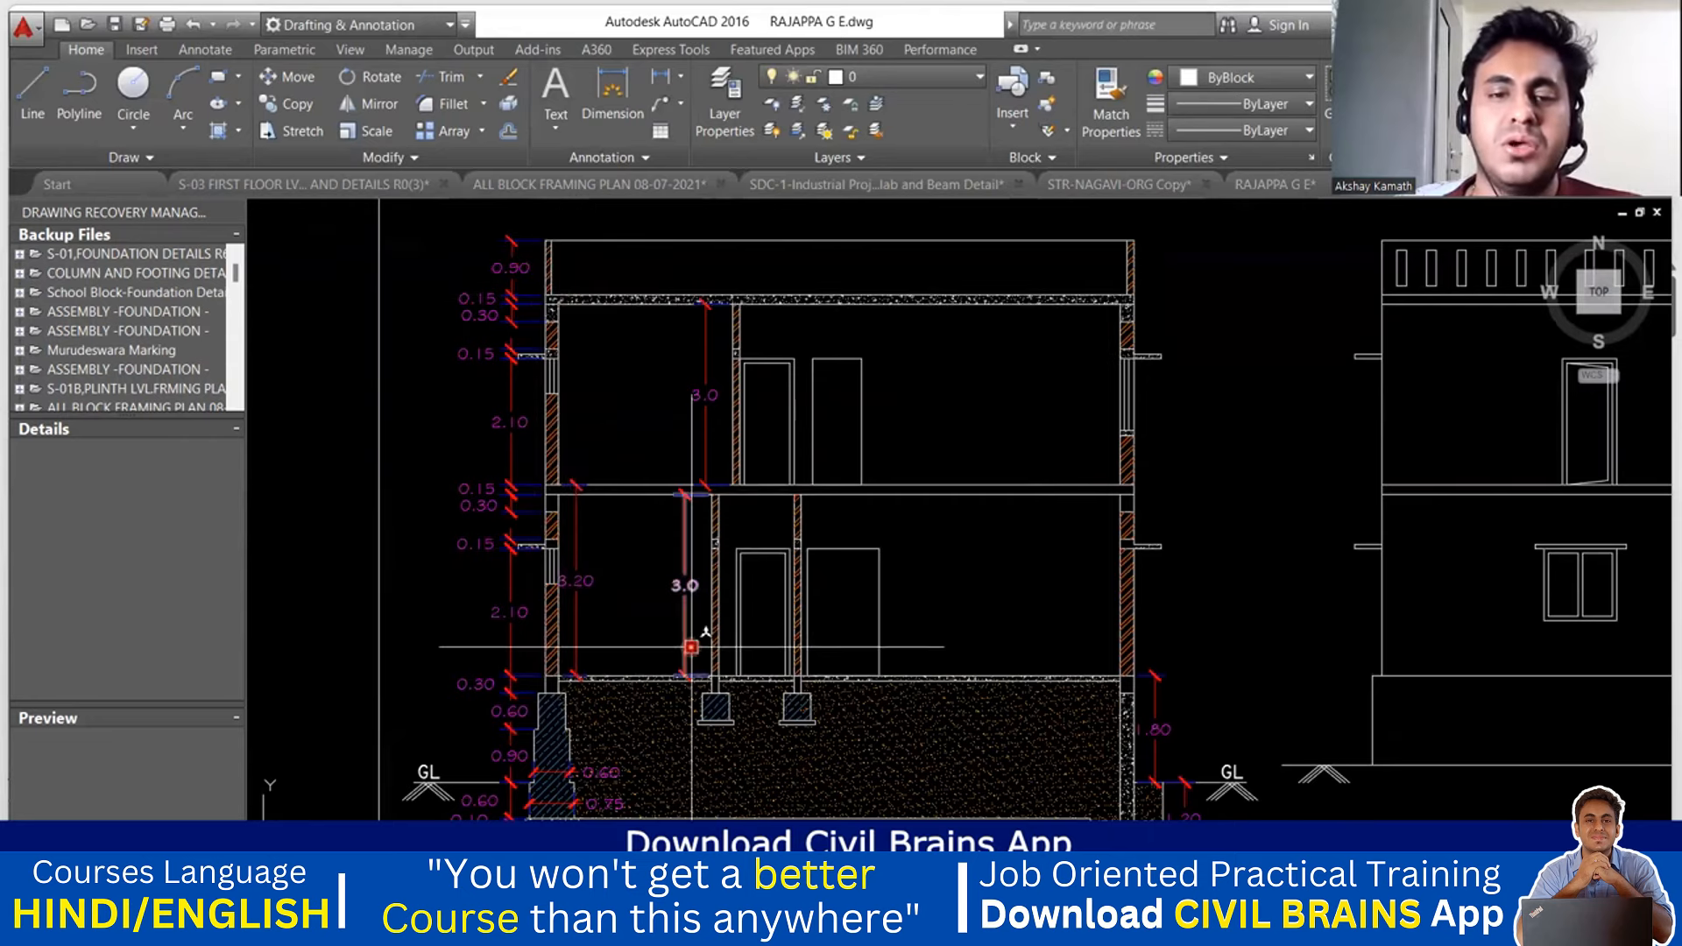
{"action": "scroll", "coordinate": [696, 478], "scroll_direction": "up", "scroll_amount": 2}
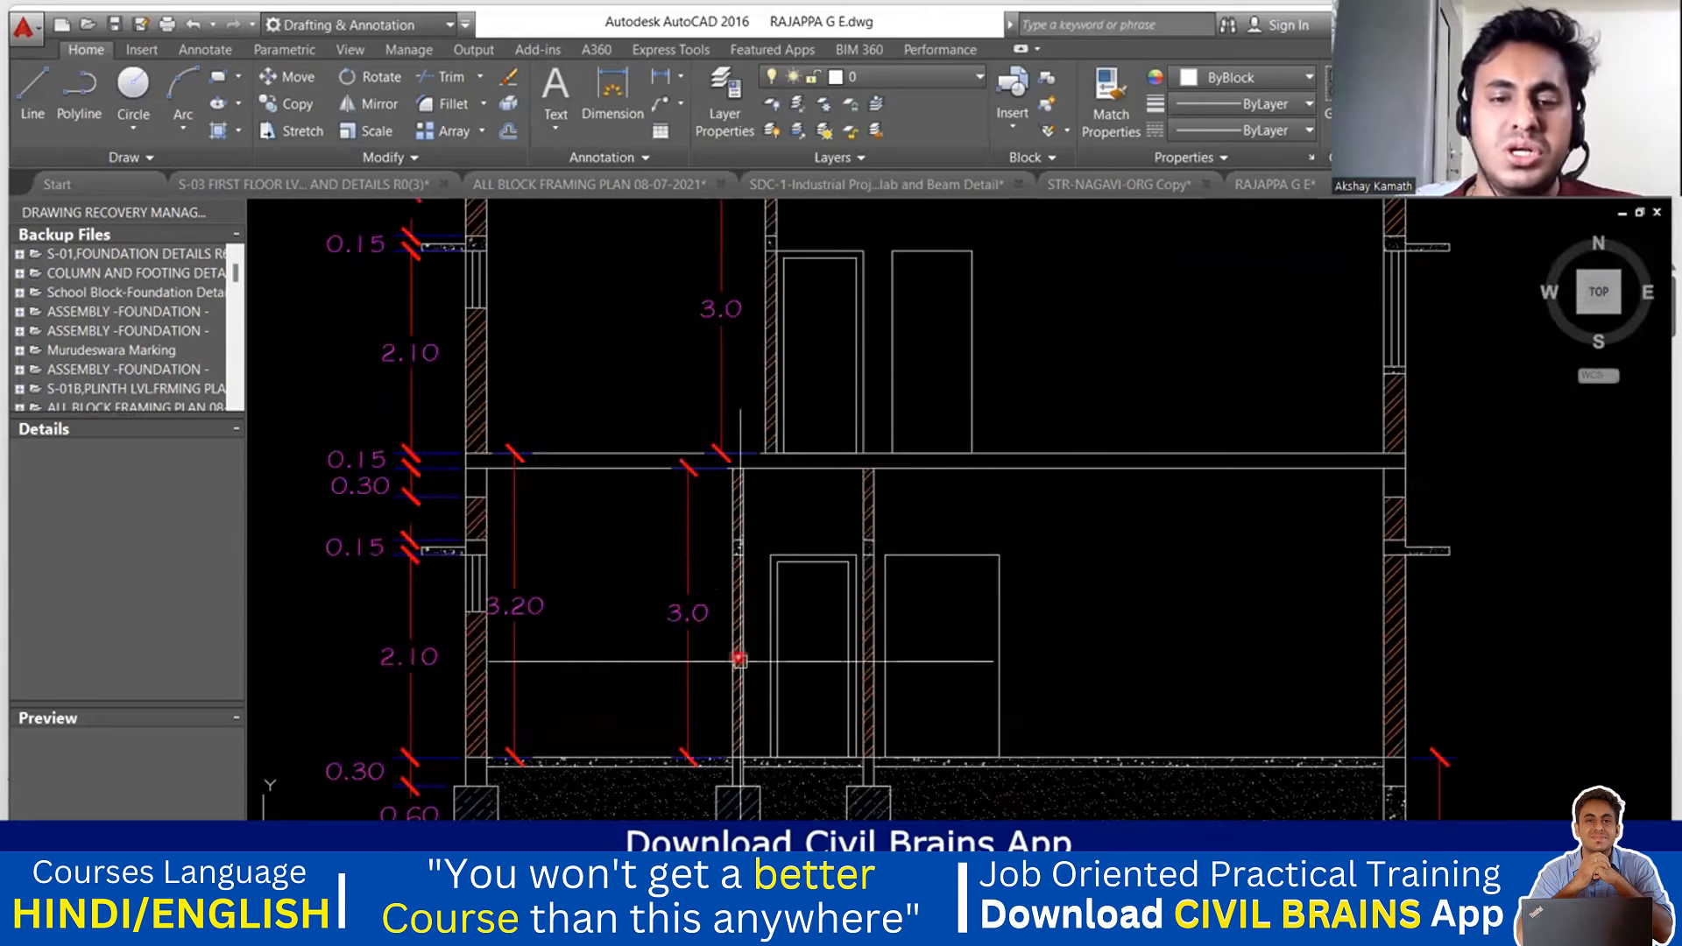
{"action": "middle_click_drag", "start_coordinate": [703, 659], "coordinate": [723, 654]}
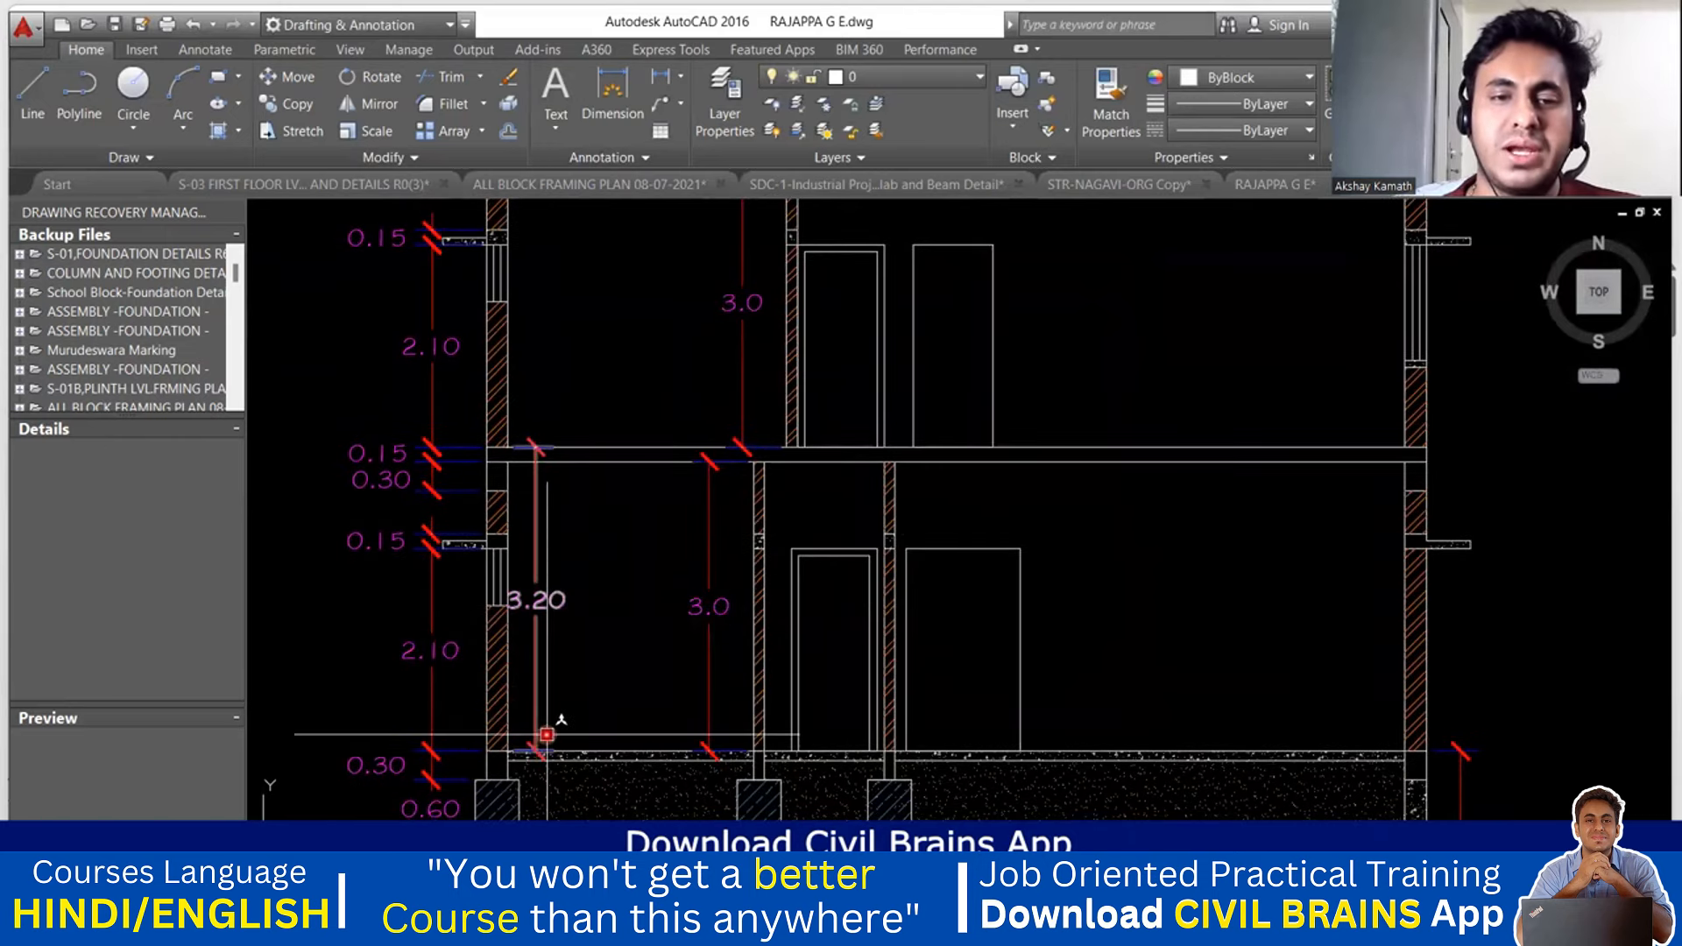
{"action": "middle_click_drag", "start_coordinate": [578, 489], "coordinate": [594, 740]}
{"action": "middle_click_drag", "start_coordinate": [615, 684], "coordinate": [668, 379]}
{"action": "scroll", "coordinate": [656, 653], "scroll_direction": "up", "scroll_amount": 2}
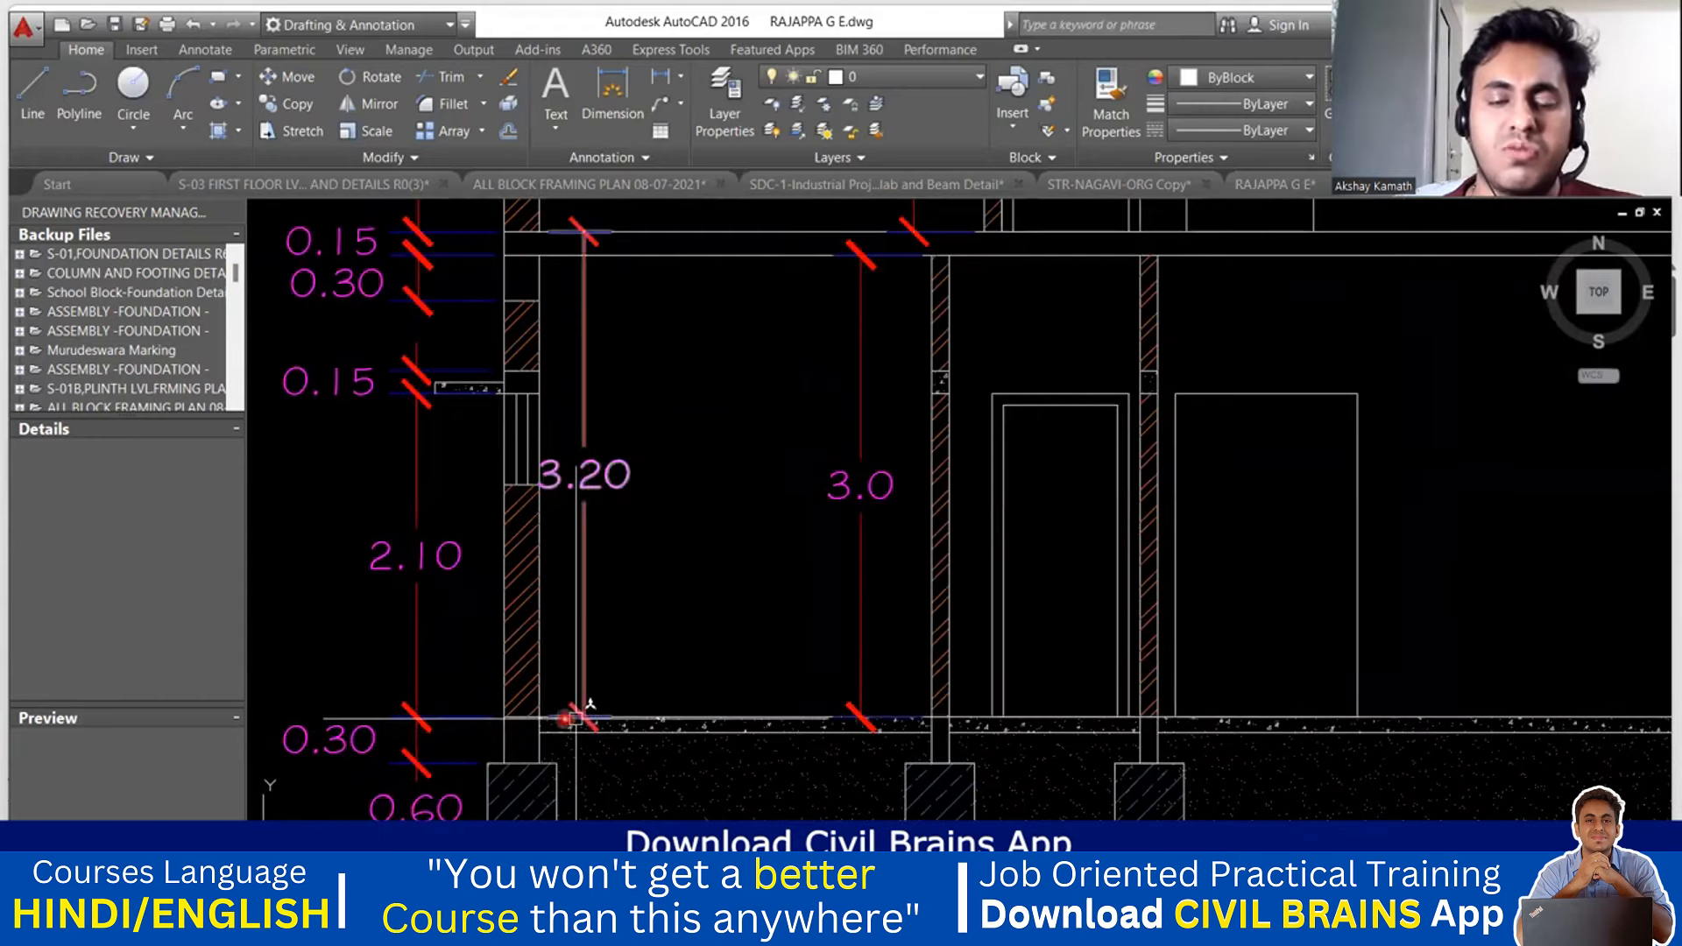
{"action": "middle_click_drag", "start_coordinate": [667, 549], "coordinate": [680, 645]}
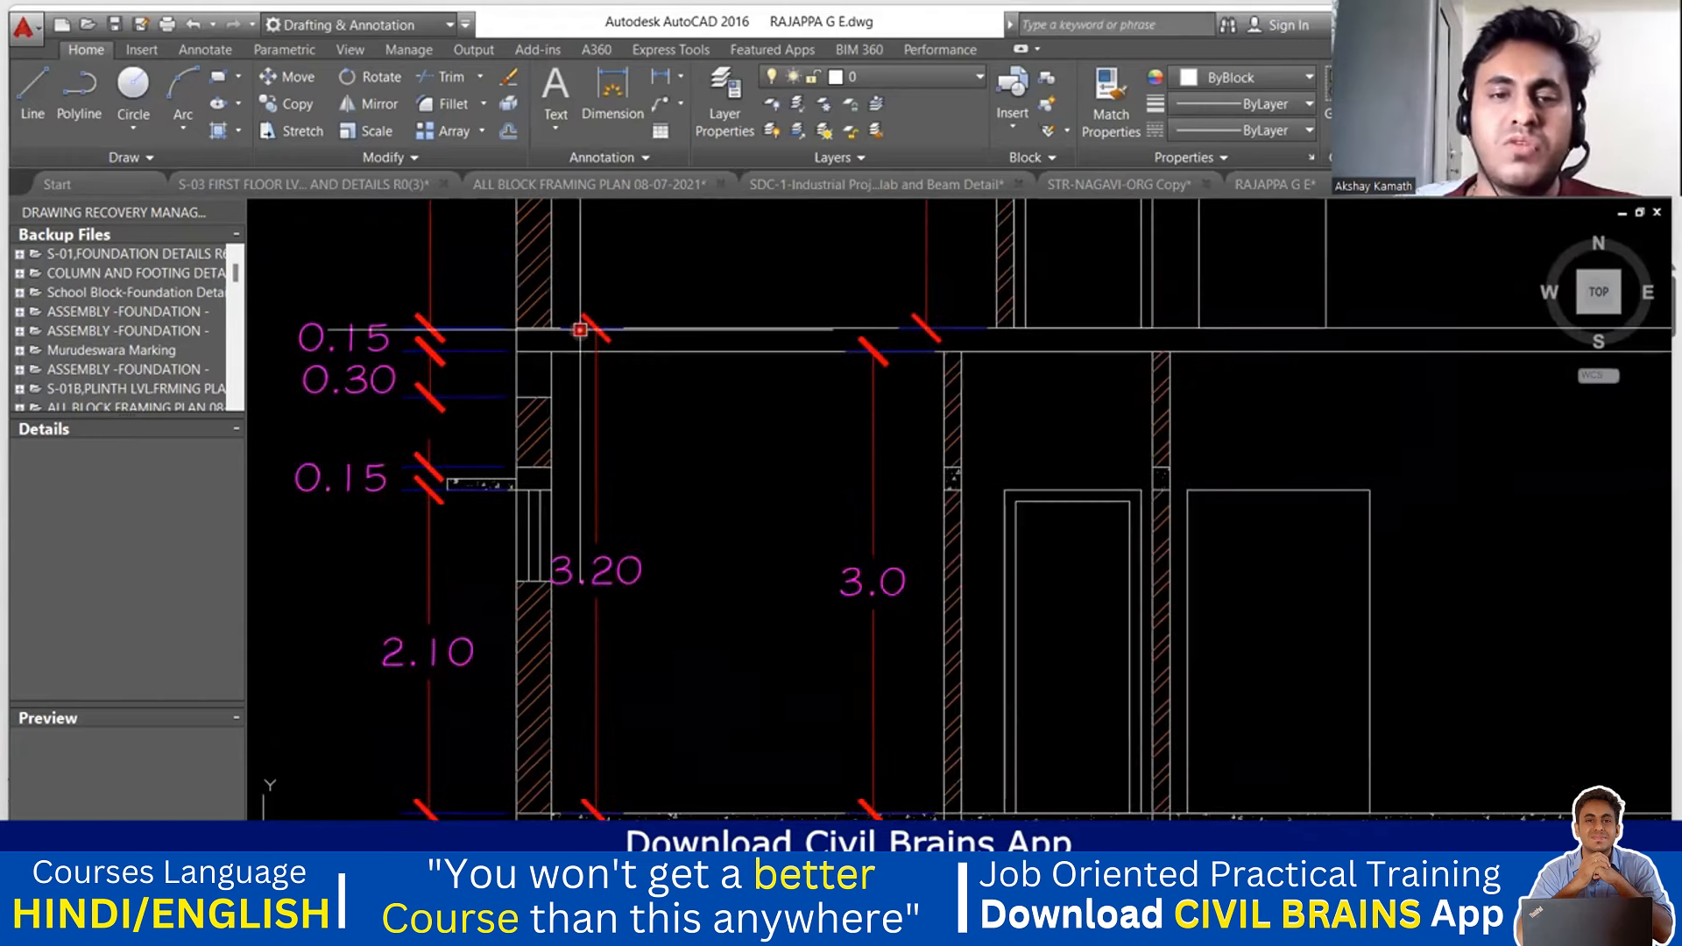
{"action": "scroll", "coordinate": [638, 334], "scroll_direction": "down", "scroll_amount": 2}
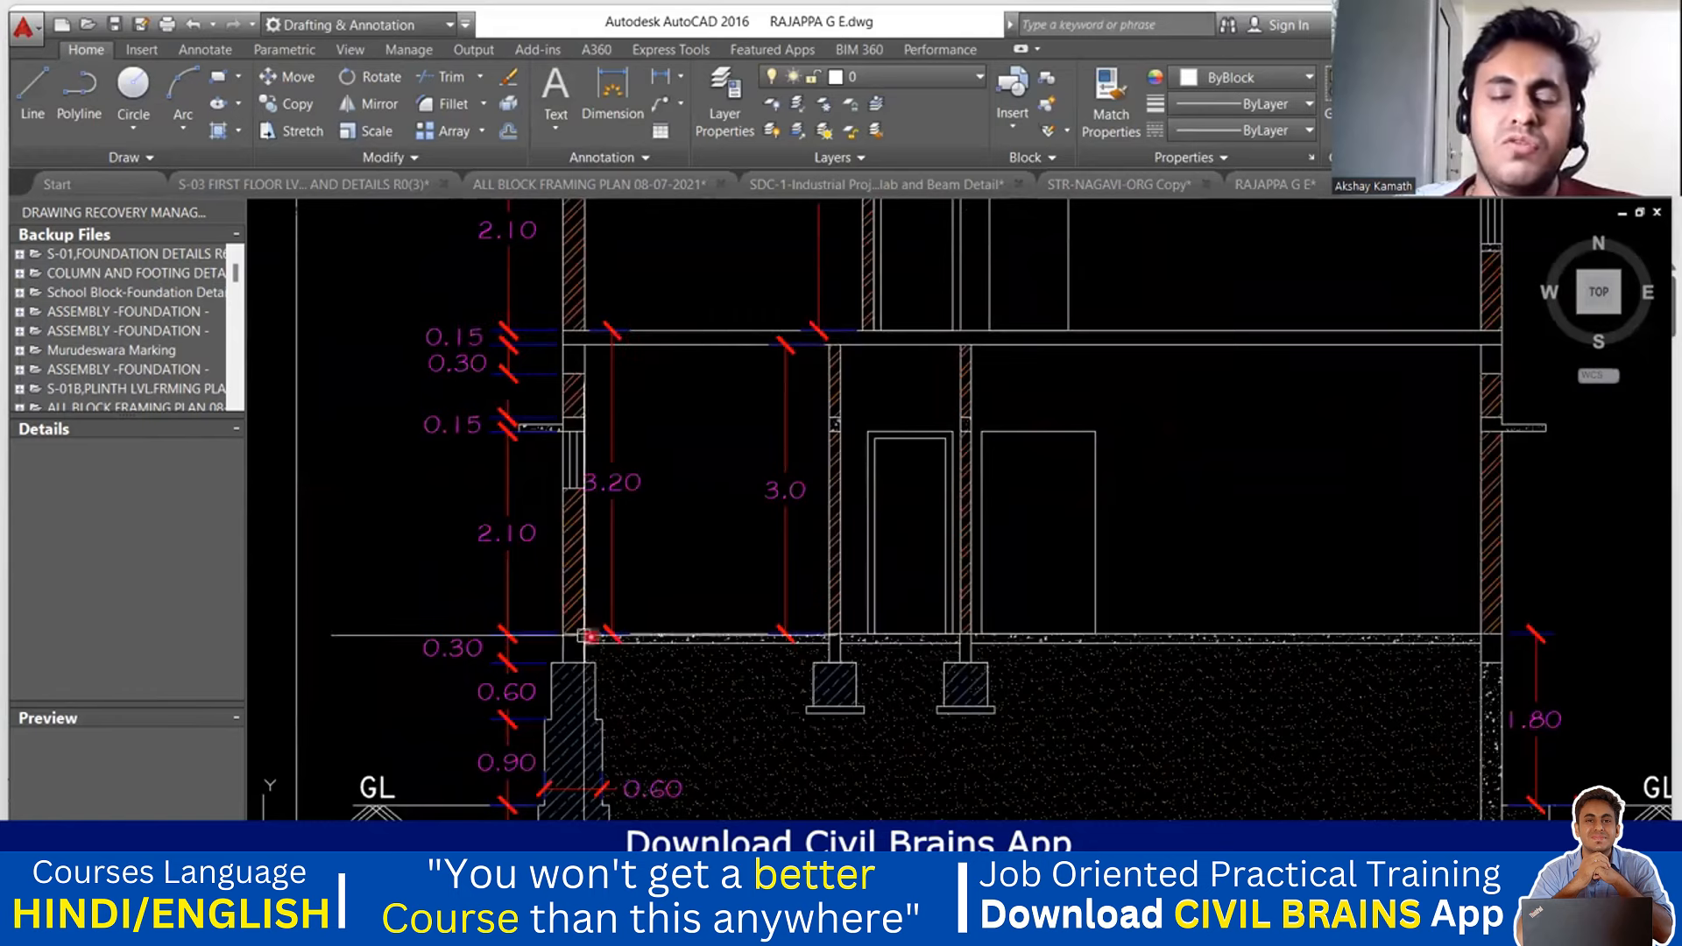
- Examine the first floor wall height, slab, beam and parapet dimensions in the section view
{"action": "middle_click_drag", "start_coordinate": [633, 414], "coordinate": [639, 691]}
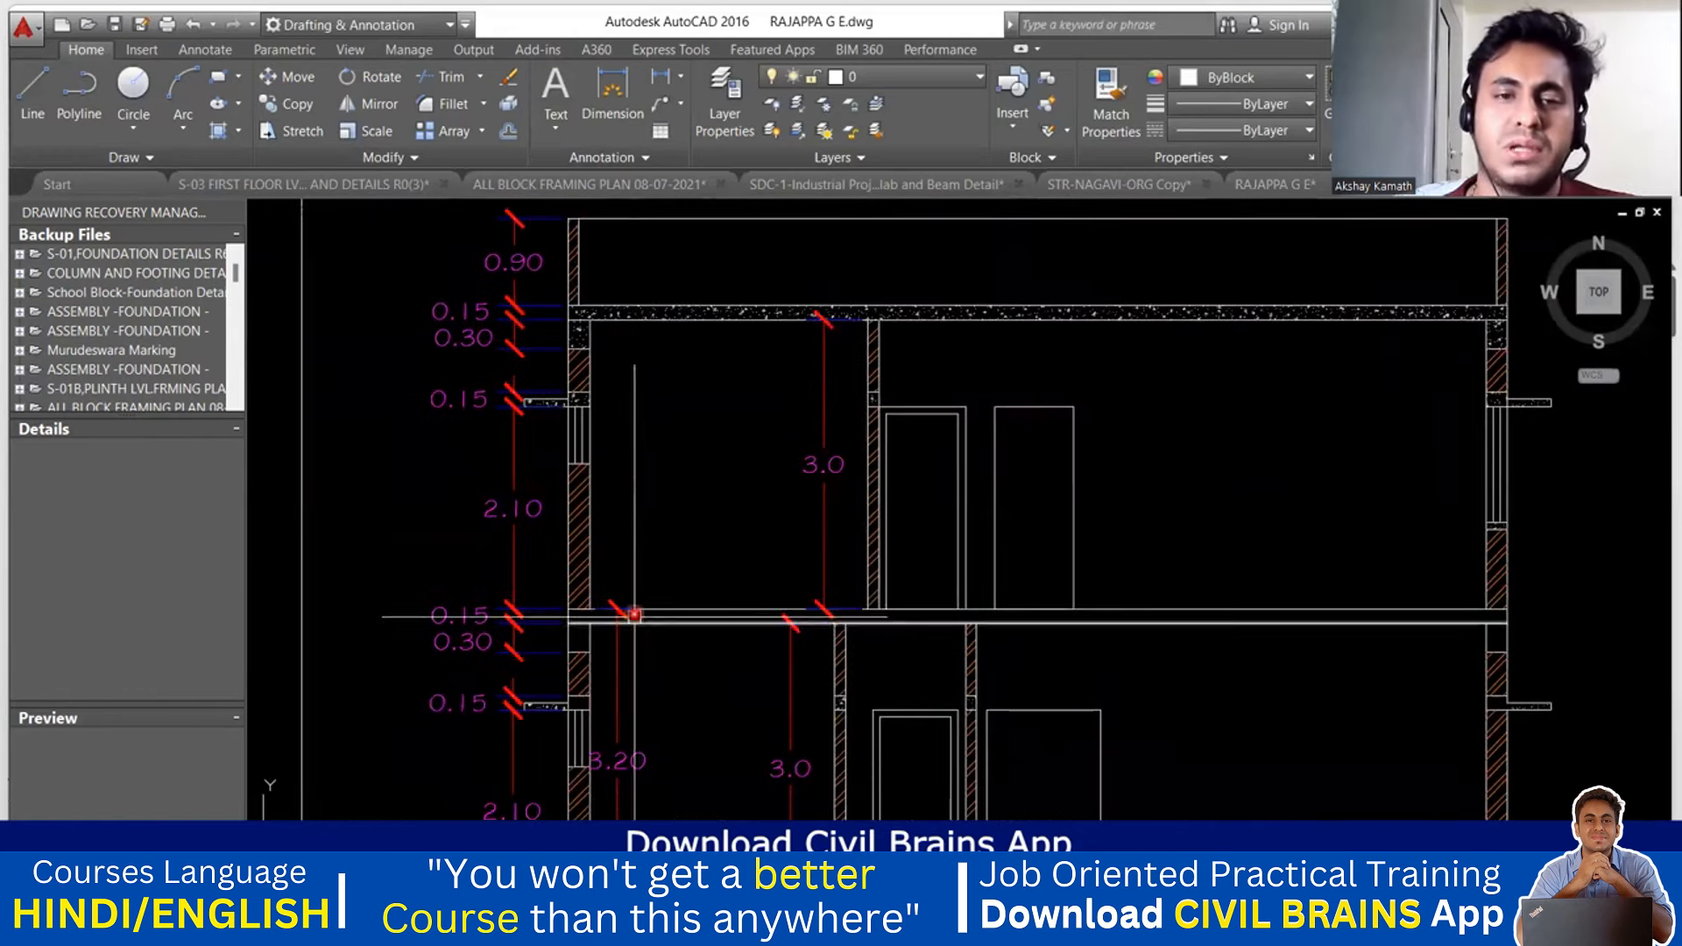
{"action": "middle_click_drag", "start_coordinate": [649, 456], "coordinate": [649, 492]}
{"action": "middle_click_drag", "start_coordinate": [600, 292], "coordinate": [595, 379]}
{"action": "scroll", "coordinate": [596, 379], "scroll_direction": "up", "scroll_amount": 2}
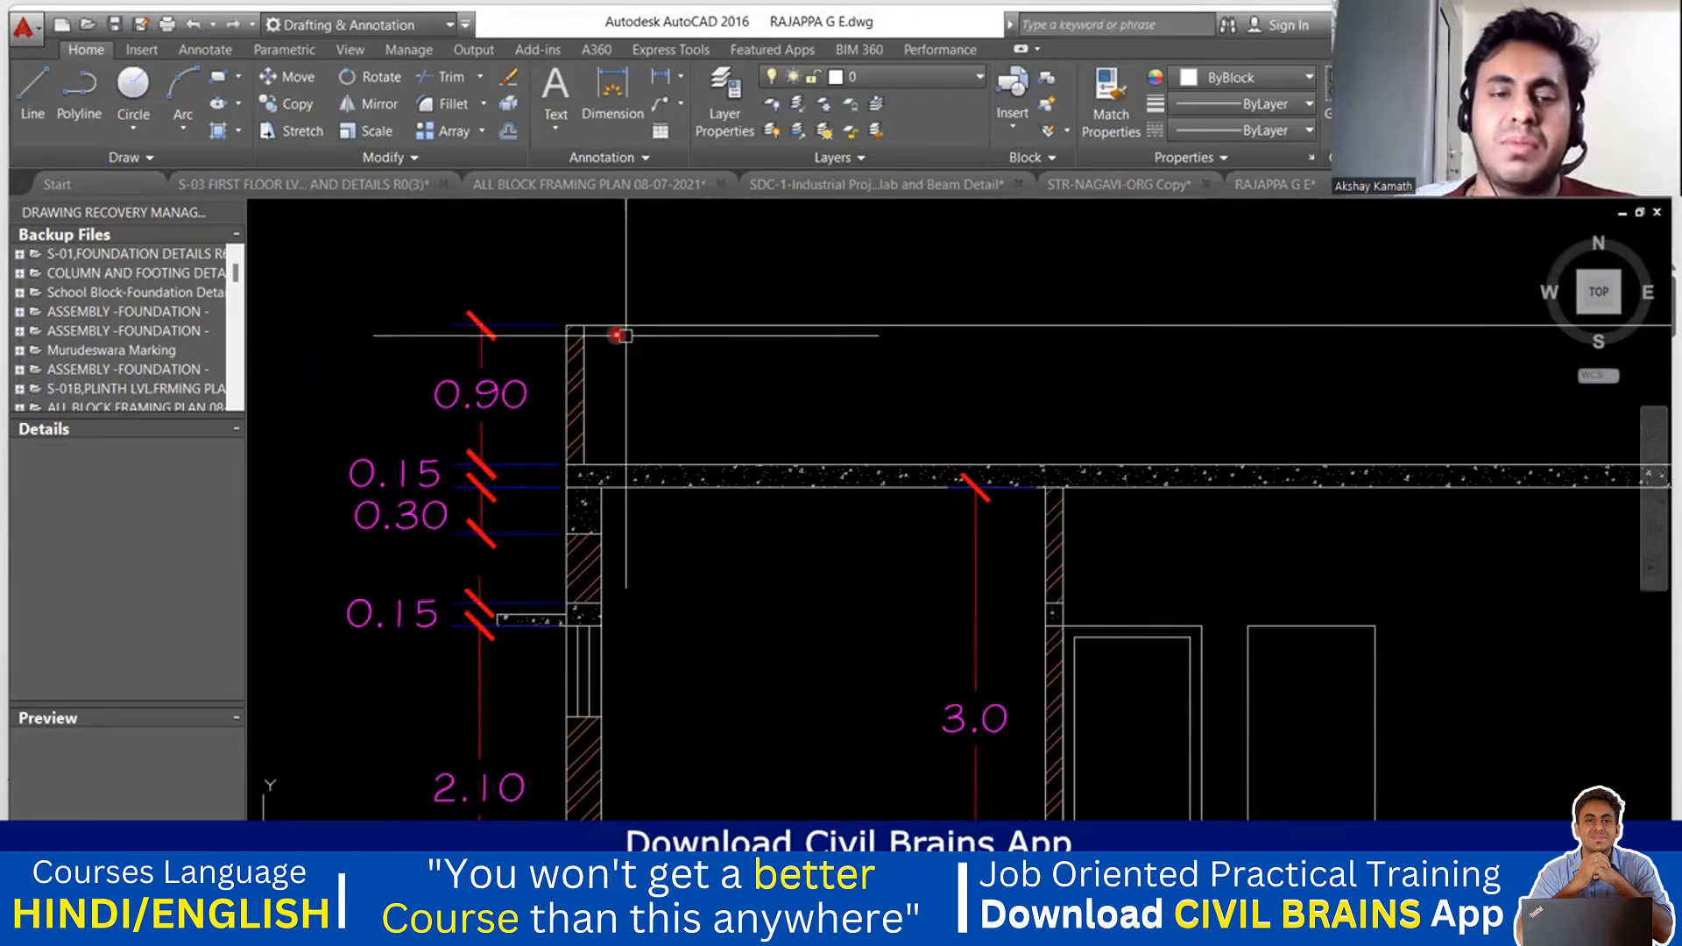
{"action": "scroll", "coordinate": [643, 369], "scroll_direction": "down", "scroll_amount": 2}
{"action": "scroll", "coordinate": [644, 369], "scroll_direction": "down", "scroll_amount": 2}
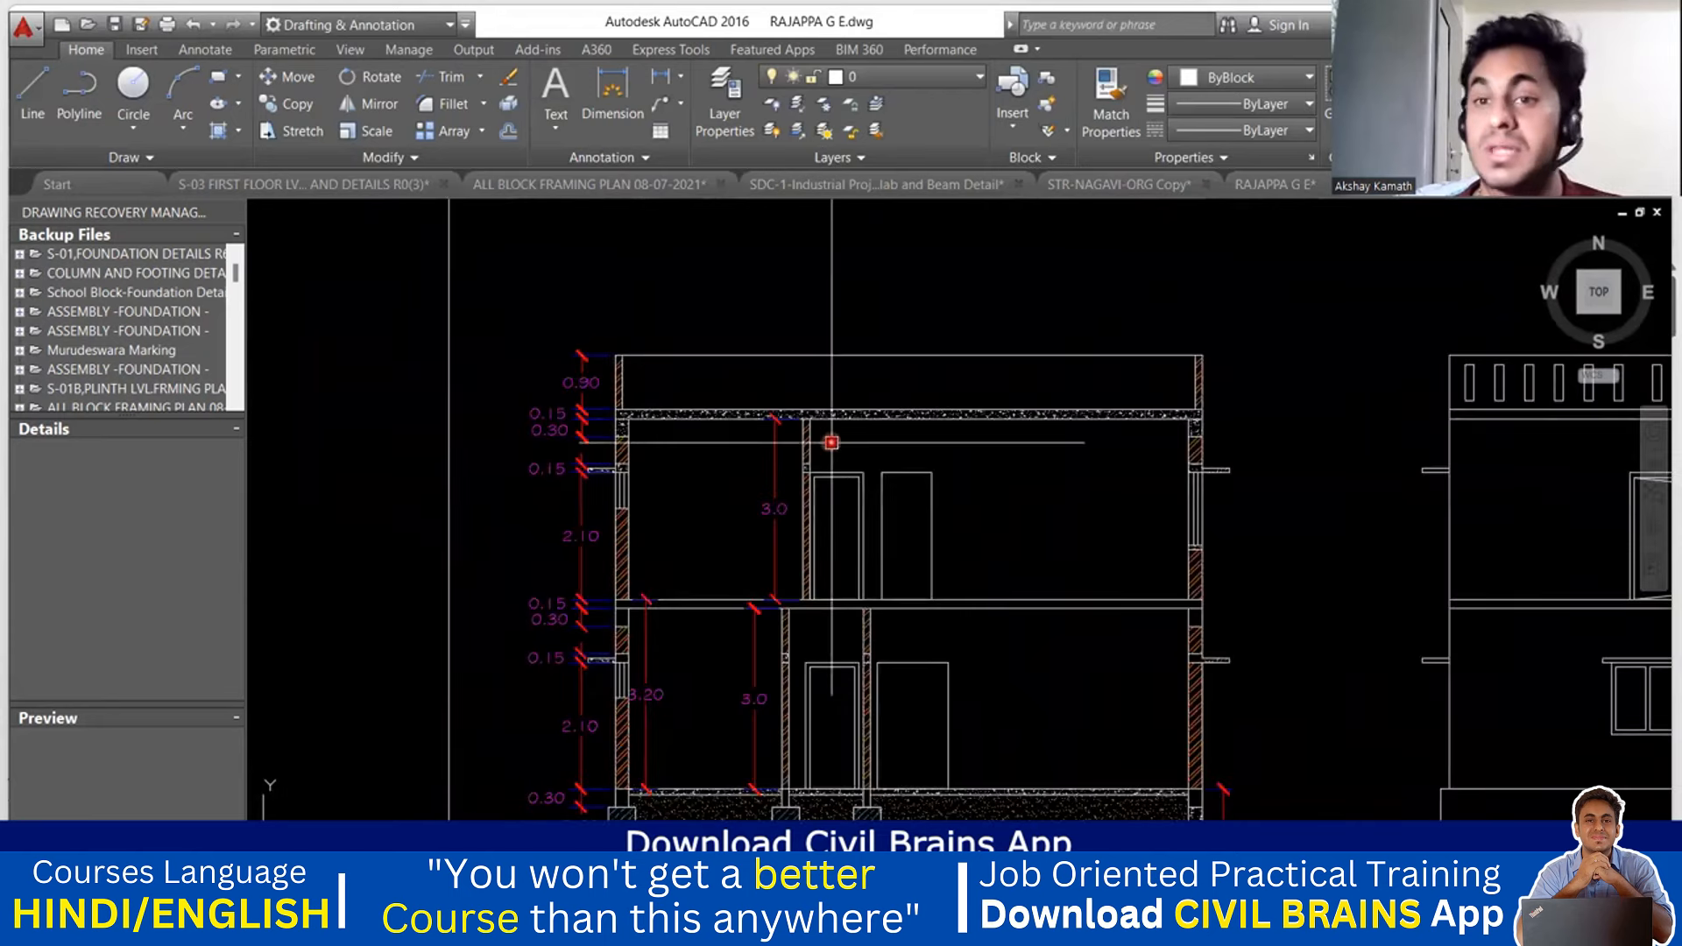
{"action": "scroll", "coordinate": [875, 483], "scroll_direction": "down", "scroll_amount": 1}
- Return to the floor plans and examine the ground floor's outer and inner walls in both directions
{"action": "mouse_move", "coordinate": [875, 484]}
{"action": "middle_mouse_down"}
{"action": "mouse_move", "coordinate": [839, 616]}
{"action": "mouse_move", "coordinate": [778, 732]}
{"action": "middle_mouse_up"}
{"action": "scroll", "coordinate": [819, 645], "scroll_direction": "up", "scroll_amount": 2}
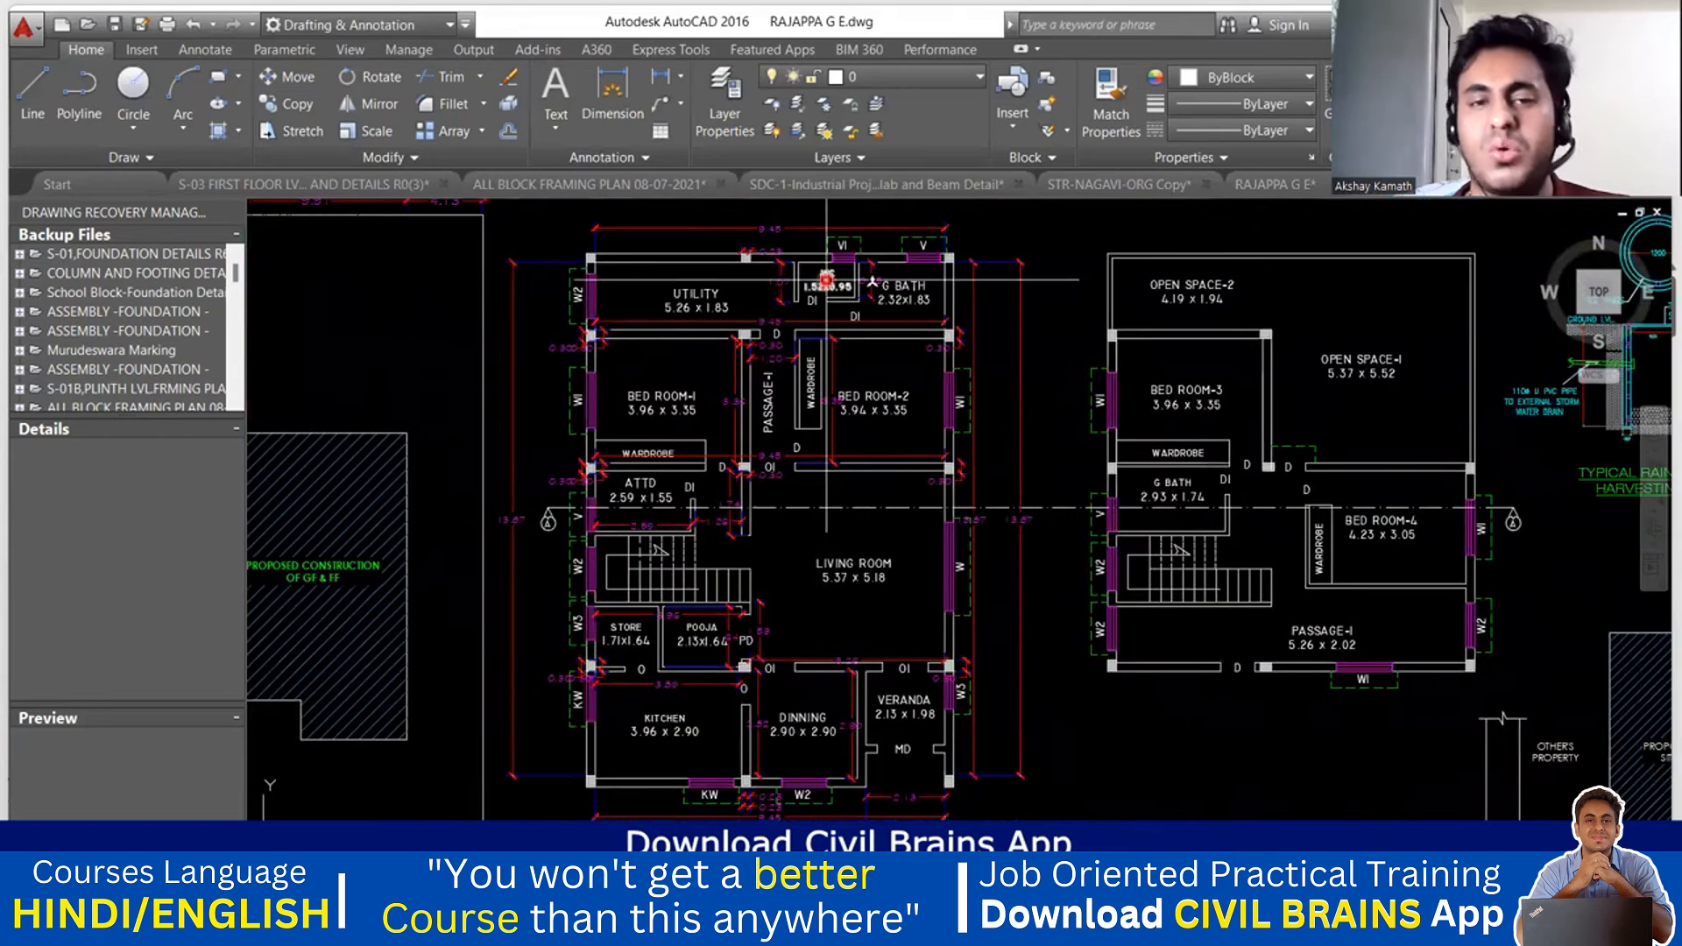
{"action": "middle_click_drag", "start_coordinate": [926, 462], "coordinate": [917, 487]}
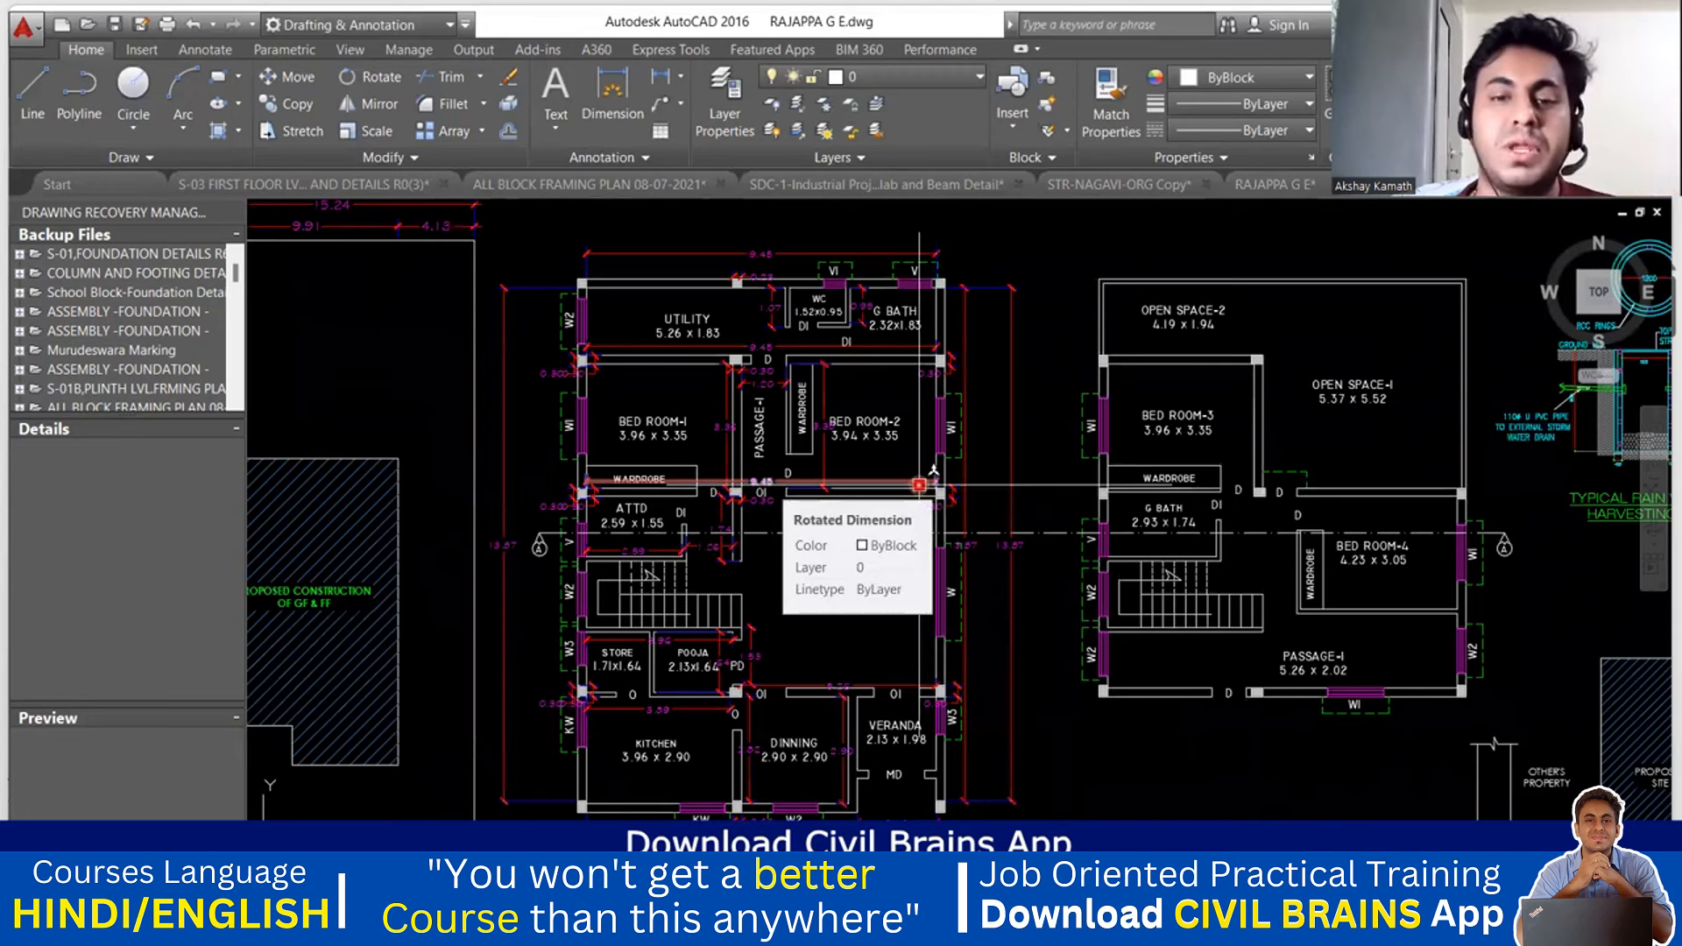
{"action": "middle_click_drag", "start_coordinate": [884, 465], "coordinate": [854, 472]}
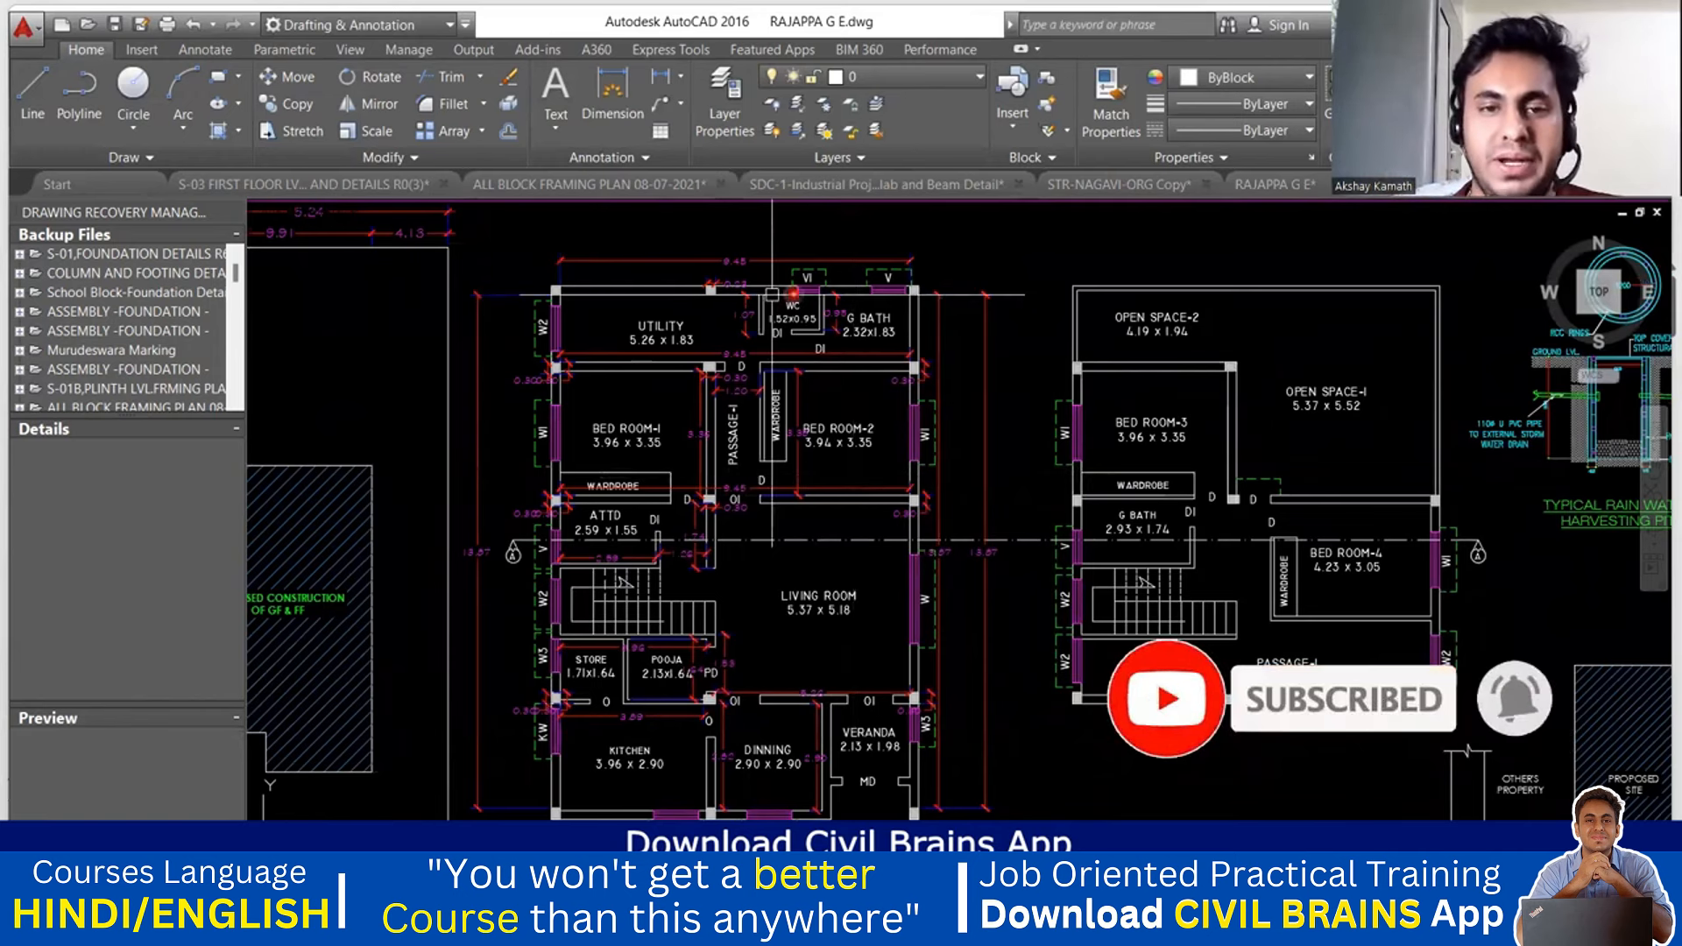
{"action": "scroll", "coordinate": [767, 350], "scroll_direction": "up", "scroll_amount": 2}
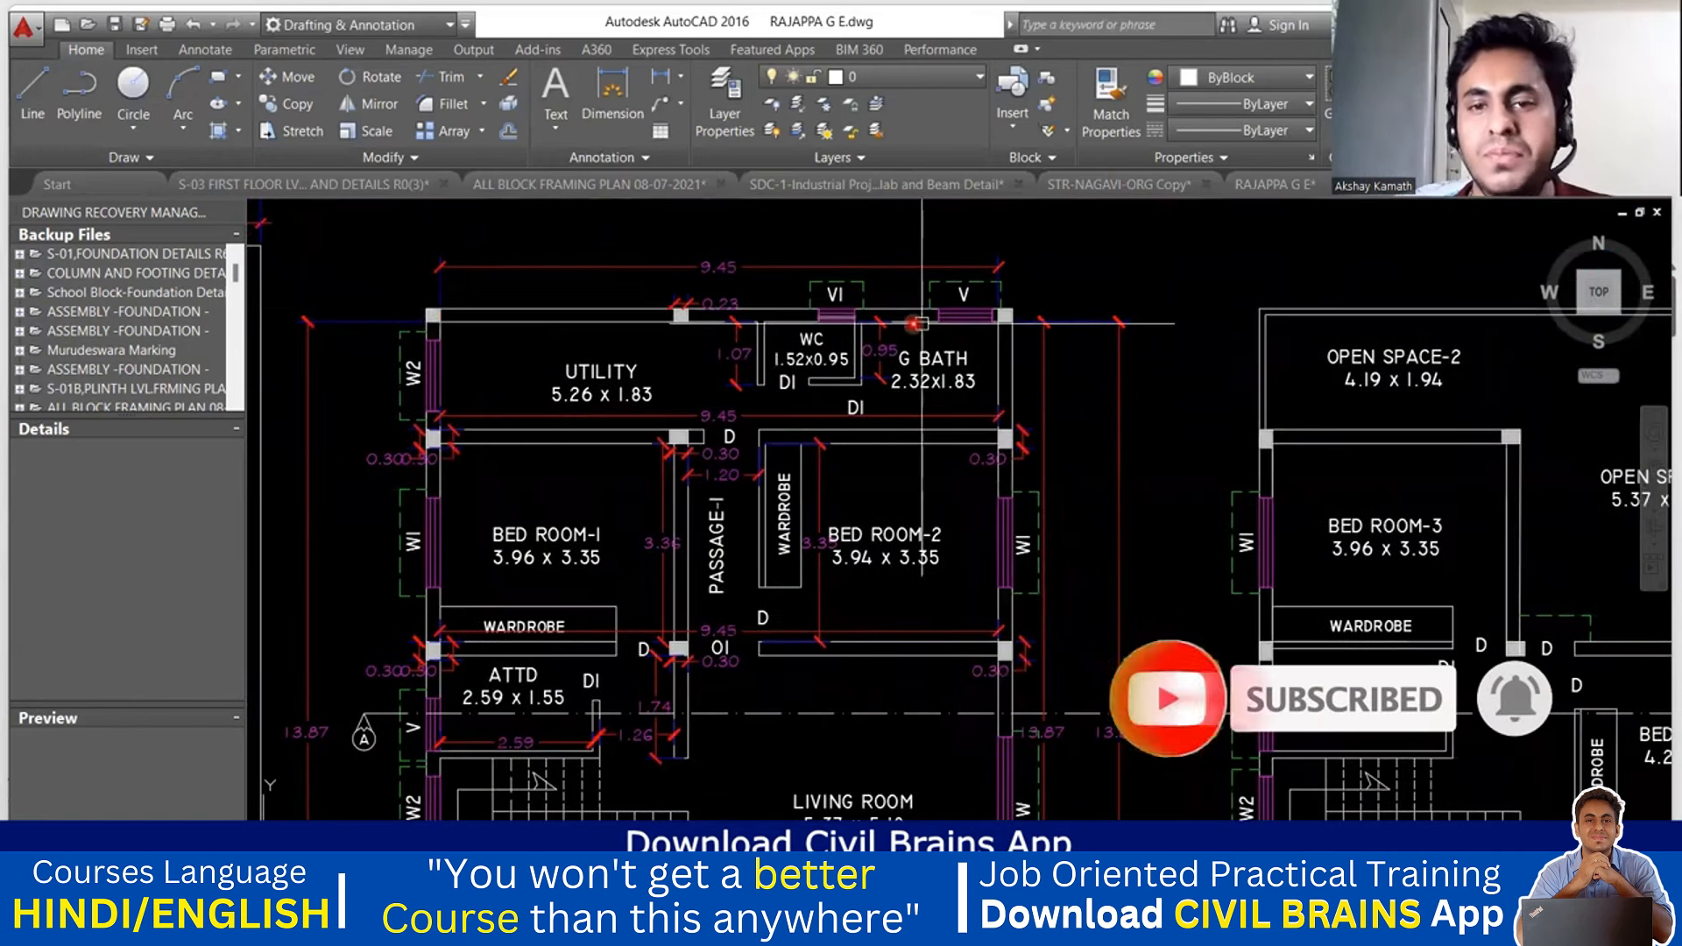
{"action": "scroll", "coordinate": [996, 311], "scroll_direction": "down", "scroll_amount": 2}
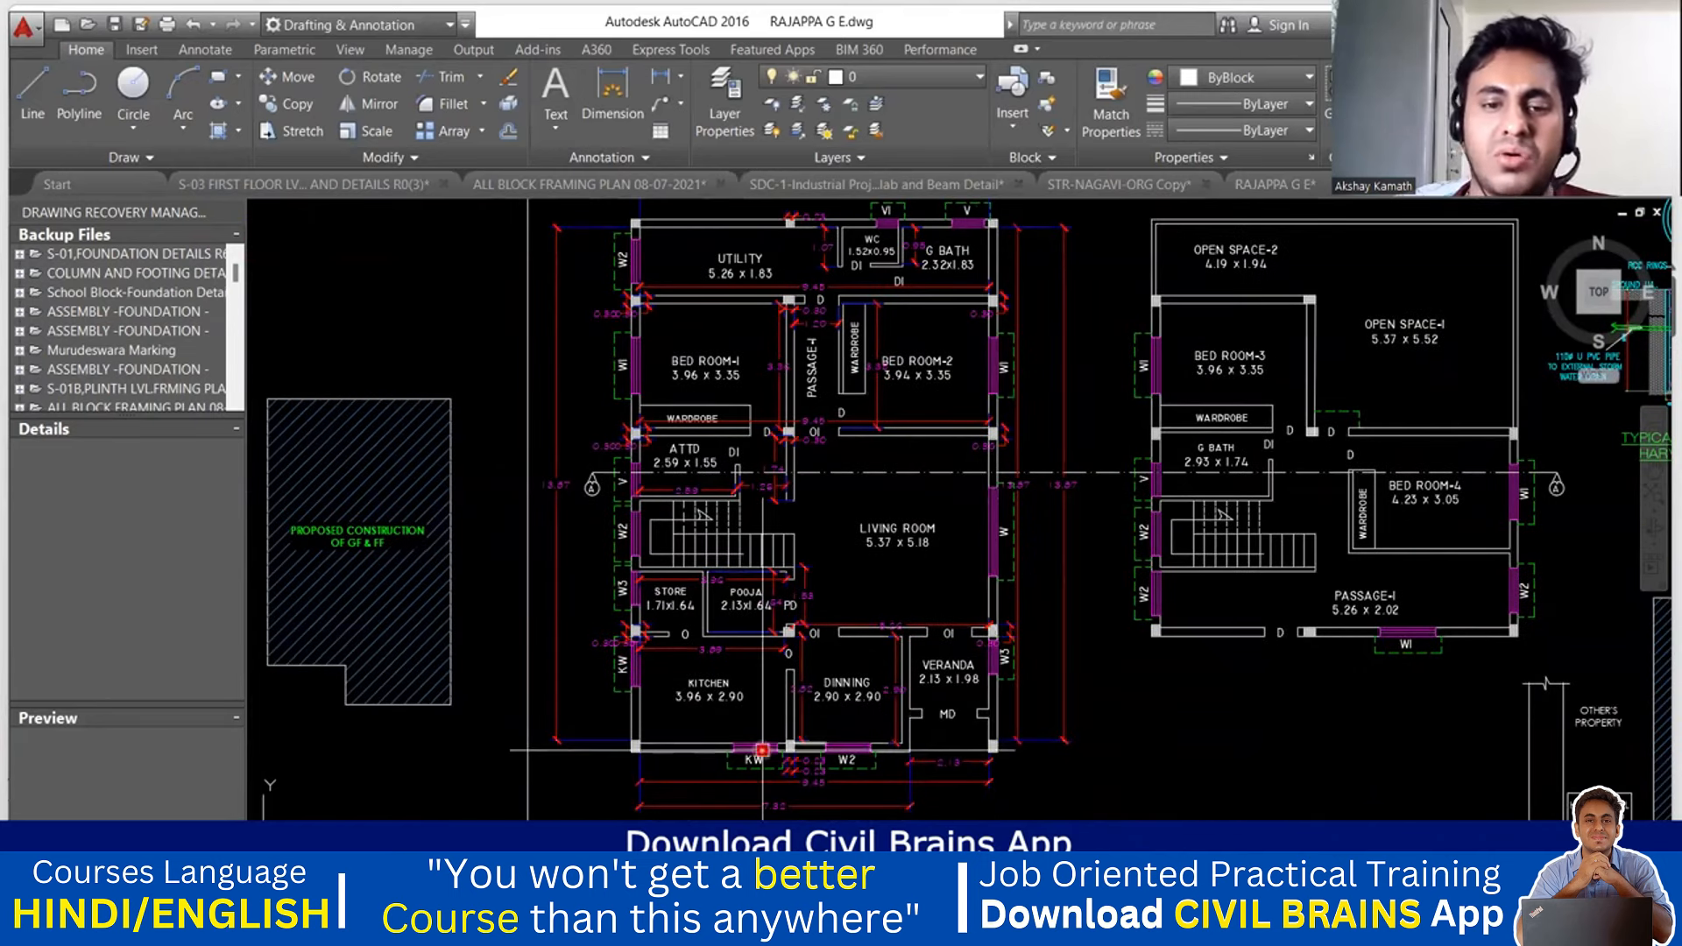
{"action": "middle_click_drag", "start_coordinate": [676, 716], "coordinate": [671, 785]}
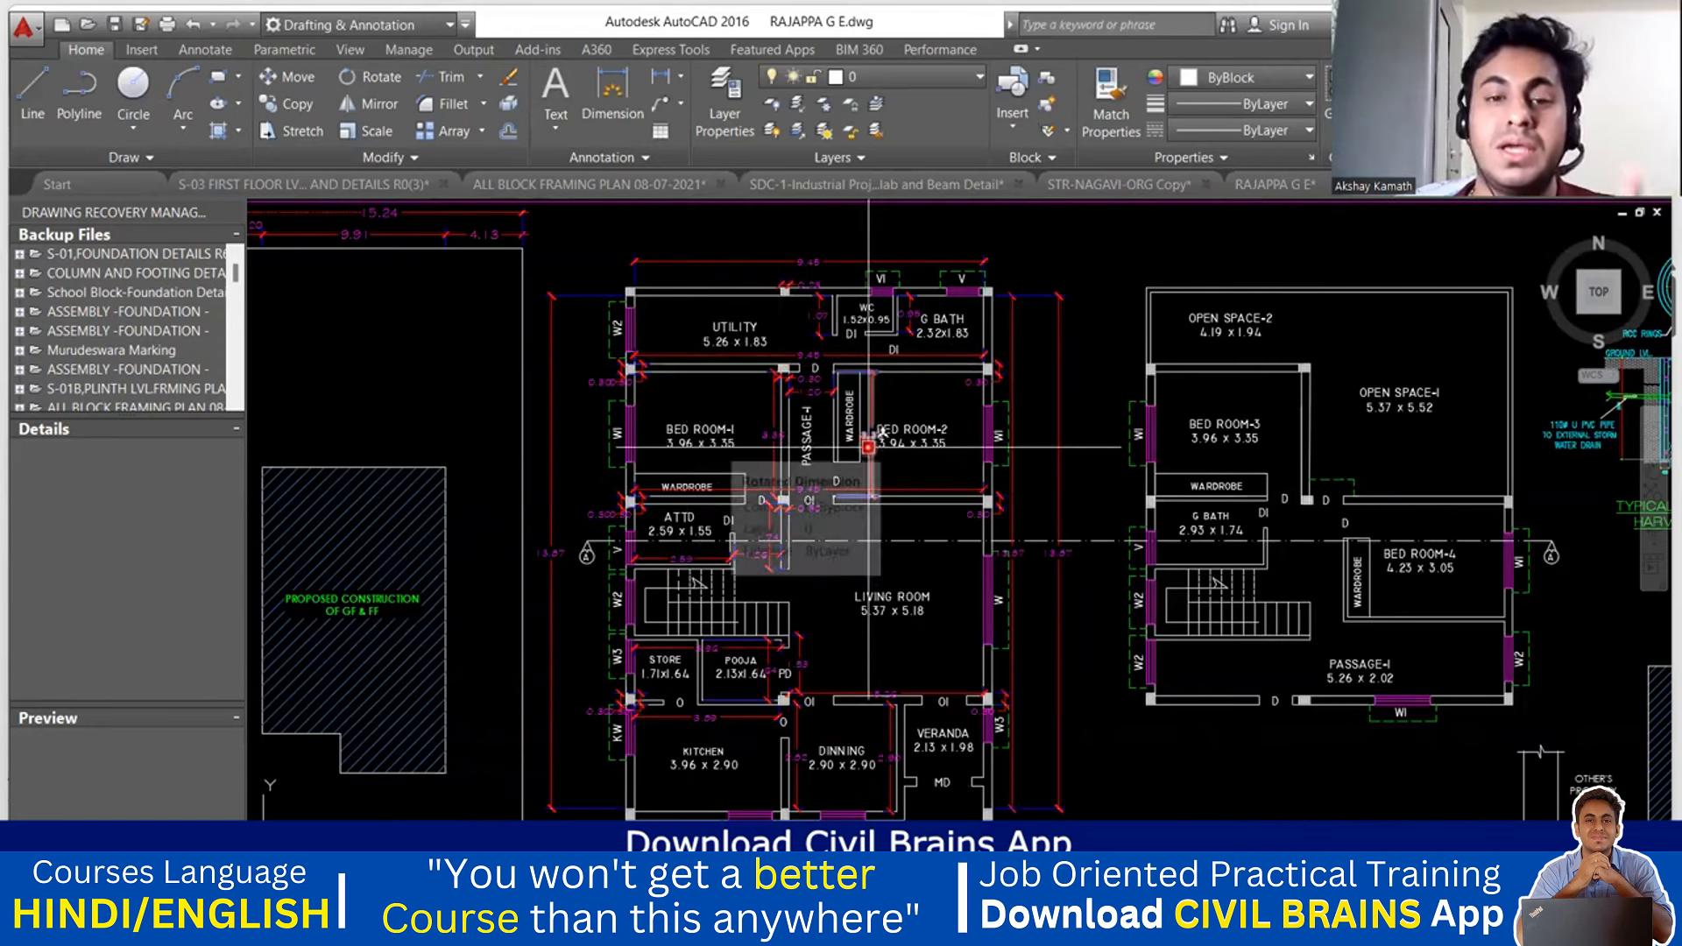
{"action": "middle_click_drag", "start_coordinate": [825, 394], "coordinate": [808, 348]}
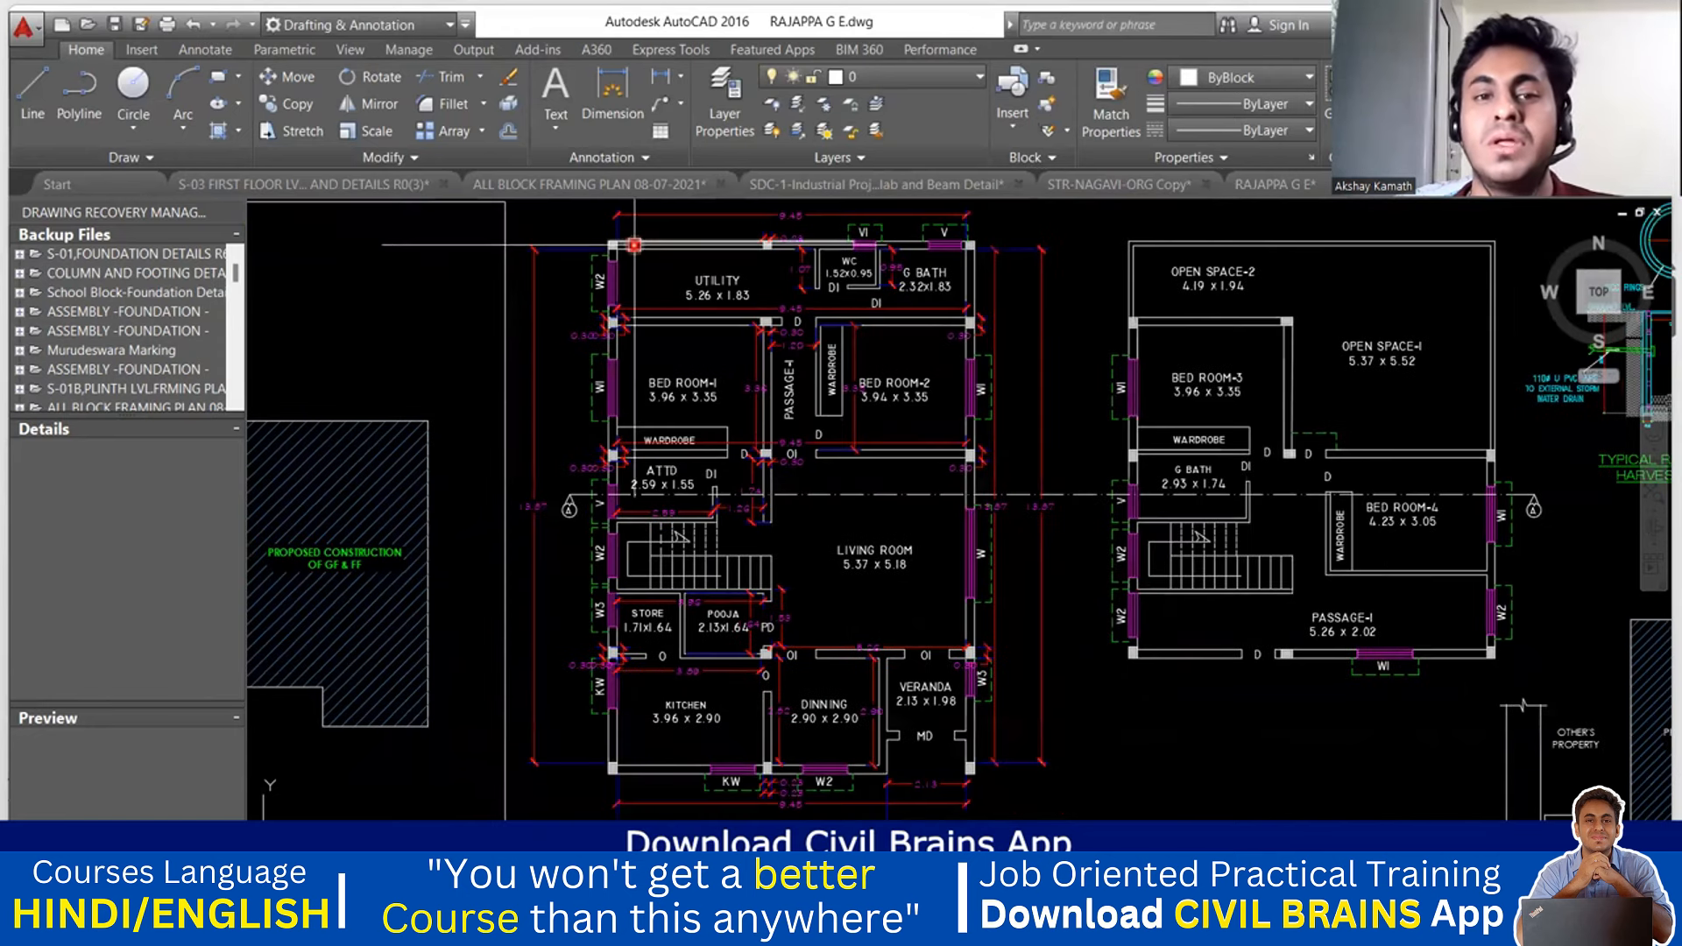
{"action": "middle_click_drag", "start_coordinate": [963, 293], "coordinate": [804, 284]}
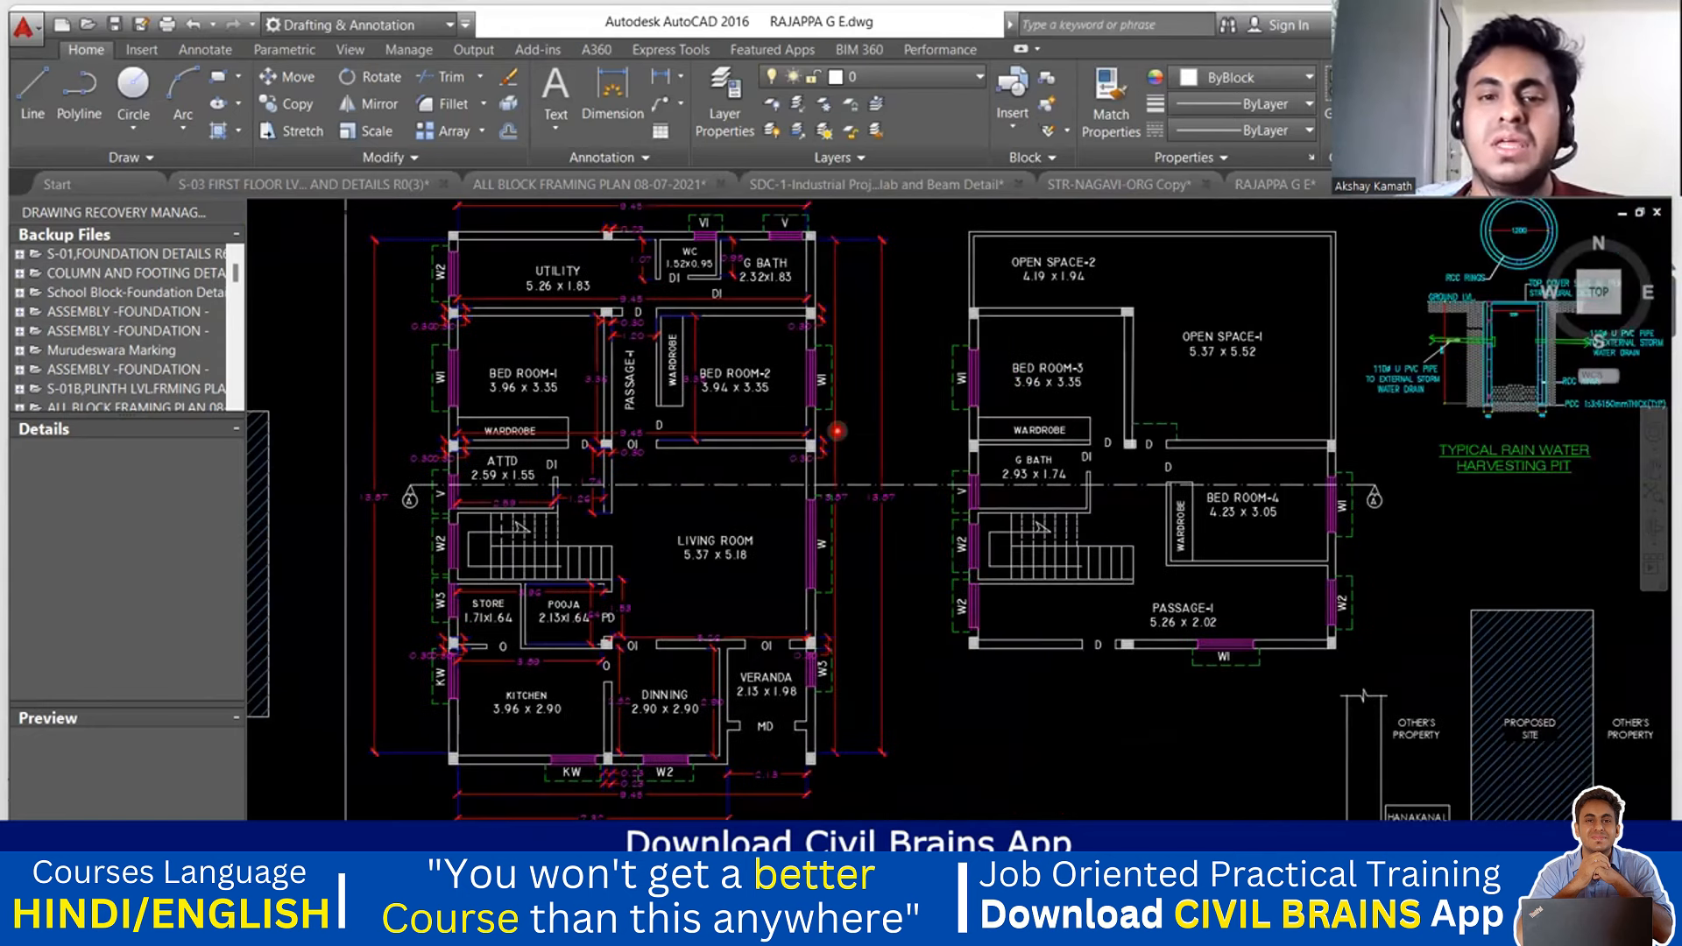
- Compare the first floor walls with the ground floor plan and trace the ground floor's horizontal outer wall along the kitchen and dining side
{"action": "middle_click_drag", "start_coordinate": [626, 547], "coordinate": [568, 585]}
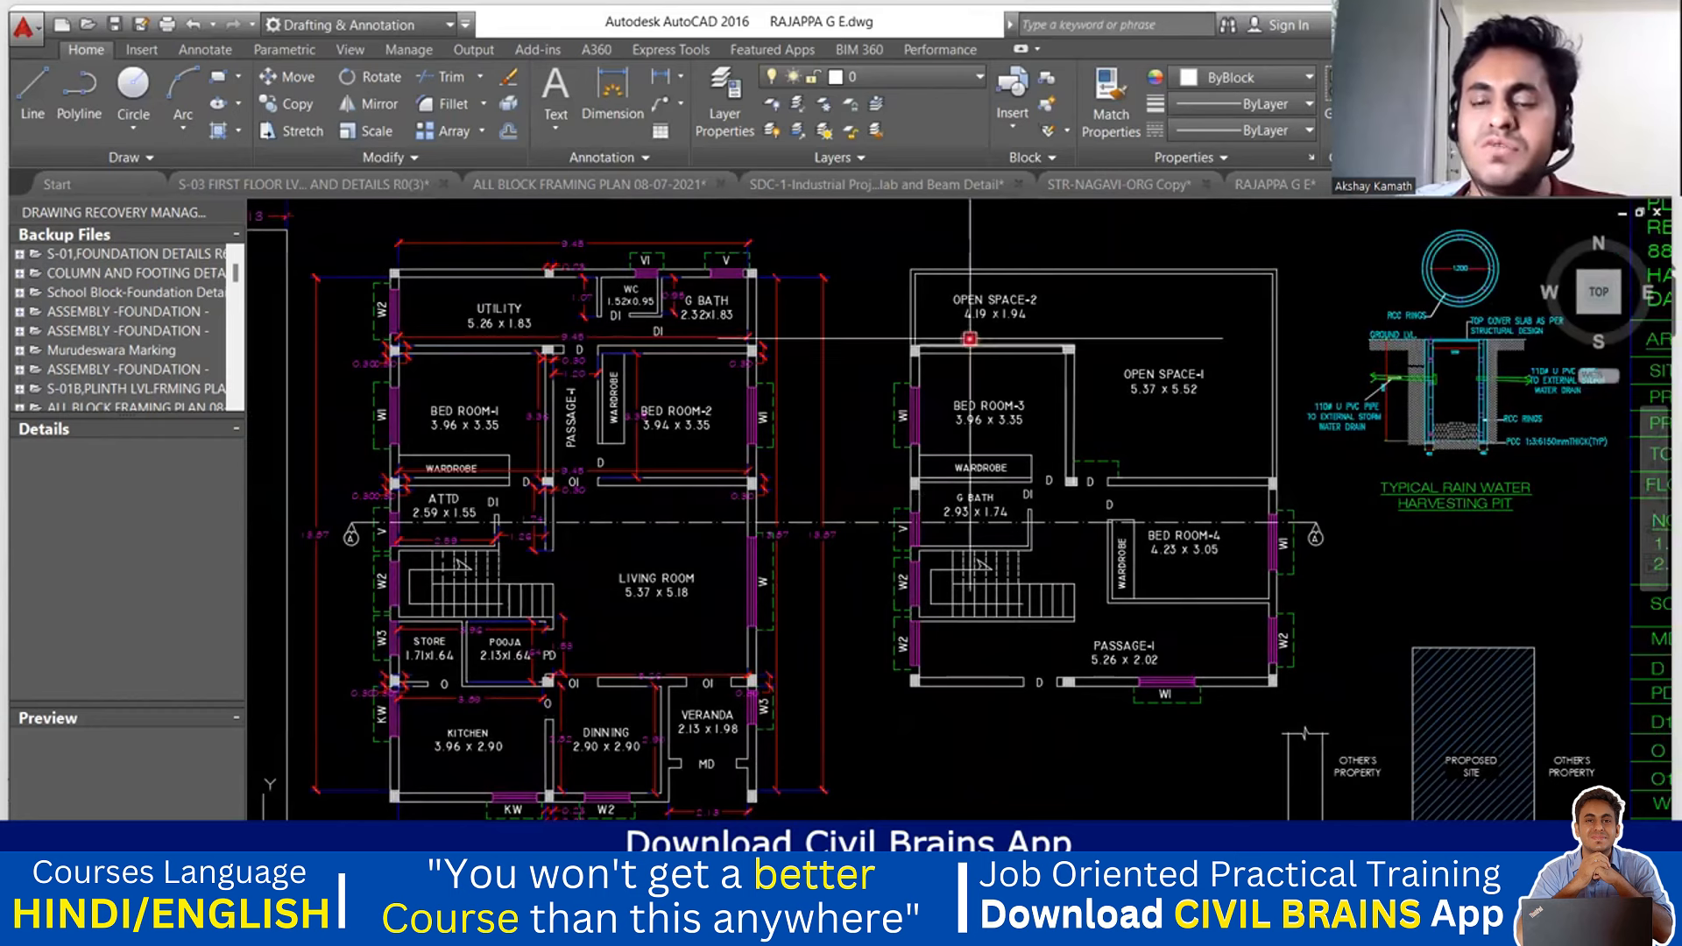
{"action": "middle_click_drag", "start_coordinate": [1198, 350], "coordinate": [1052, 383]}
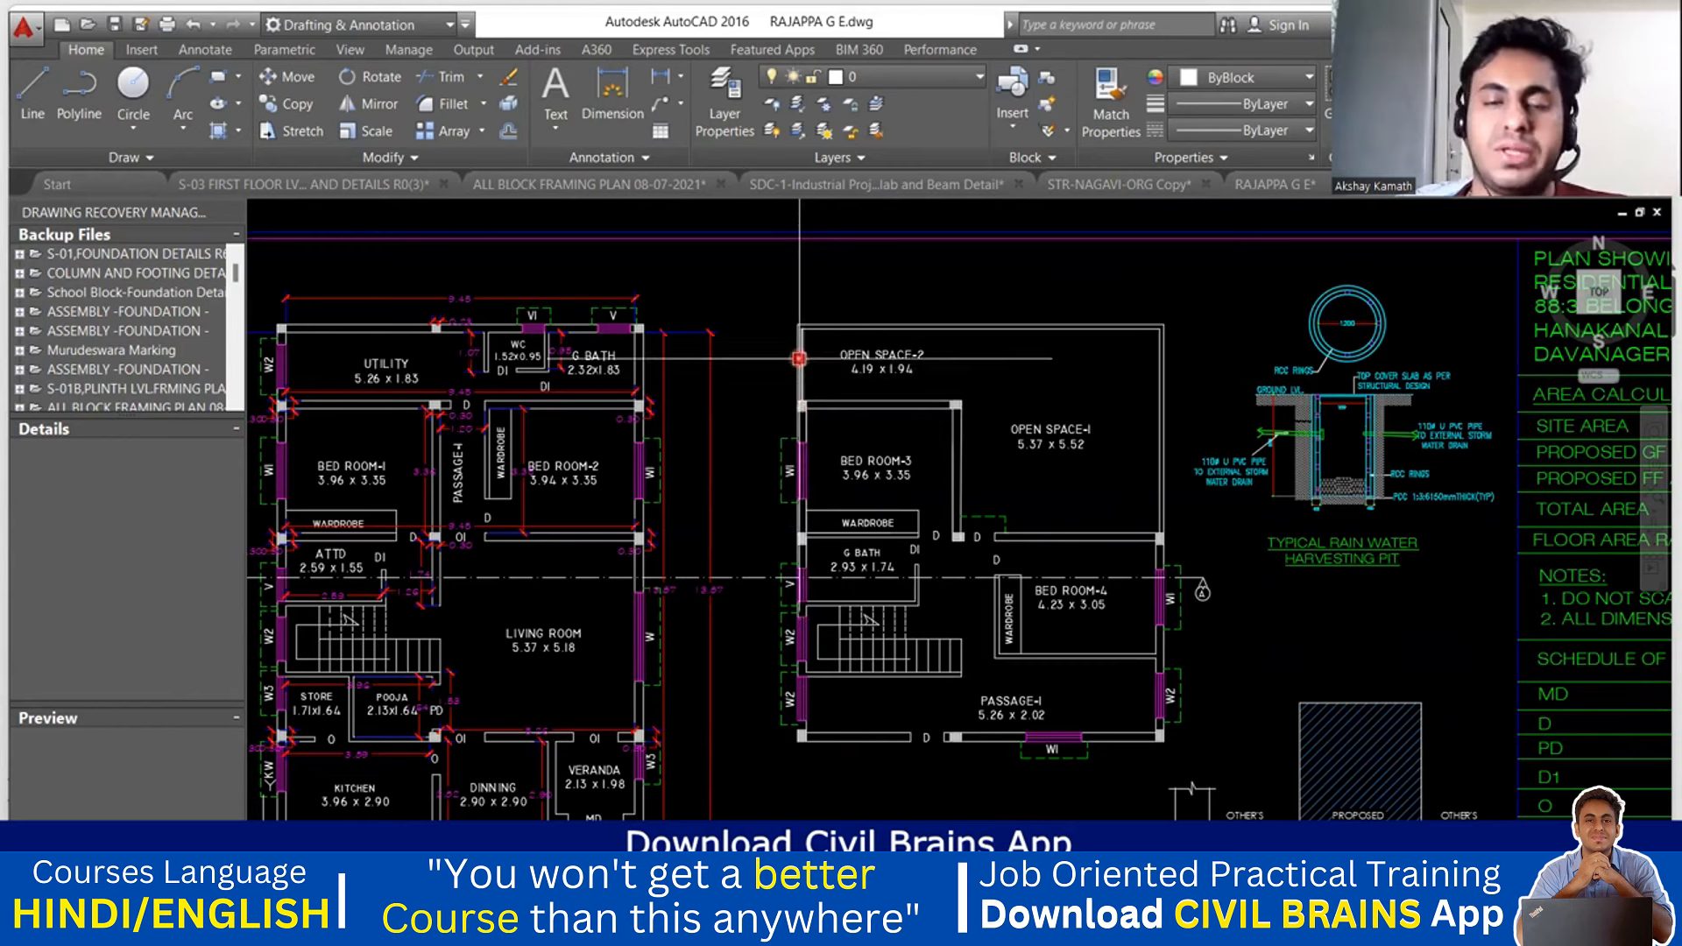
{"action": "mouse_move", "coordinate": [859, 383]}
{"action": "middle_mouse_down"}
{"action": "mouse_move", "coordinate": [909, 363]}
{"action": "mouse_move", "coordinate": [941, 376]}
{"action": "middle_mouse_up"}
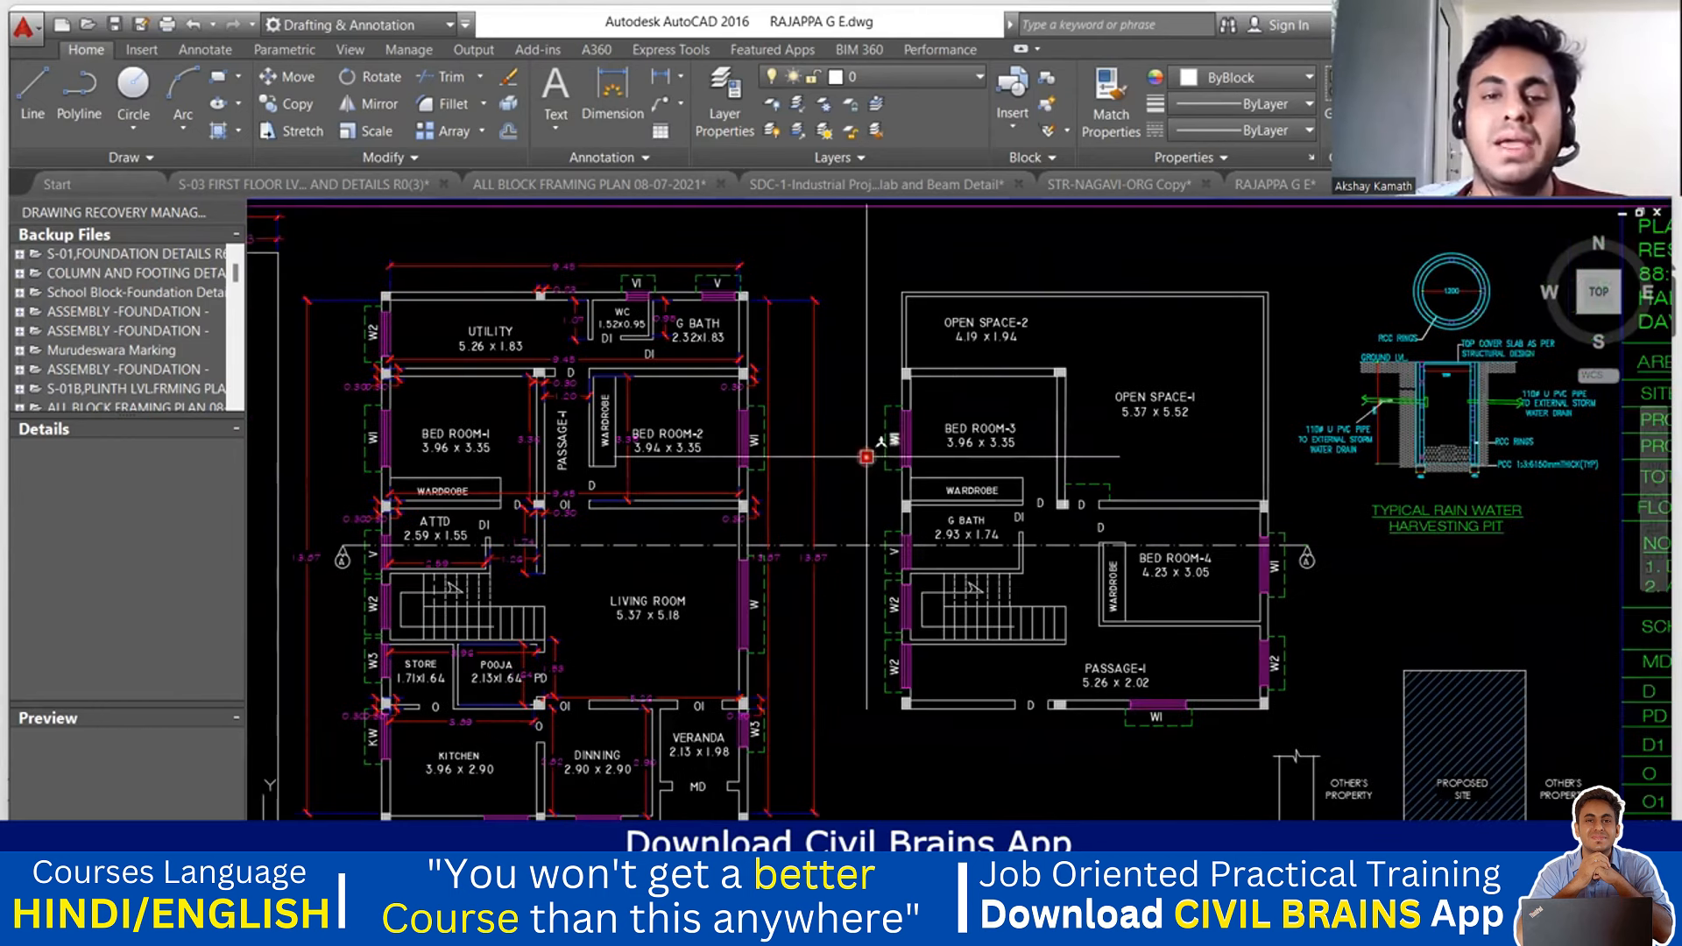
{"action": "middle_click_drag", "start_coordinate": [864, 461], "coordinate": [954, 424]}
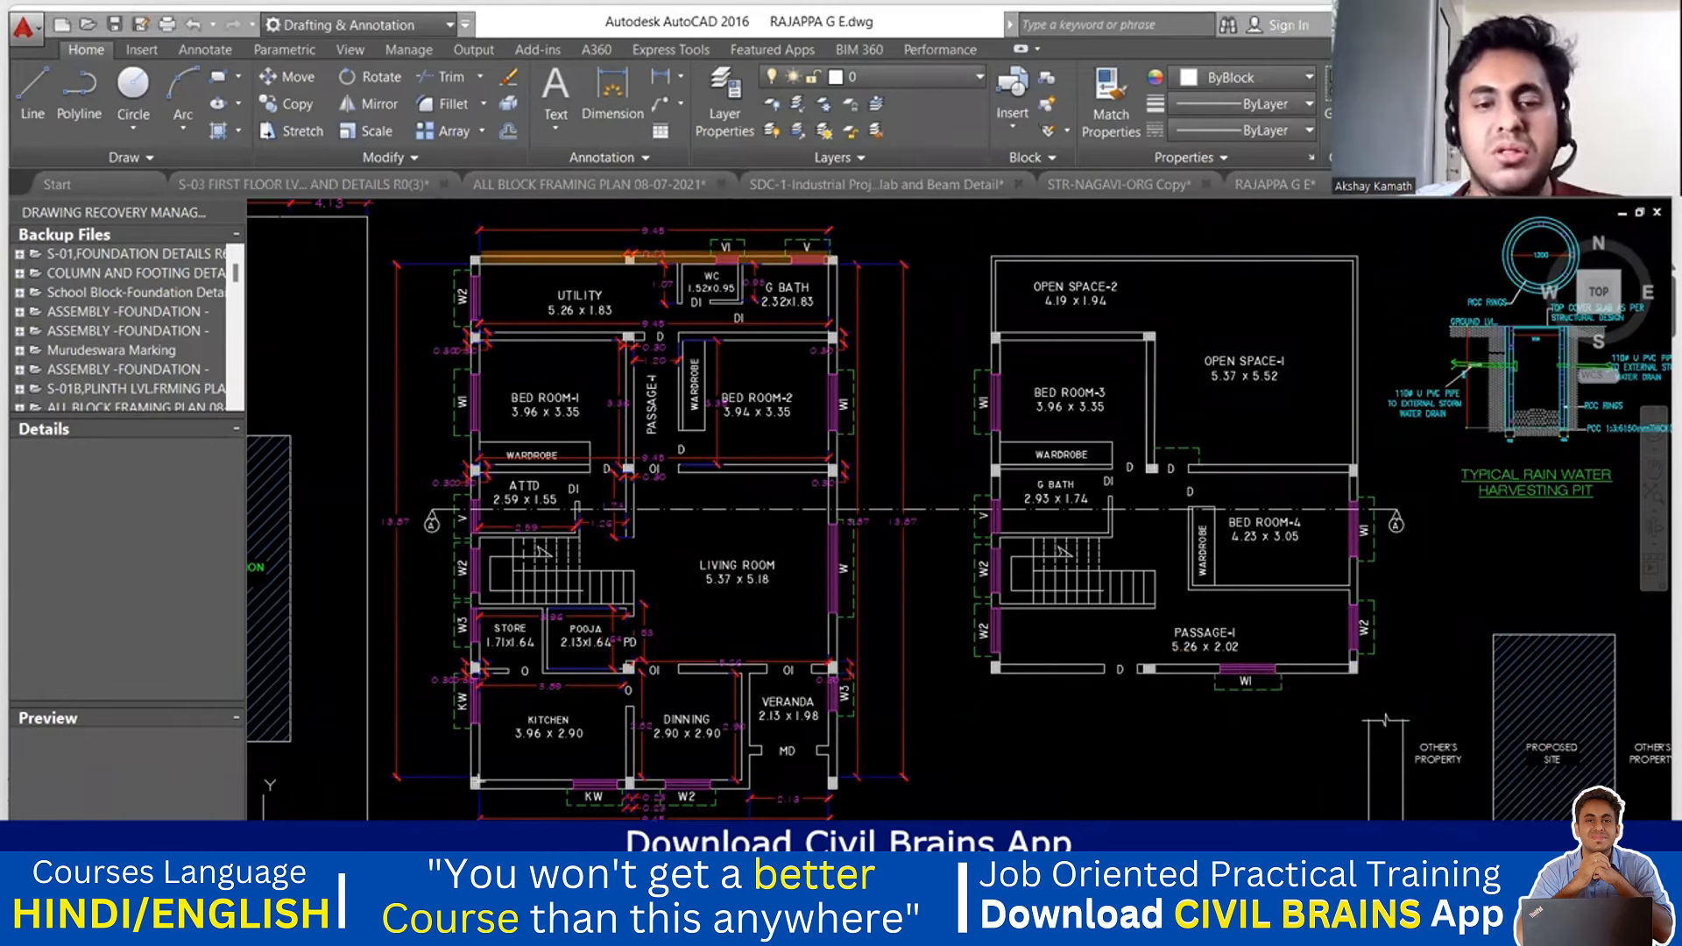
{"action": "mouse_move", "coordinate": [479, 779]}
{"action": "left_mouse_down"}
{"action": "mouse_move", "coordinate": [756, 734]}
{"action": "mouse_move", "coordinate": [808, 780]}
{"action": "left_mouse_up"}
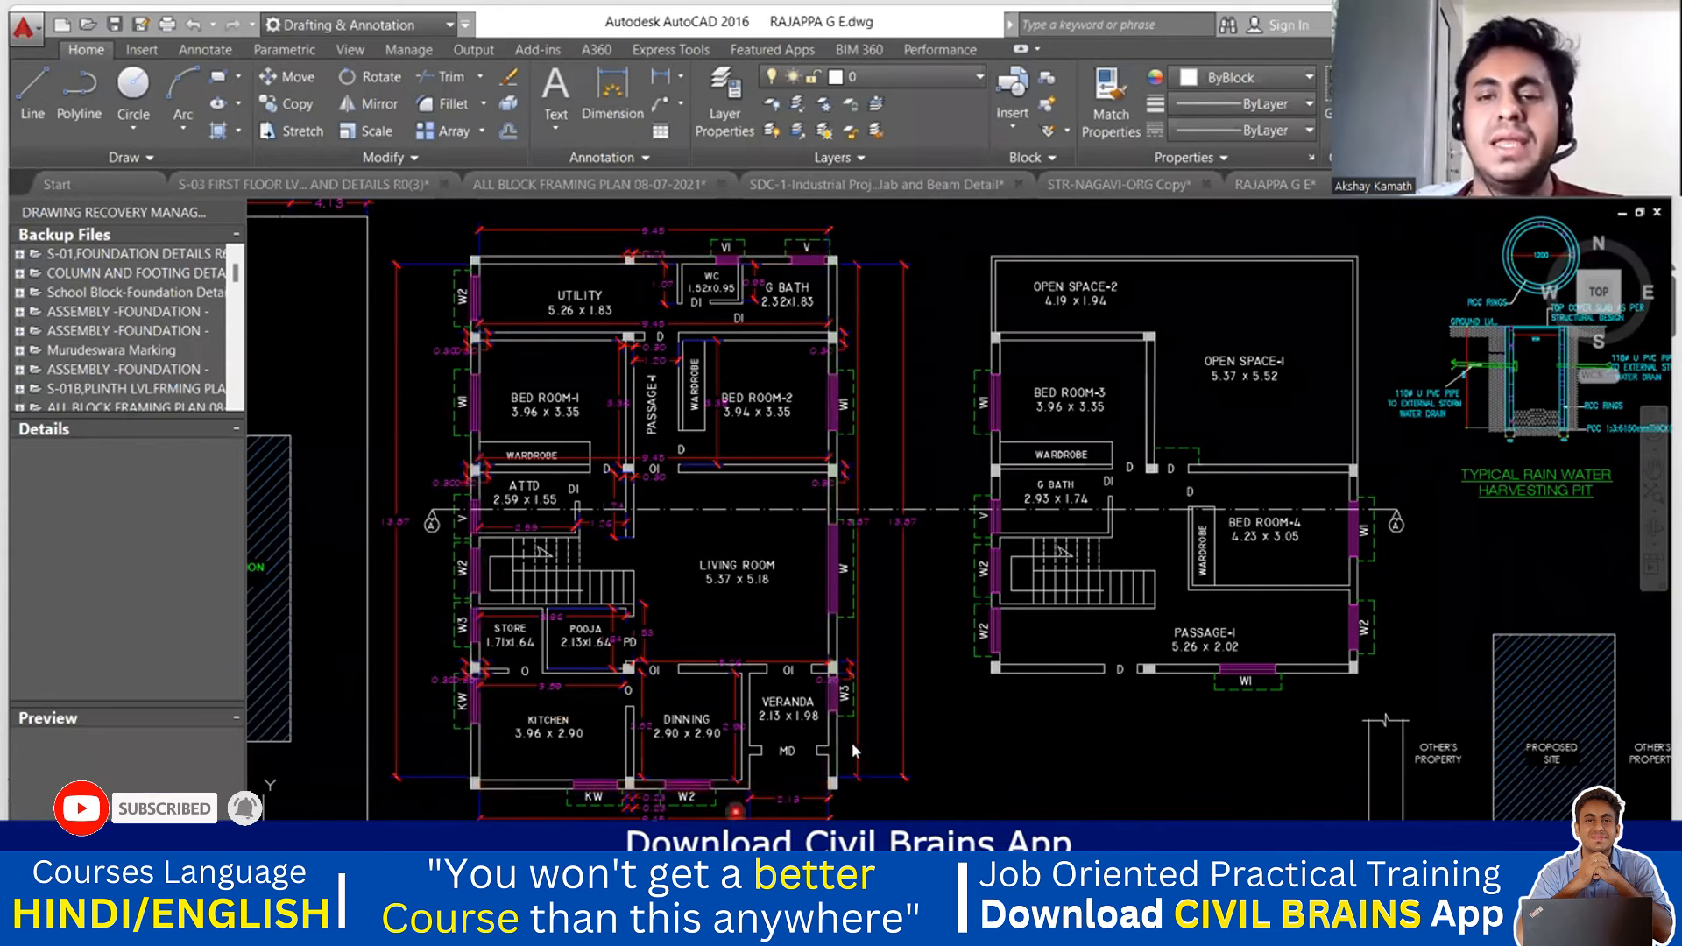
- Switch to Excel, review the completed sheet's 9" brickwork heading and horizontal outer wall row, and return to the blank measurement sheet
{"action": "mouse_move", "coordinate": [1154, 921]}
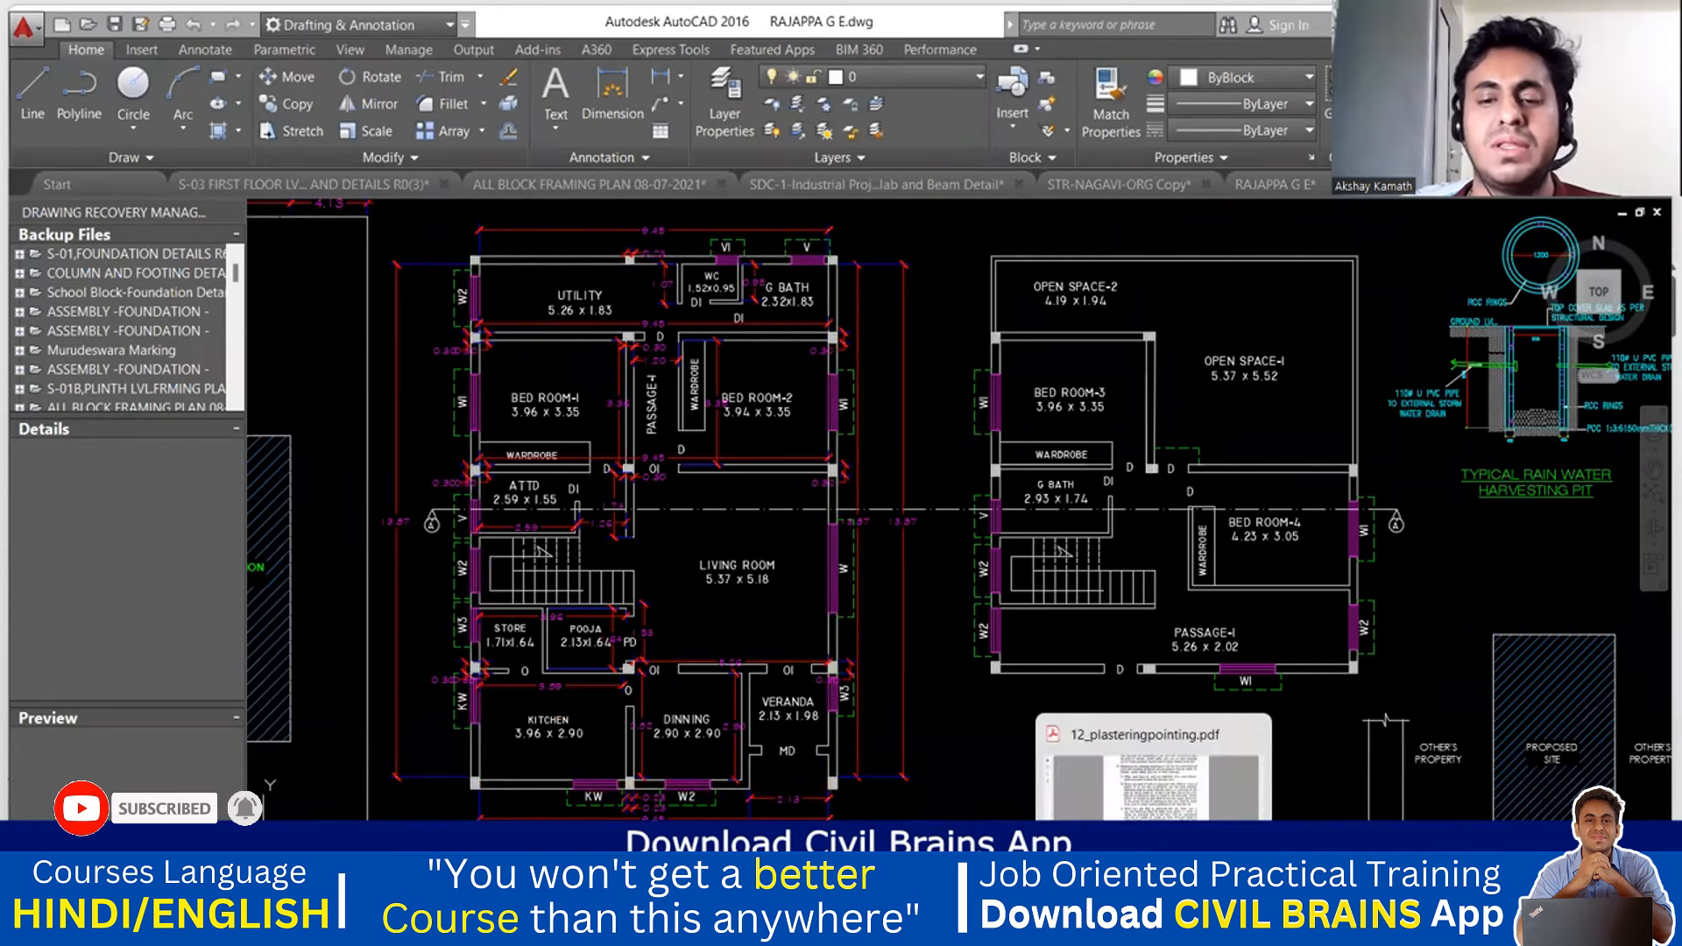
{"action": "left_click", "coordinate": [1007, 921]}
{"action": "left_click", "coordinate": [438, 863]}
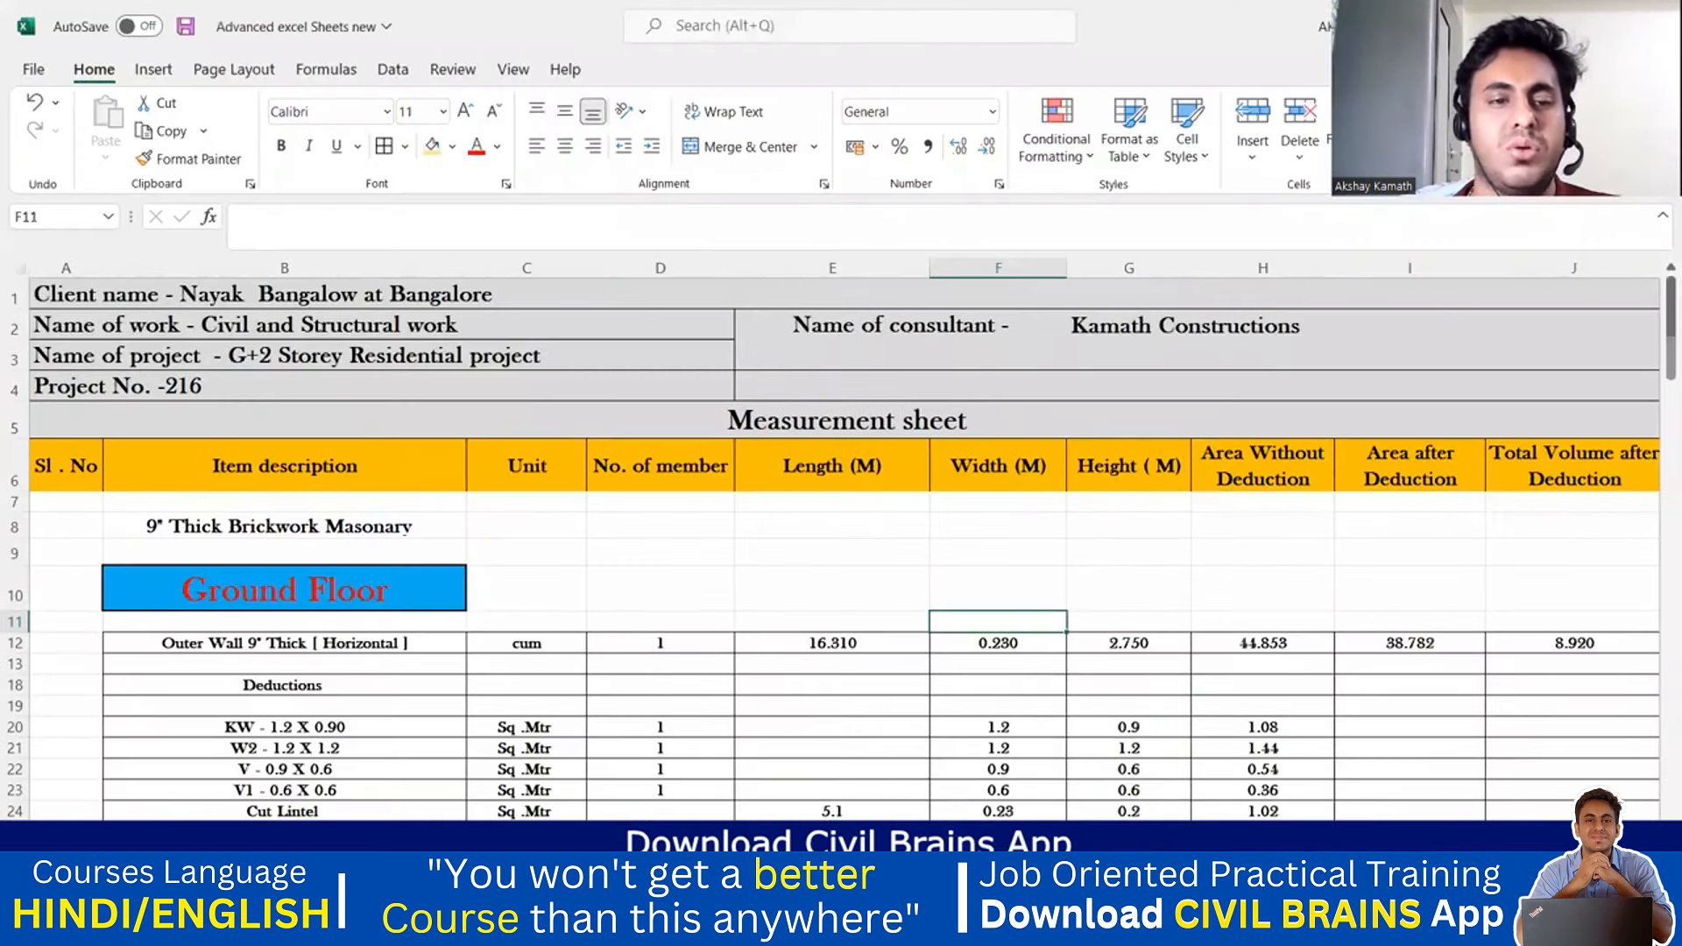
{"action": "left_click", "coordinate": [305, 645]}
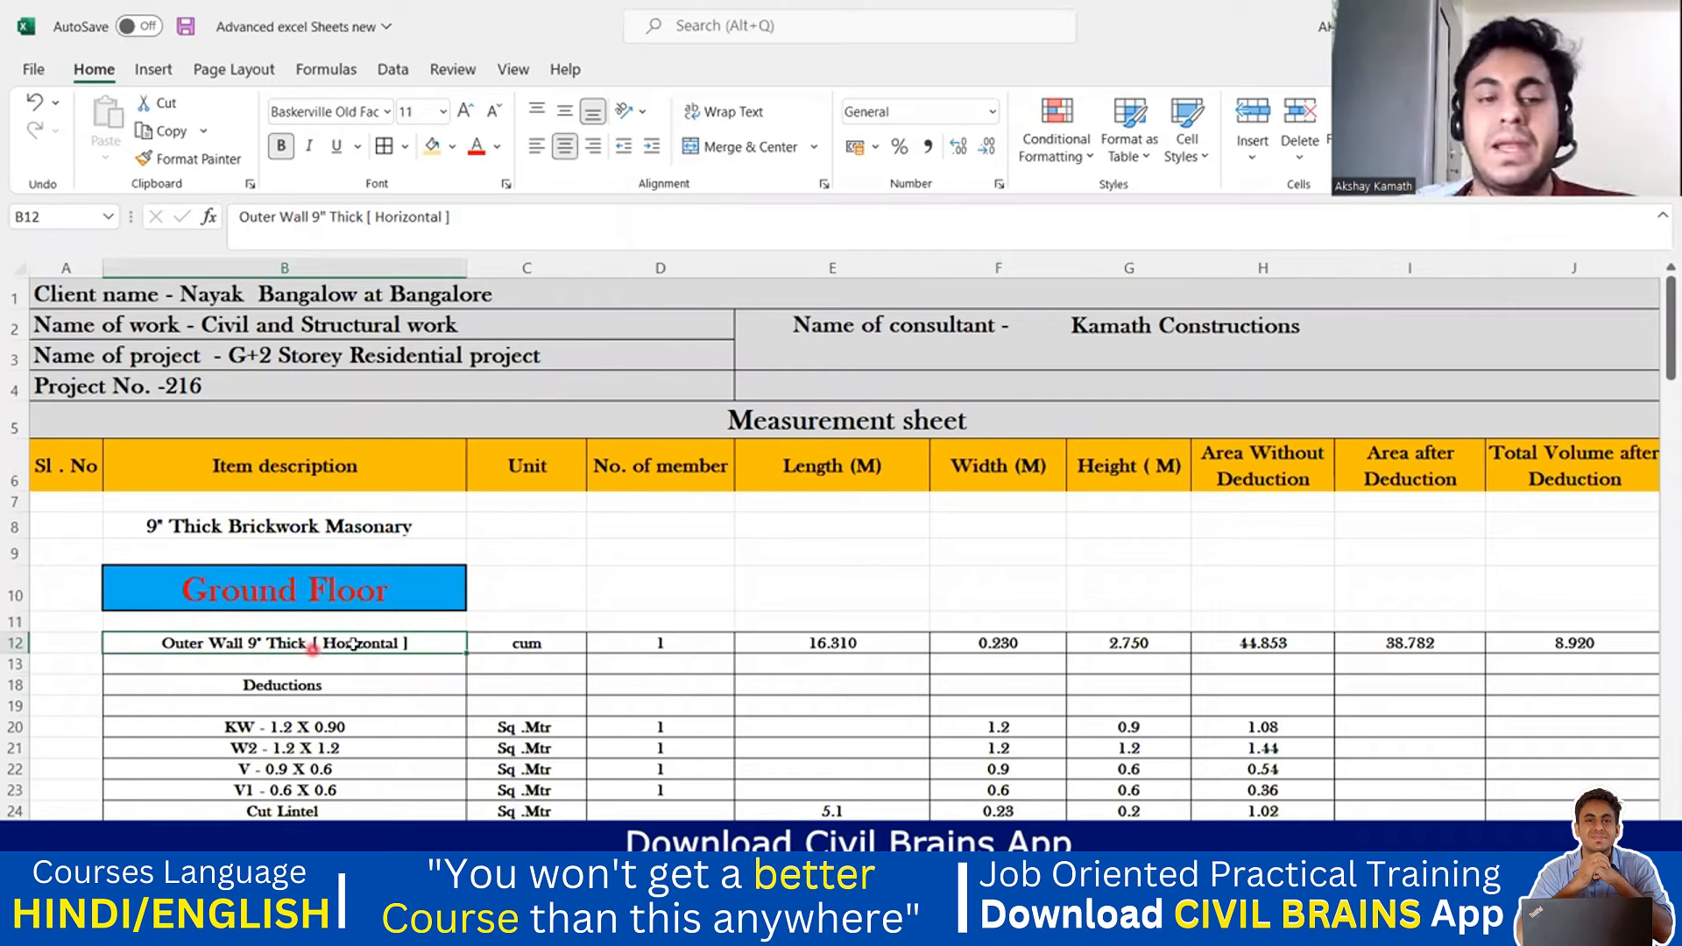
{"action": "left_click", "coordinate": [188, 554]}
{"action": "left_click", "coordinate": [255, 532]}
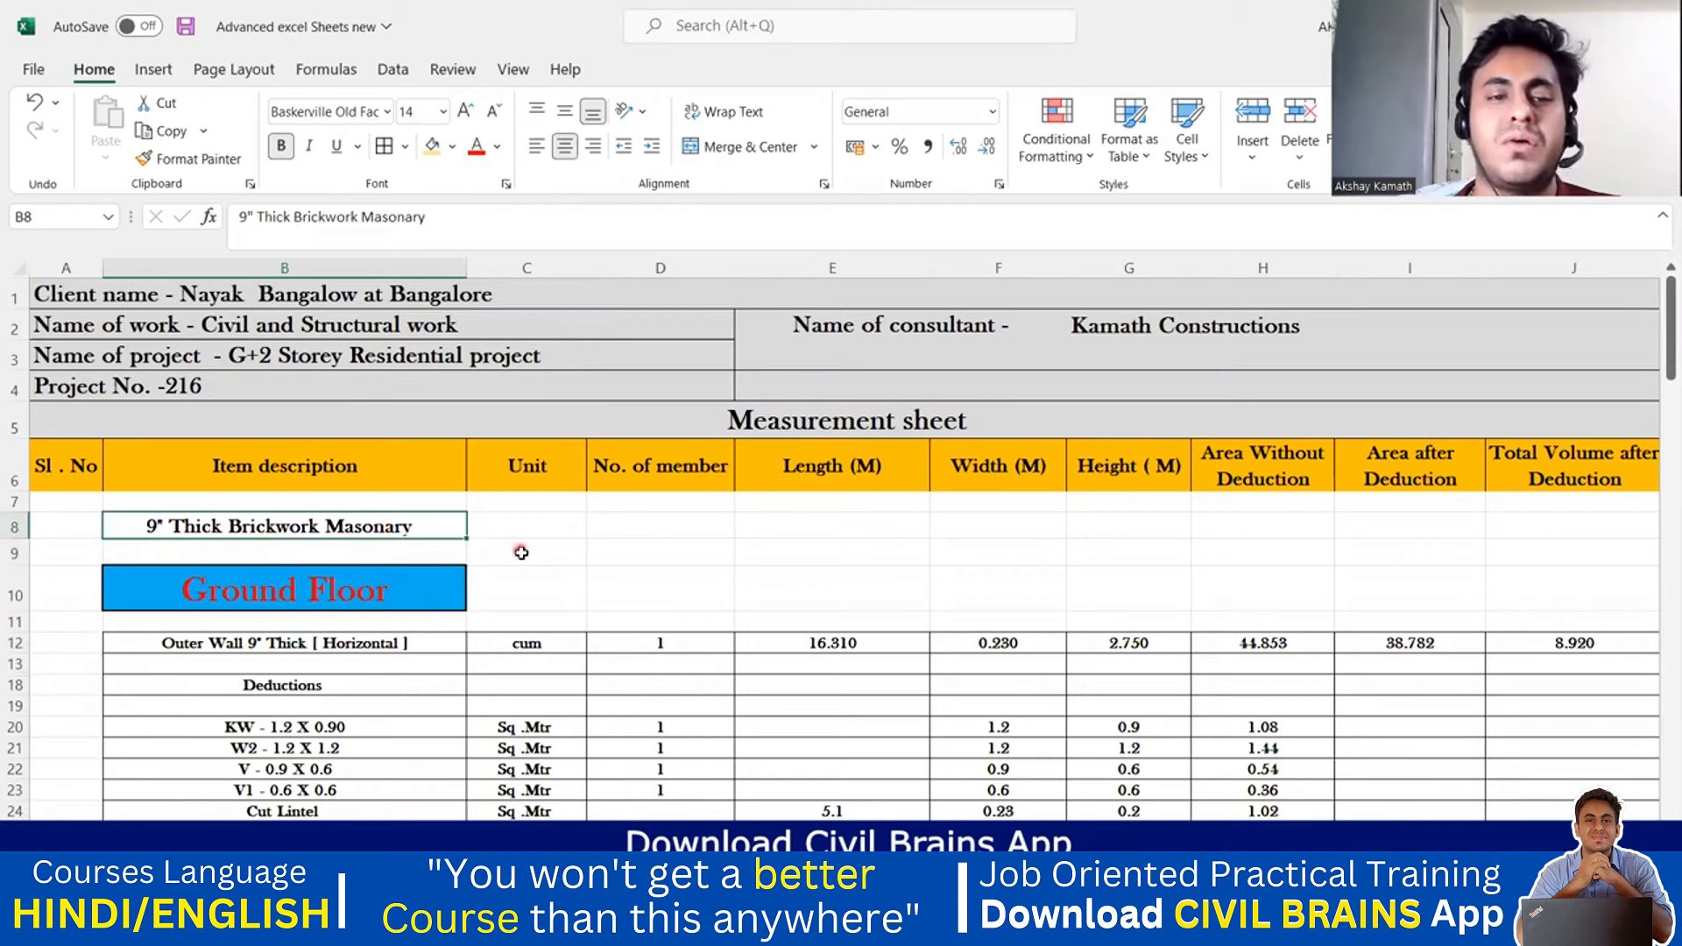
{"action": "left_click", "coordinate": [755, 843]}
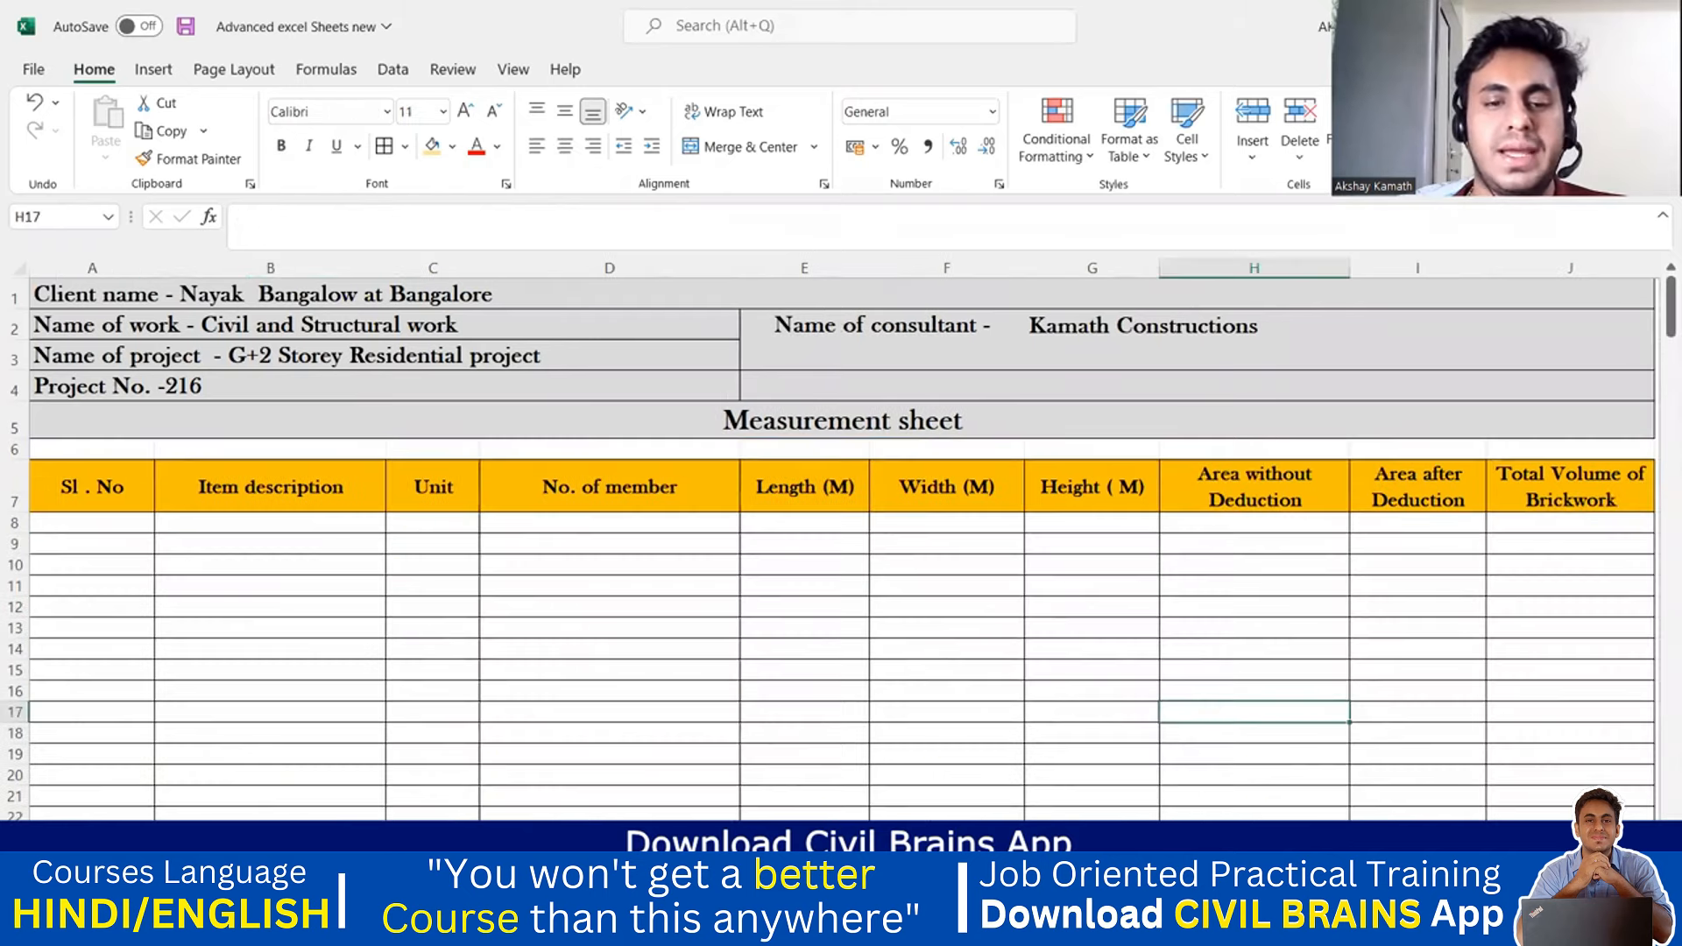
- Copy the "9" Thick Brickwork Masonary" heading from the completed sheet into cell B9 of the blank sheet and widen column B to fit
{"action": "left_click", "coordinate": [653, 843]}
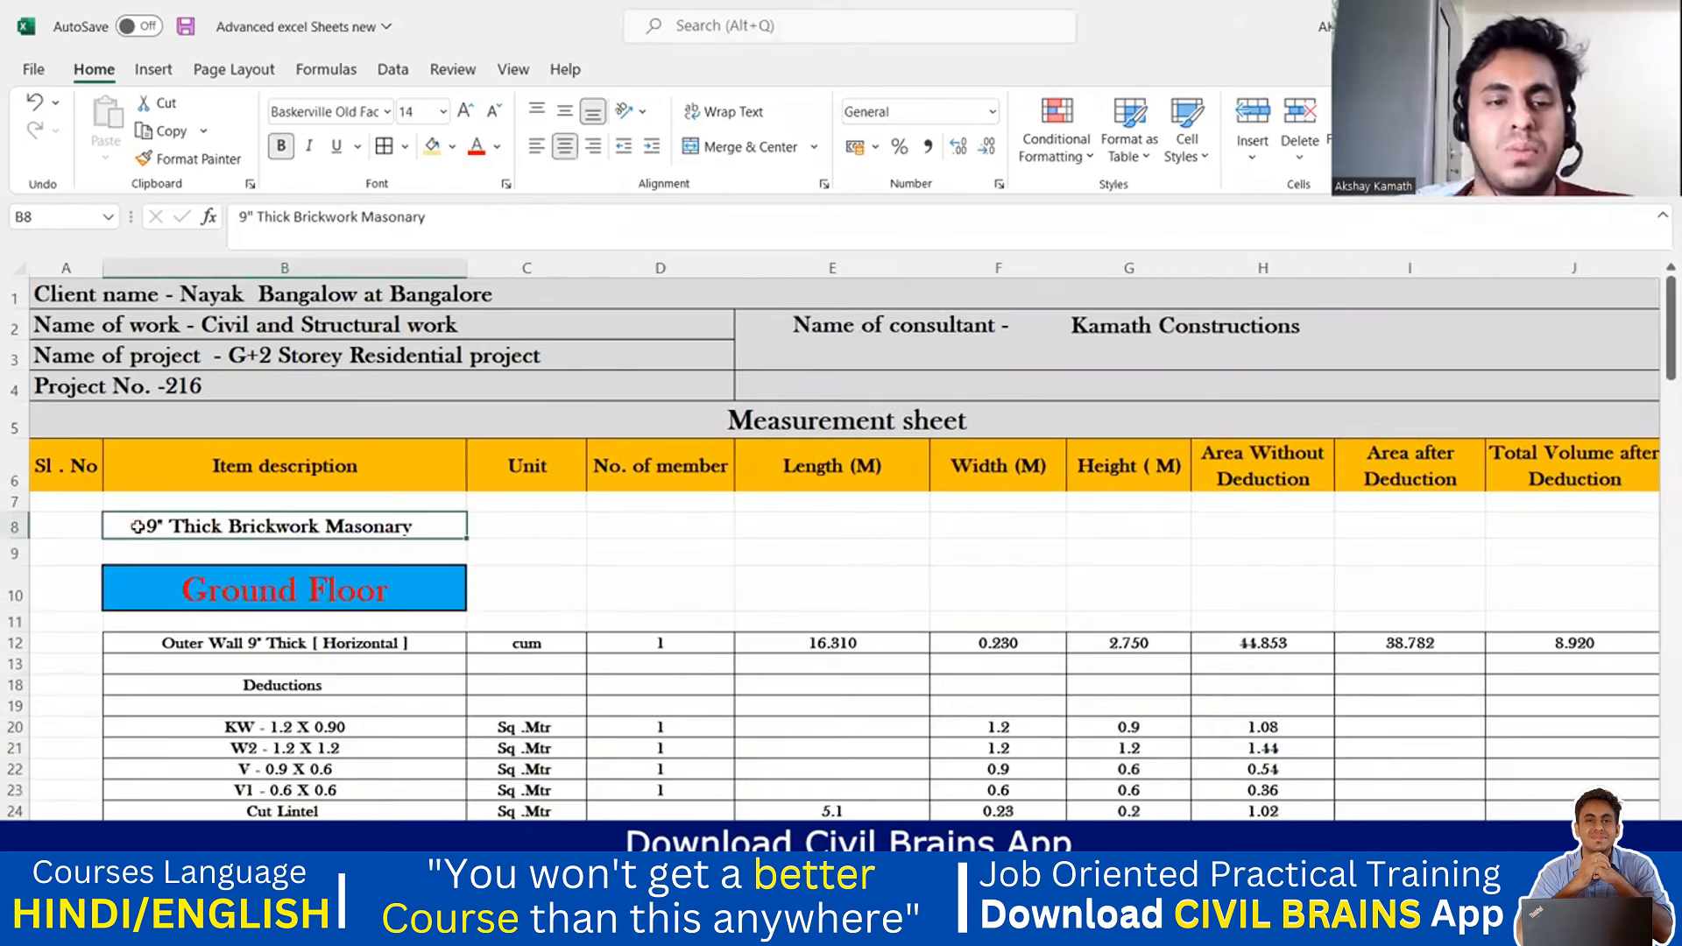
{"action": "left_click", "coordinate": [755, 842]}
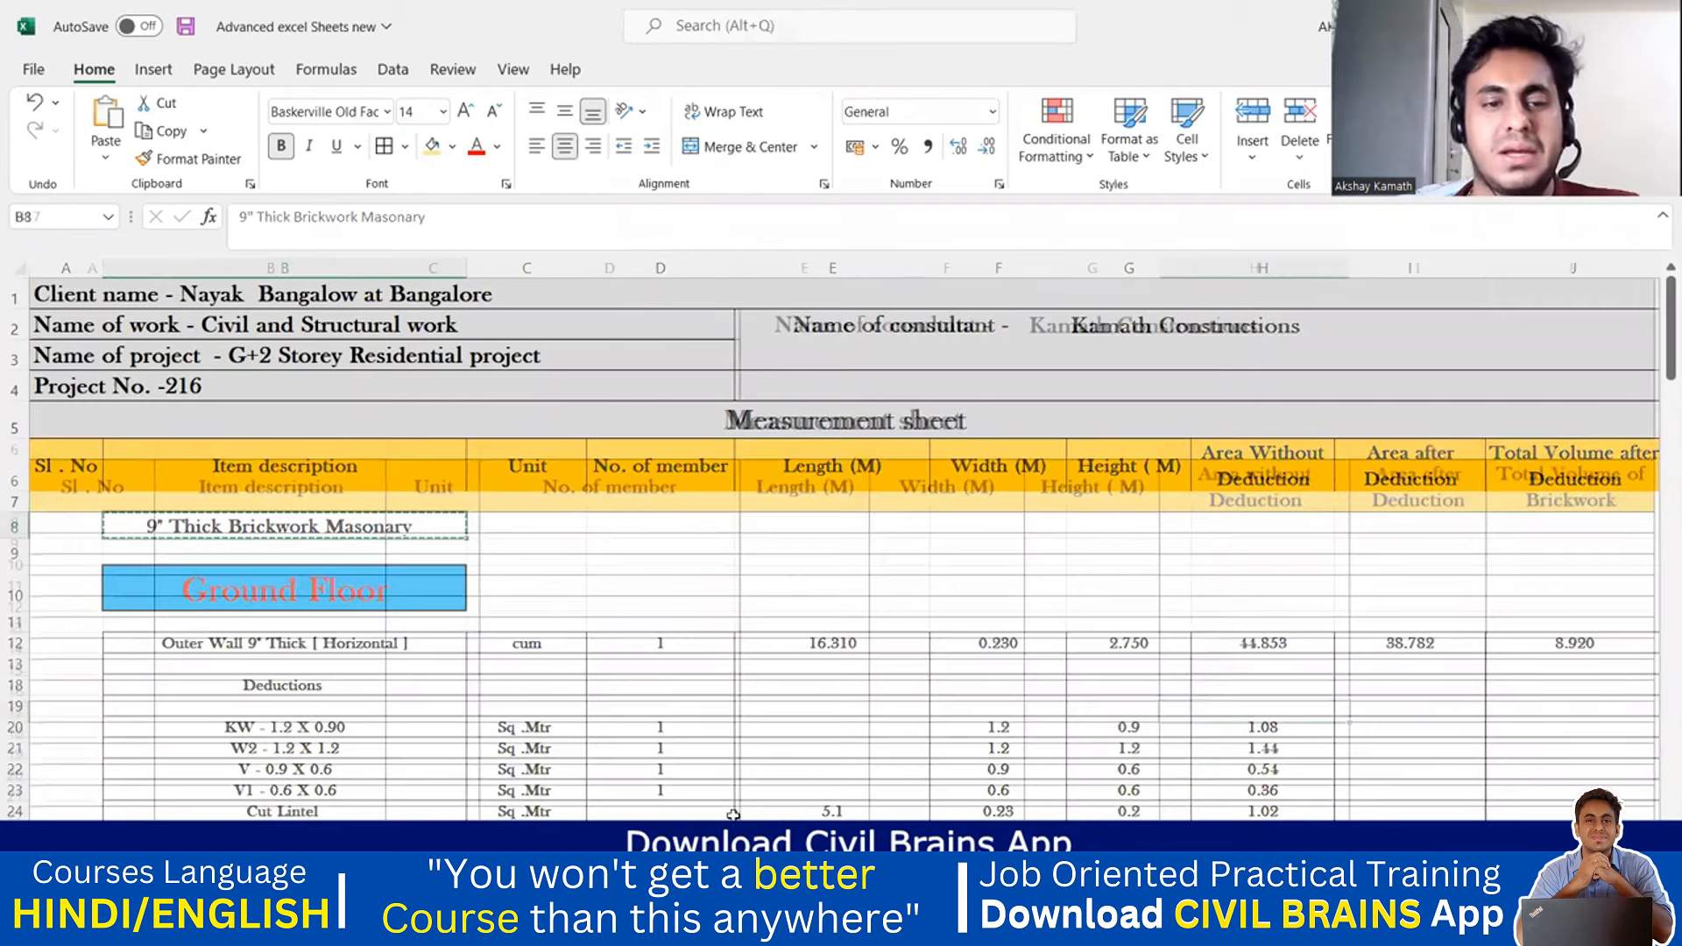
{"action": "left_click", "coordinate": [208, 536]}
{"action": "type", "text": "9\" Thick Brickwork Masonary"}
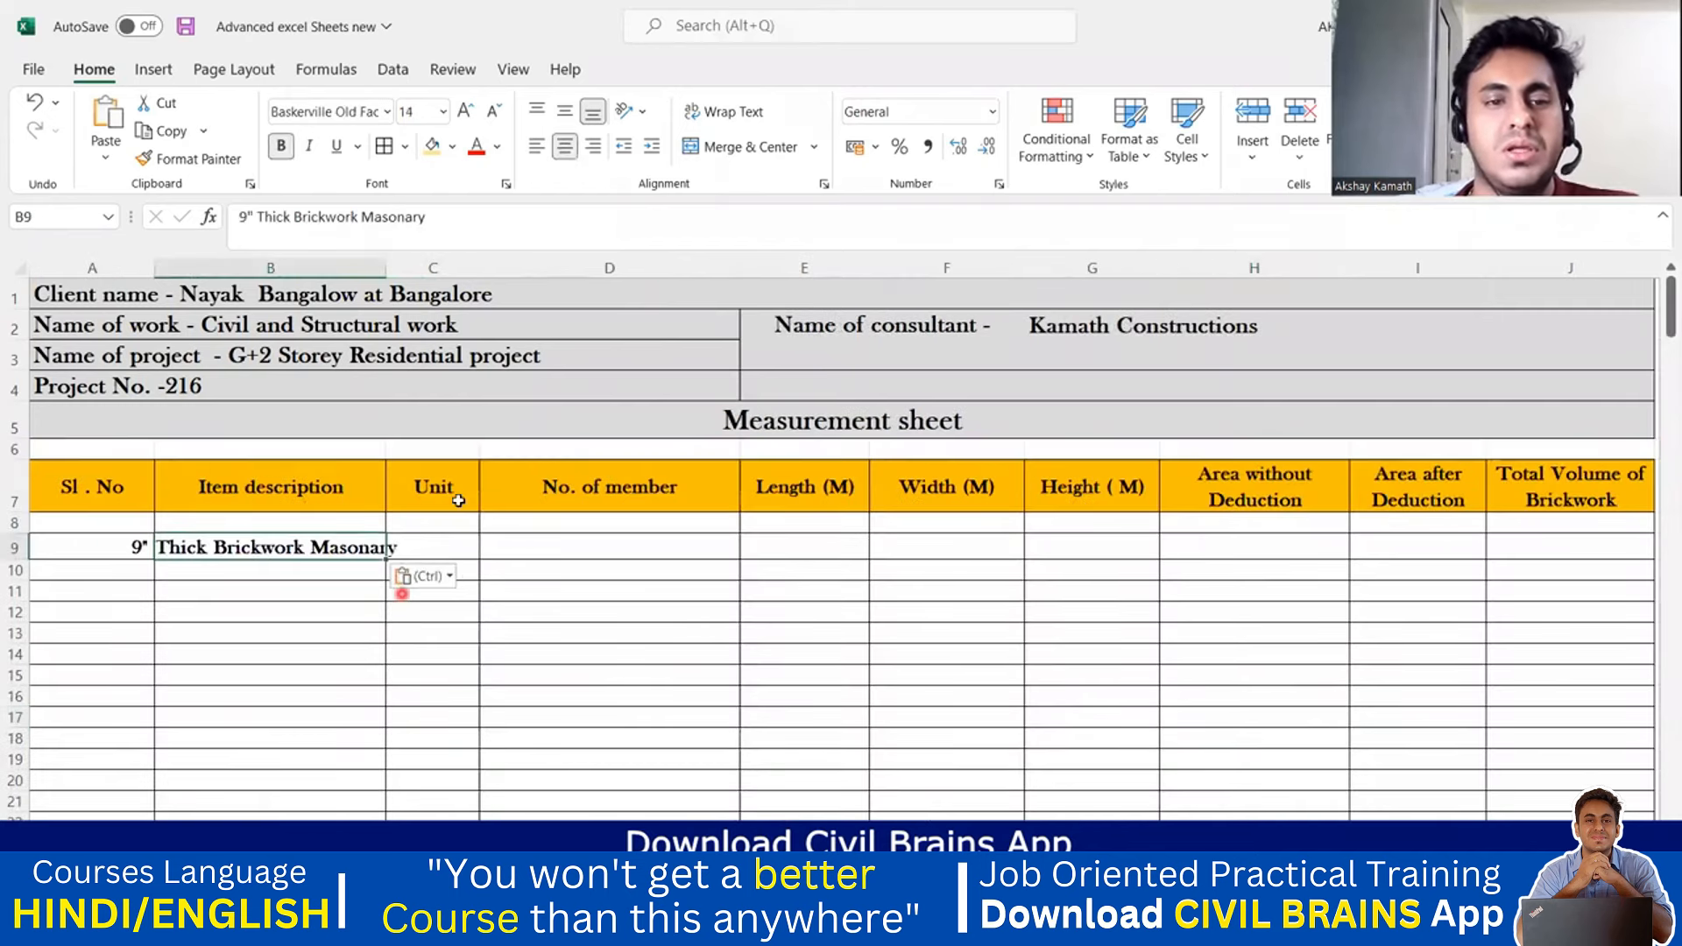
{"action": "left_click_drag", "start_coordinate": [383, 271], "coordinate": [442, 271]}
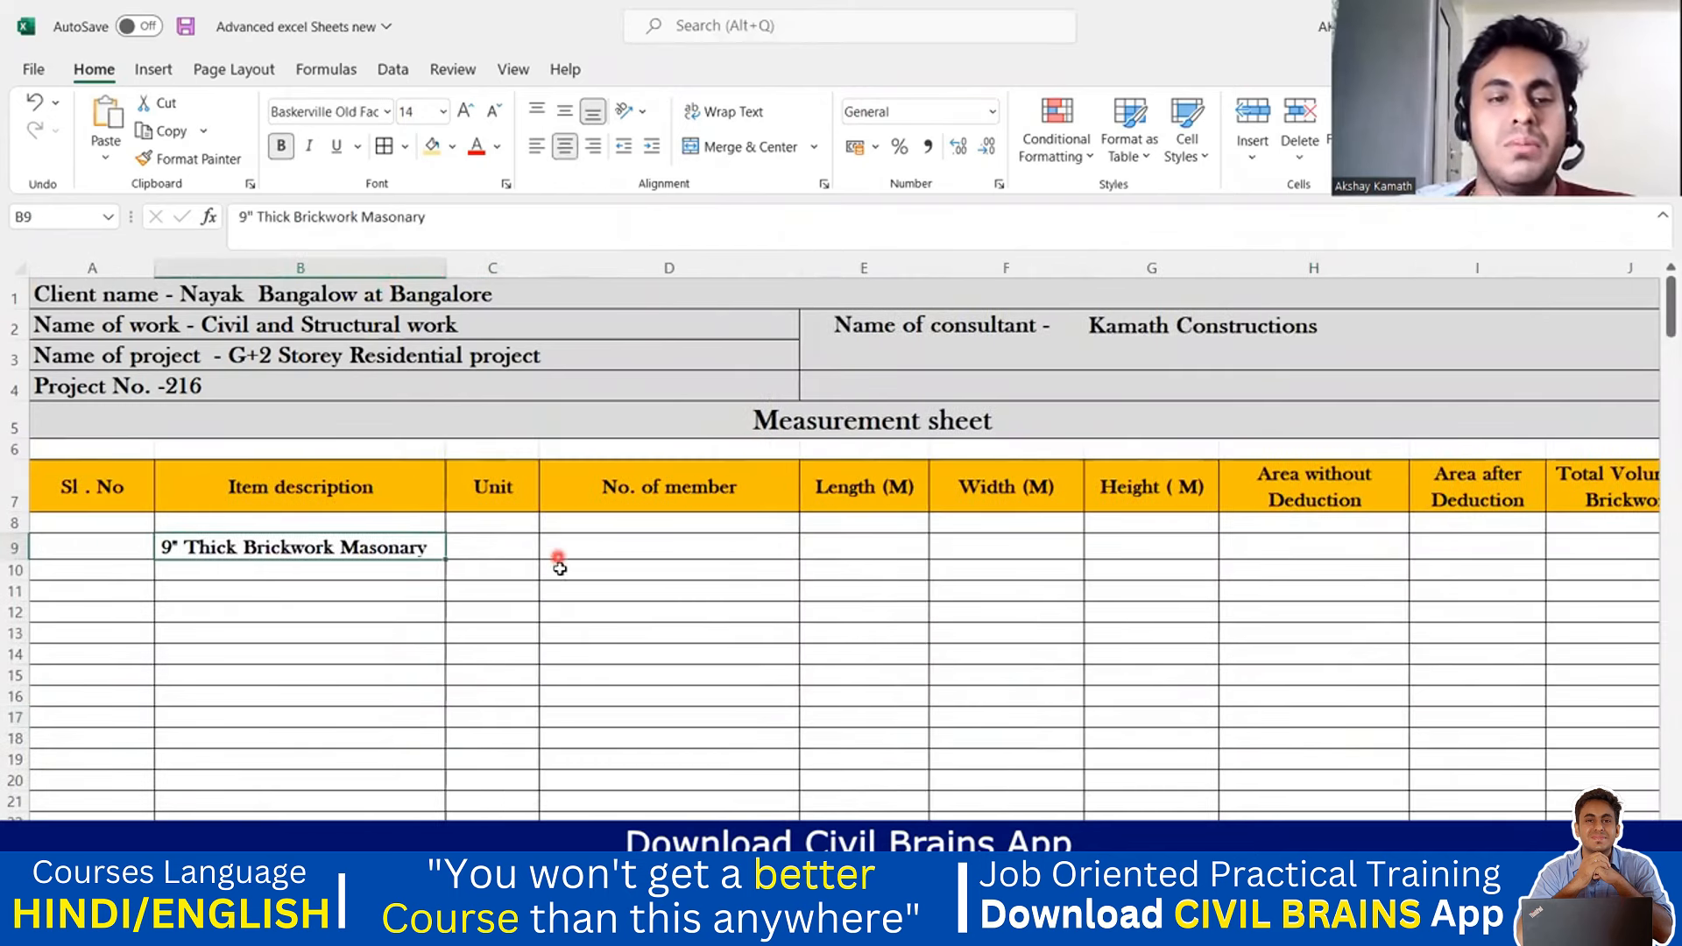
{"action": "left_click", "coordinate": [556, 567]}
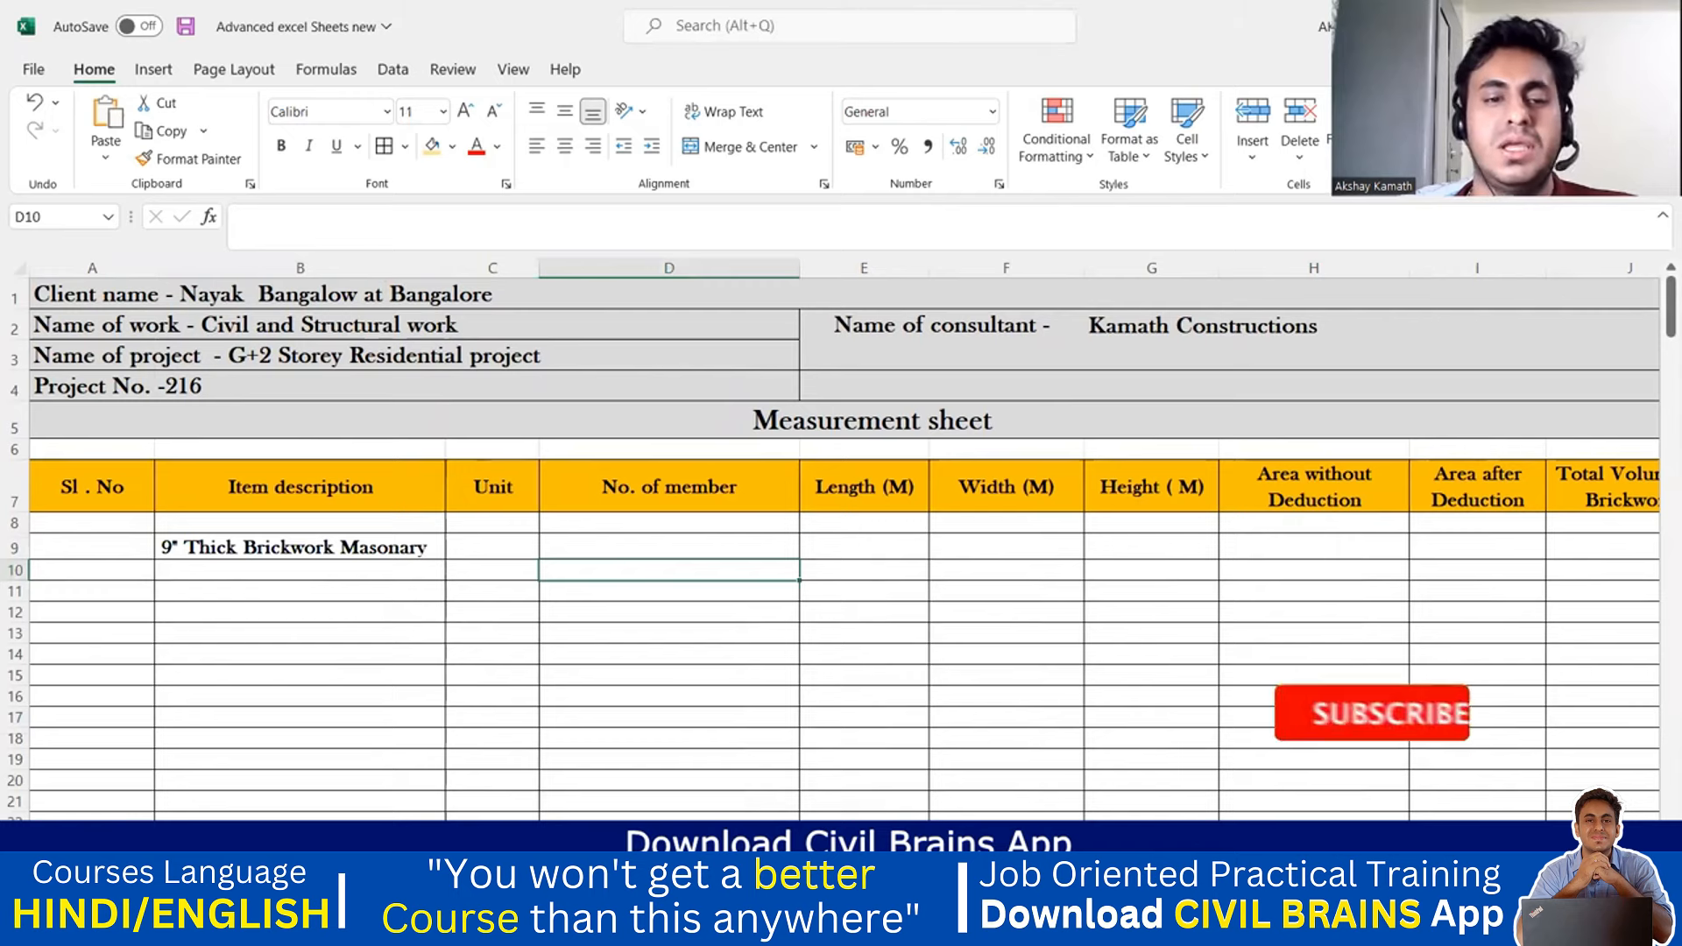
- Review the completed sheet's Ground Floor heading, outer wall rows and deductions, and inspect the horizontal wall's height formula
{"action": "left_click", "coordinate": [627, 842]}
{"action": "left_click", "coordinate": [656, 582]}
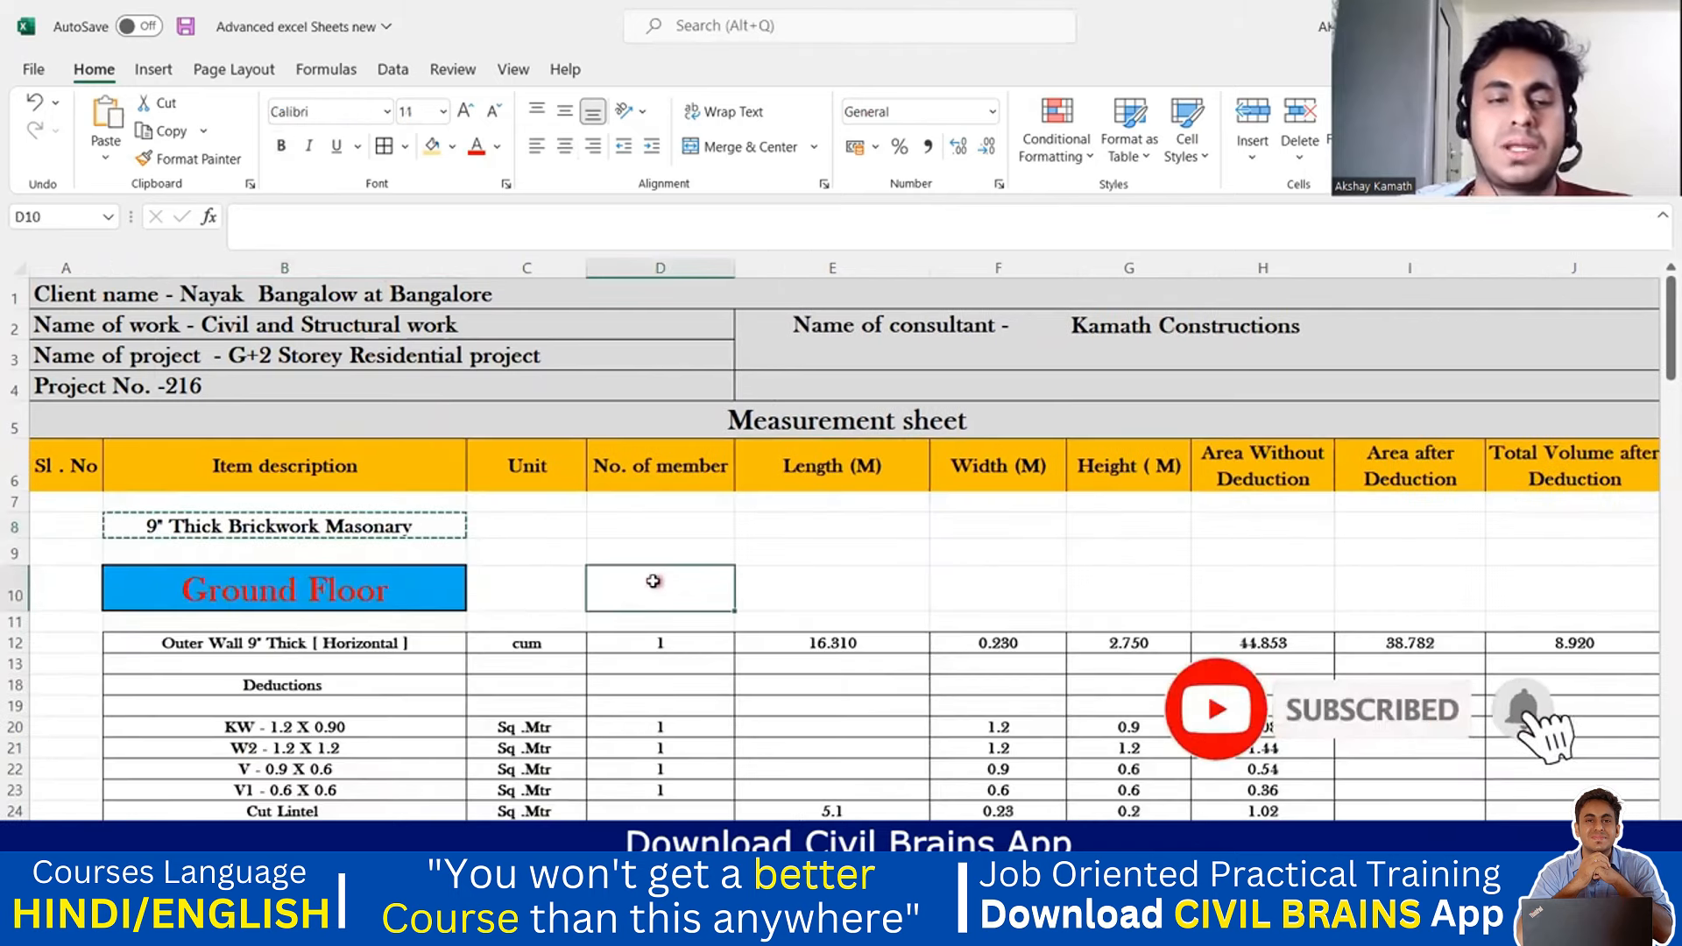
{"action": "scroll", "coordinate": [455, 599], "scroll_direction": "down", "scroll_amount": 3}
{"action": "scroll", "coordinate": [496, 623], "scroll_direction": "down", "scroll_amount": 4}
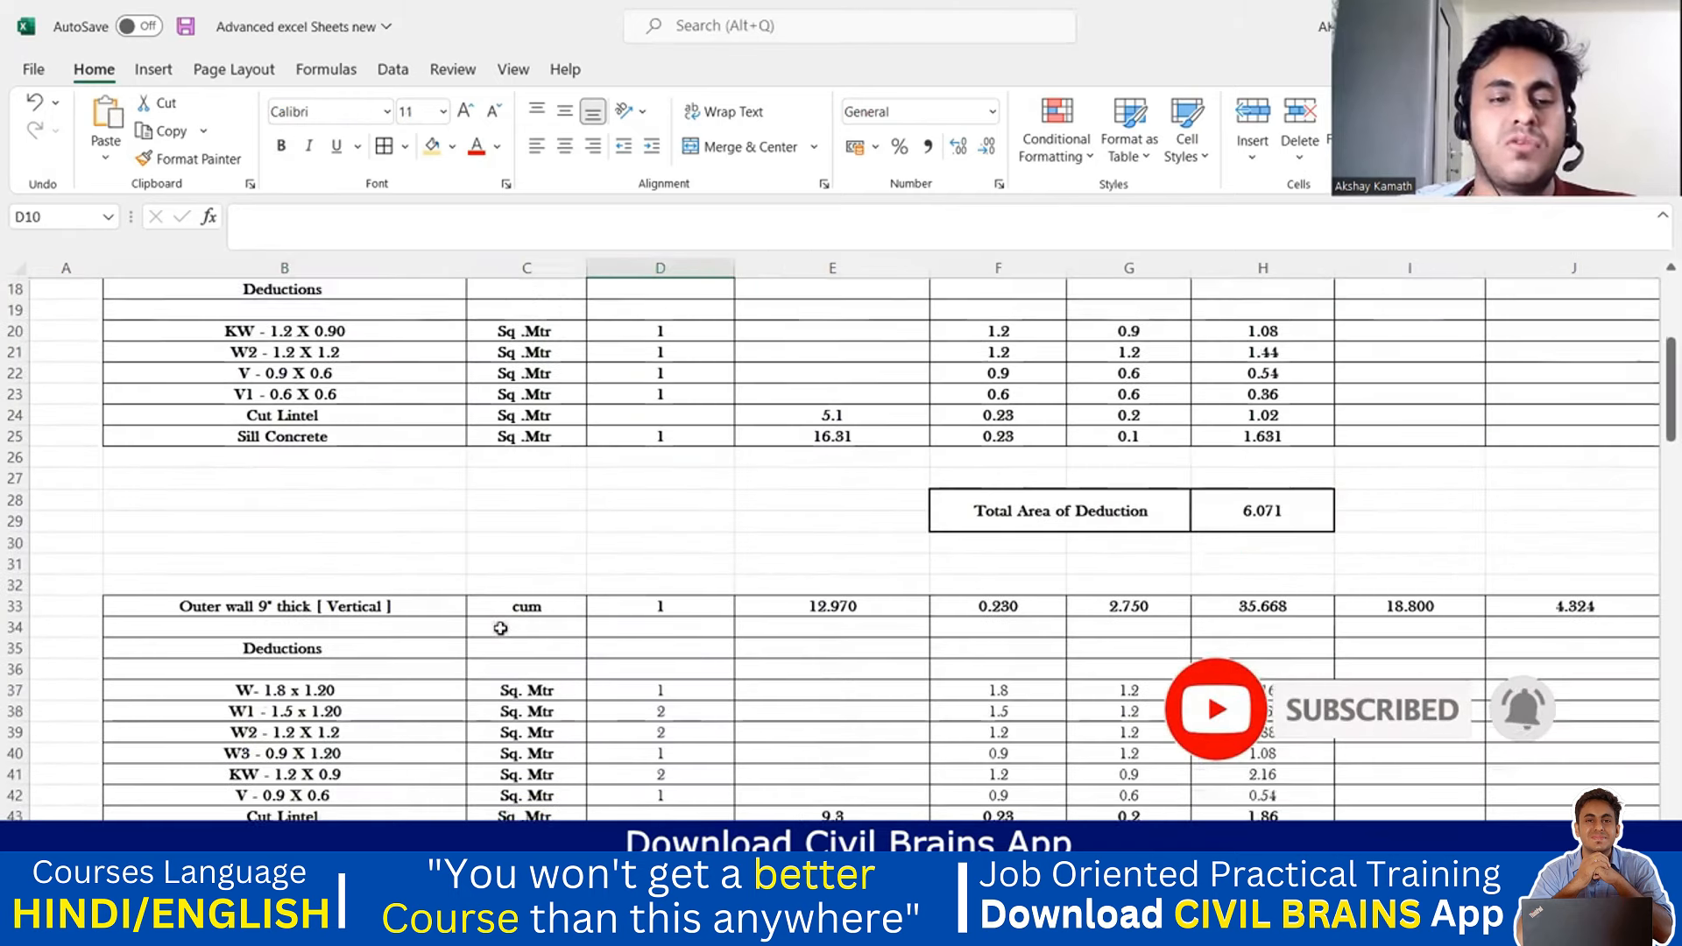
{"action": "scroll", "coordinate": [499, 628], "scroll_direction": "up", "scroll_amount": 4}
{"action": "scroll", "coordinate": [450, 587], "scroll_direction": "up", "scroll_amount": 2}
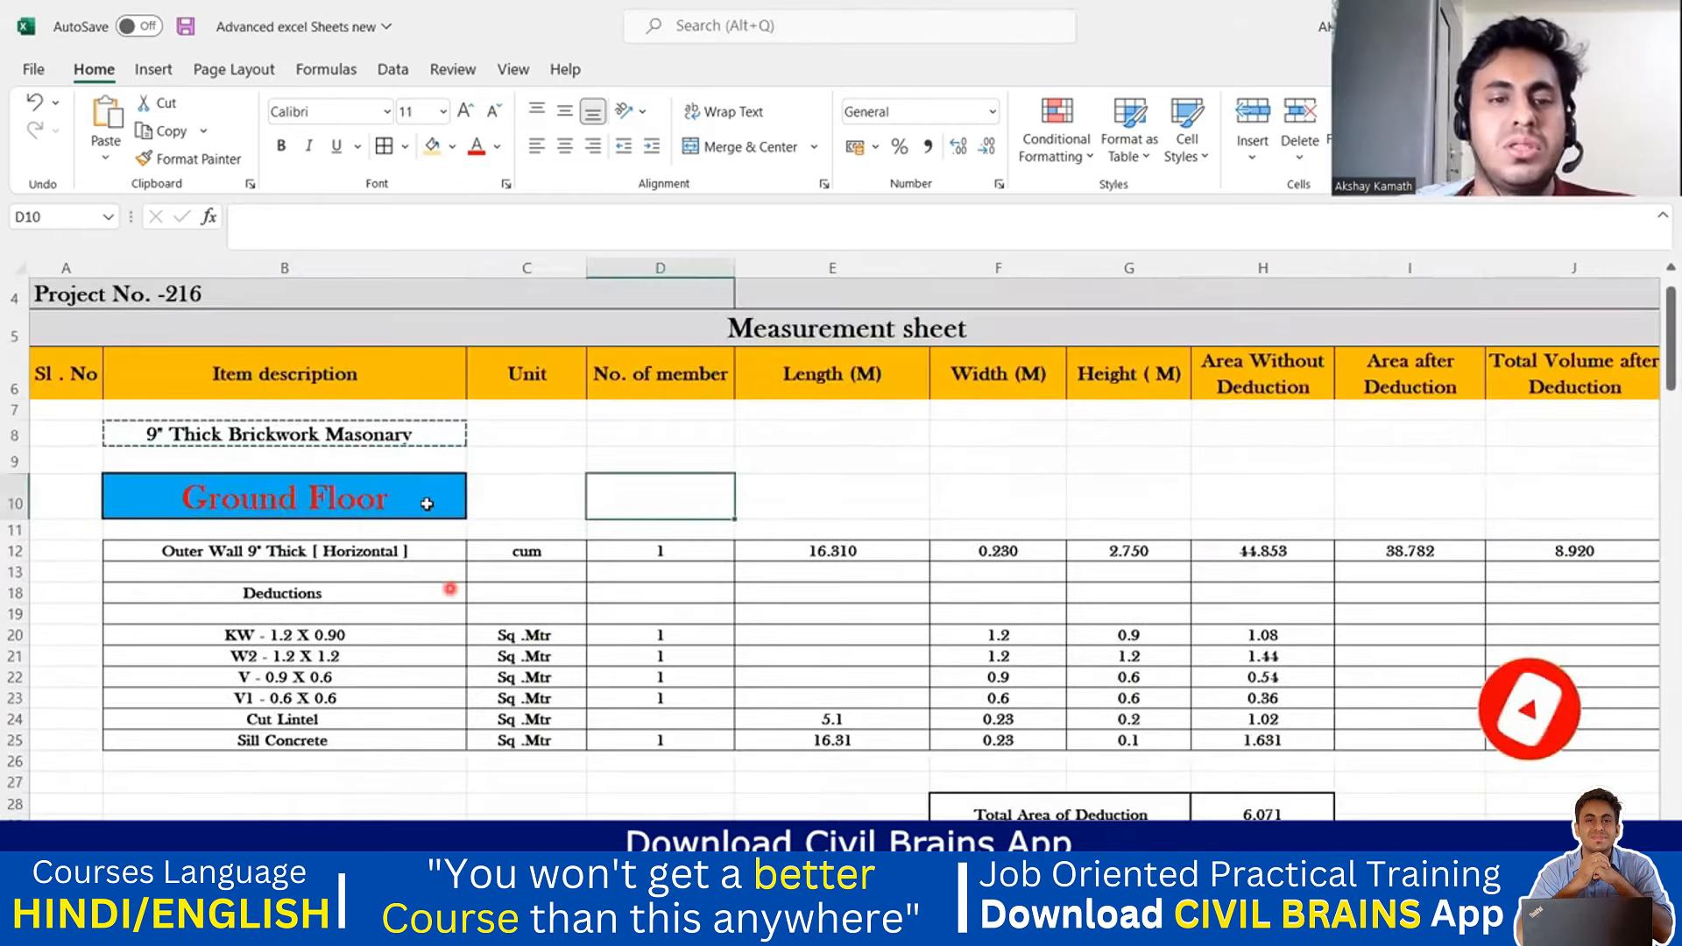
{"action": "left_click", "coordinate": [451, 512]}
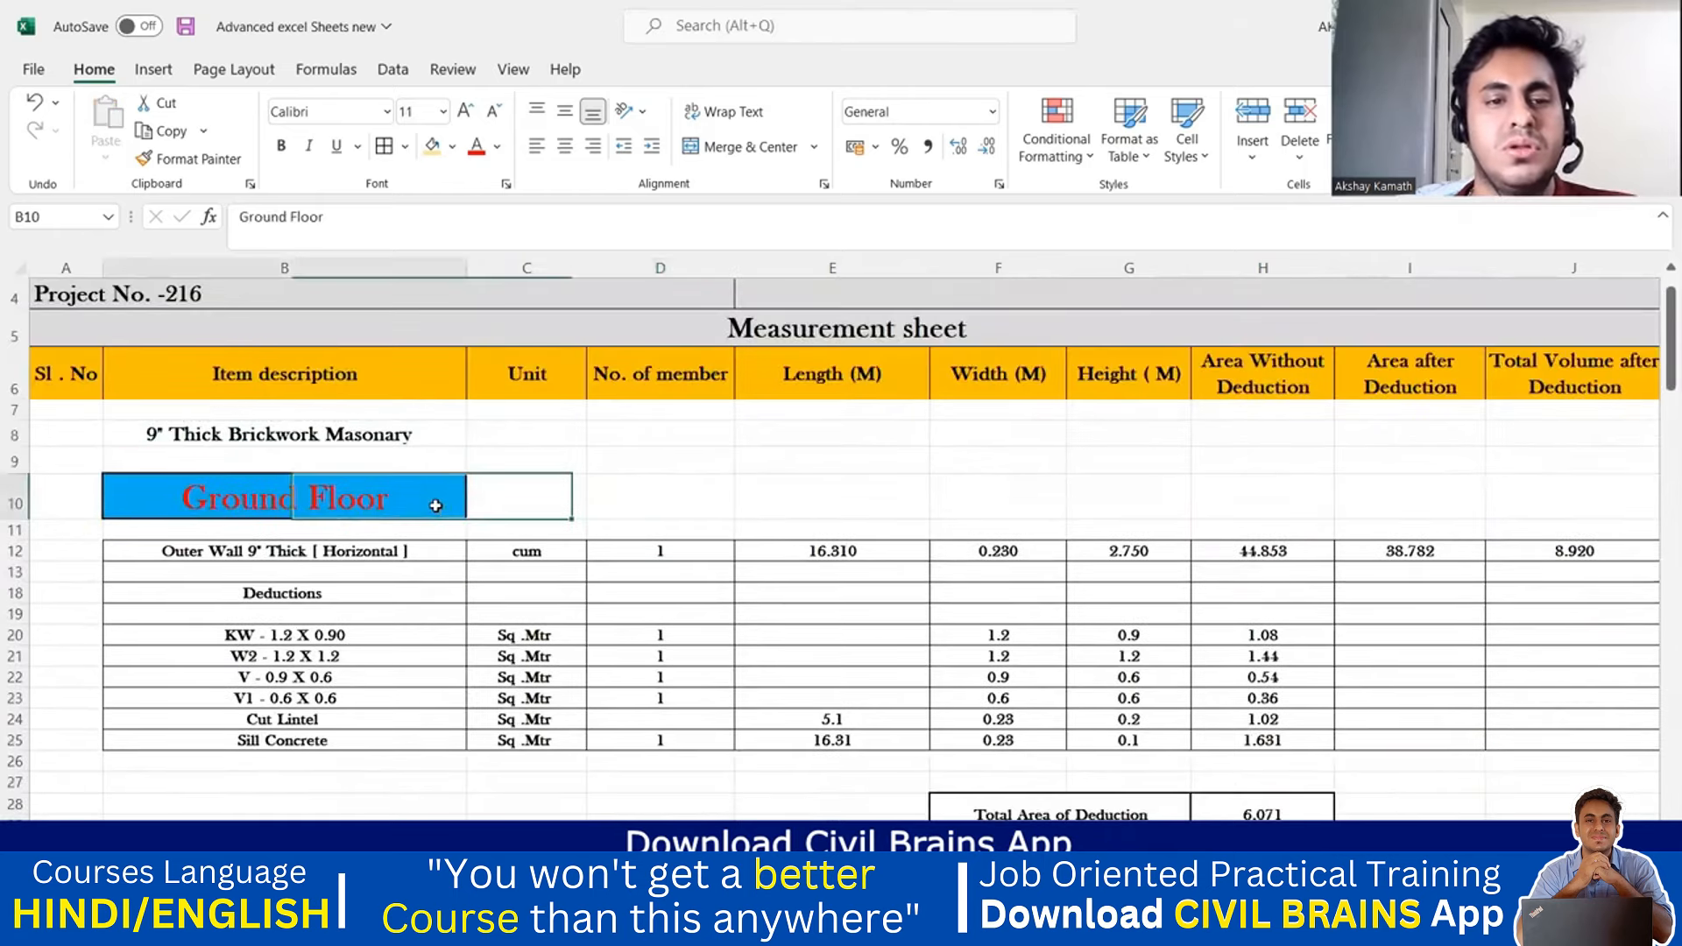
{"action": "left_click", "coordinate": [1130, 555]}
{"action": "left_click", "coordinate": [388, 505]}
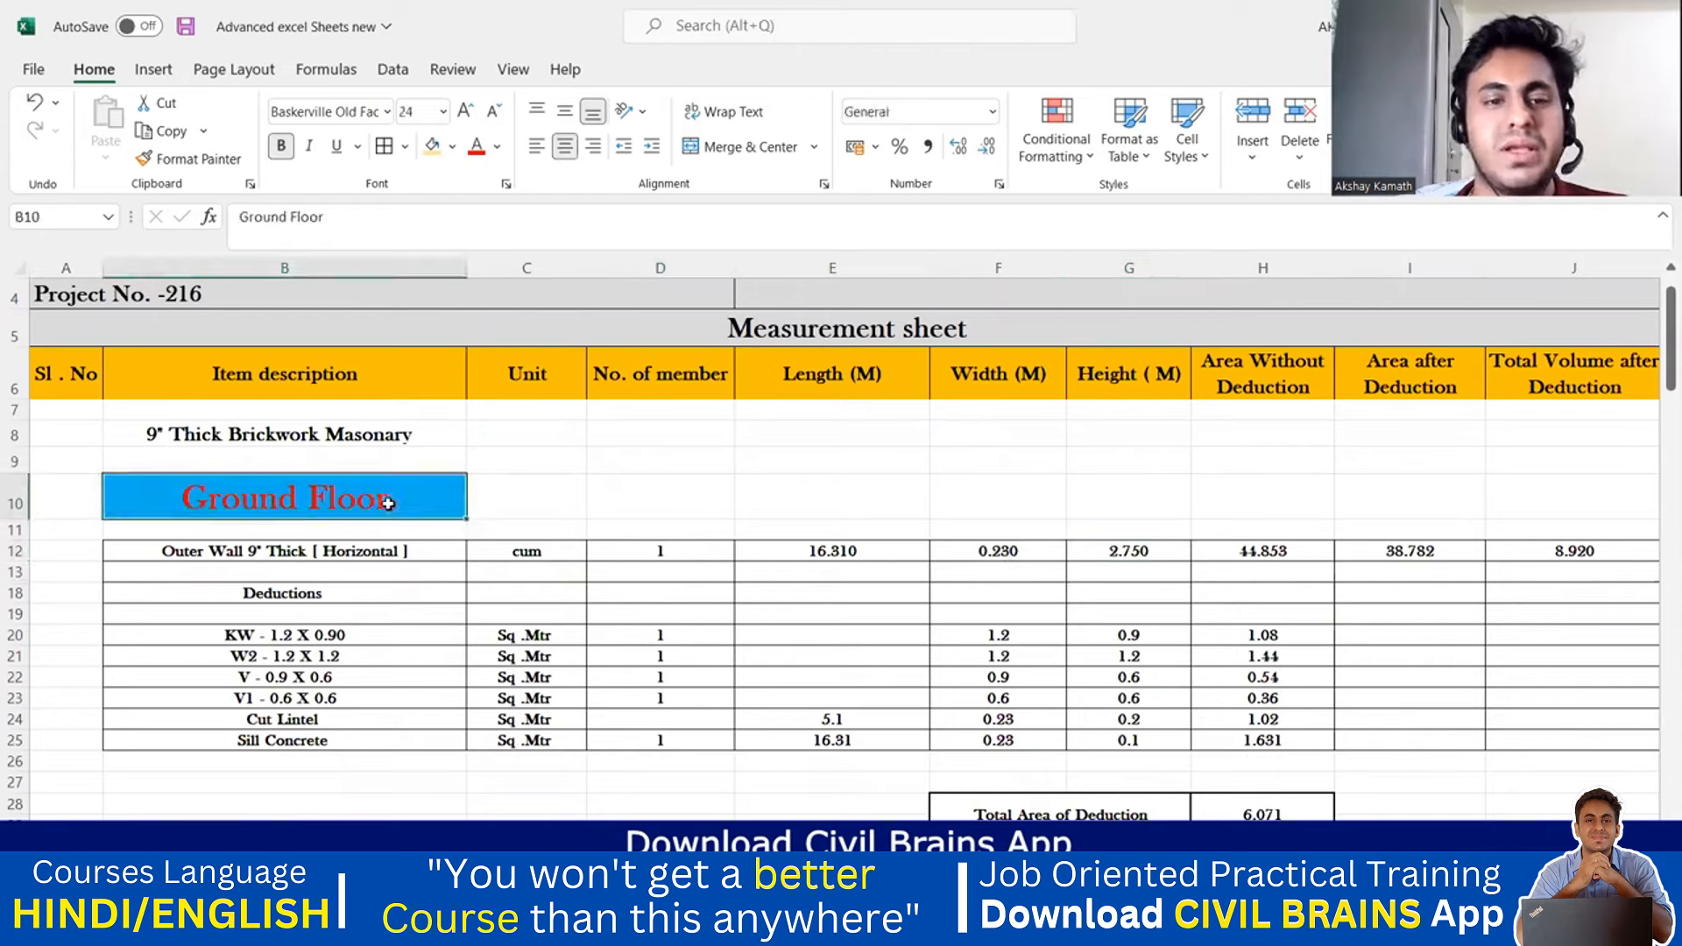
{"action": "left_click", "coordinate": [1156, 557]}
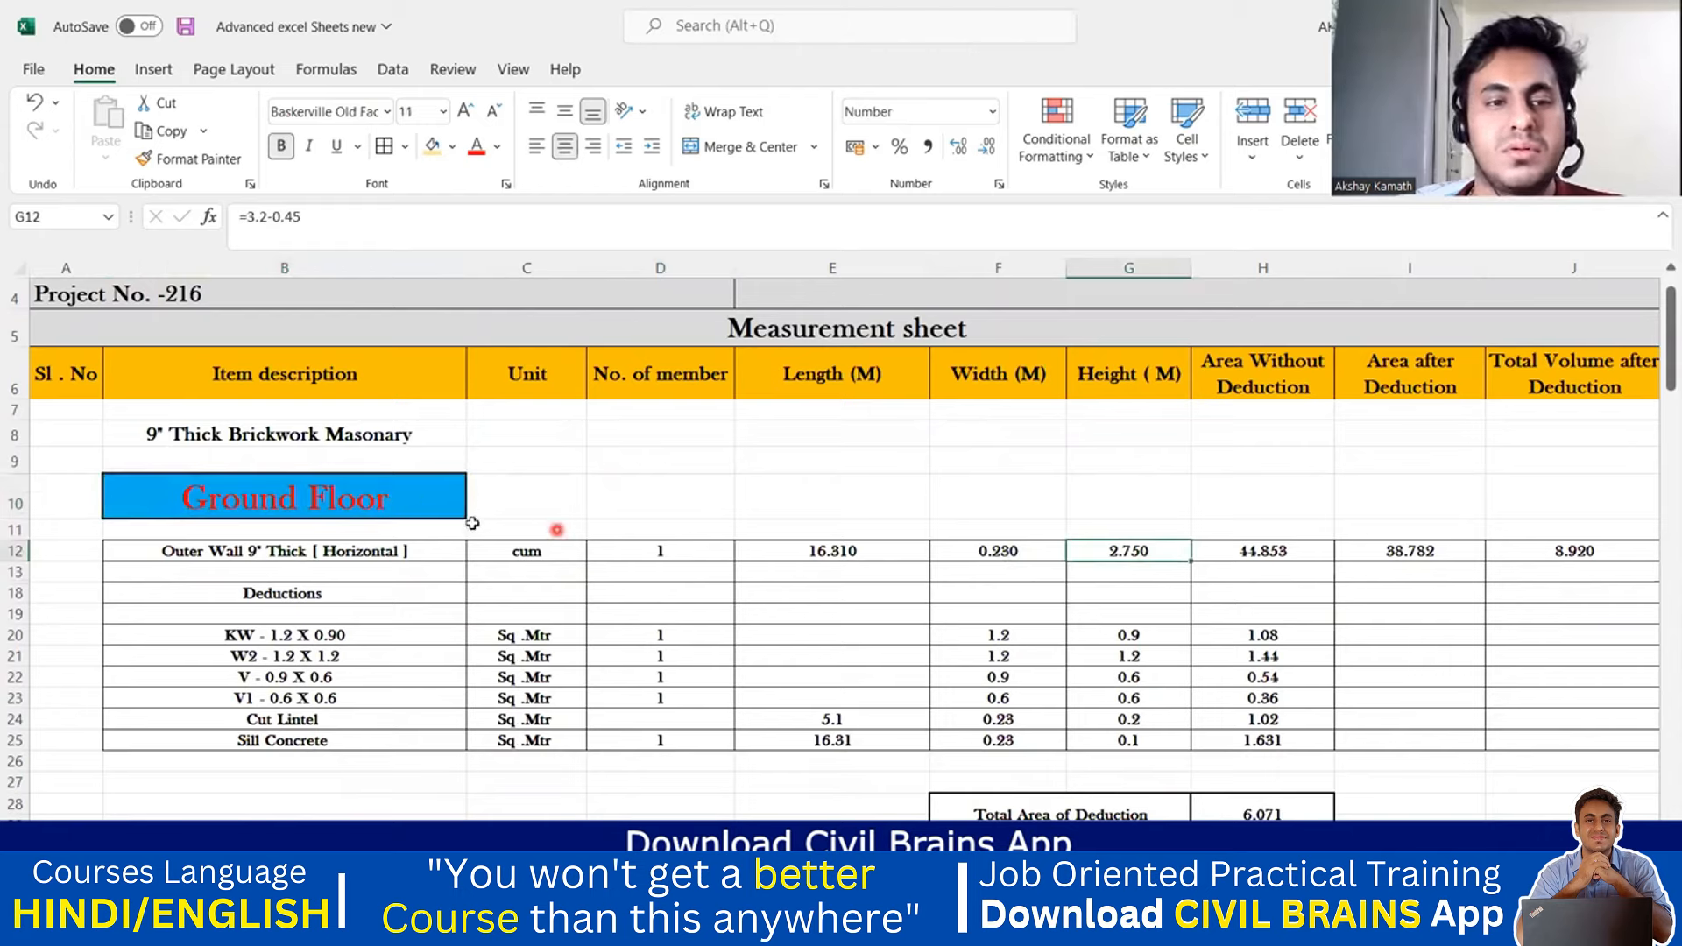
- Browse the completed sheet's ground and first floor sections, including the inner 4.5" walls, and return to the Ground Floor heading
{"action": "left_click", "coordinate": [621, 484]}
{"action": "scroll", "coordinate": [499, 593], "scroll_direction": "down", "scroll_amount": 20}
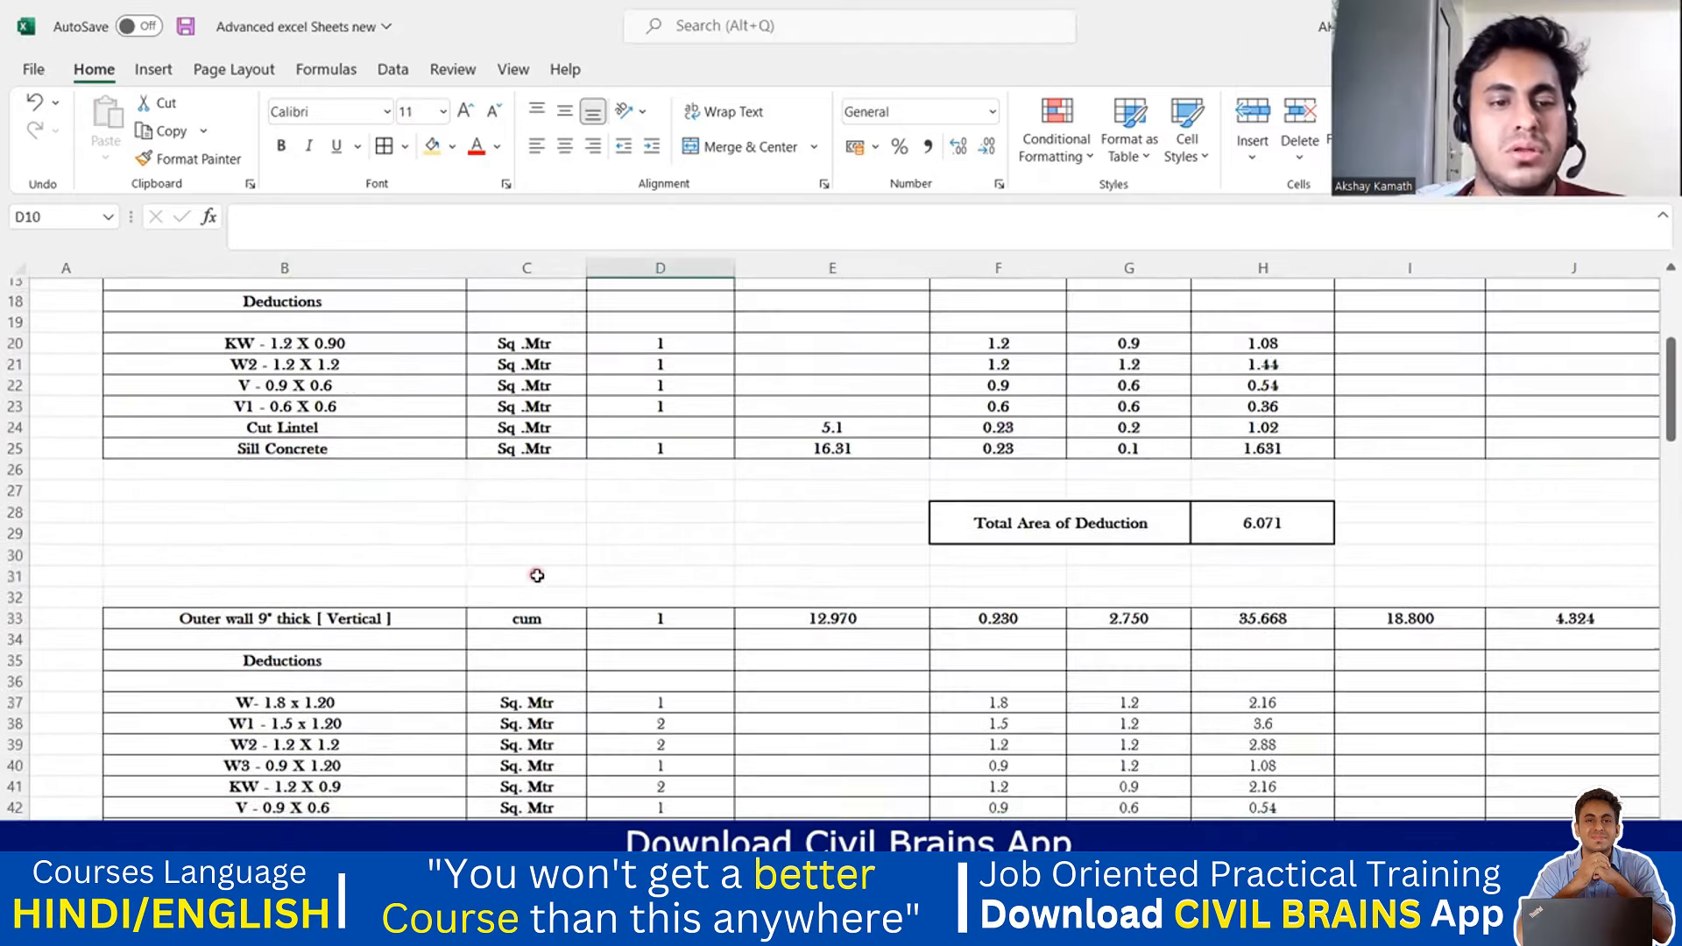
{"action": "scroll", "coordinate": [551, 580], "scroll_direction": "down", "scroll_amount": 9}
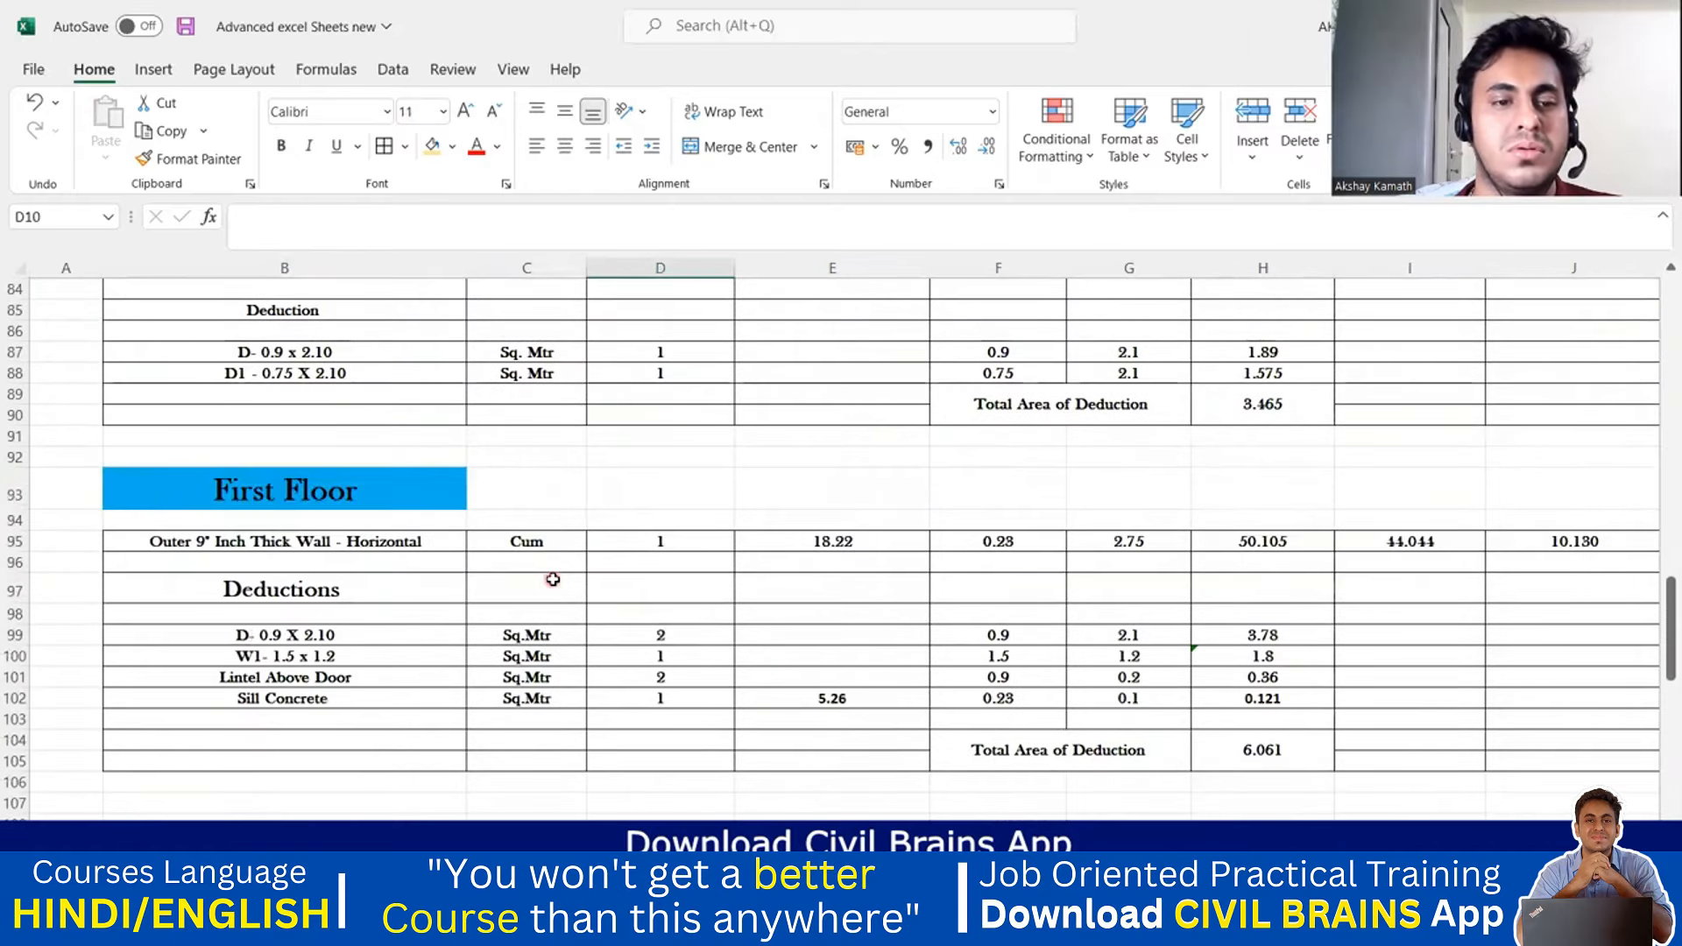
{"action": "scroll", "coordinate": [550, 581], "scroll_direction": "down", "scroll_amount": 12}
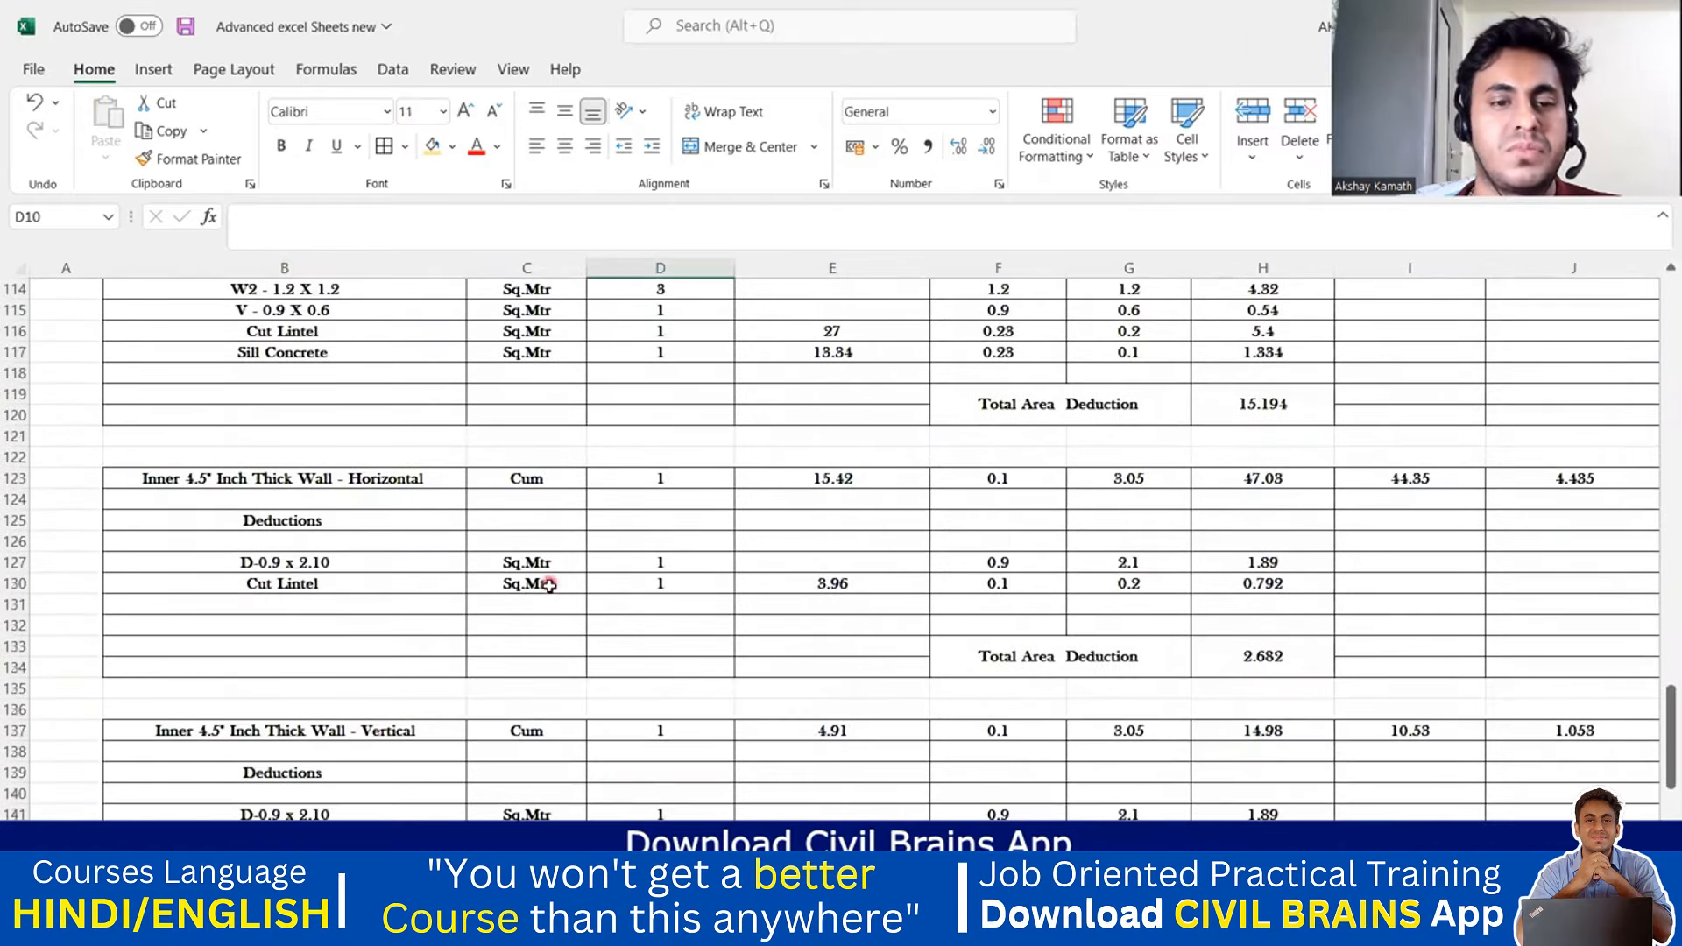
{"action": "scroll", "coordinate": [561, 587], "scroll_direction": "up", "scroll_amount": 11}
{"action": "scroll", "coordinate": [570, 591], "scroll_direction": "up", "scroll_amount": 20}
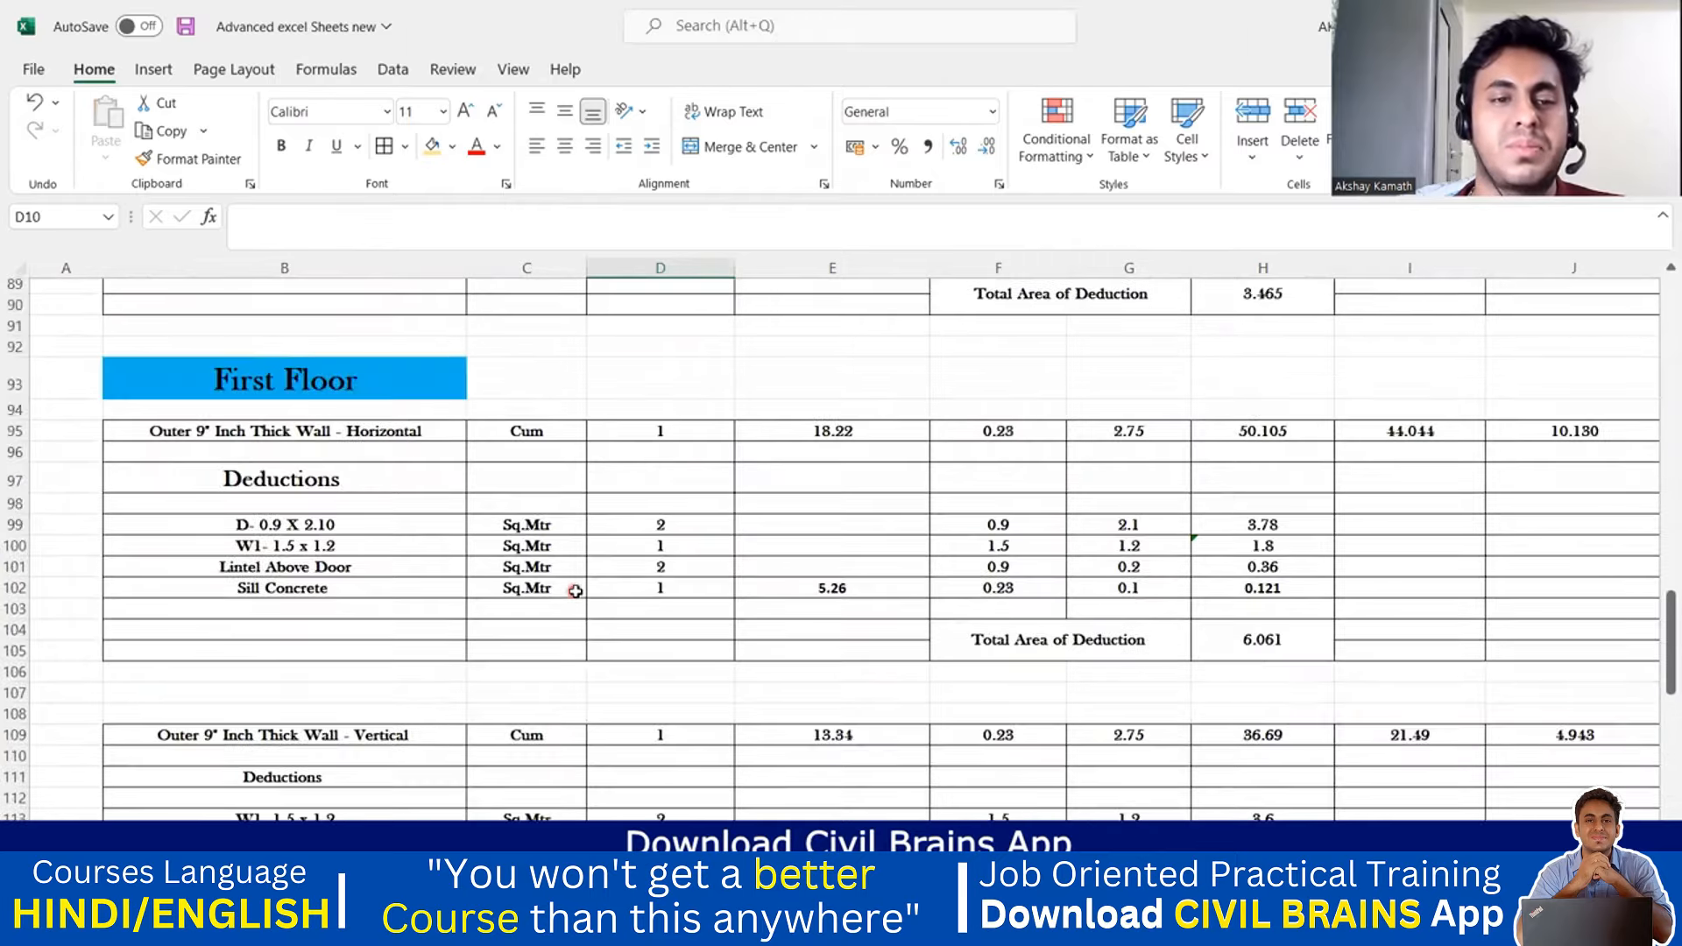
{"action": "scroll", "coordinate": [578, 597], "scroll_direction": "up", "scroll_amount": 2}
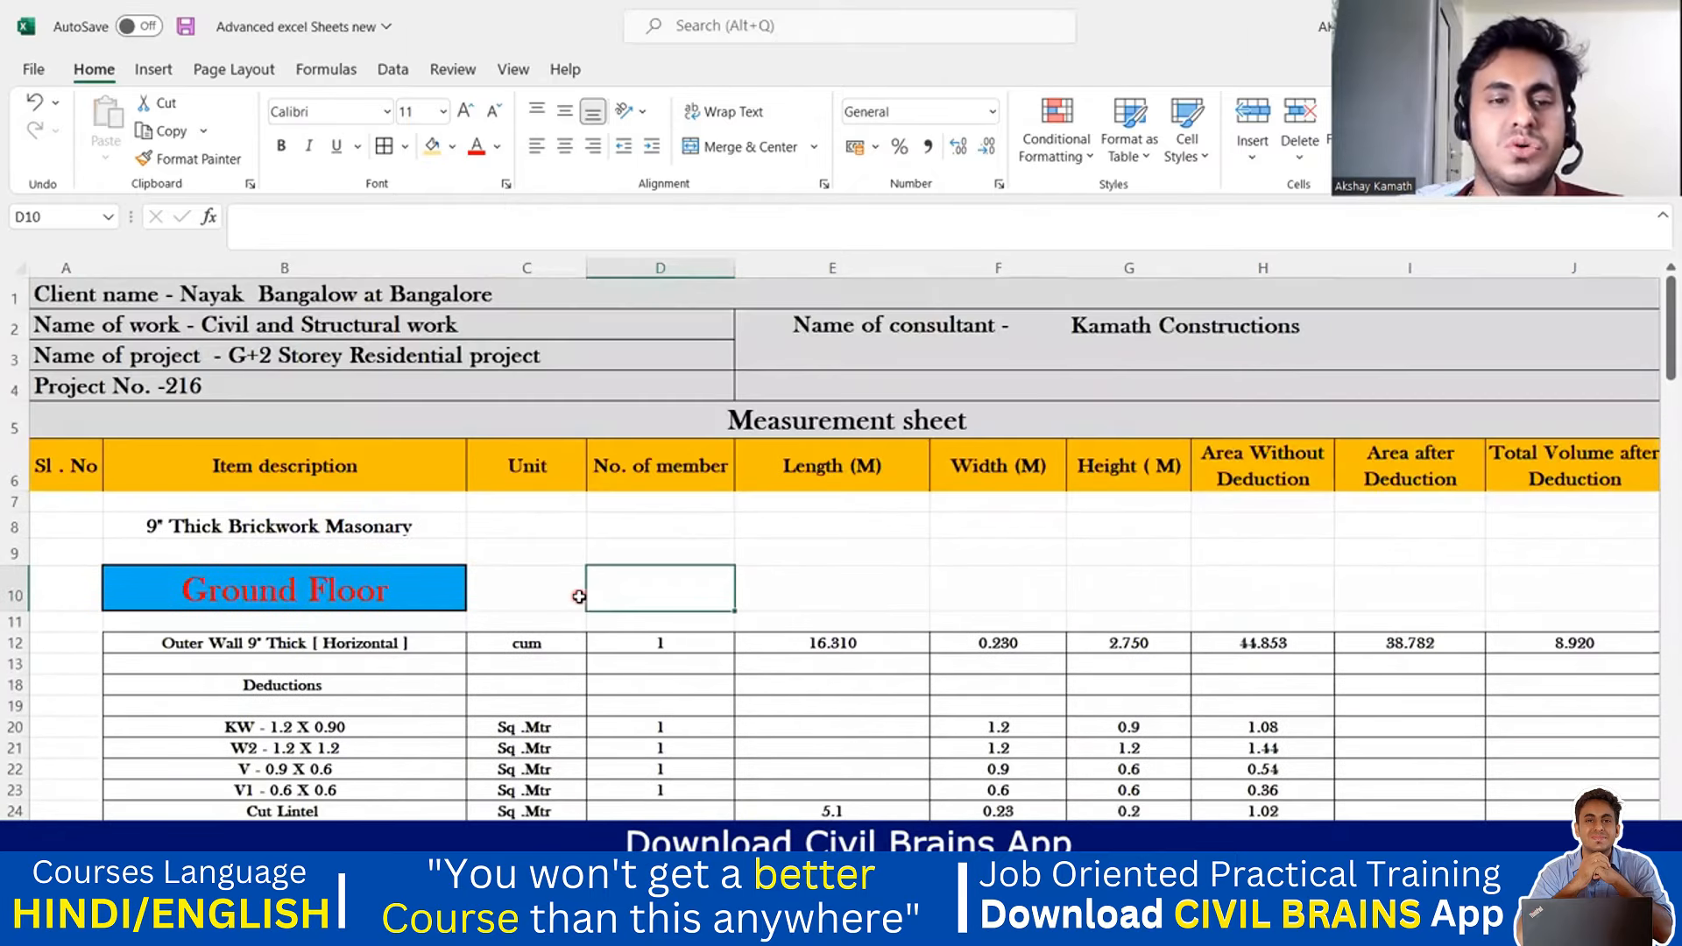
{"action": "scroll", "coordinate": [469, 604], "scroll_direction": "down", "scroll_amount": 2}
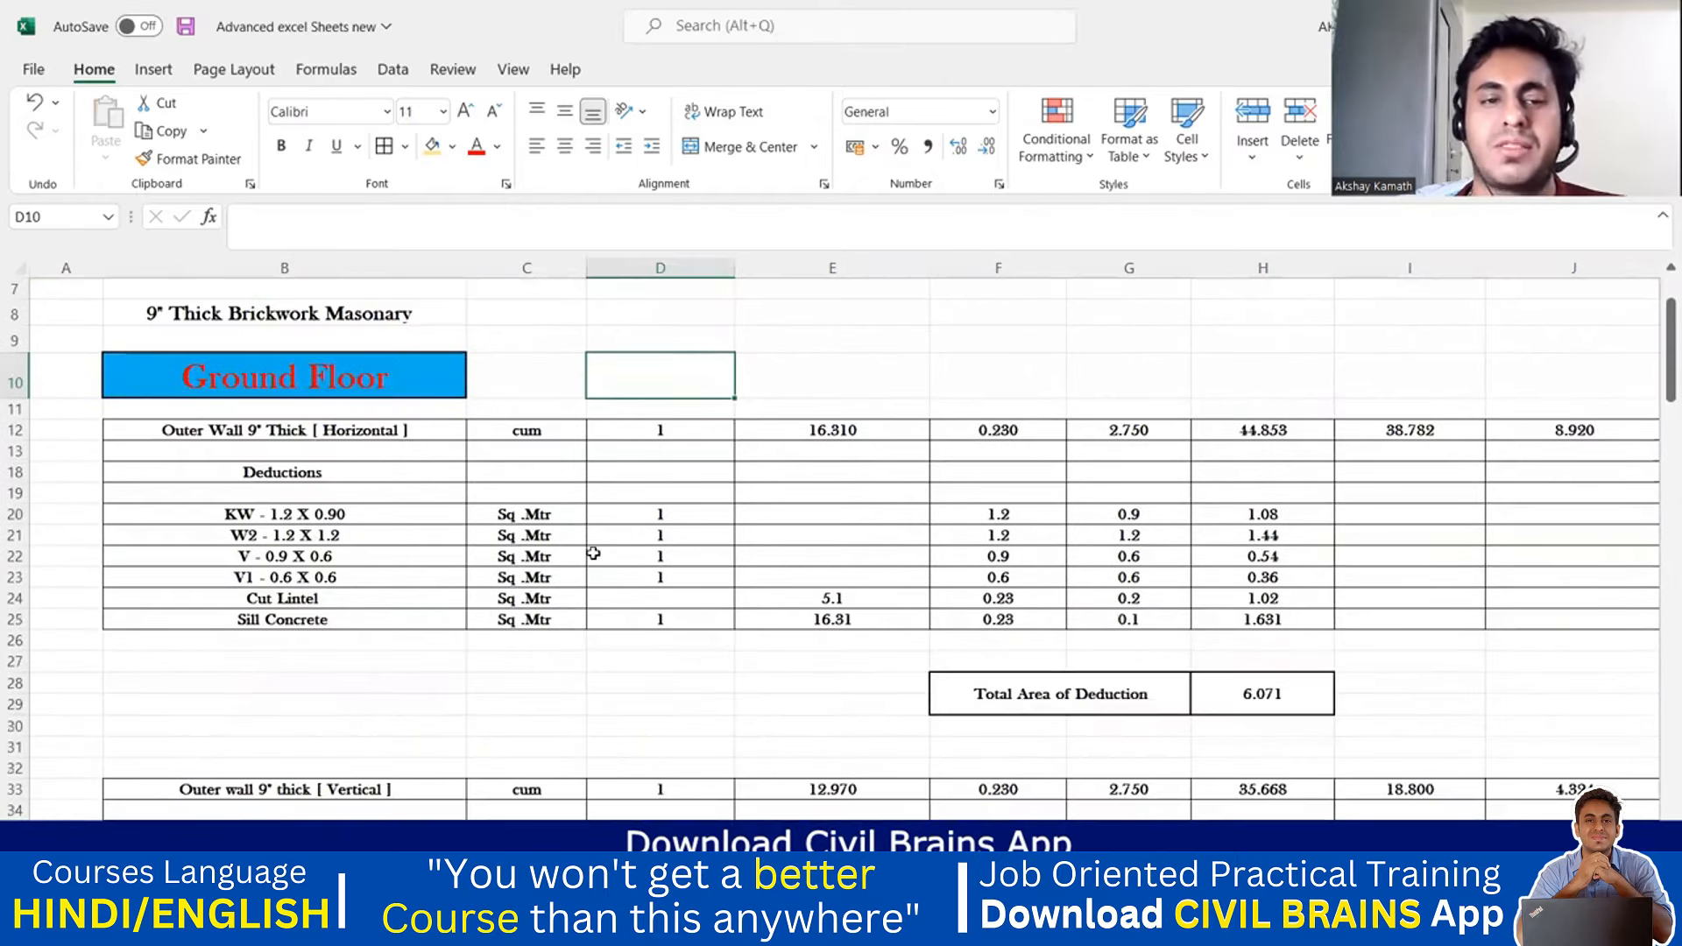
- Copy the formatted "Ground Floor" heading from the completed sheet into cell B12 of the new measurement sheet
{"action": "left_click", "coordinate": [318, 392]}
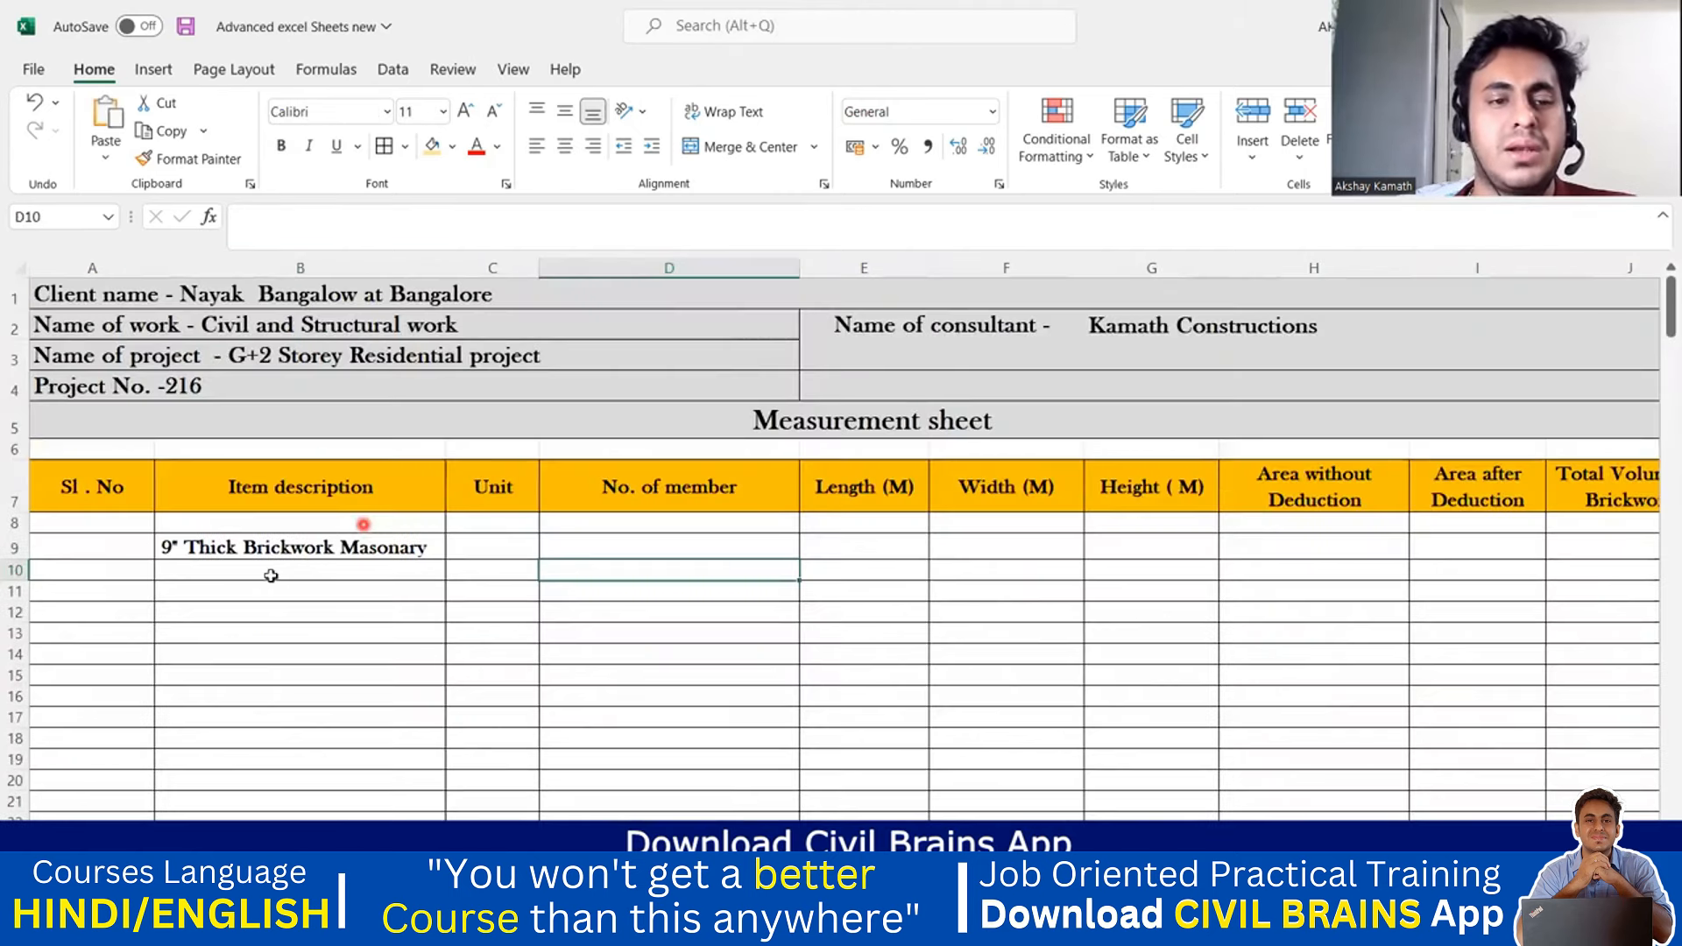
{"action": "left_click", "coordinate": [234, 609]}
{"action": "type", "text": "Ground Floor"}
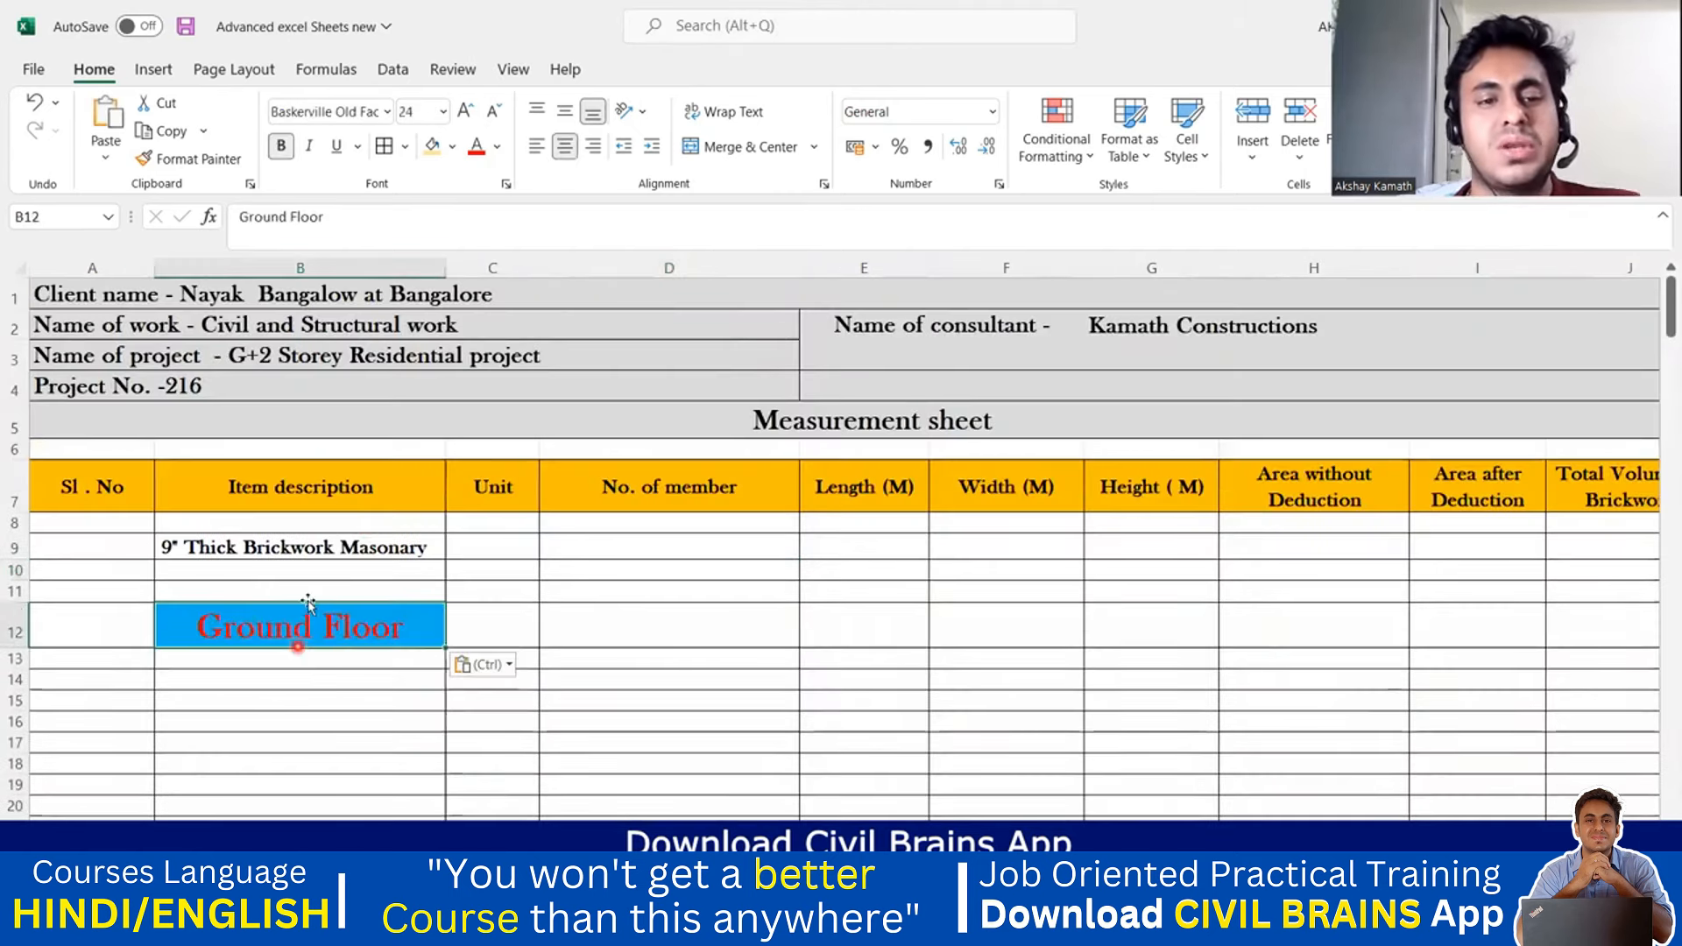
{"action": "left_click", "coordinate": [320, 659]}
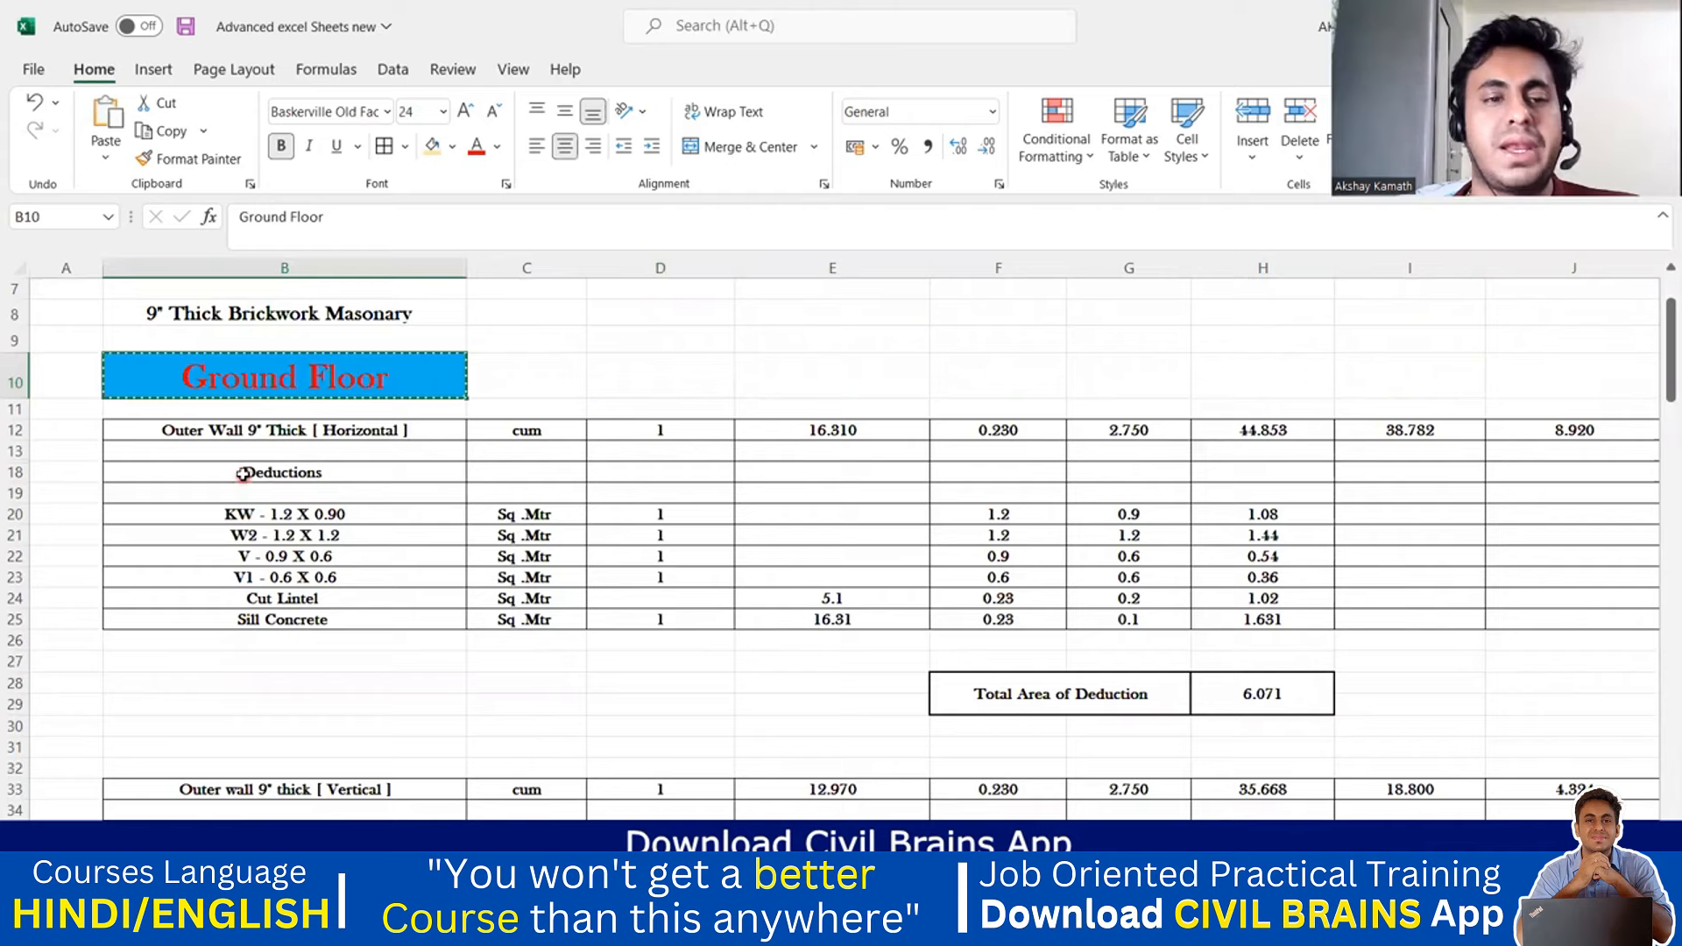
- Copy the "Outer Wall 9" Thick [ Horizontal ]" description from the completed sheet into cell B15 of the new sheet
{"action": "left_click", "coordinate": [243, 473]}
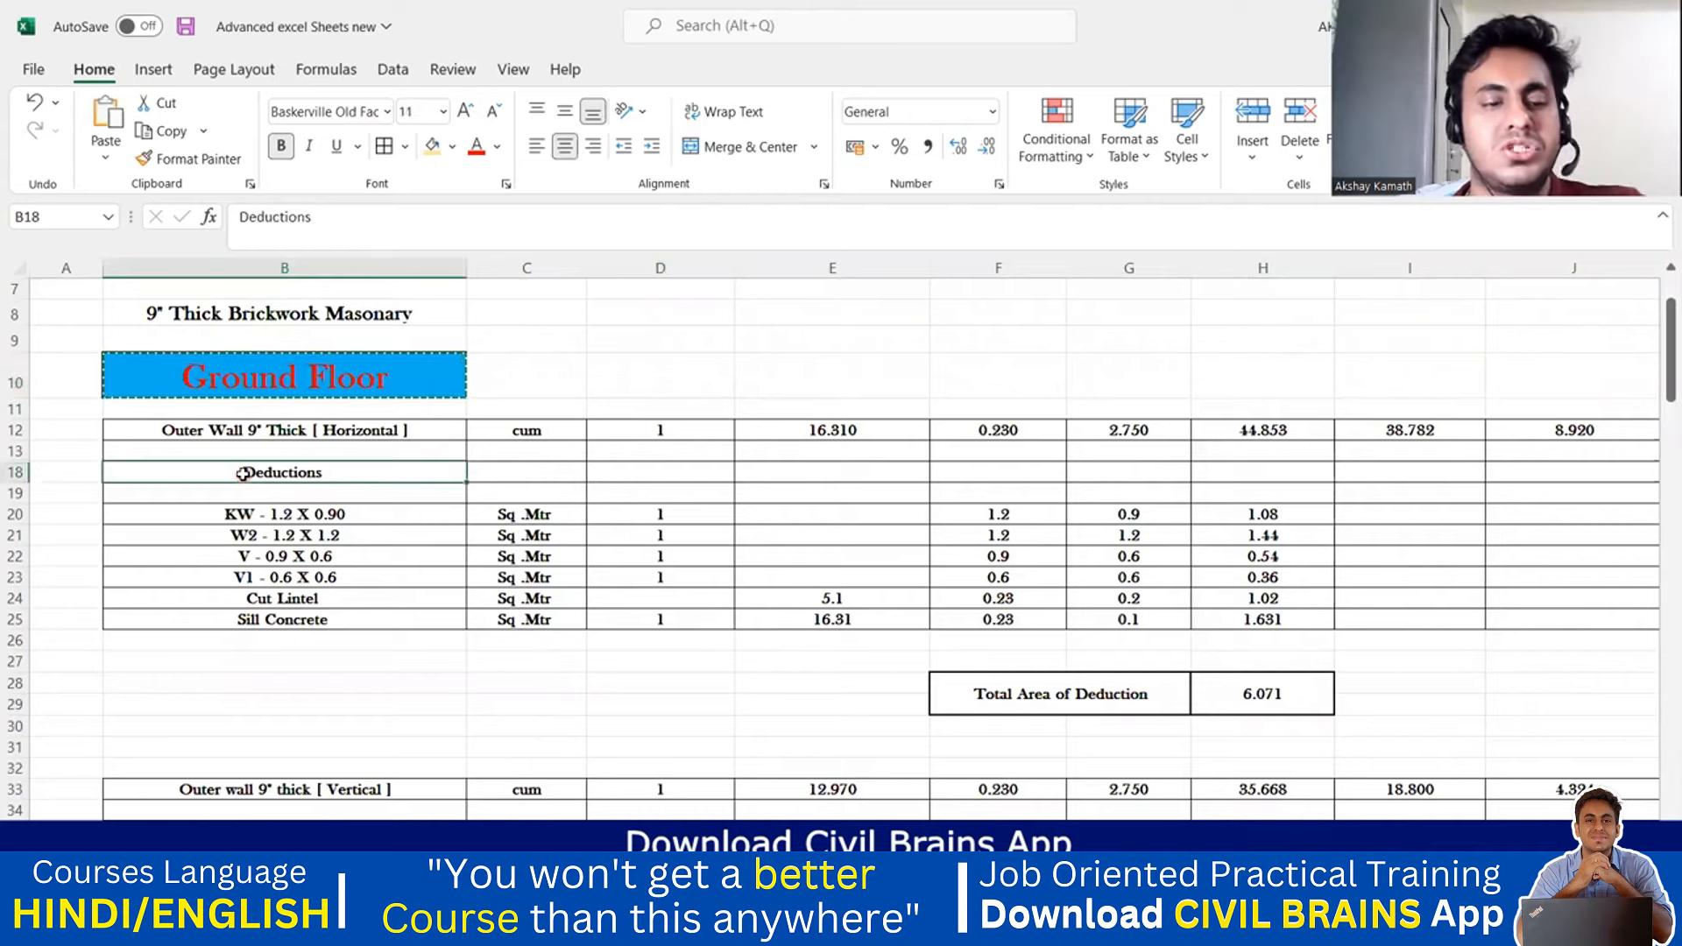
{"action": "key", "text": "Escape"}
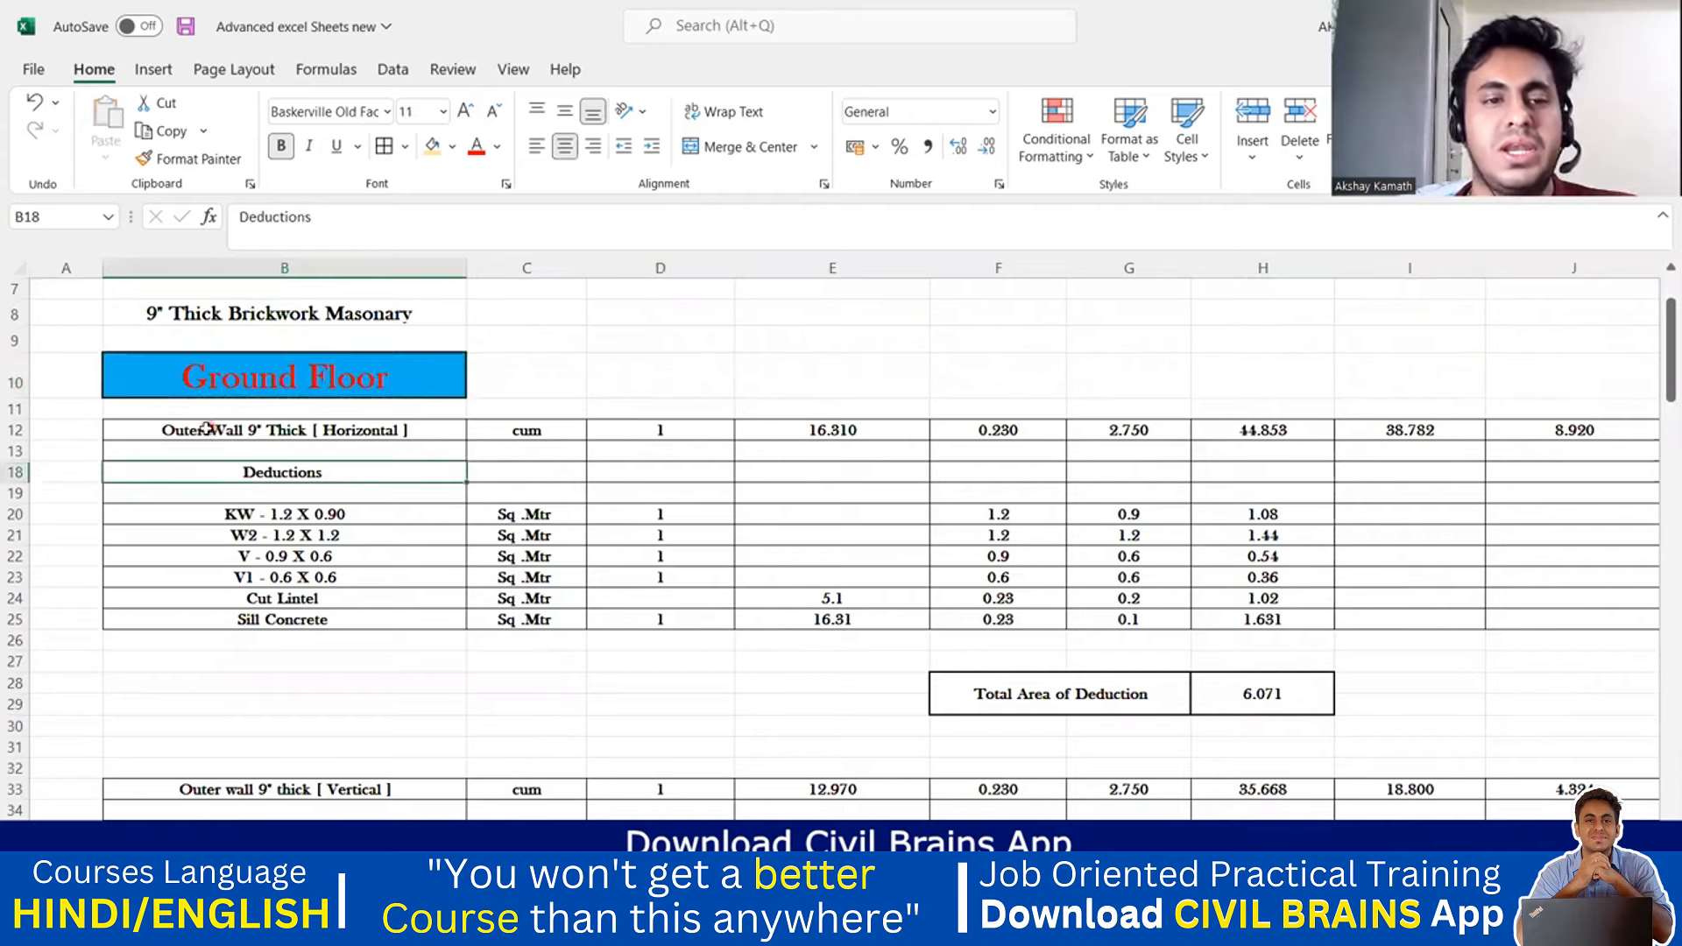
{"action": "left_click", "coordinate": [209, 430]}
{"action": "key", "text": "ctrl+c"}
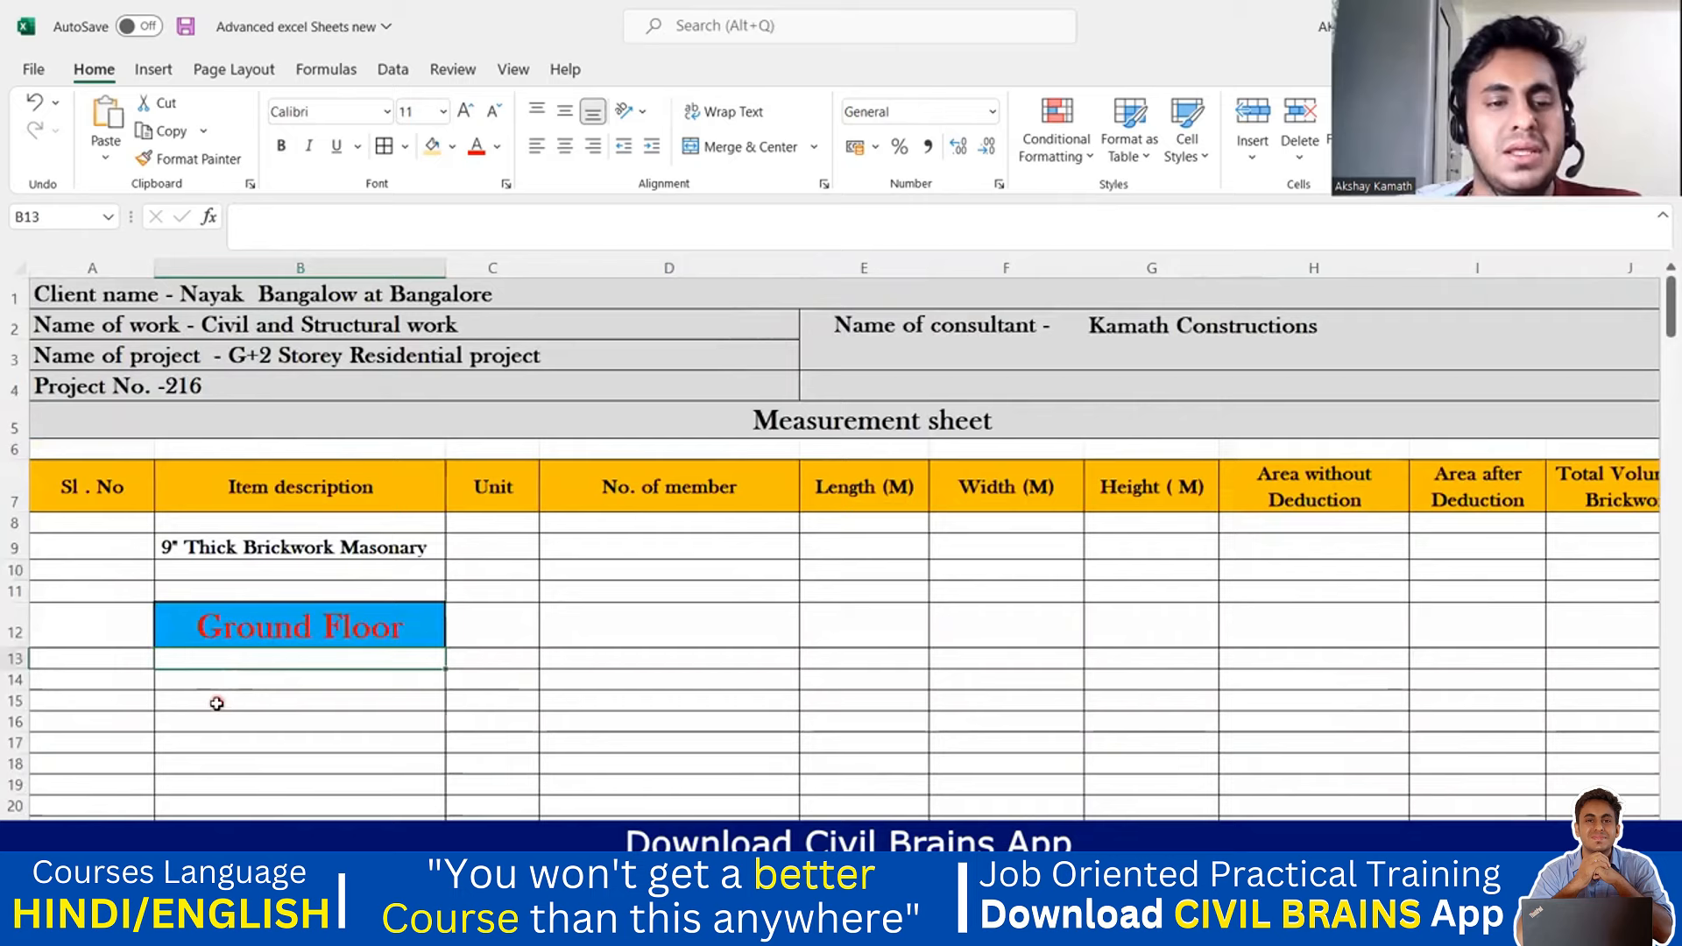
{"action": "left_click", "coordinate": [213, 701]}
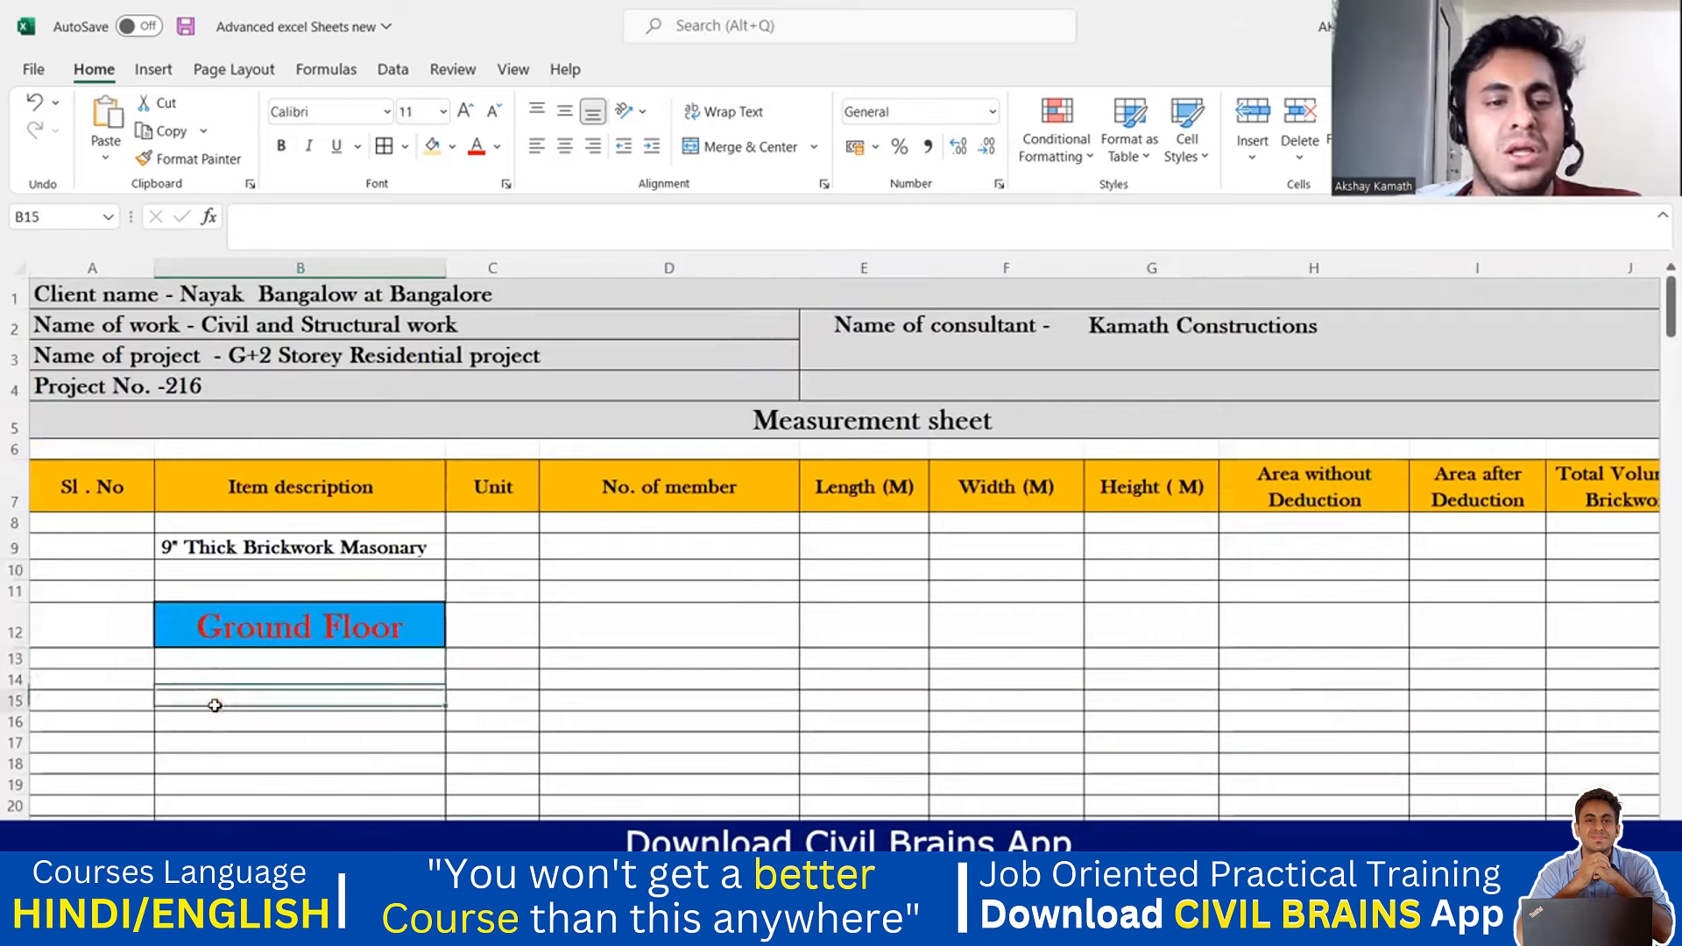
{"action": "key", "text": "ctrl+v"}
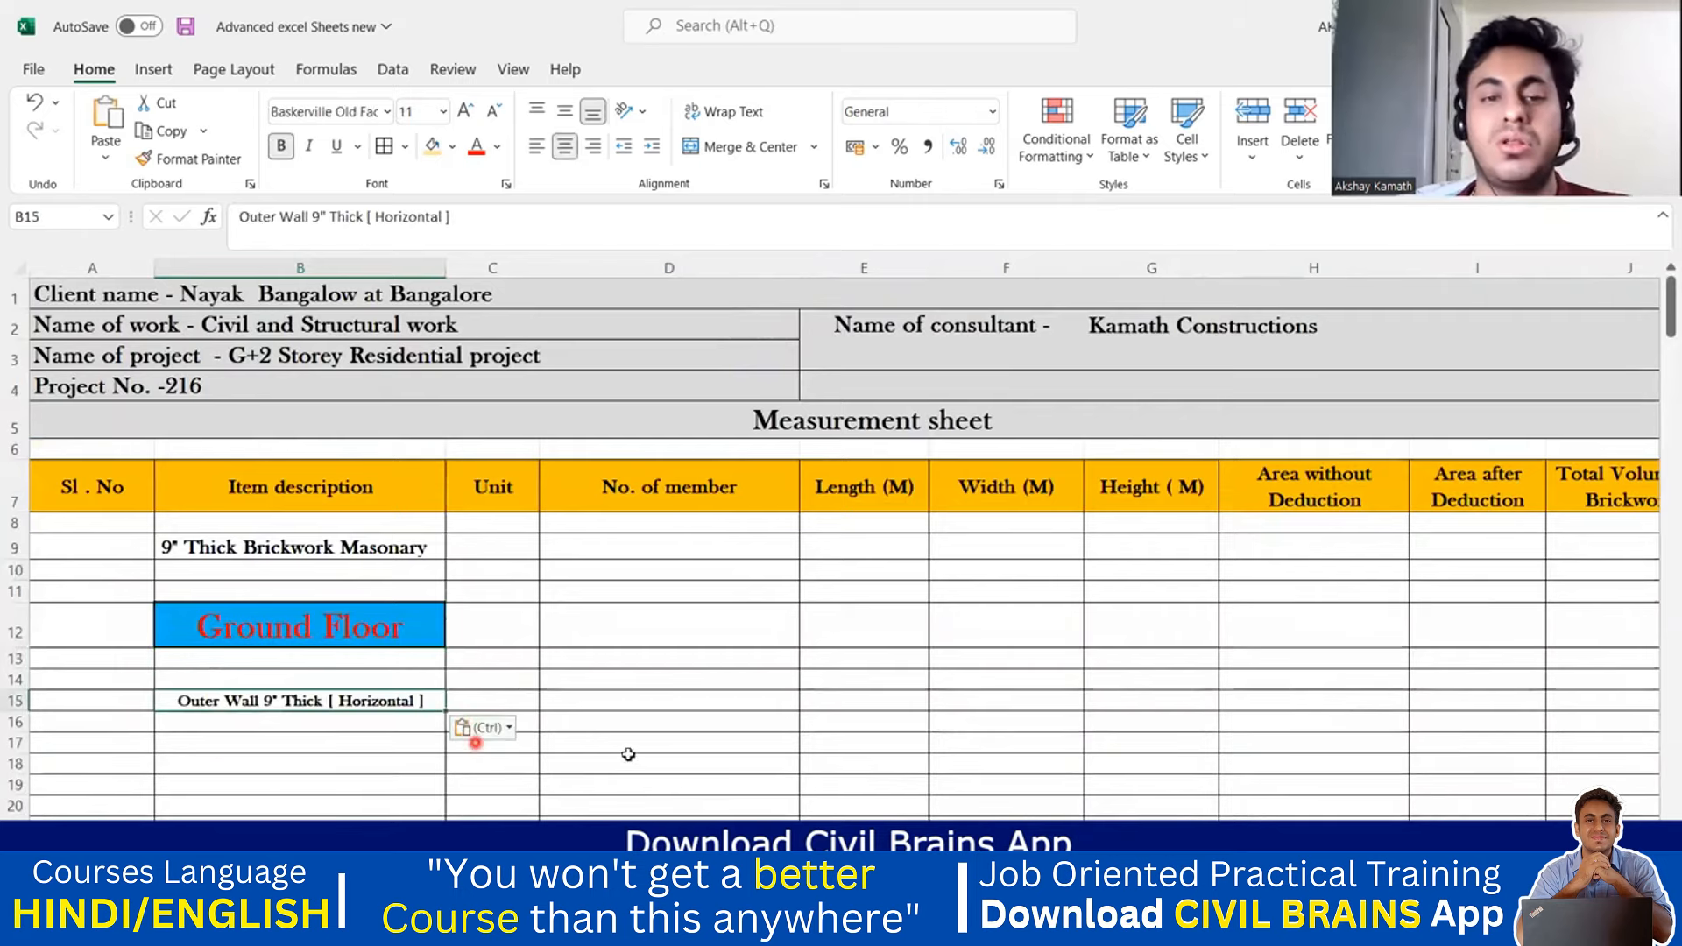
- Enter Cum as the unit and 1 as the number of members for the horizontal outer wall in row 15
{"action": "double_click", "coordinate": [502, 702]}
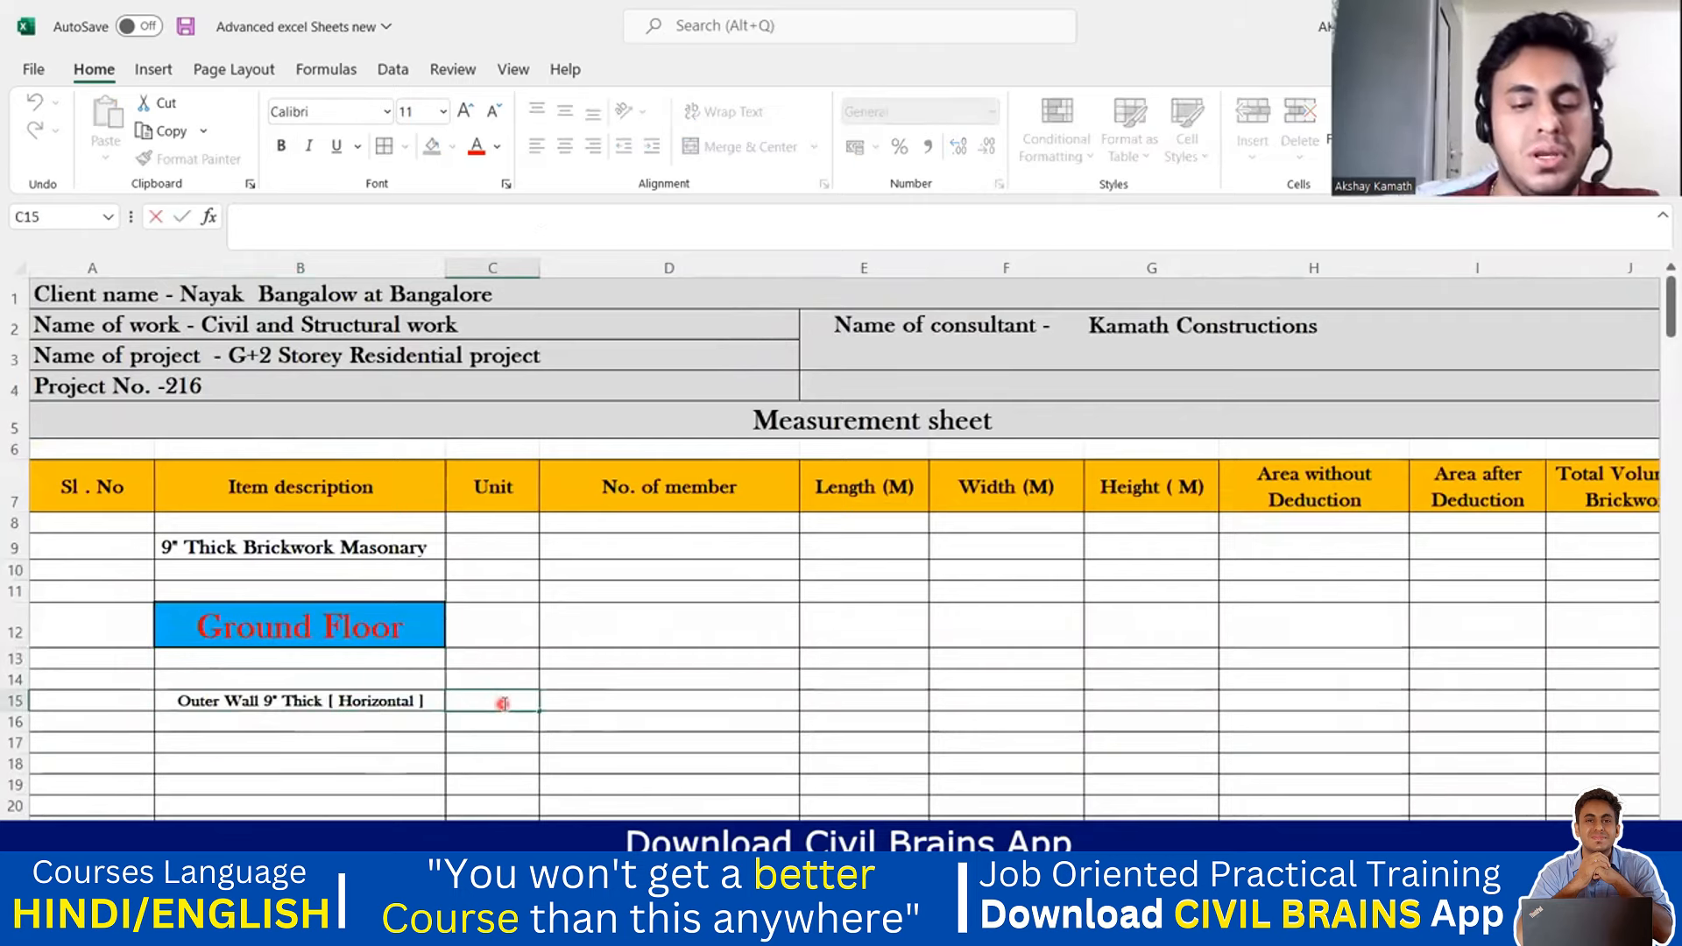
{"action": "type", "text": "Cum"}
{"action": "left_click", "coordinate": [651, 700]}
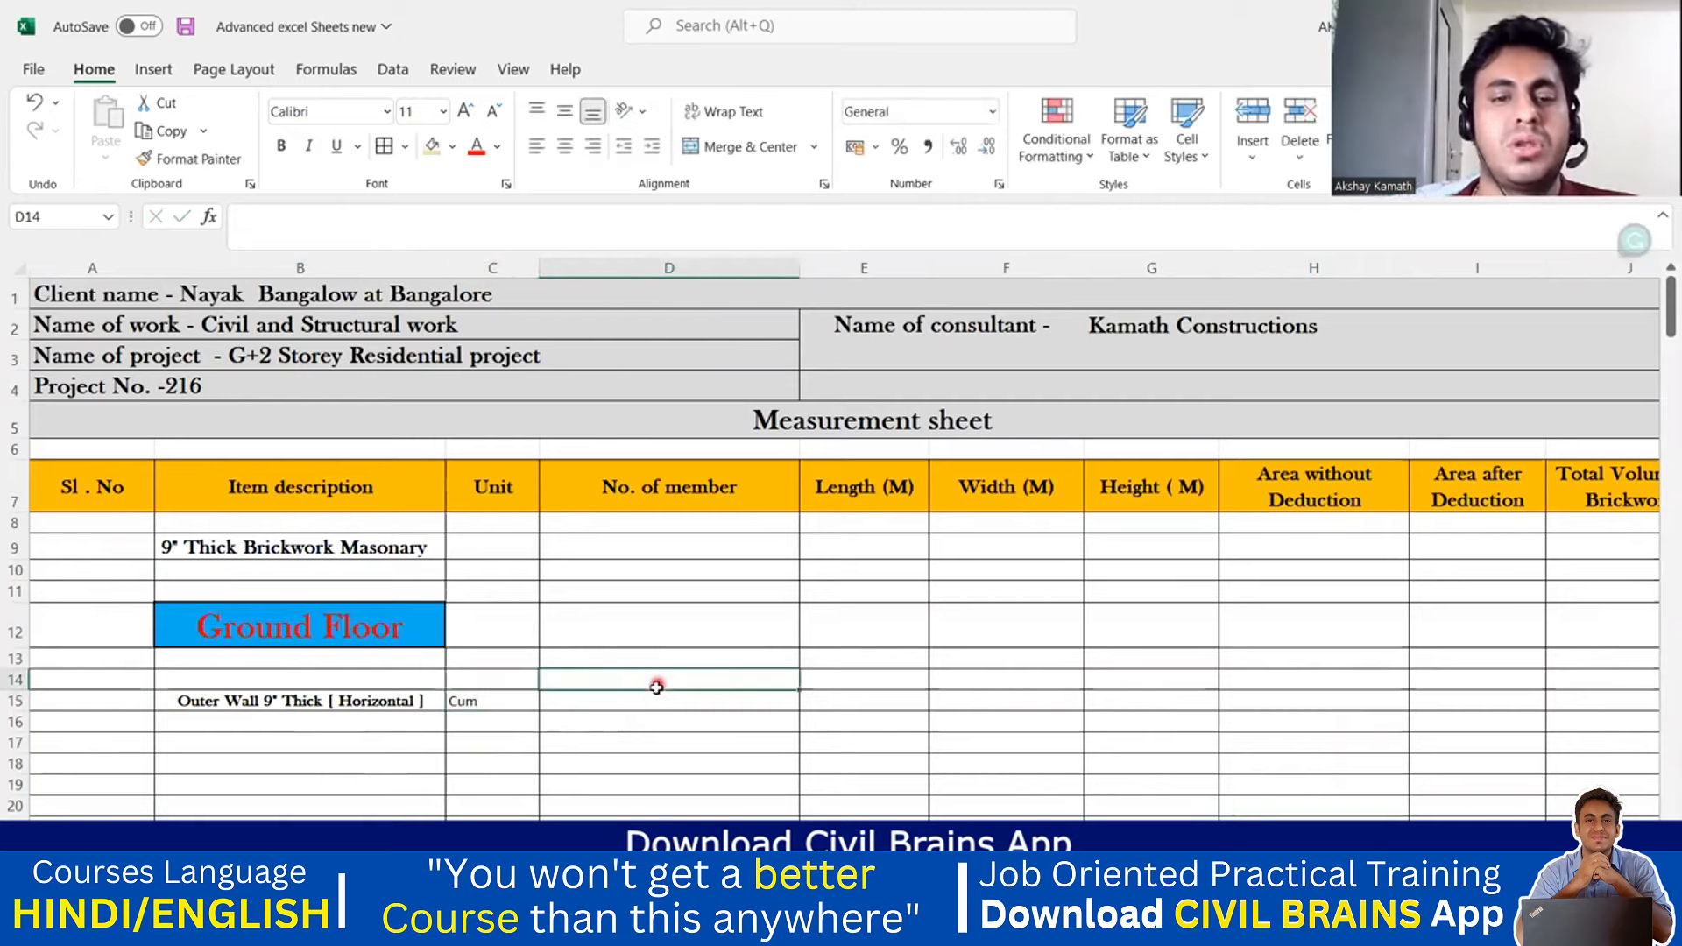
{"action": "type", "text": "1"}
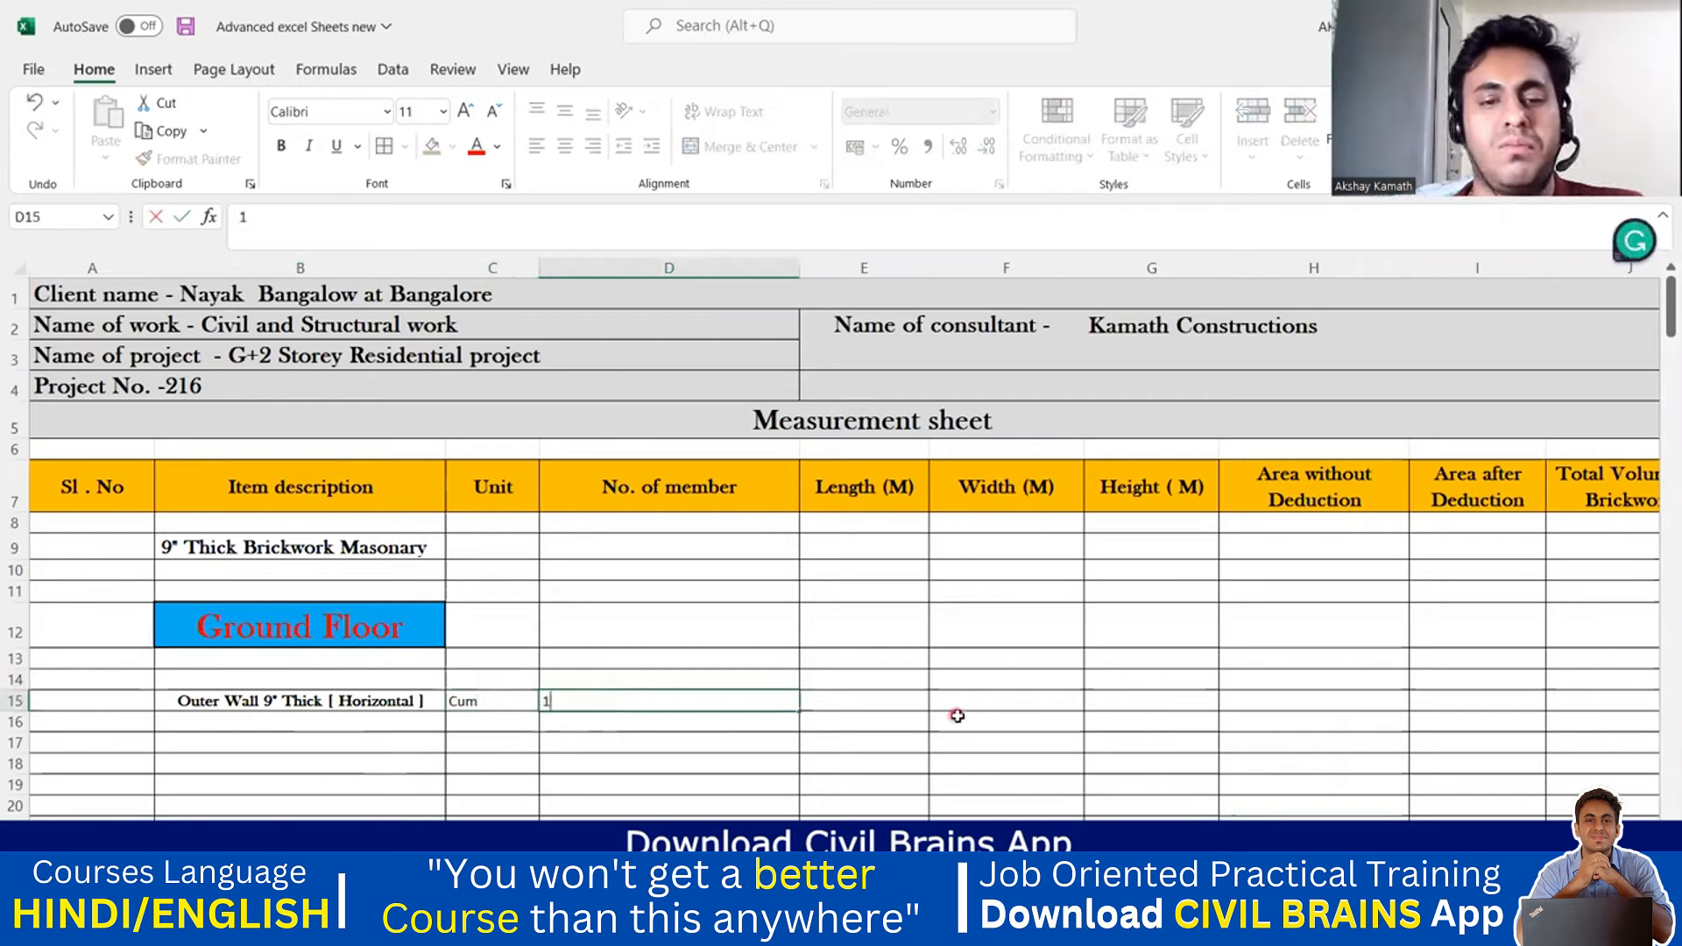
{"action": "double_click", "coordinate": [961, 701]}
{"action": "key", "text": "Escape"}
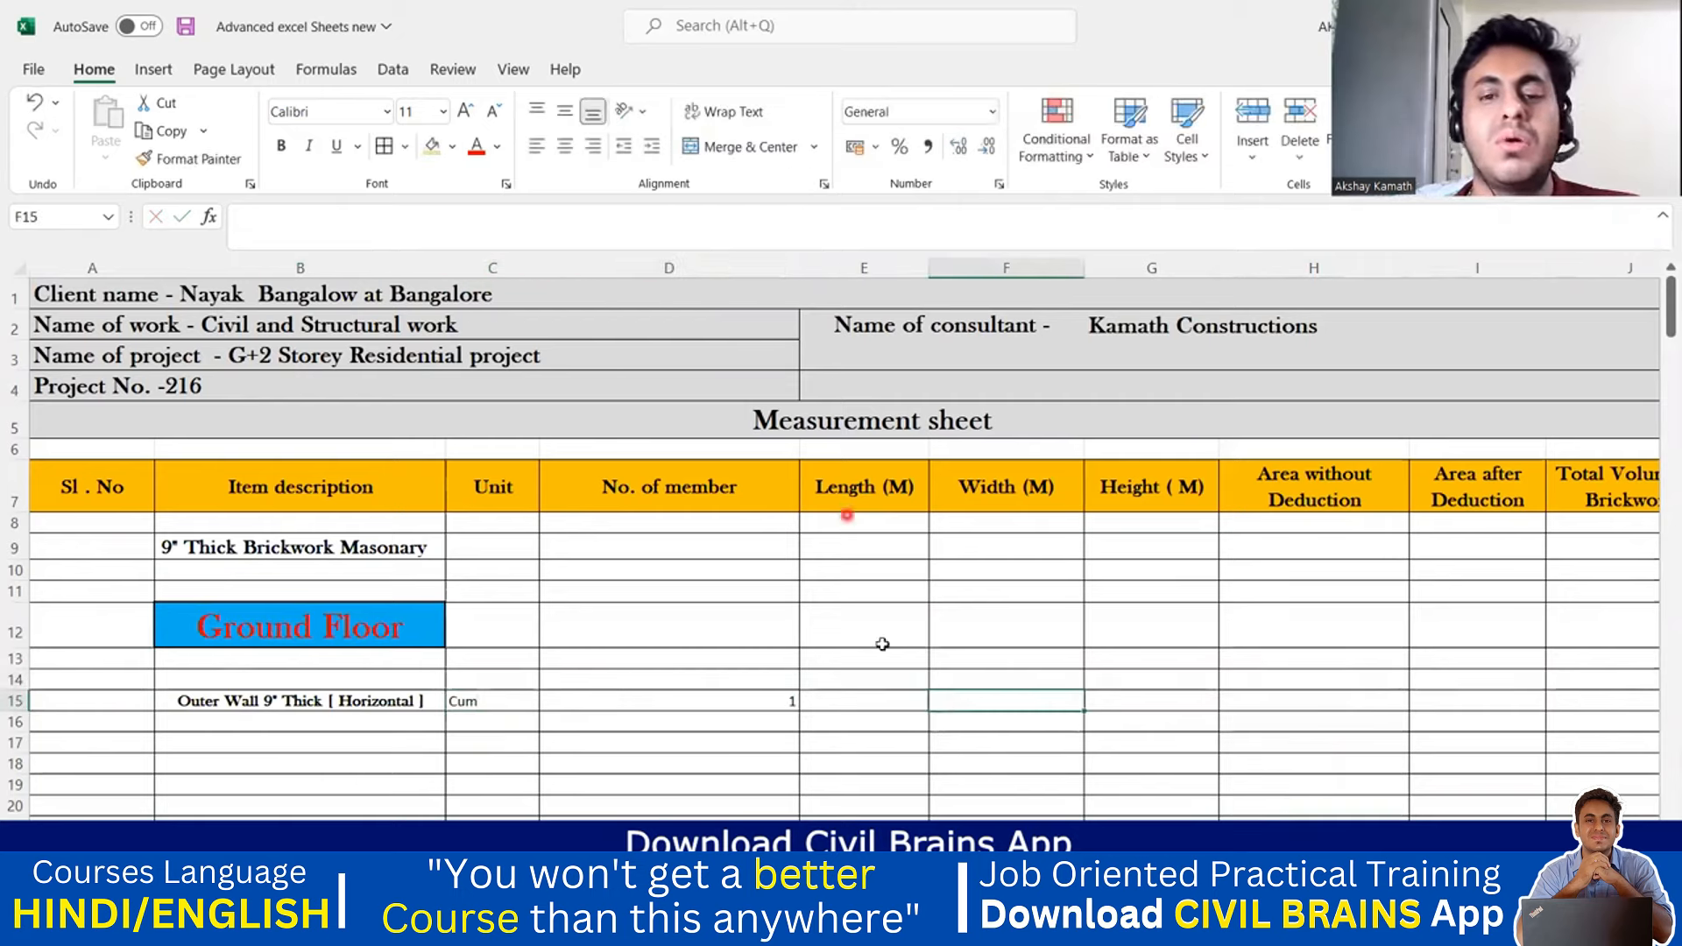
- Inspect the completed sheet's length formula for the horizontal outer wall, and switch to AutoCAD to examine the matching wall dimension above the ground floor utility and bath
{"action": "left_click", "coordinate": [854, 700]}
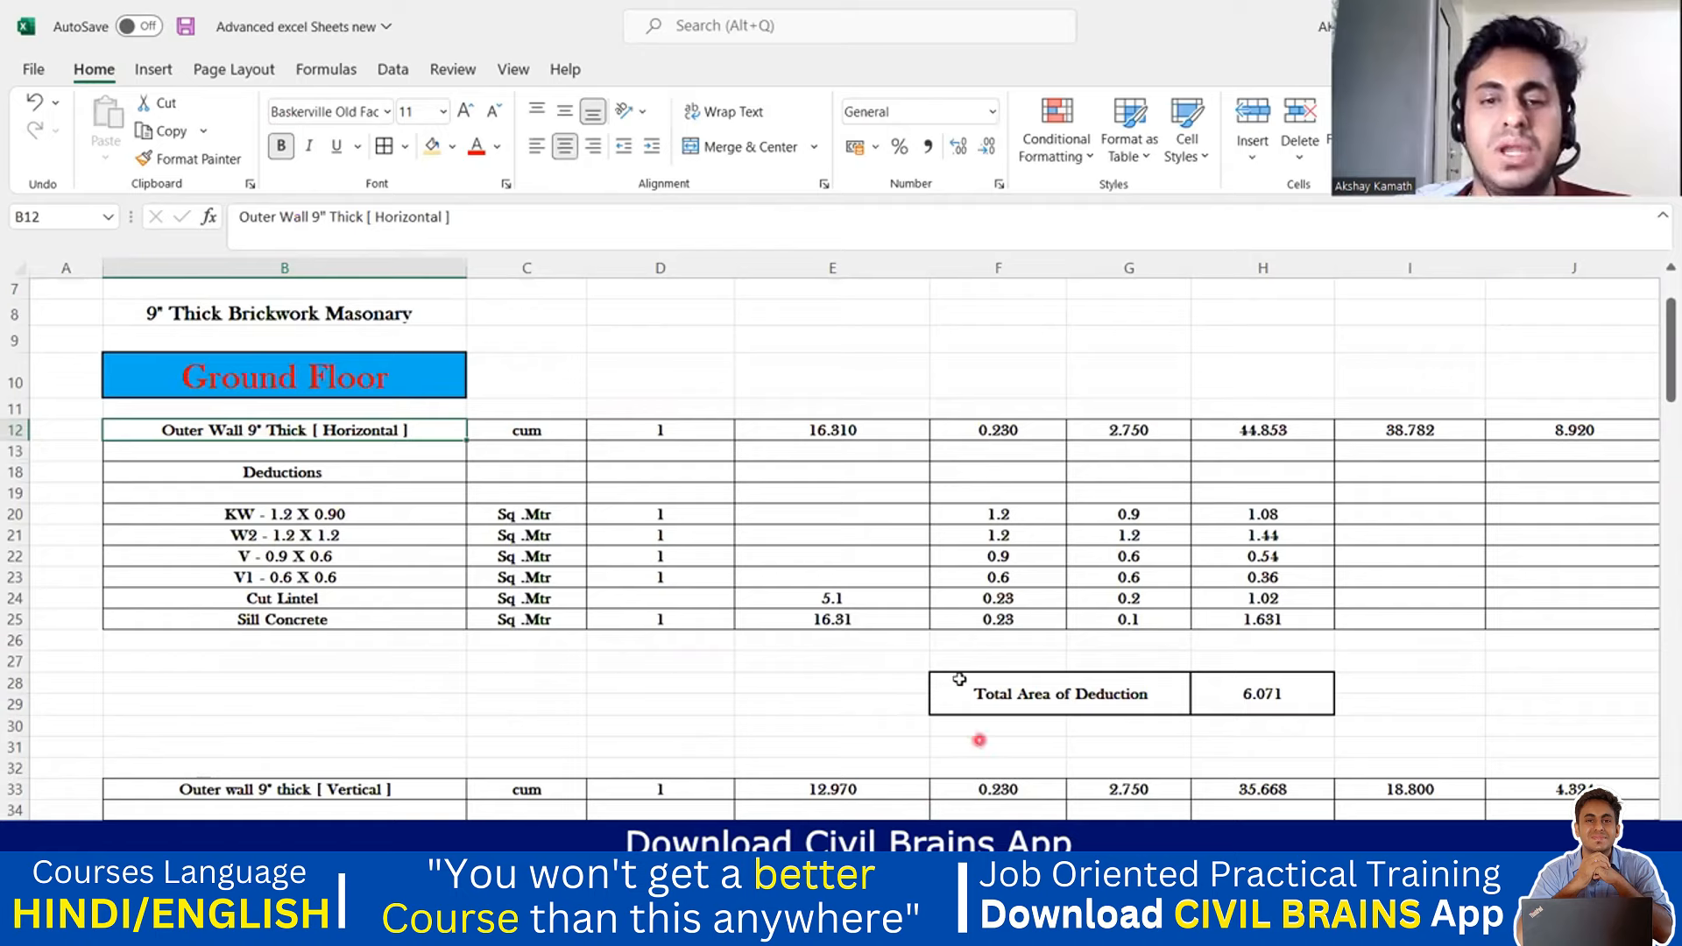
{"action": "left_click", "coordinate": [859, 438]}
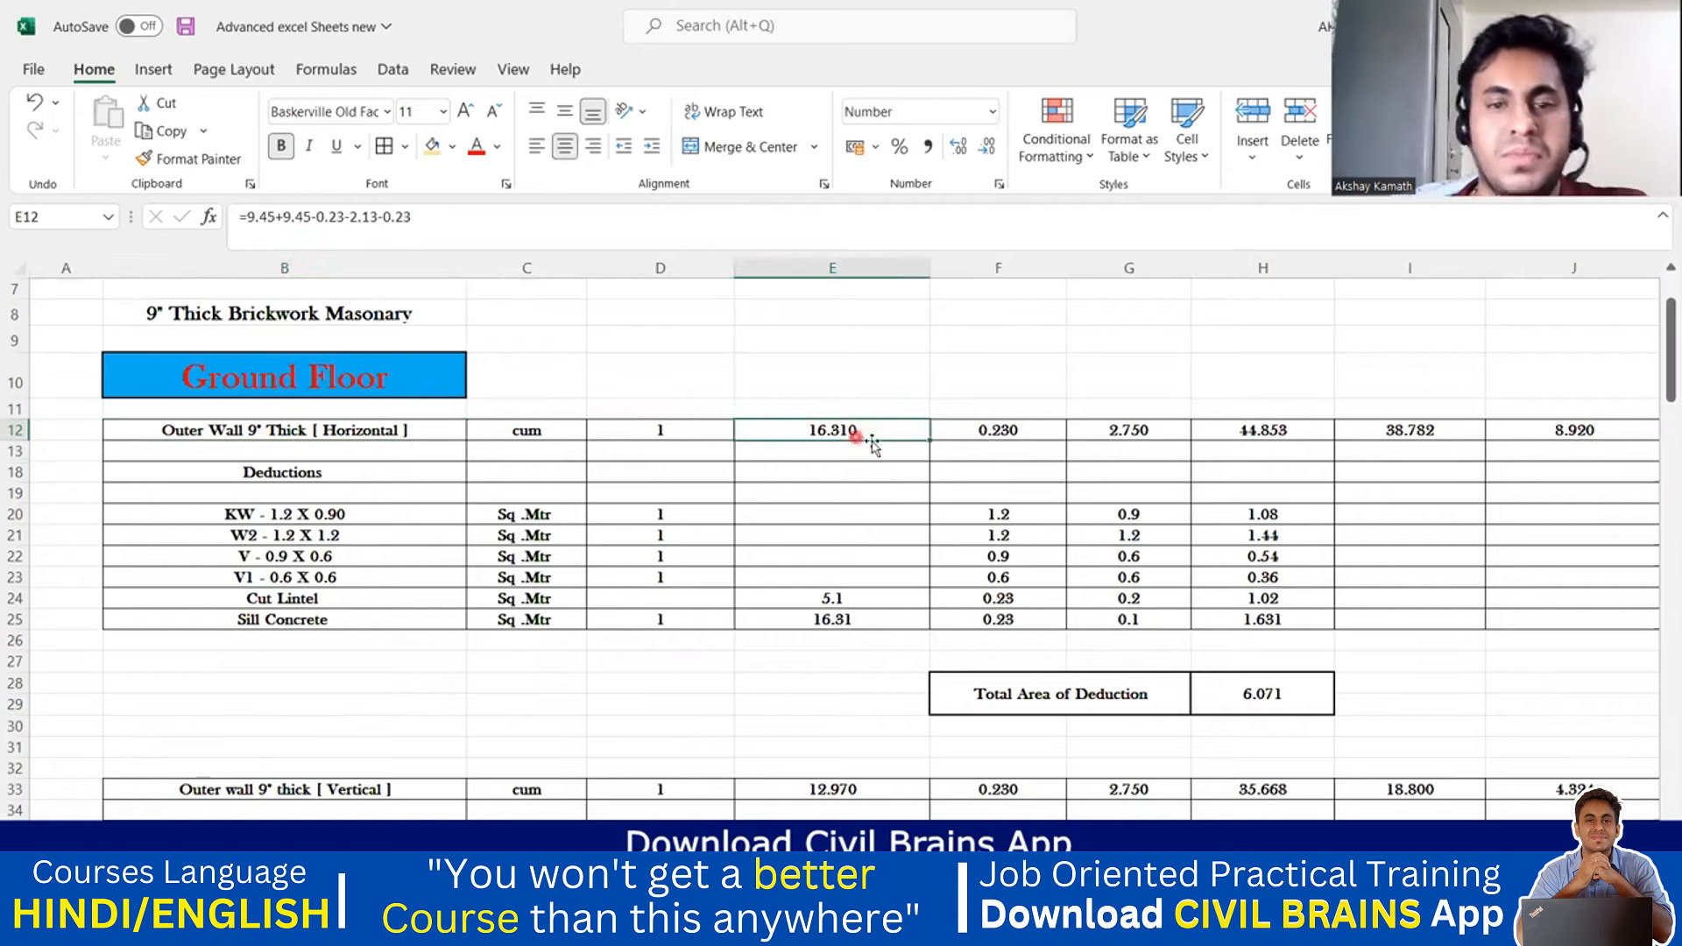
{"action": "left_click", "coordinate": [1016, 923]}
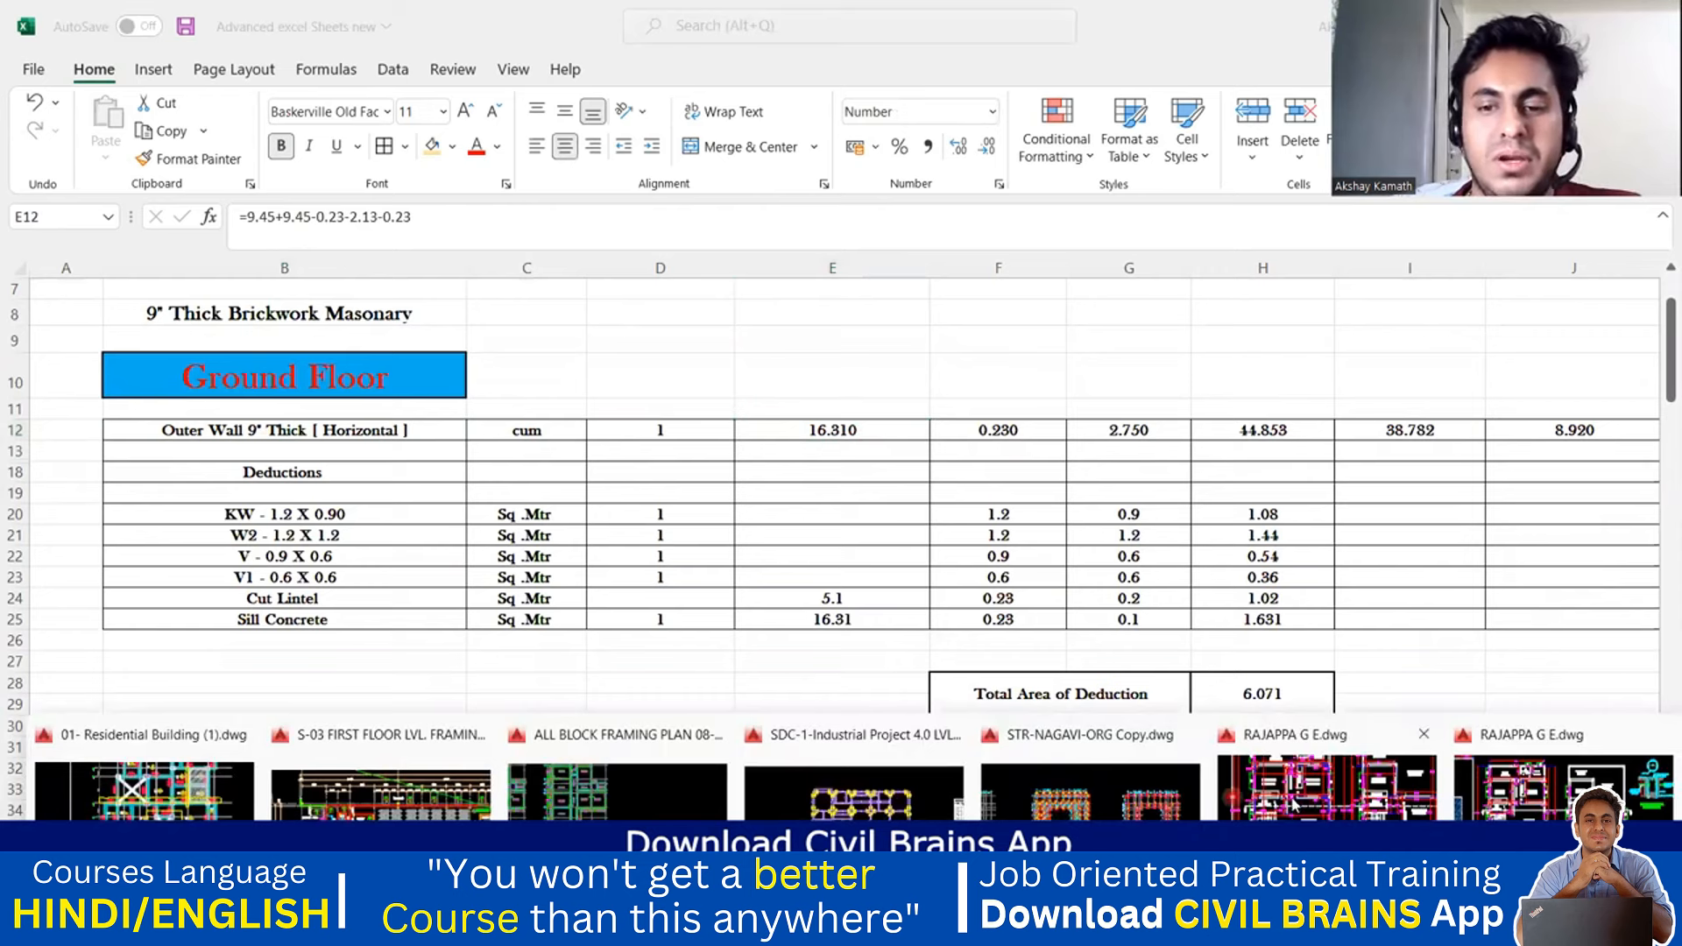
{"action": "left_click", "coordinate": [1500, 804]}
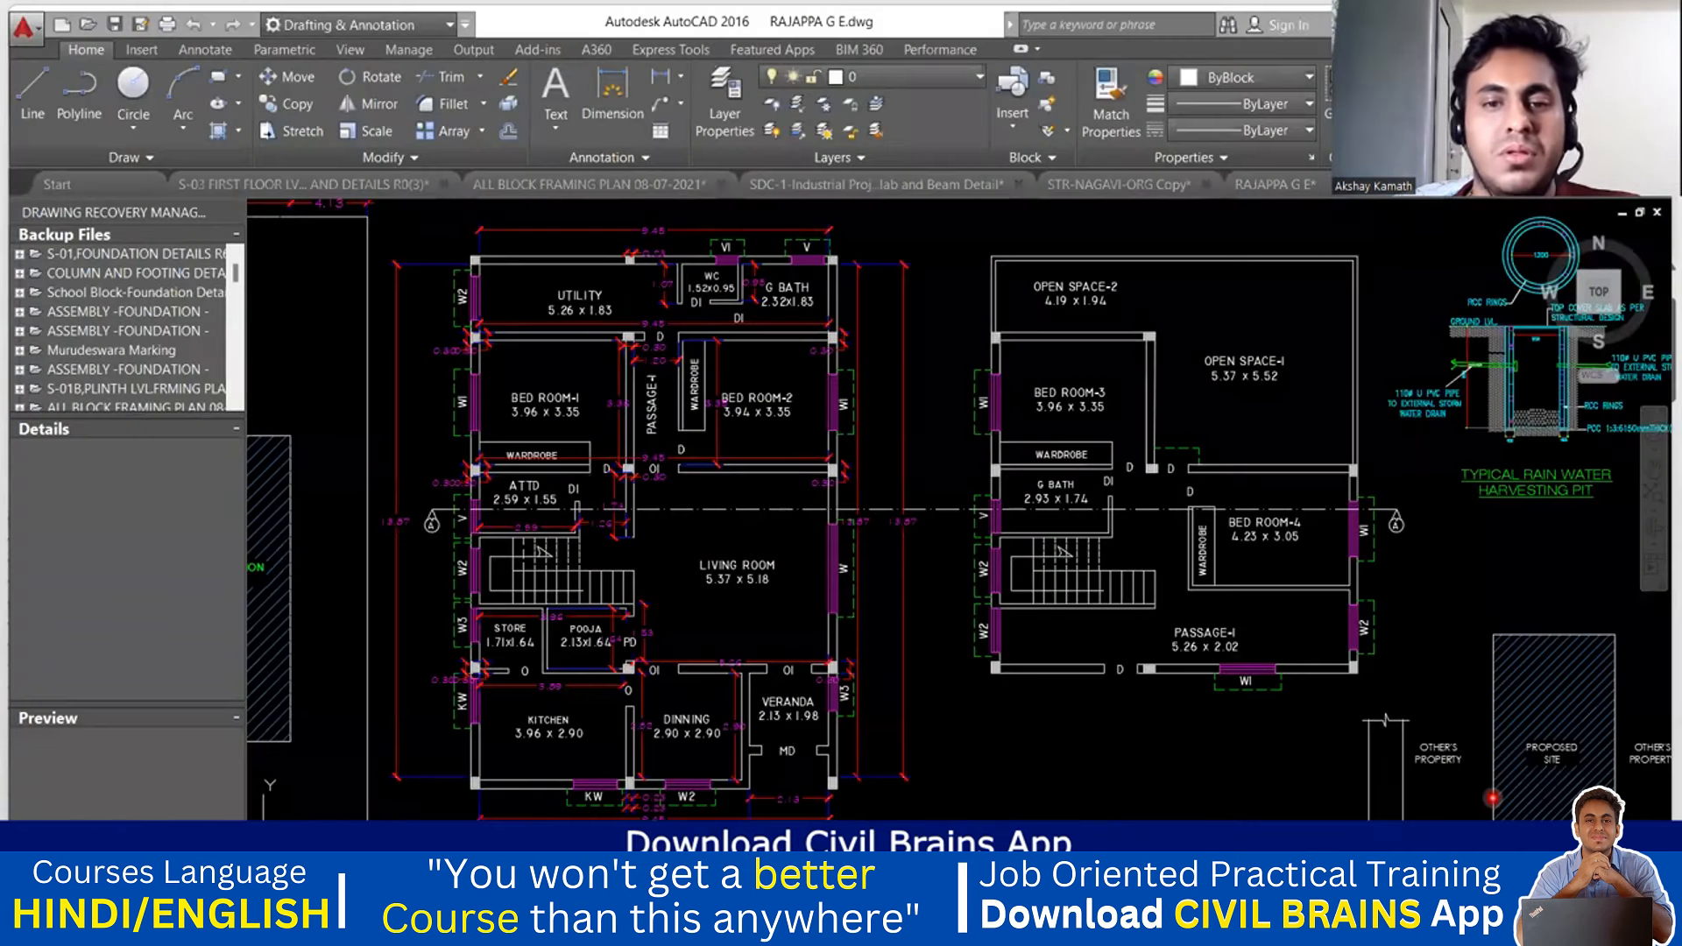
{"action": "middle_click_drag", "start_coordinate": [615, 235], "coordinate": [635, 324]}
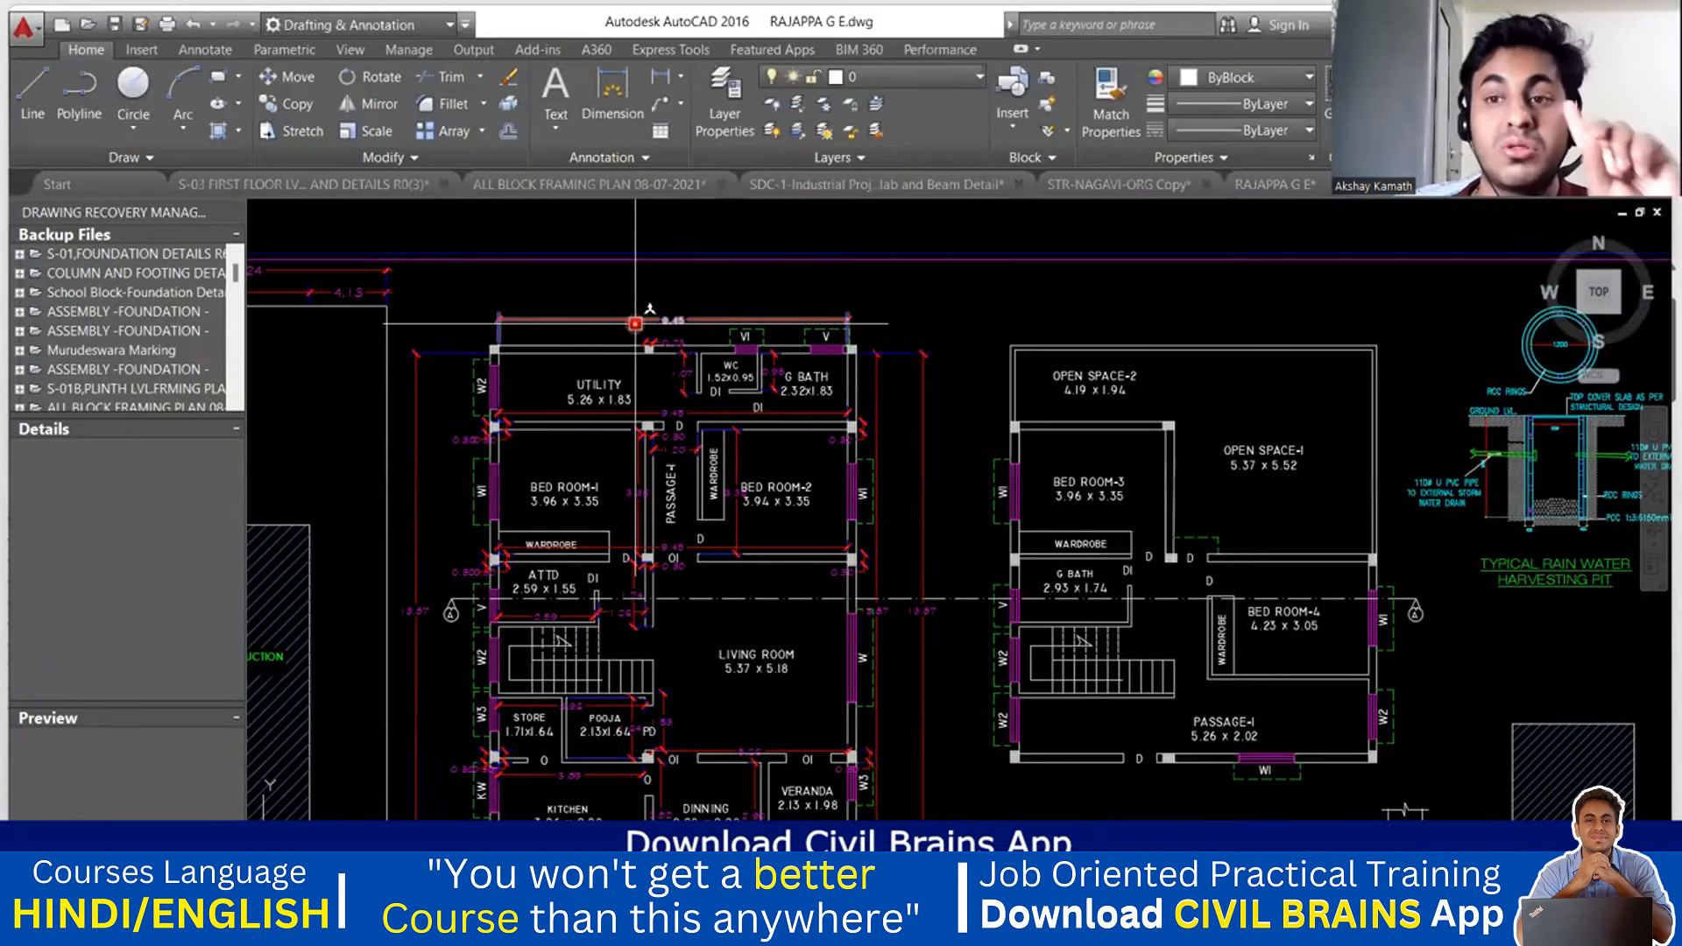
{"action": "scroll", "coordinate": [646, 343], "scroll_direction": "up", "scroll_amount": 3}
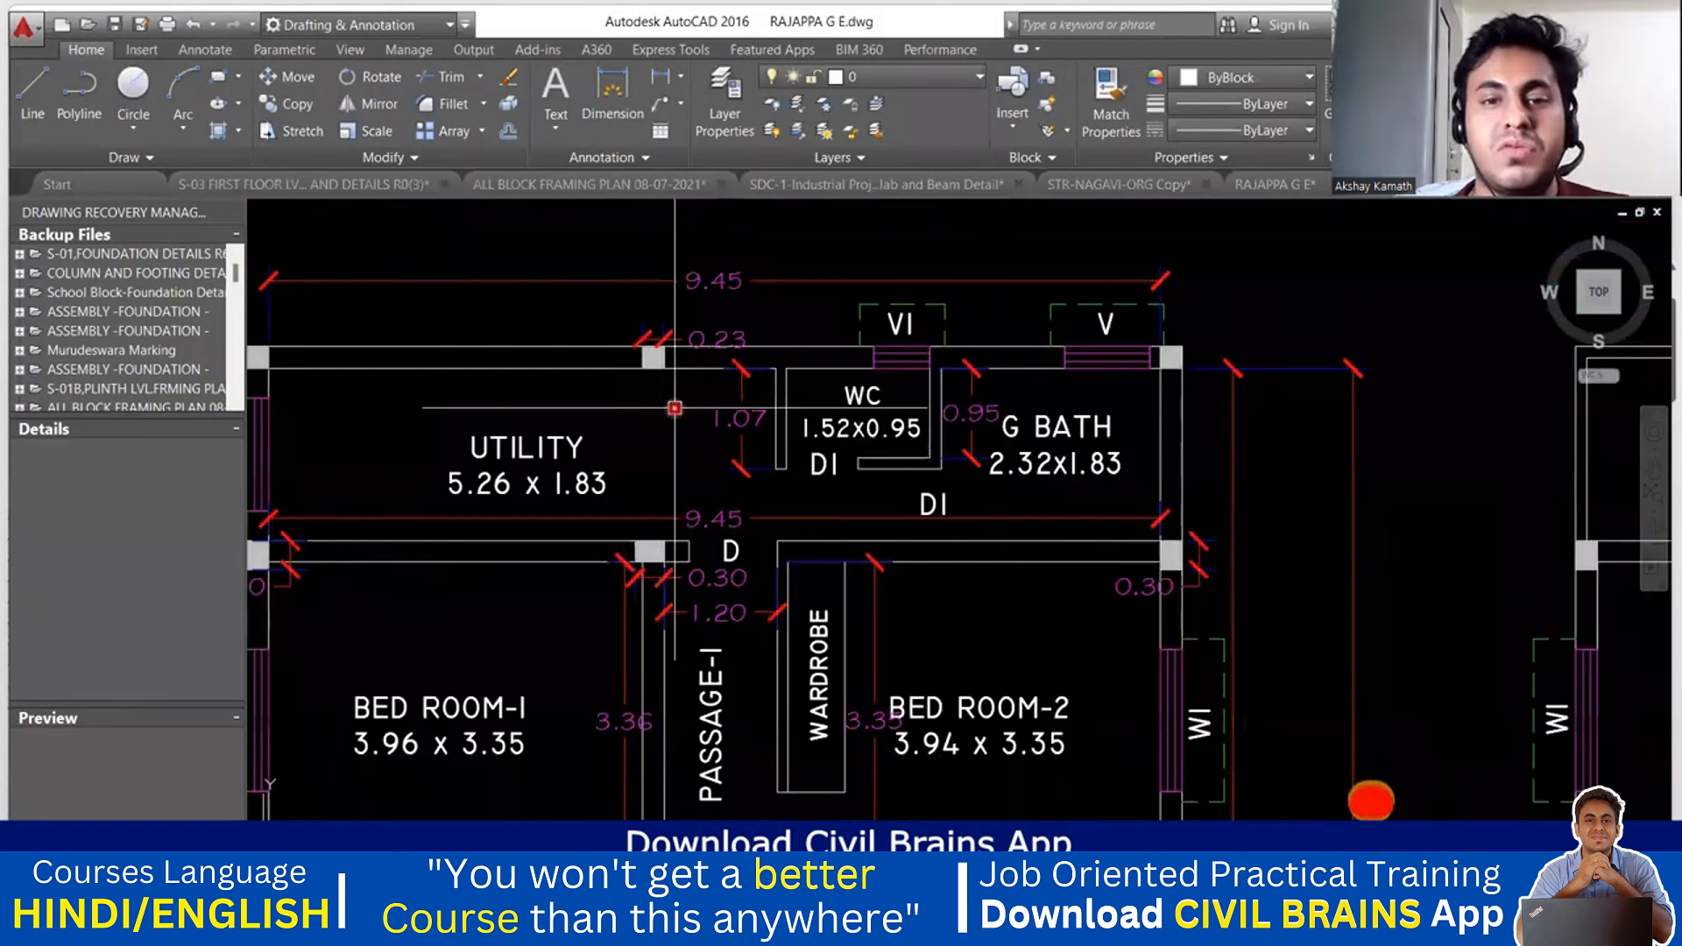
- Review the wall above the utility and bath, and switch to Excel to begin its length formula in E15 with =(9.45+
{"action": "scroll", "coordinate": [674, 408], "scroll_direction": "down", "scroll_amount": 2}
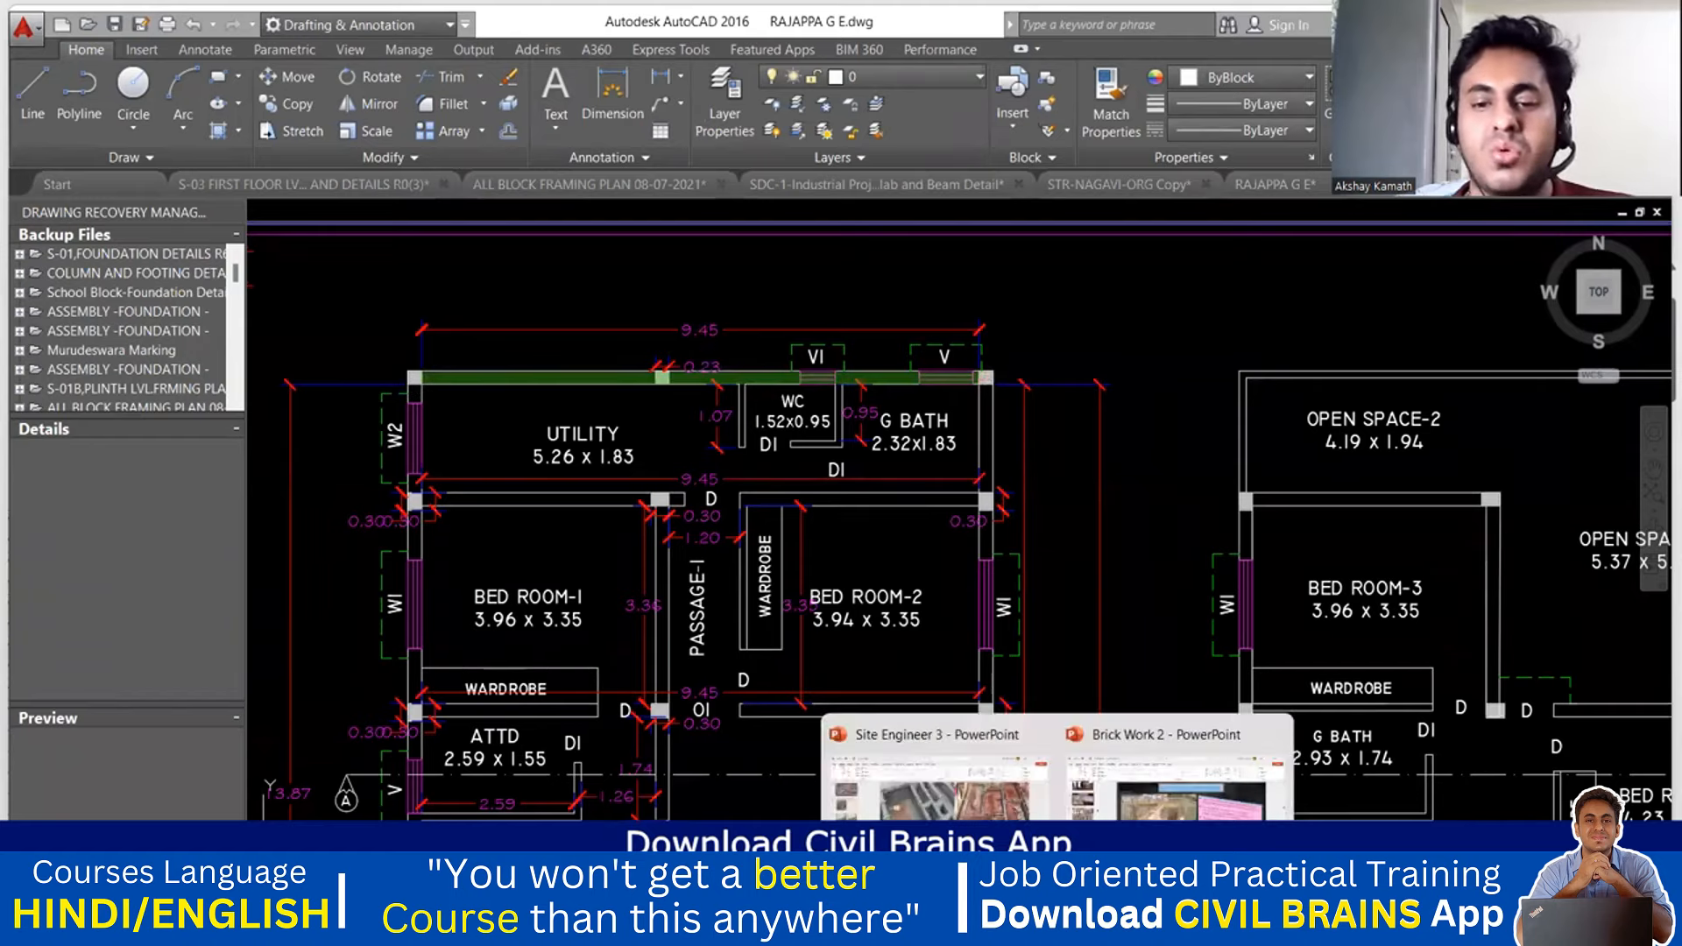
{"action": "left_click", "coordinate": [1009, 919]}
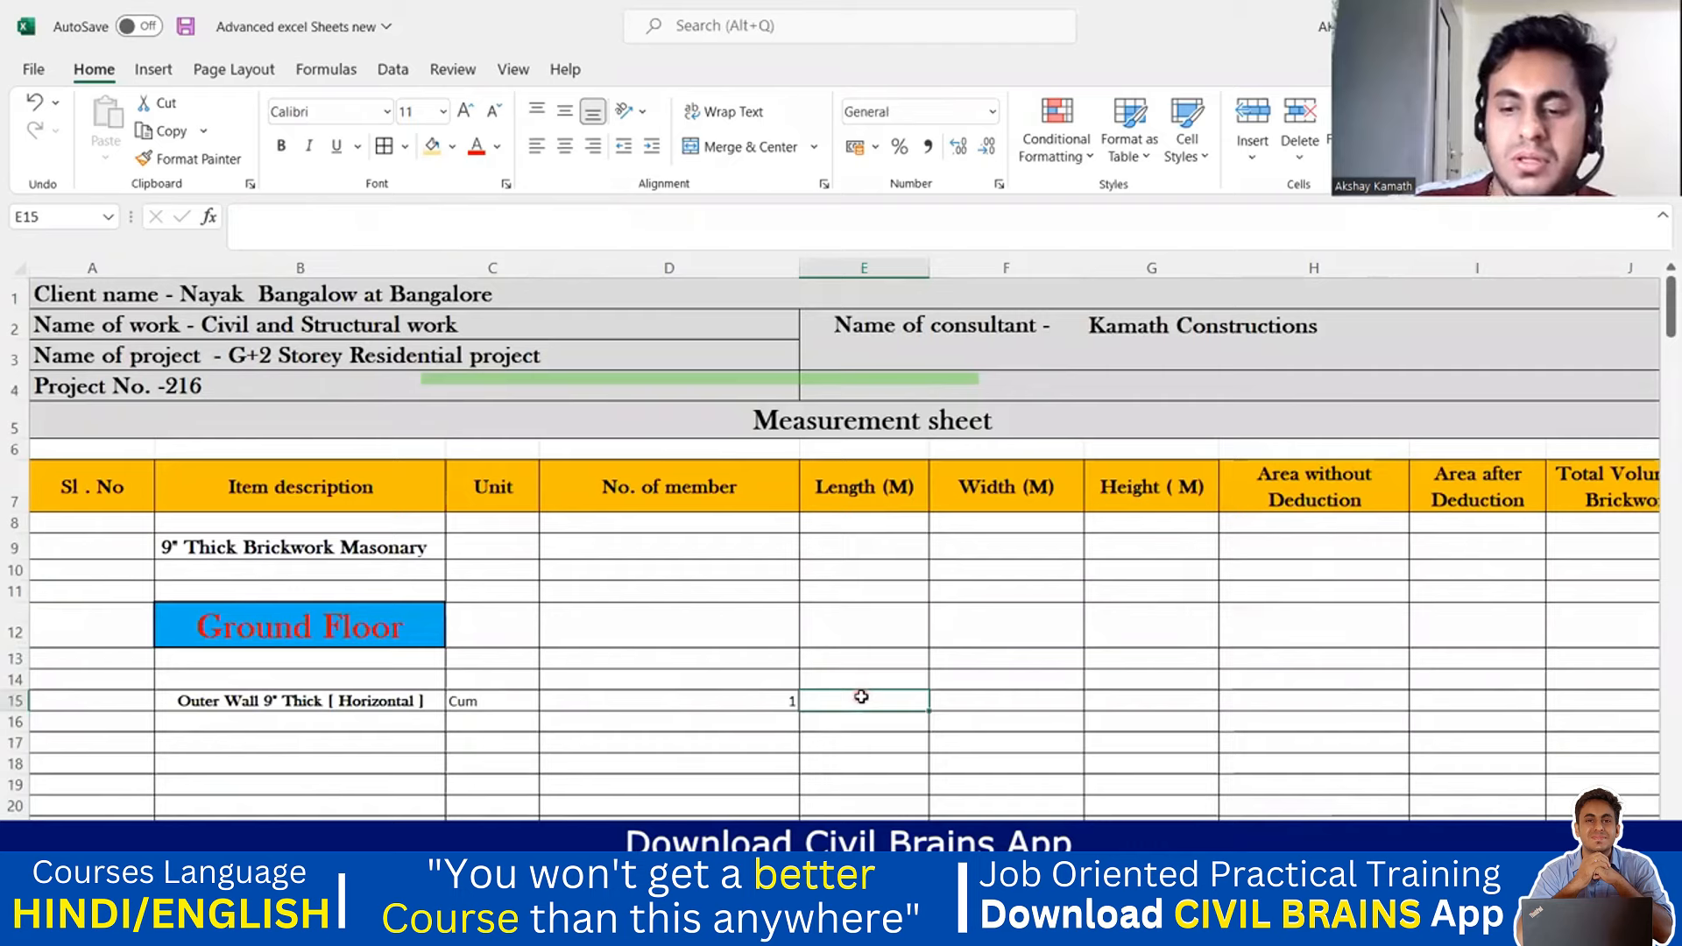
{"action": "type", "text": "=(9.45+"}
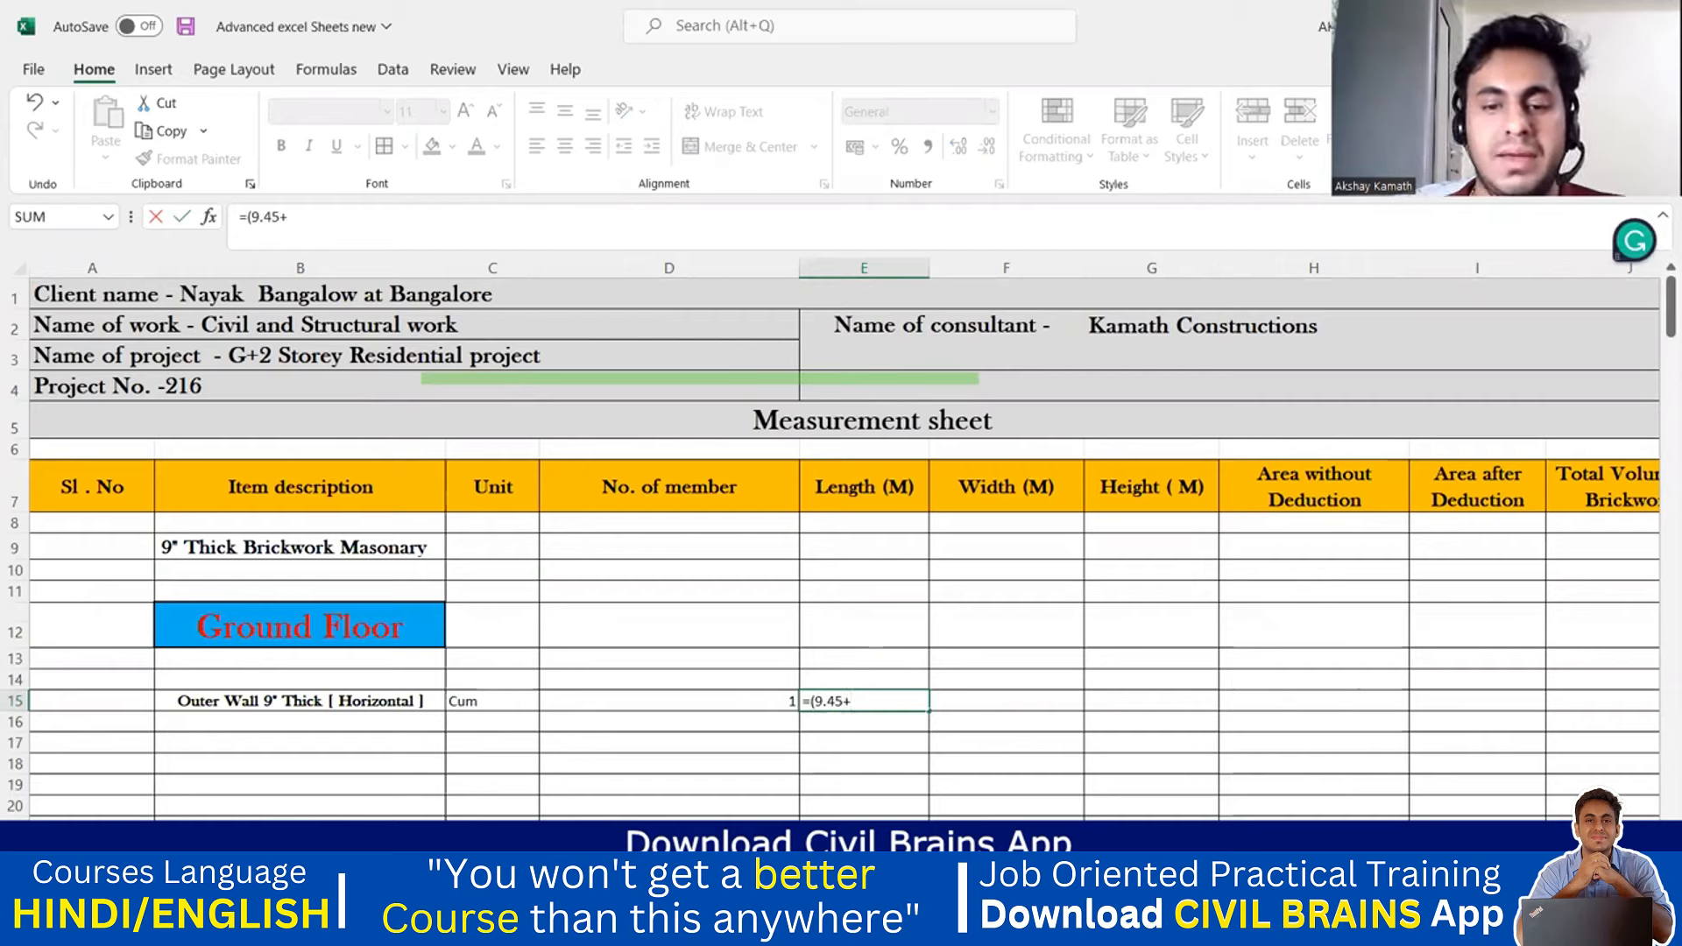
- Switch to the RAJAPPA G E drawing in AutoCAD and examine the outer wall dimensions below the kitchen, dining and veranda
{"action": "left_click", "coordinate": [1007, 924]}
{"action": "left_click", "coordinate": [1501, 797]}
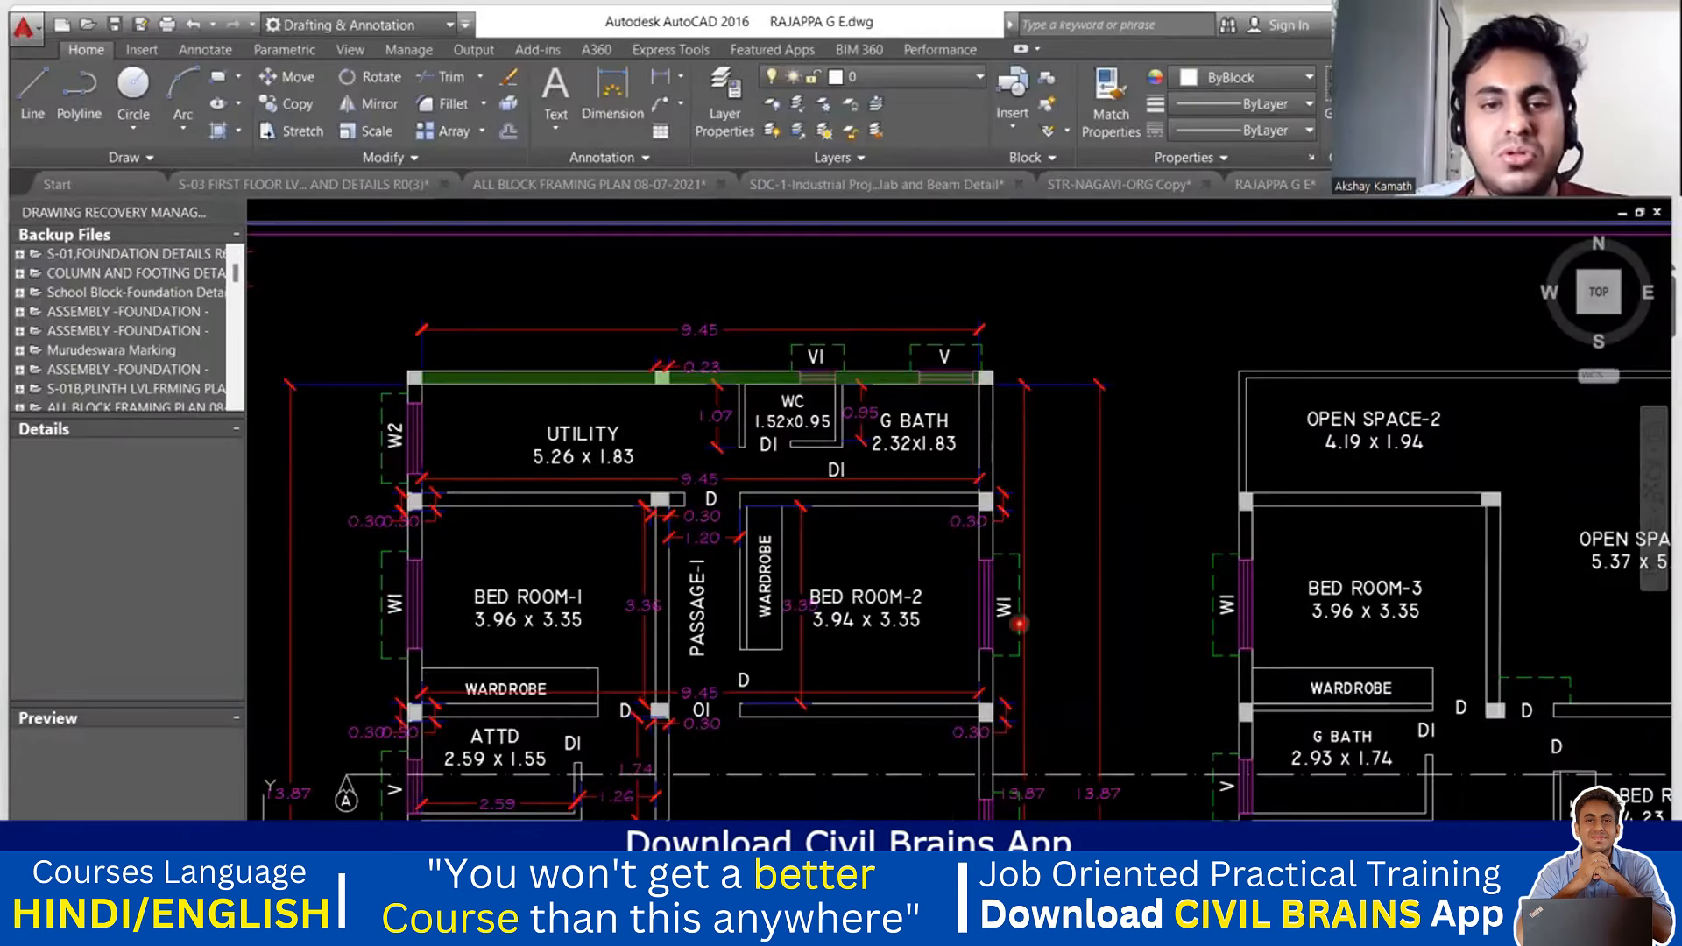
{"action": "scroll", "coordinate": [891, 408], "scroll_direction": "down", "scroll_amount": 2}
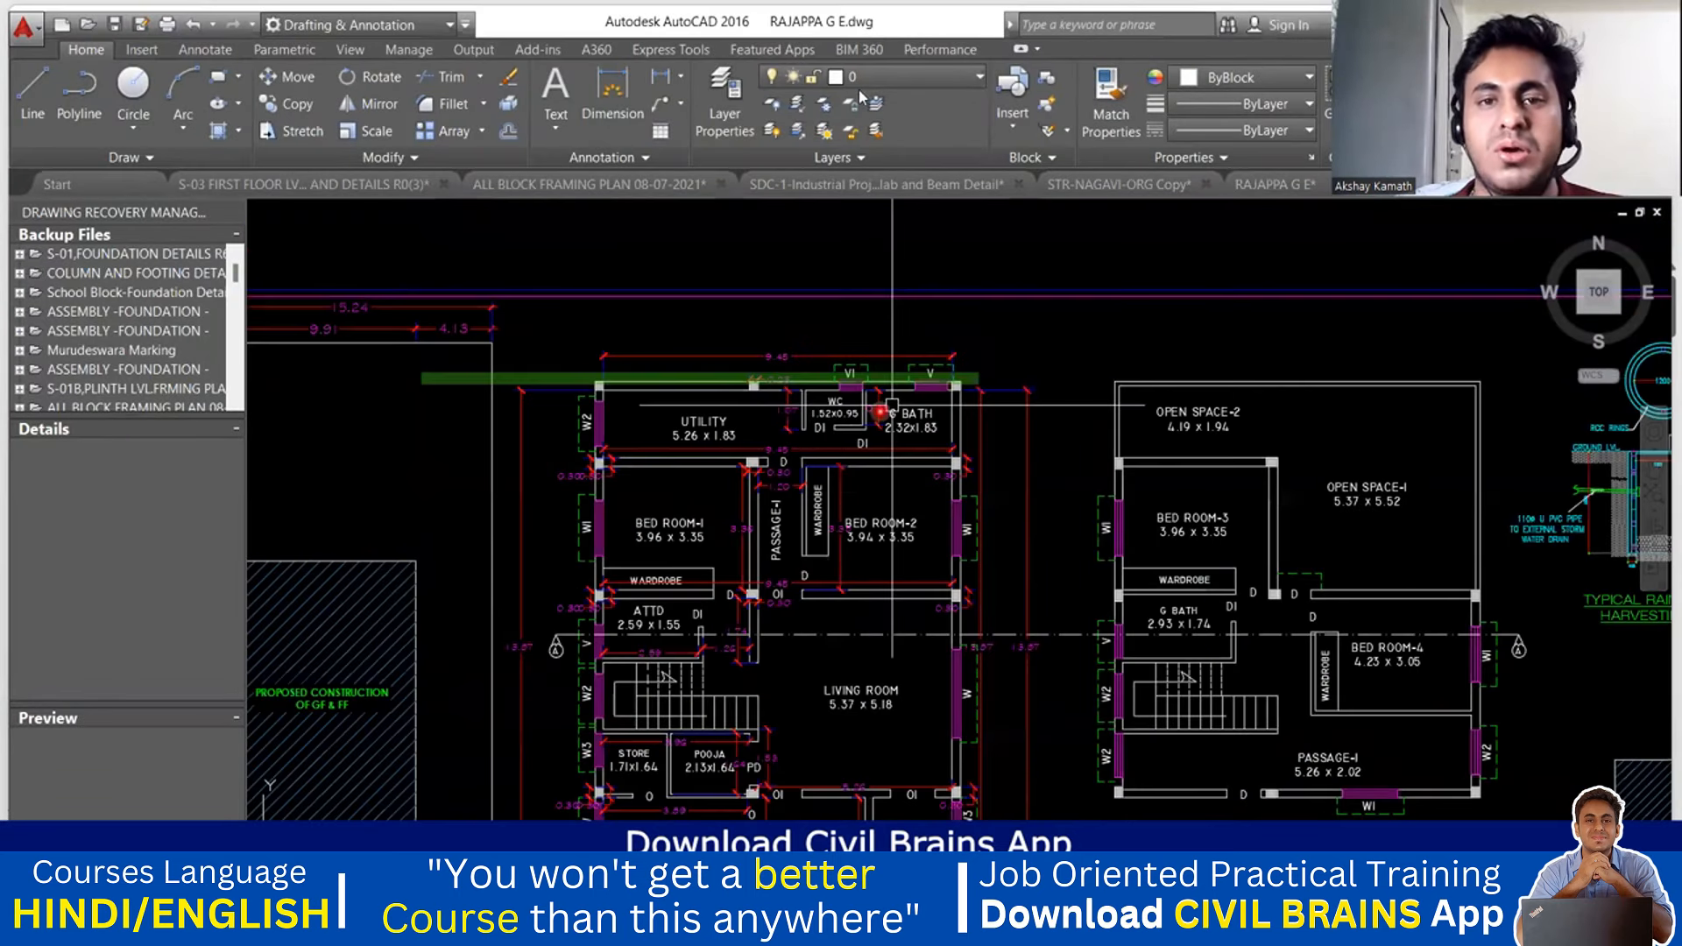
{"action": "middle_click_drag", "start_coordinate": [907, 712], "coordinate": [825, 424]}
{"action": "scroll", "coordinate": [749, 660], "scroll_direction": "up", "scroll_amount": 2}
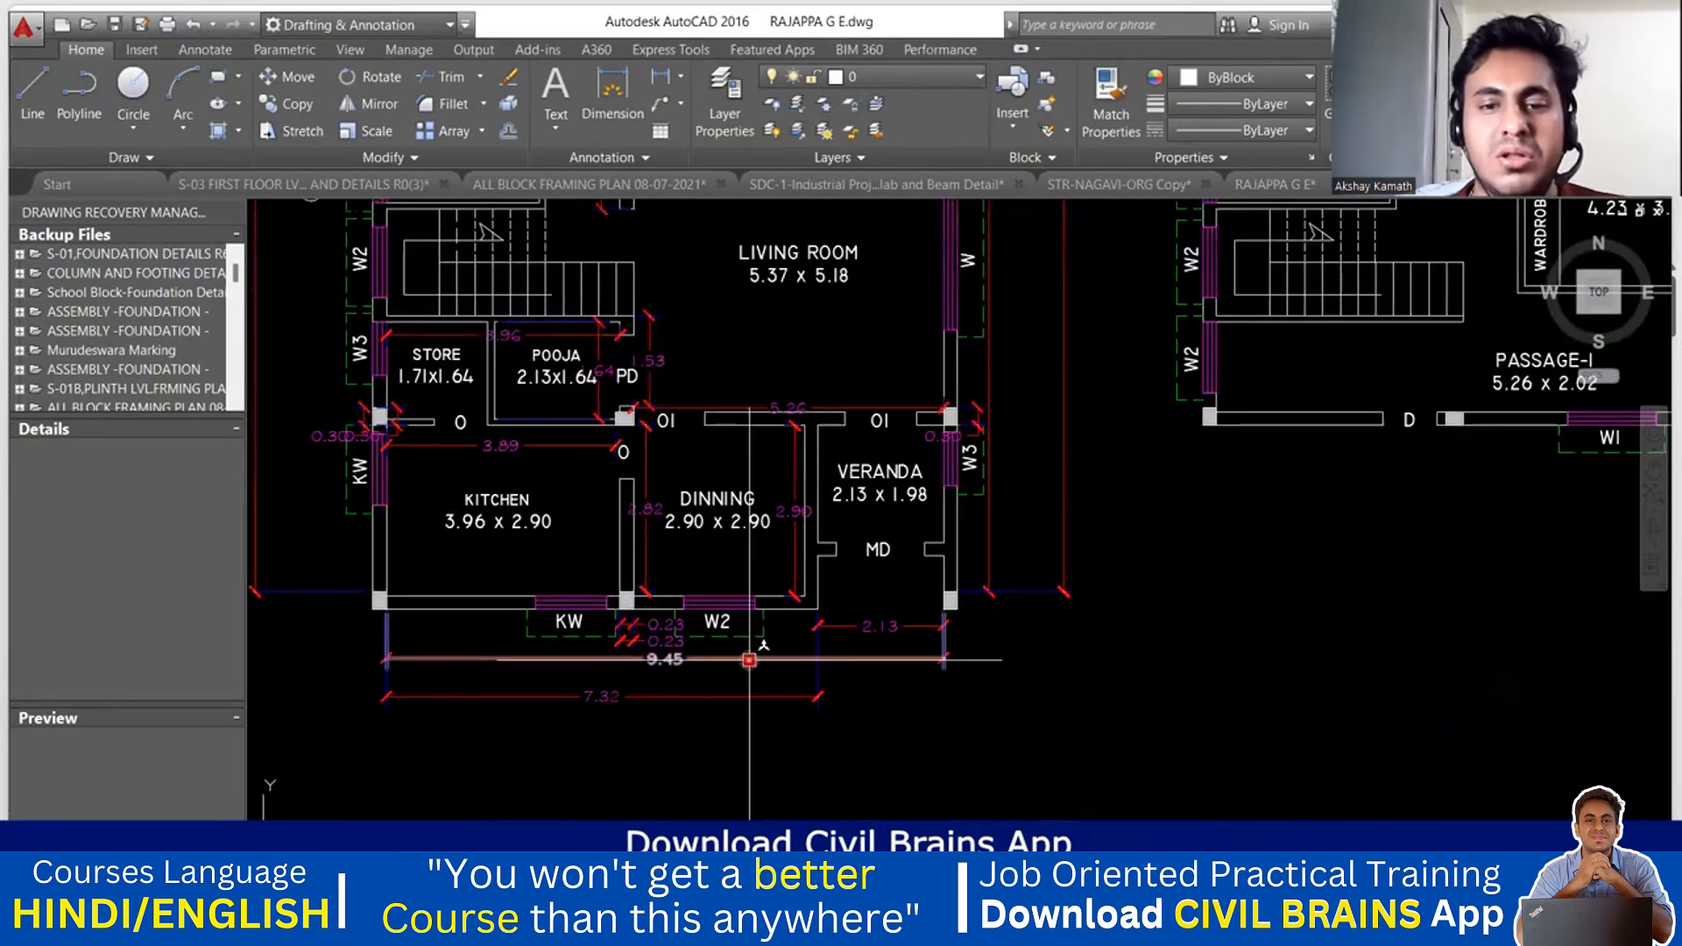
{"action": "scroll", "coordinate": [437, 674], "scroll_direction": "up", "scroll_amount": 2}
{"action": "scroll", "coordinate": [735, 569], "scroll_direction": "up", "scroll_amount": 1}
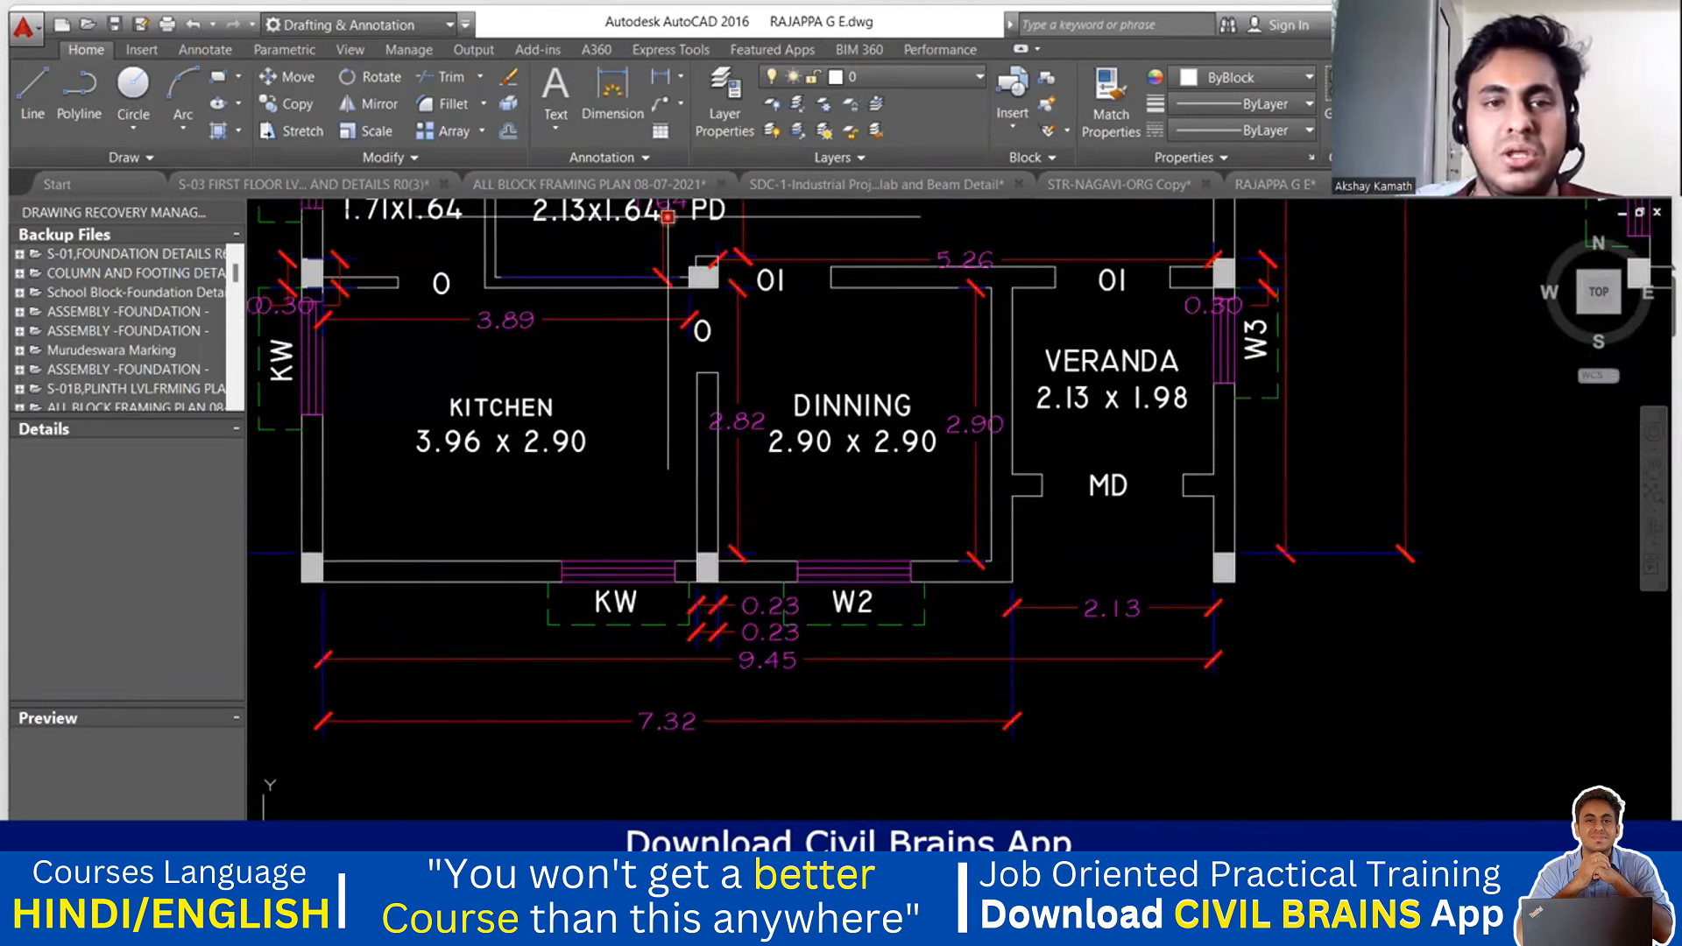
{"action": "left_click", "coordinate": [324, 563]}
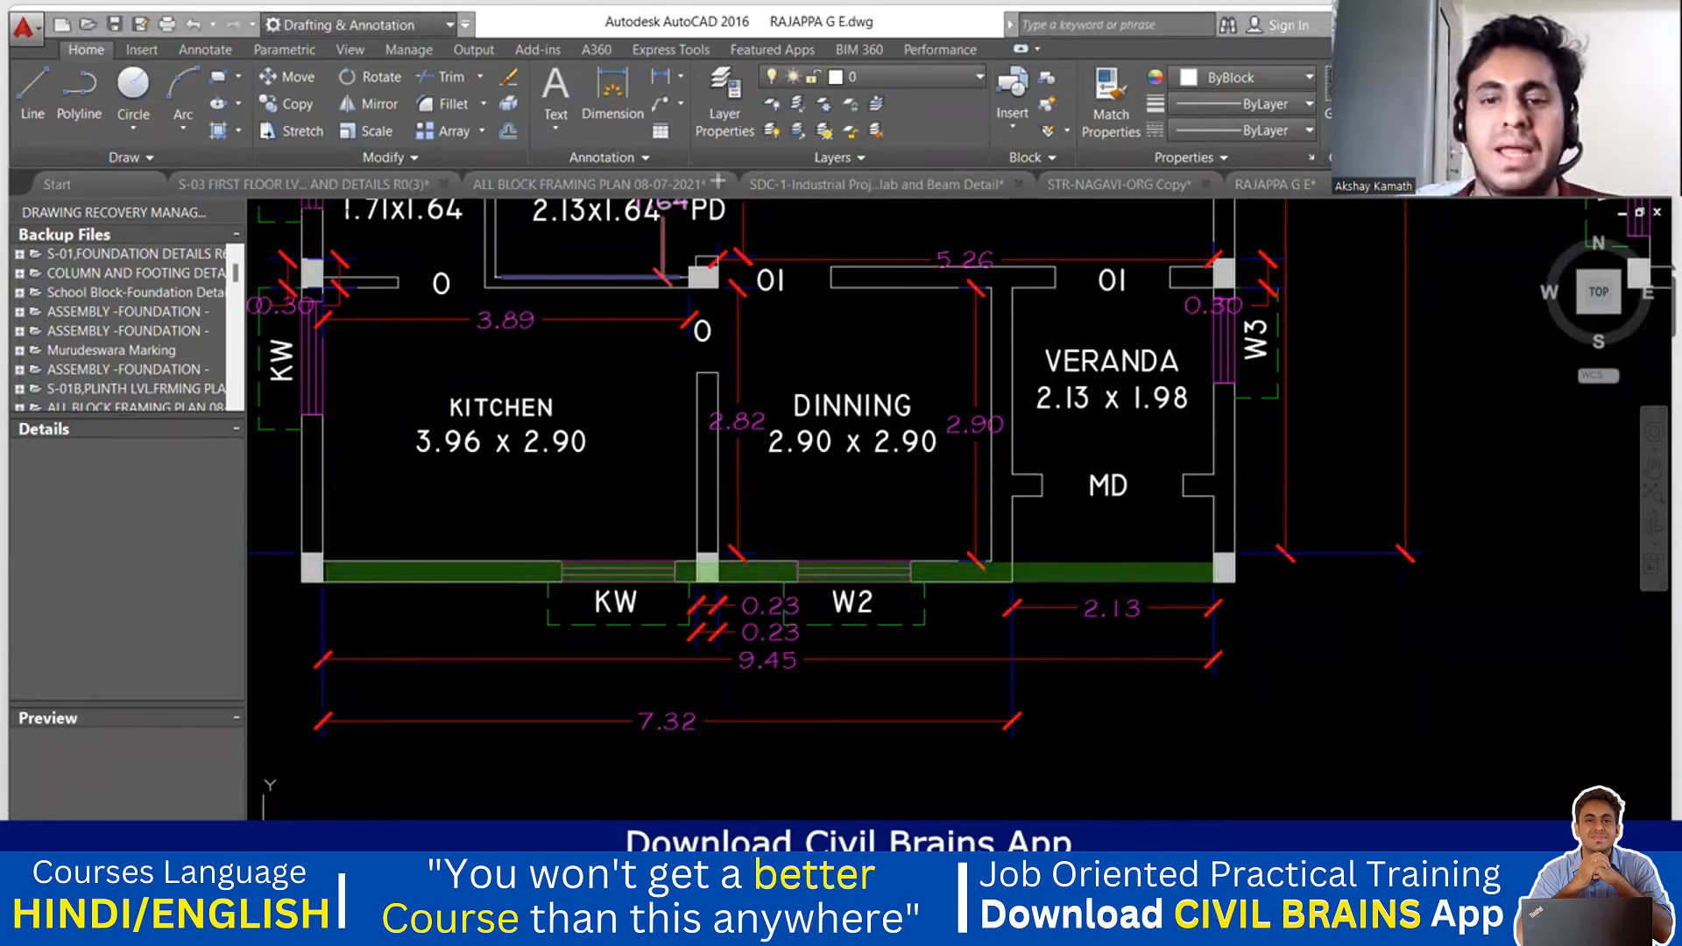
{"action": "key", "text": "Escape"}
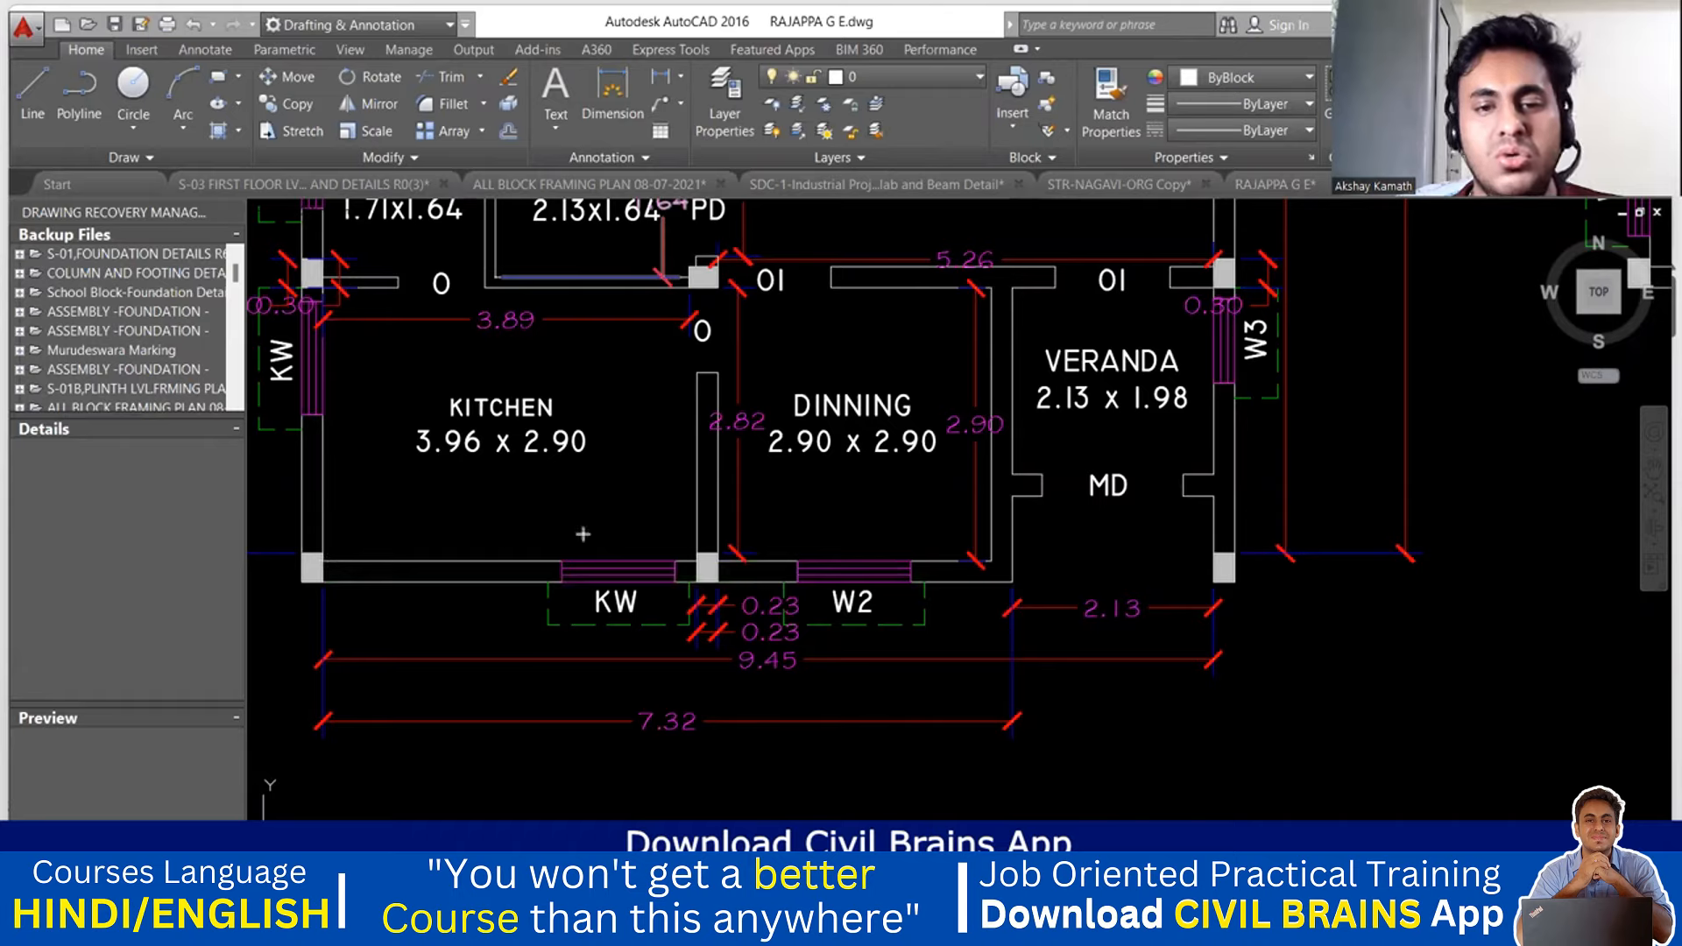
{"action": "left_click", "coordinate": [323, 562]}
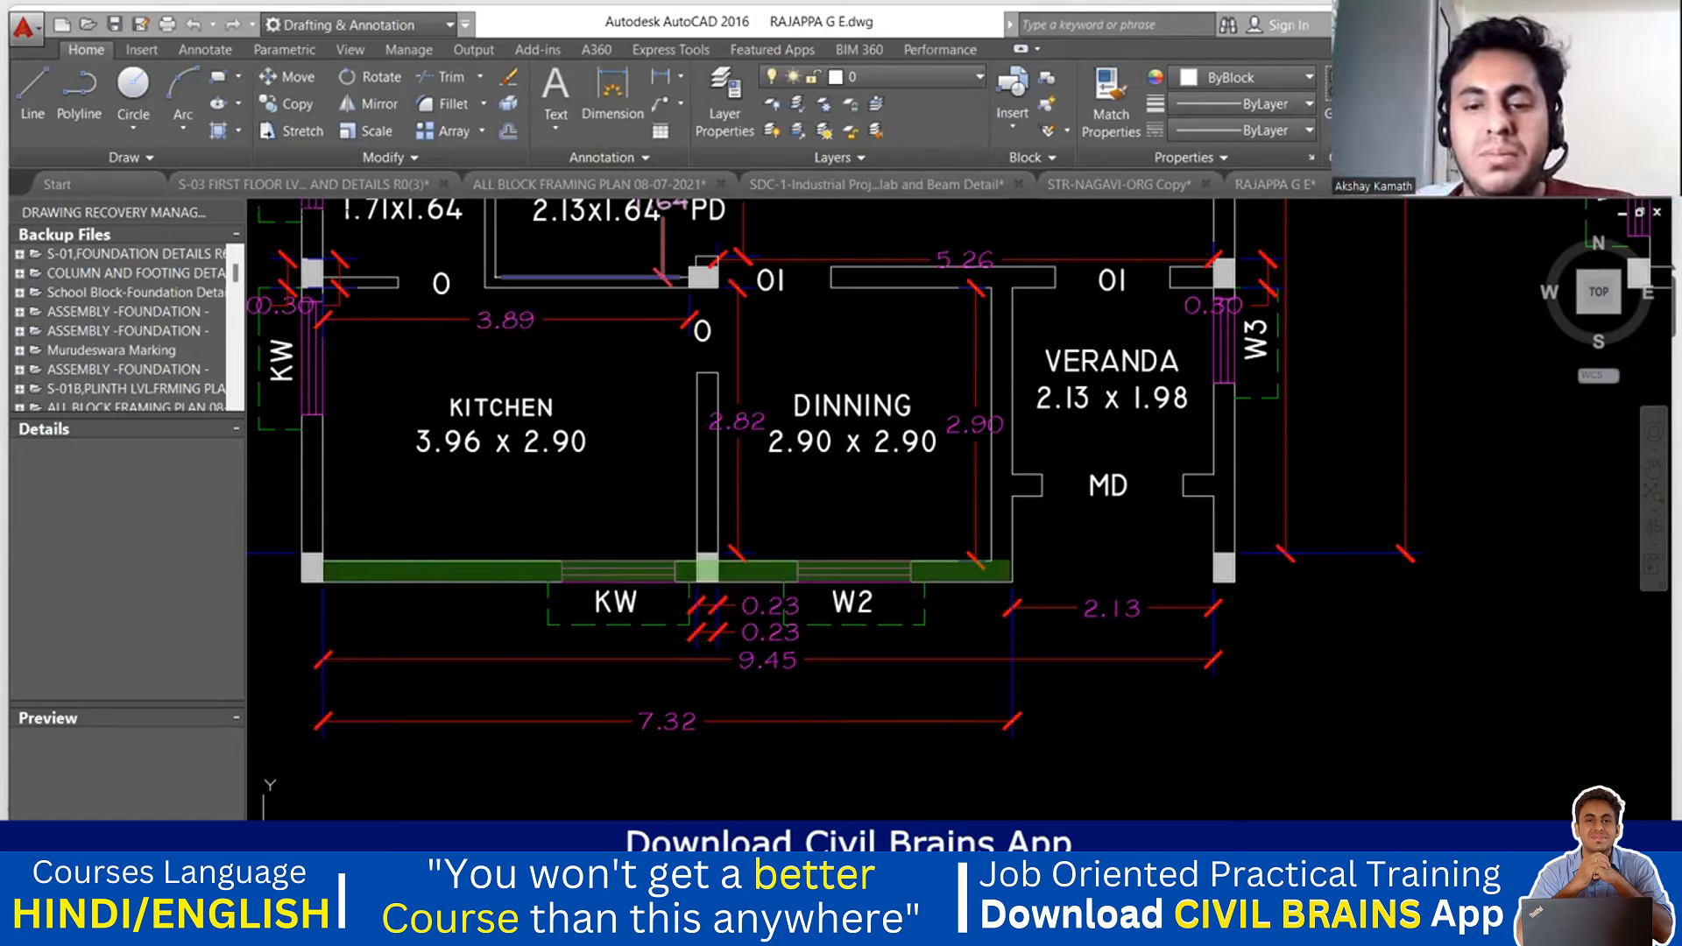
- Switch to File Explorer and open image 01 from the Photos folder inside 001 -New QS
{"action": "mouse_move", "coordinate": [1057, 928]}
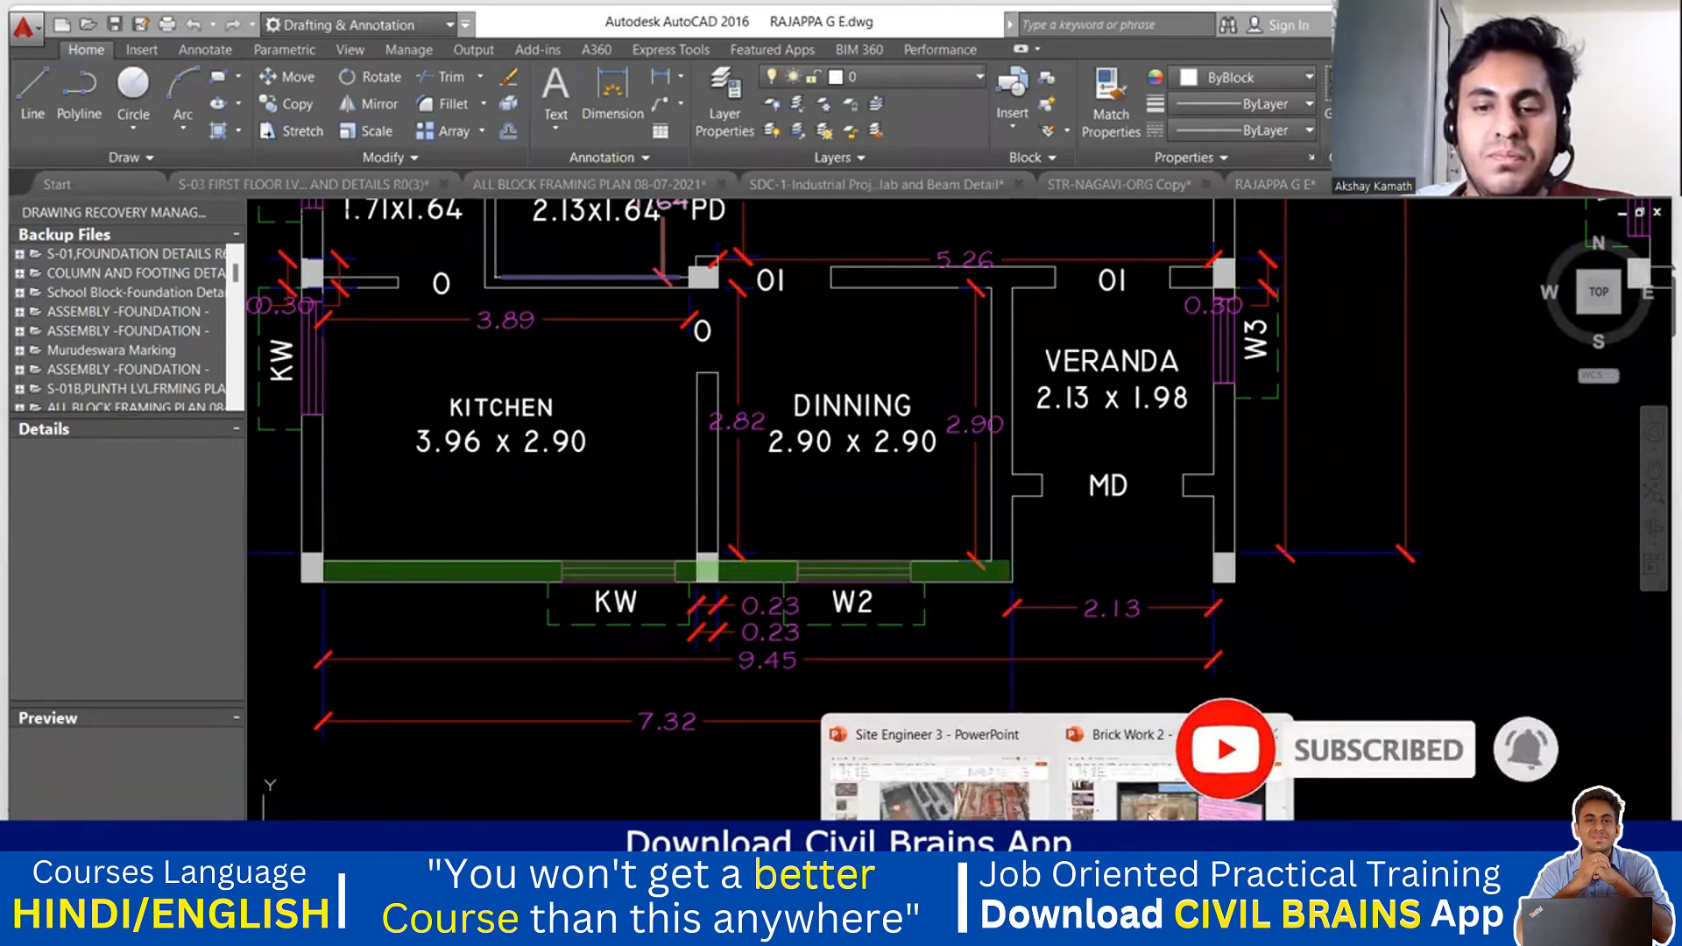
{"action": "left_click", "coordinate": [1007, 928]}
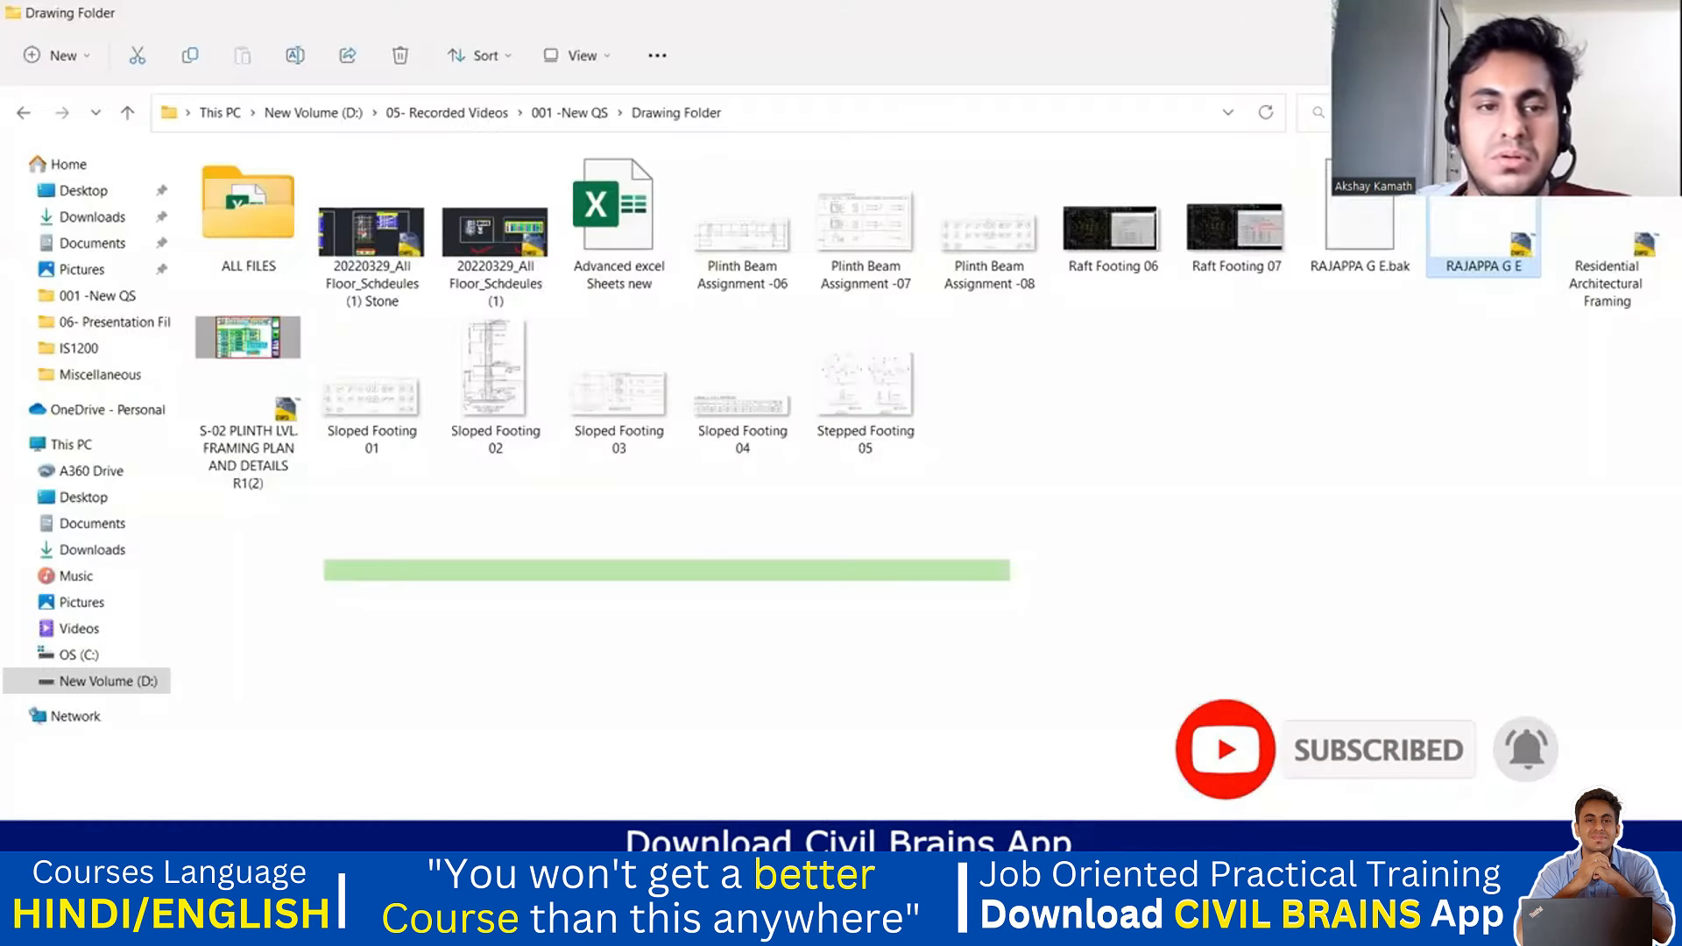
{"action": "left_click", "coordinate": [117, 125]}
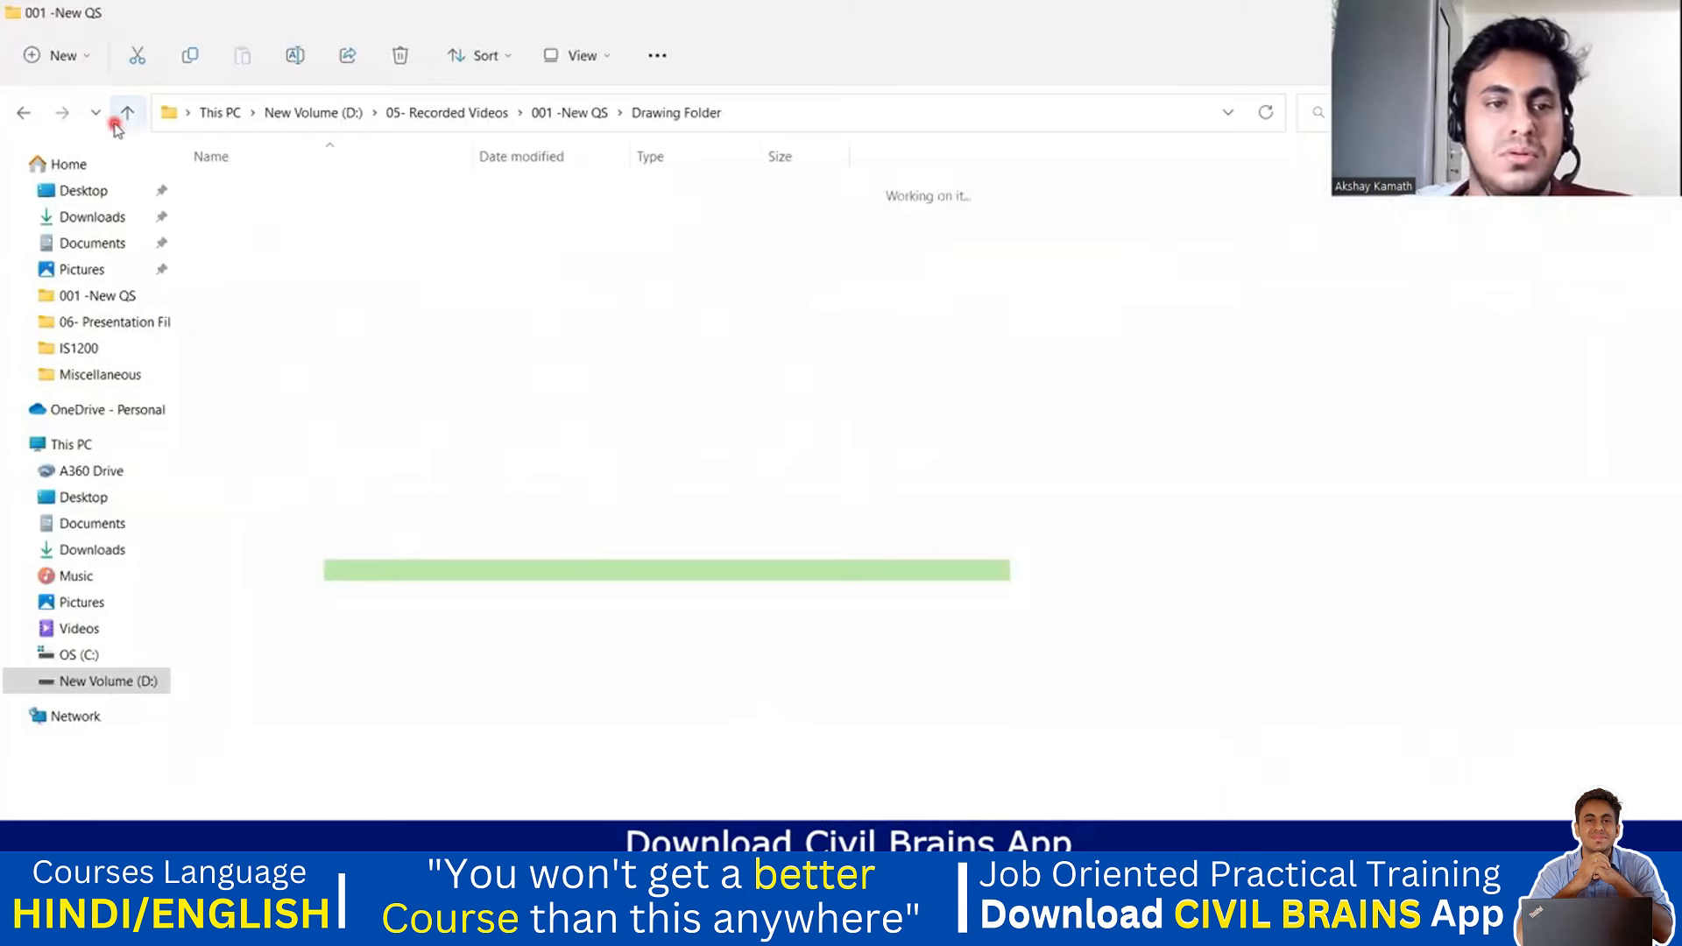
{"action": "double_click", "coordinate": [329, 237]}
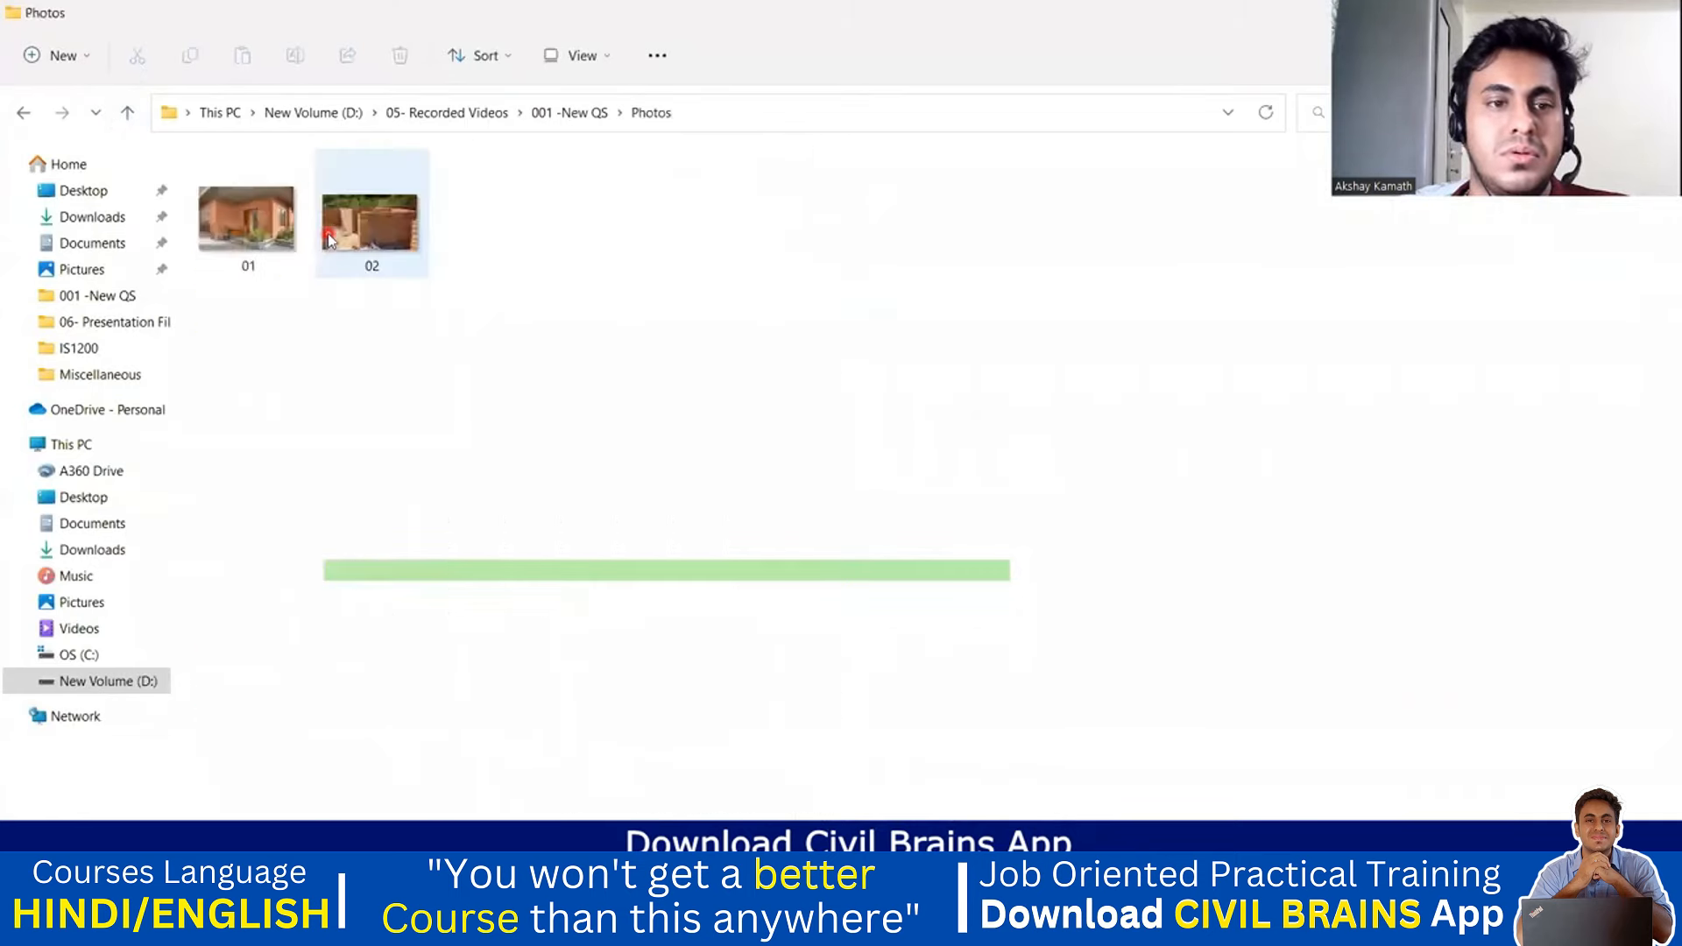
{"action": "left_click", "coordinate": [258, 239]}
{"action": "double_click", "coordinate": [258, 238]}
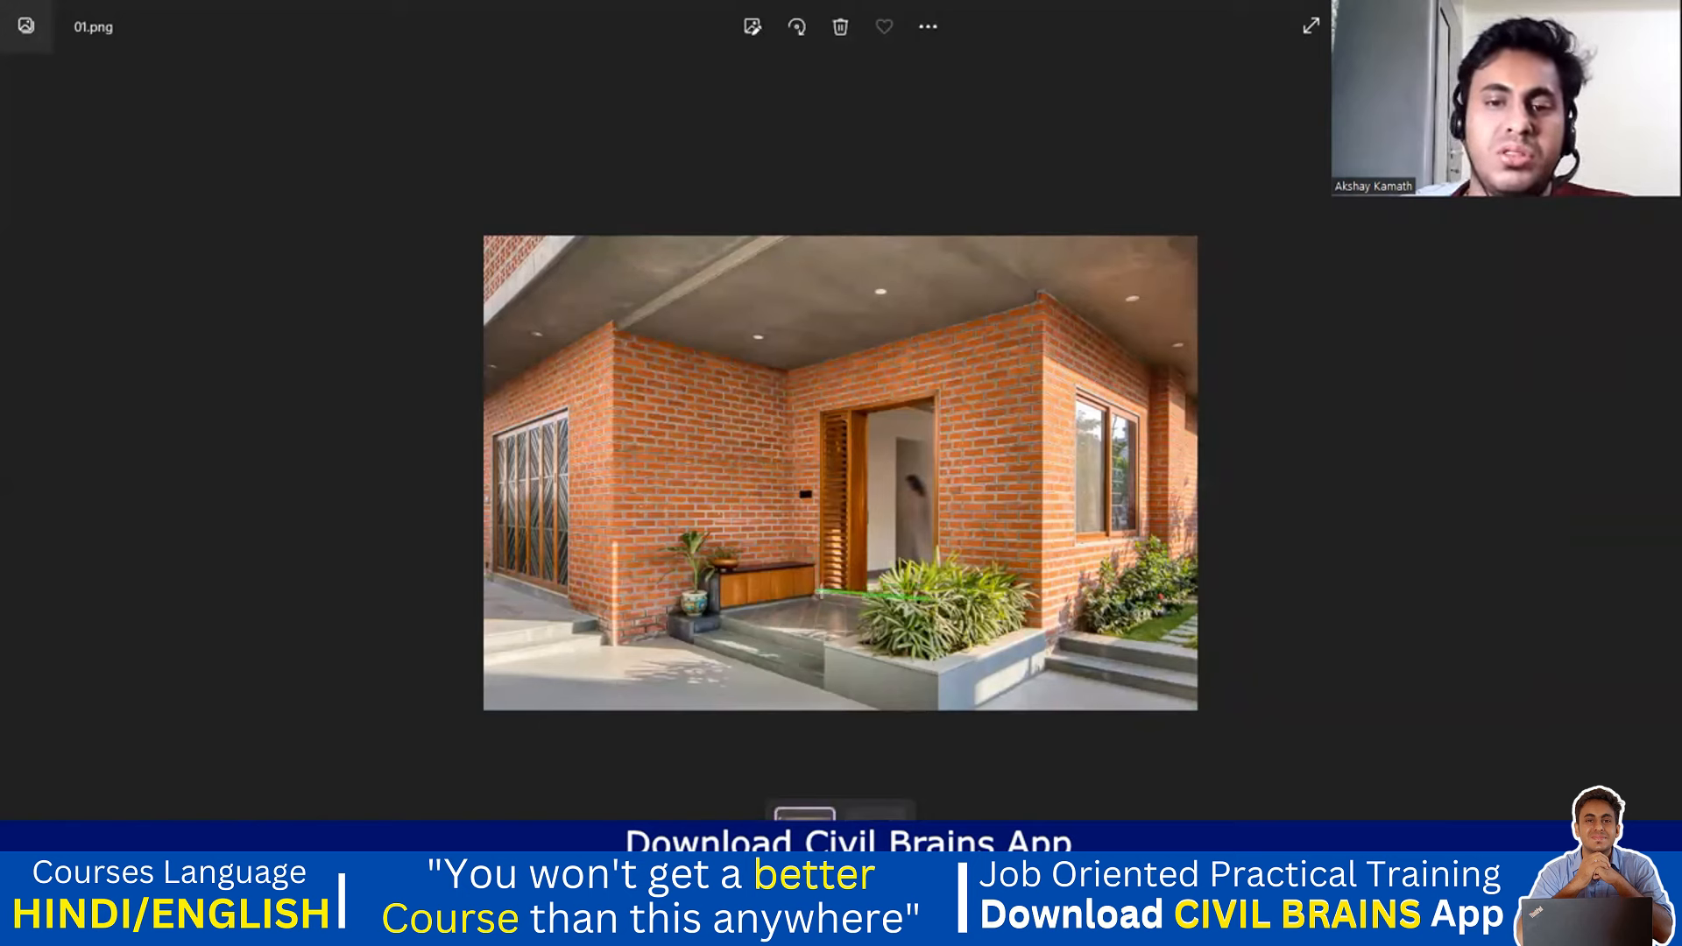
{"action": "mouse_move", "coordinate": [824, 424]}
{"action": "left_mouse_down"}
{"action": "mouse_move", "coordinate": [817, 359]}
{"action": "mouse_move", "coordinate": [936, 328]}
{"action": "left_mouse_up"}
{"action": "left_click_drag", "start_coordinate": [924, 405], "coordinate": [931, 580]}
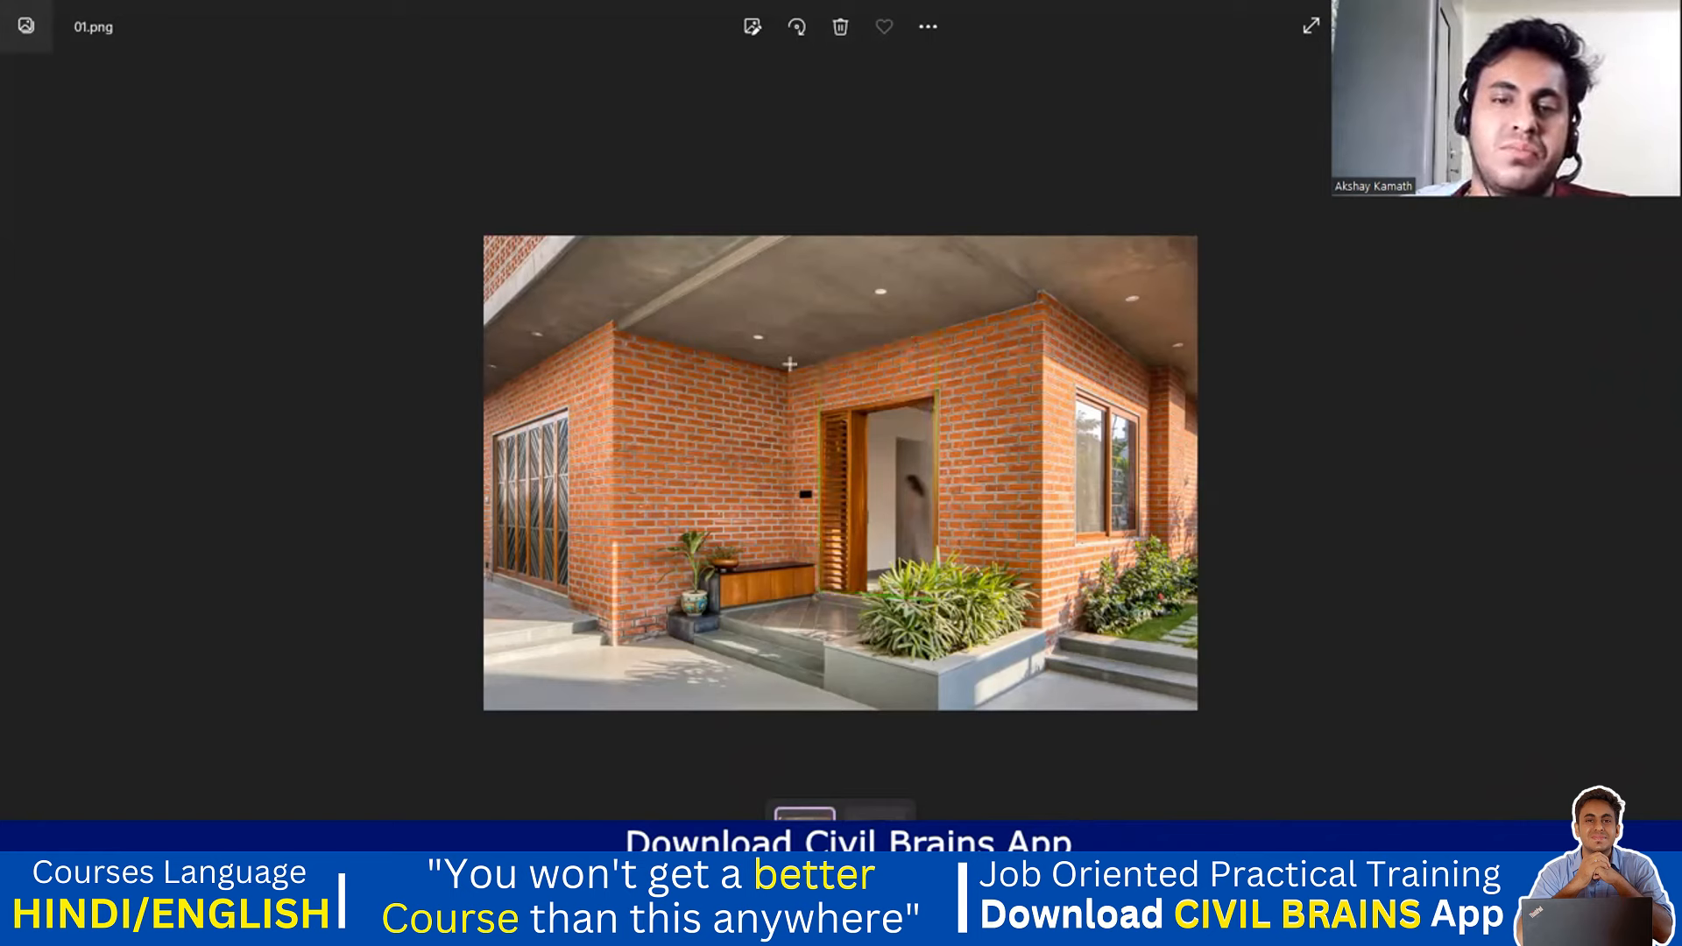
{"action": "mouse_move", "coordinate": [1017, 316]}
{"action": "left_mouse_down"}
{"action": "mouse_move", "coordinate": [1016, 301]}
{"action": "mouse_move", "coordinate": [833, 360]}
{"action": "left_mouse_up"}
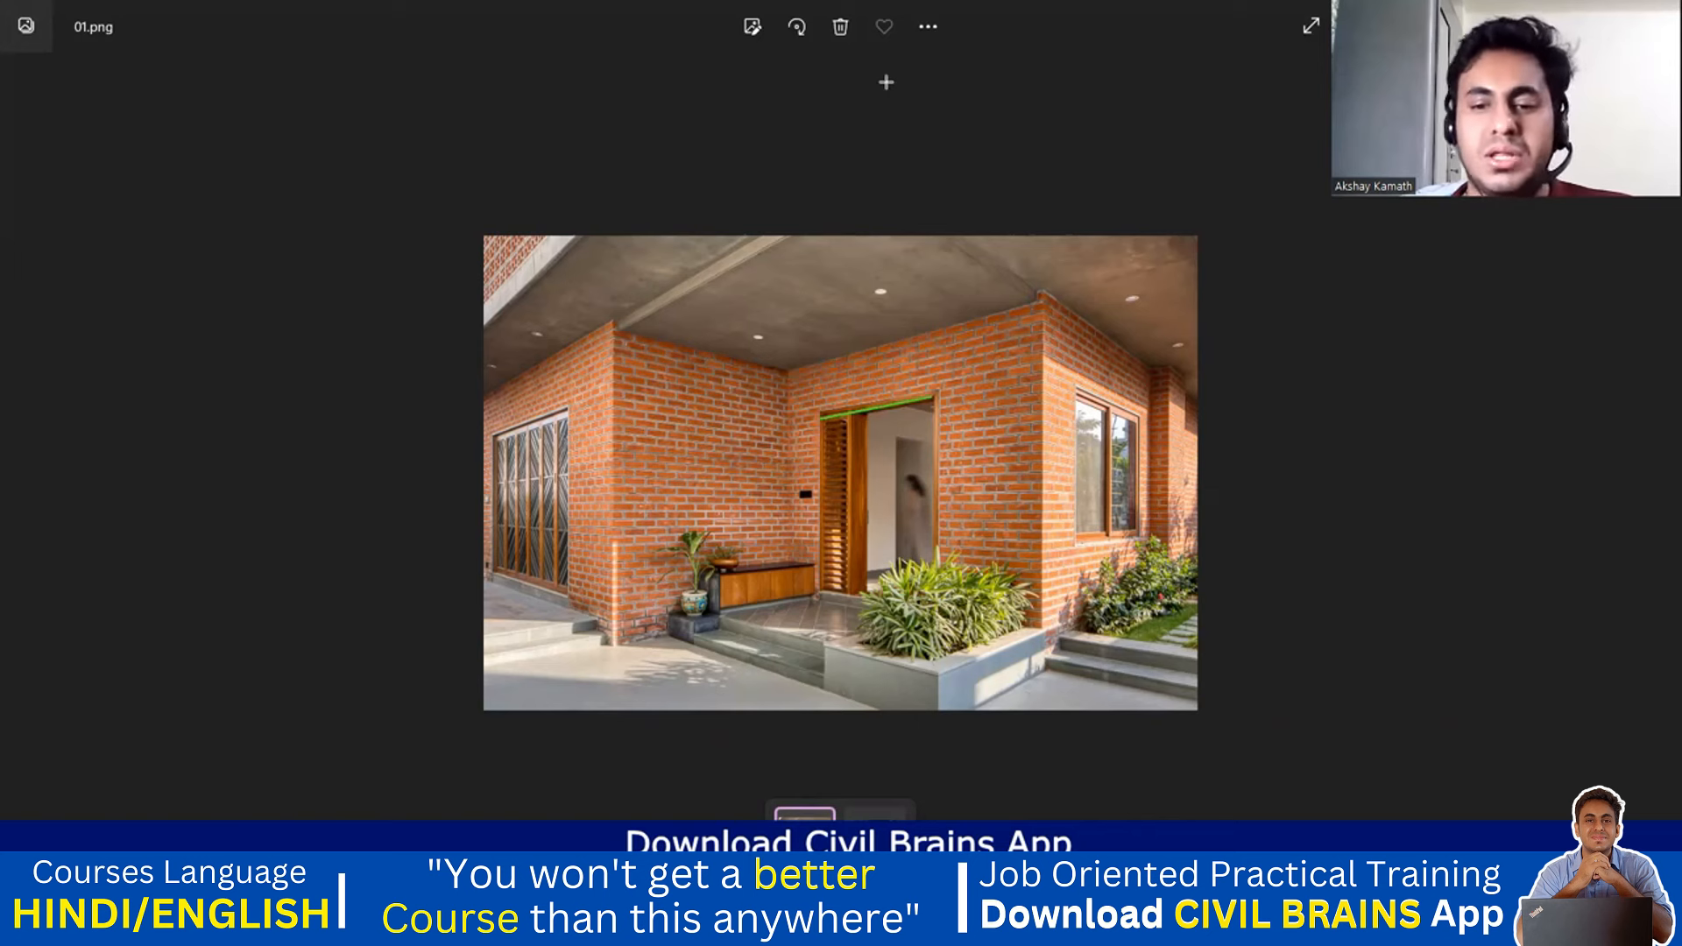
{"action": "key", "text": "alt+Tab"}
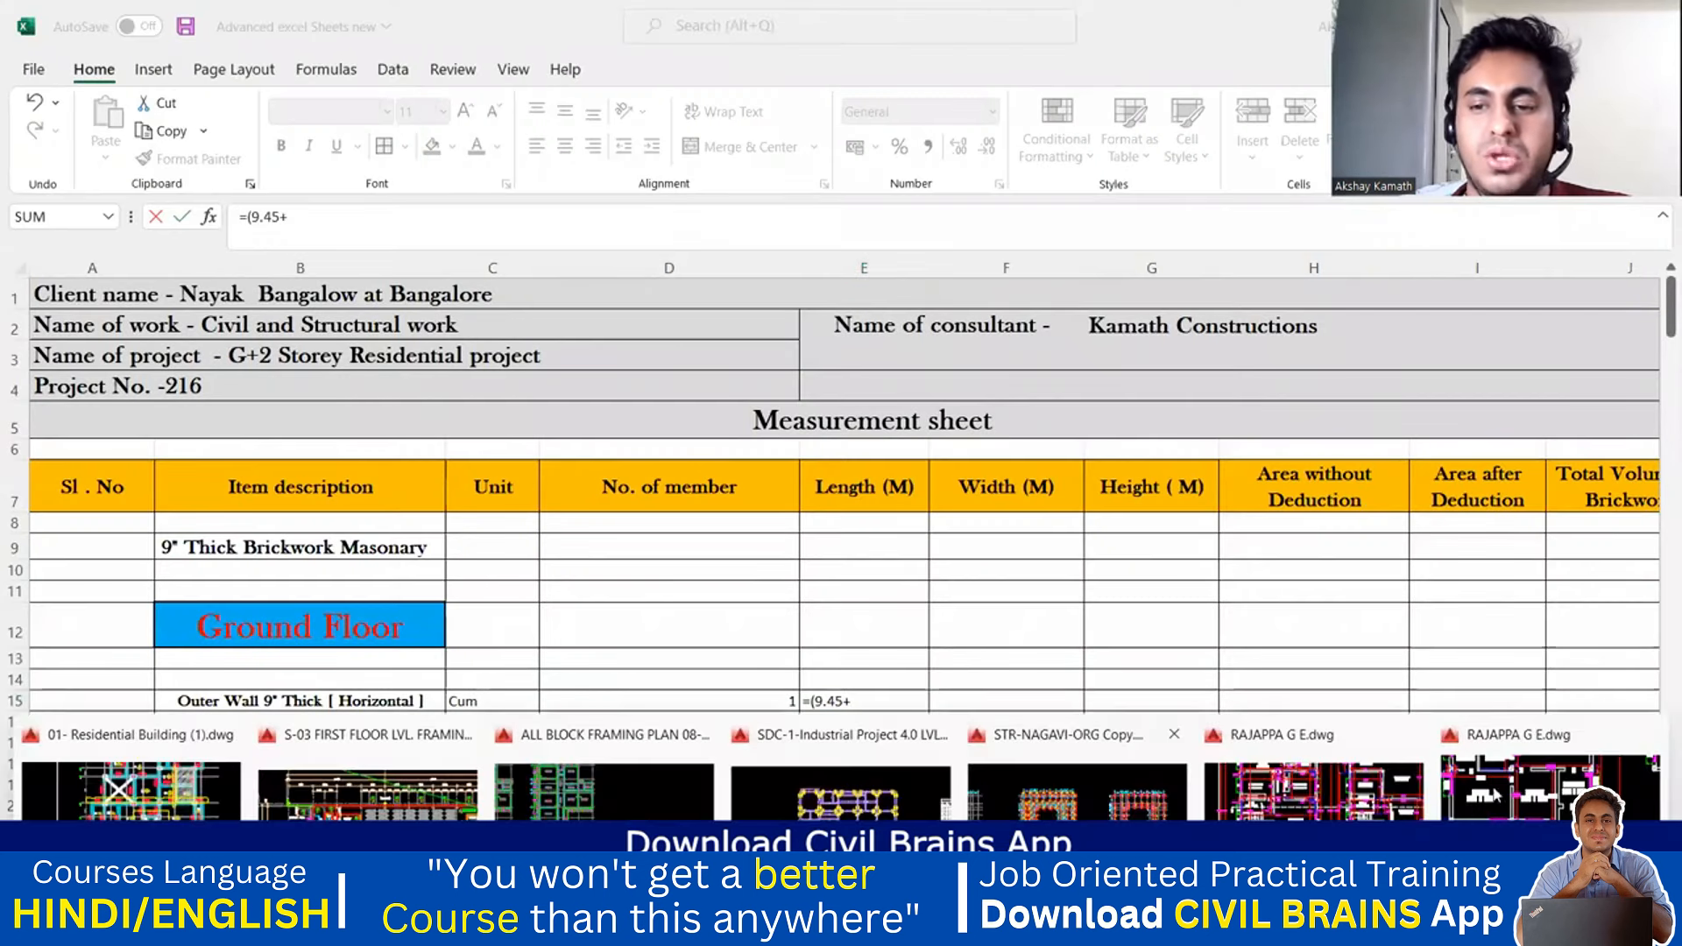
{"action": "left_click", "coordinate": [1517, 785]}
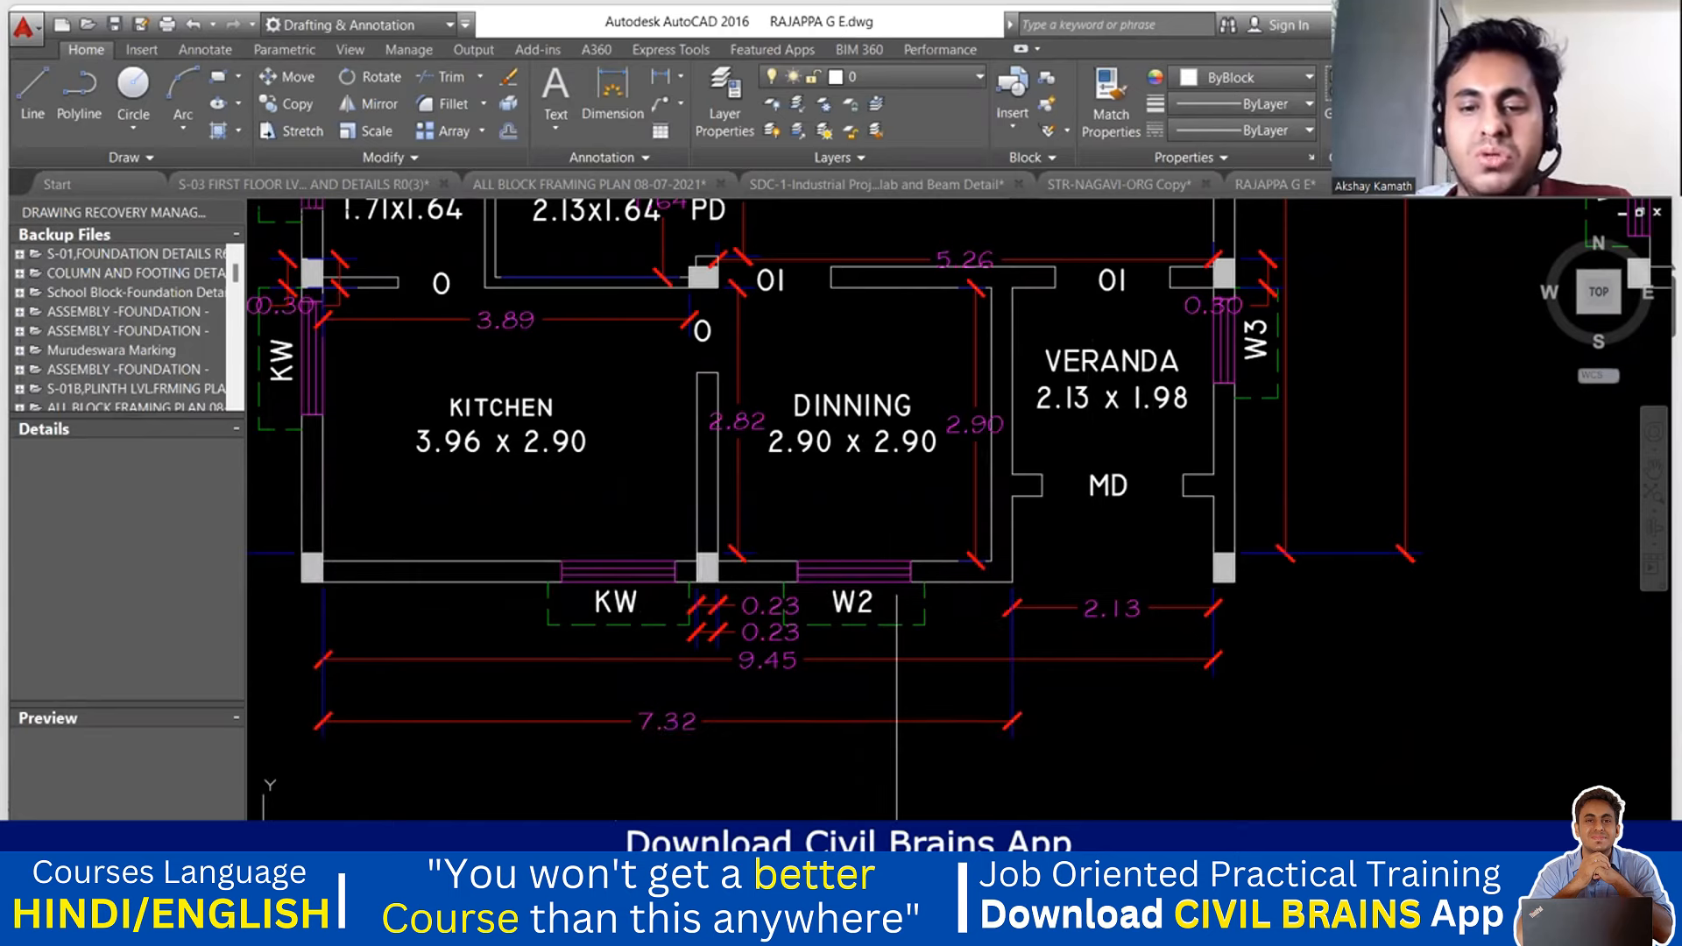
- Switch to Excel and discard the unfinished length formula in cell E15
{"action": "key", "text": "alt+Tab"}
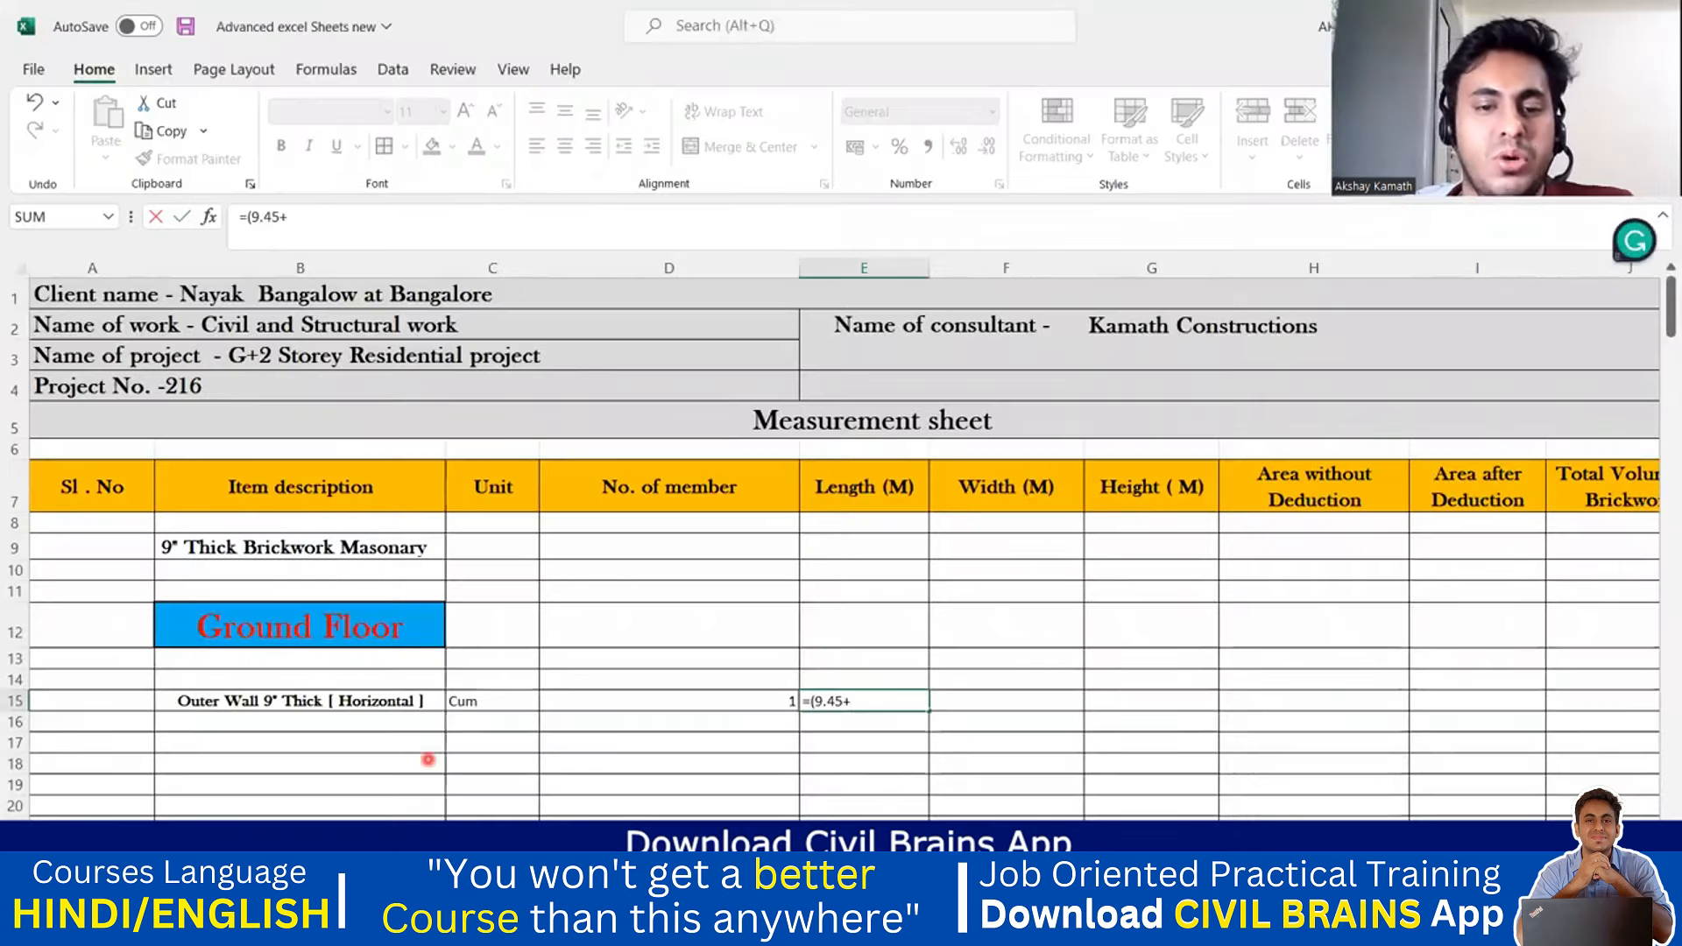
{"action": "key", "text": "ctrl+Page_Up"}
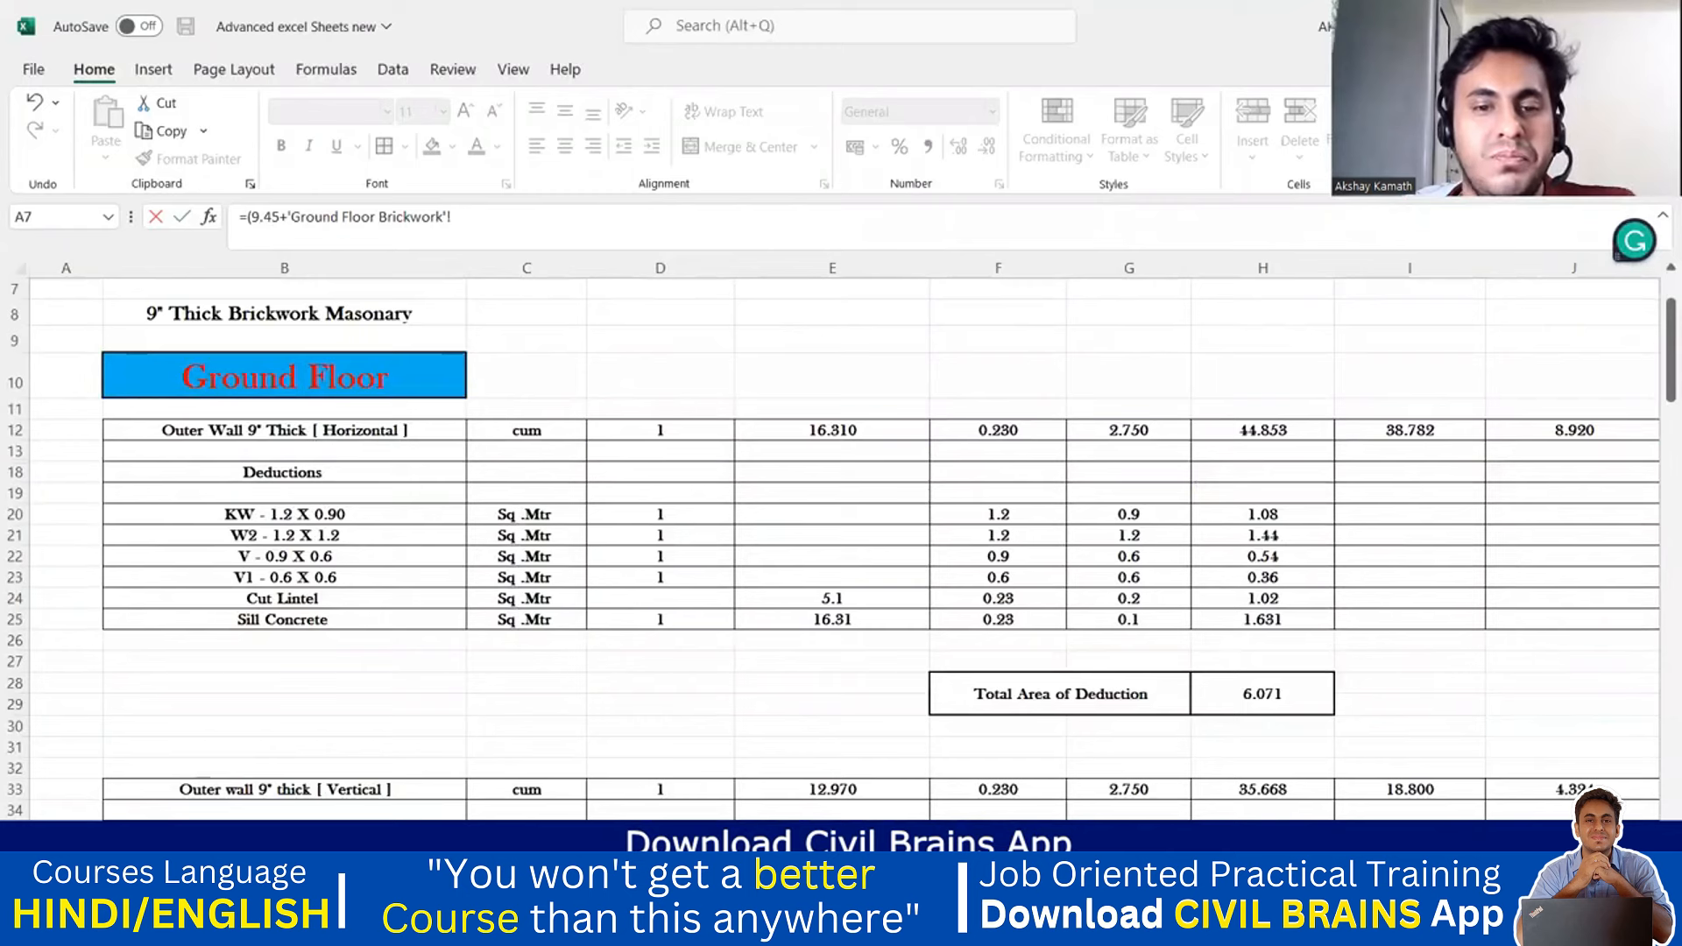
{"action": "key", "text": "Escape"}
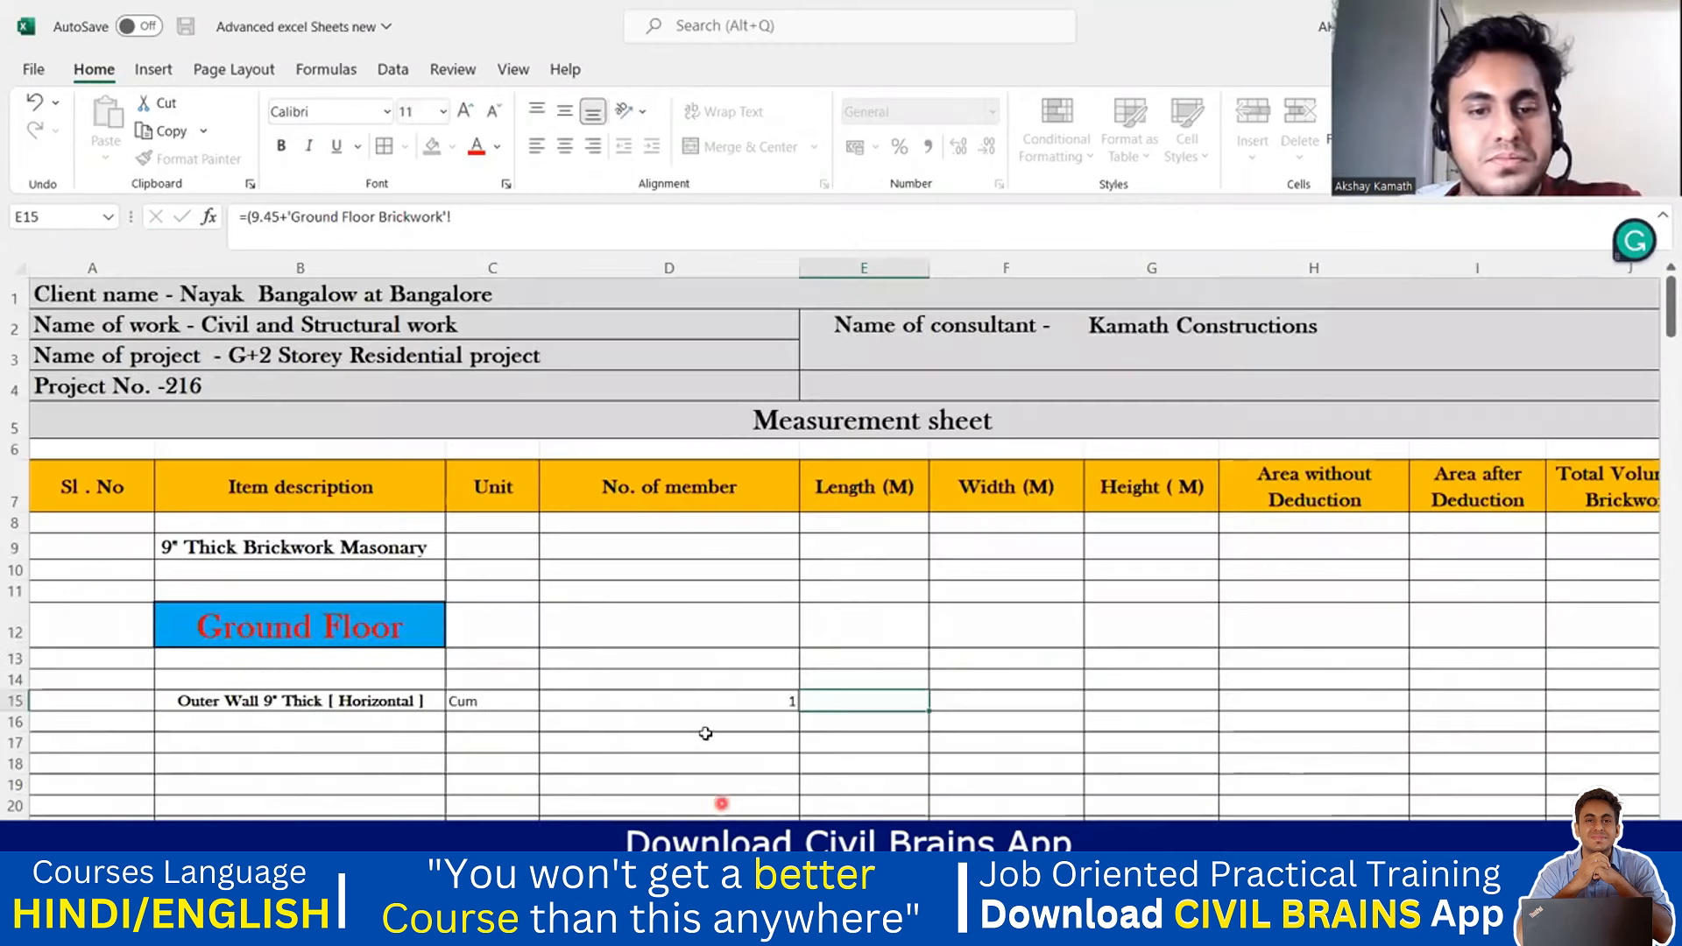
- Compare the empty length cell E15 with the completed sheet's length formula for the horizontal outer wall in E12
{"action": "key", "text": "ctrl+Page_Up"}
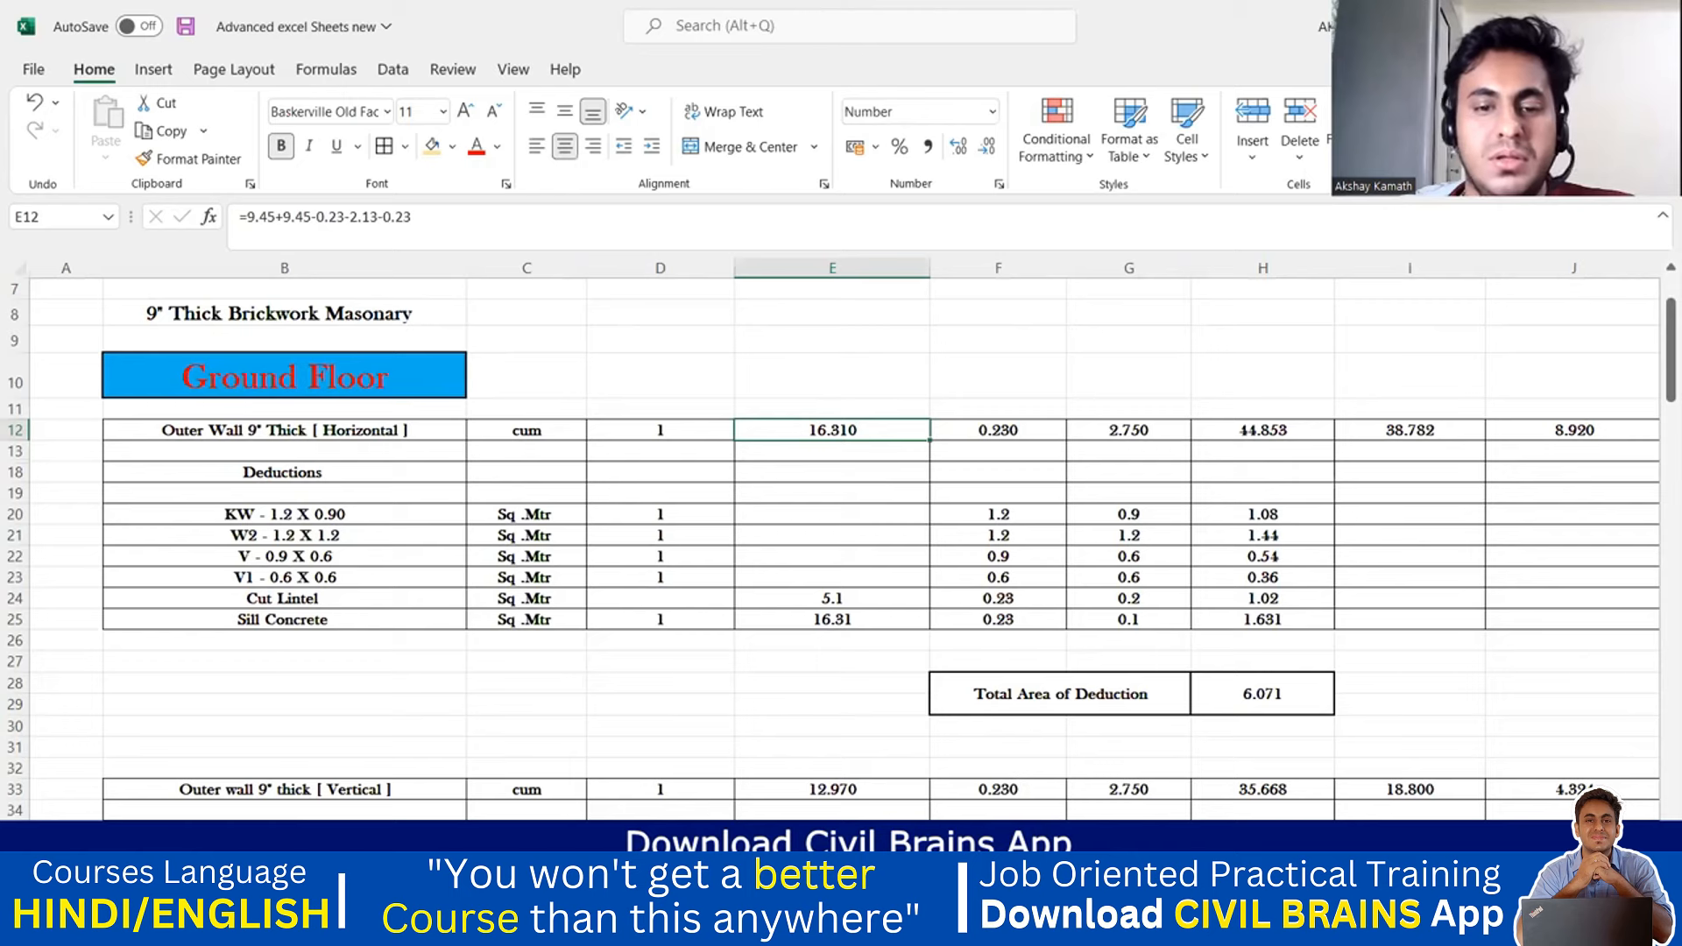
{"action": "key", "text": "ctrl+Page_Down"}
{"action": "key", "text": "ctrl+Page_Up"}
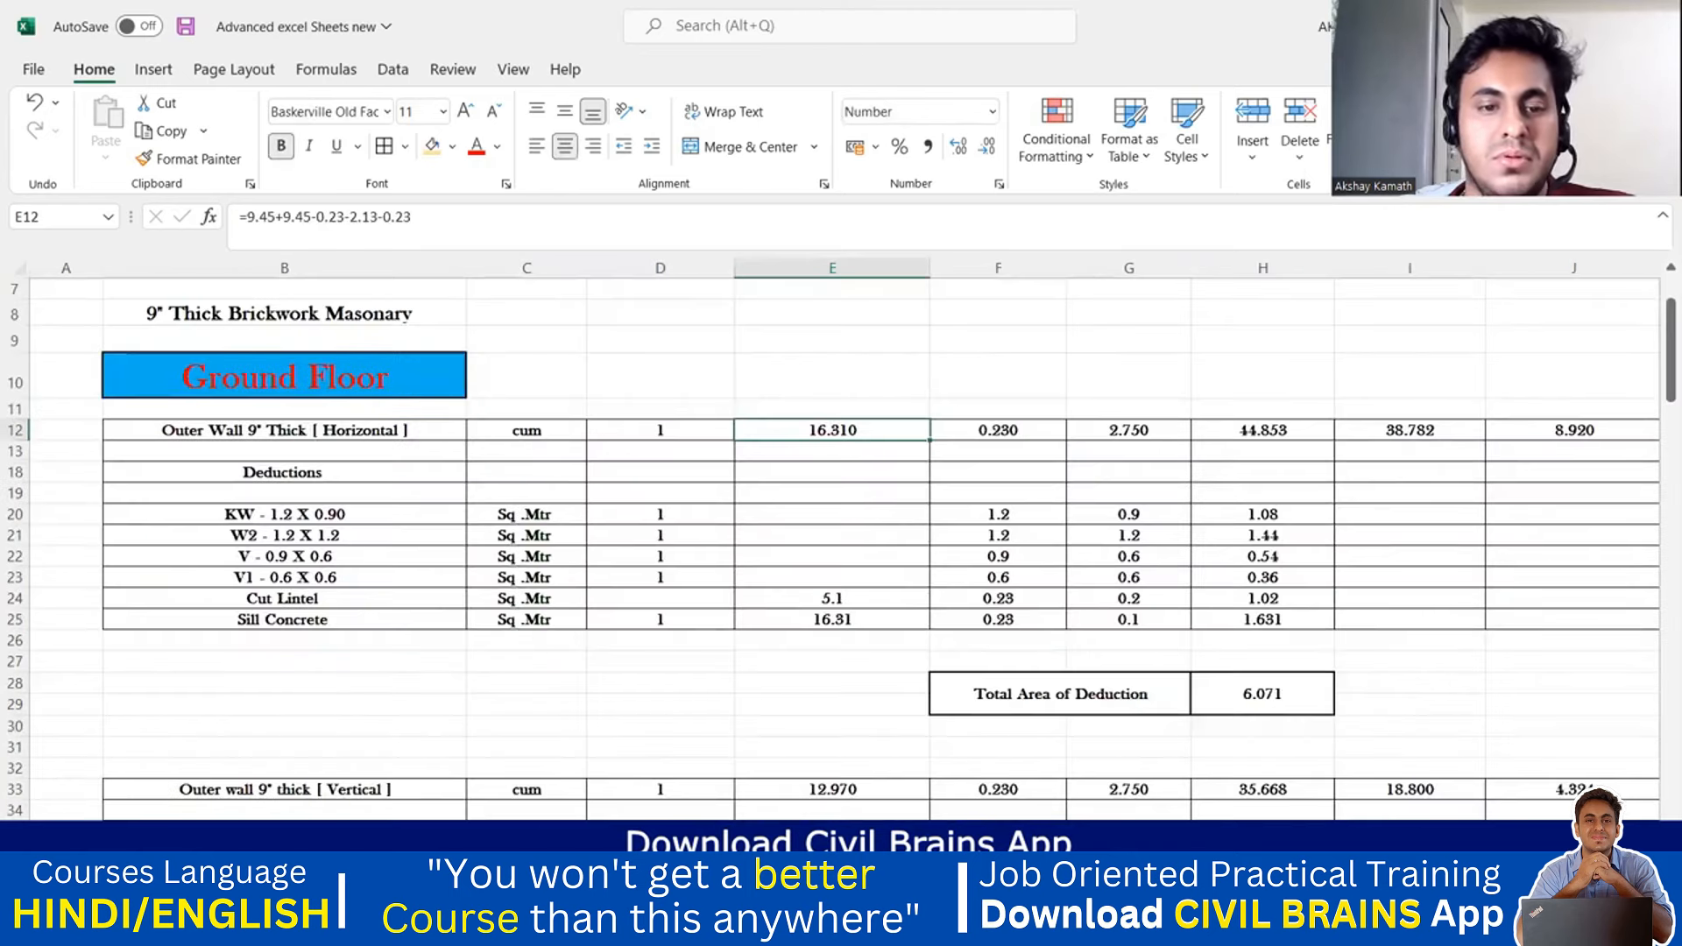
{"action": "key", "text": "ctrl+Page_Down"}
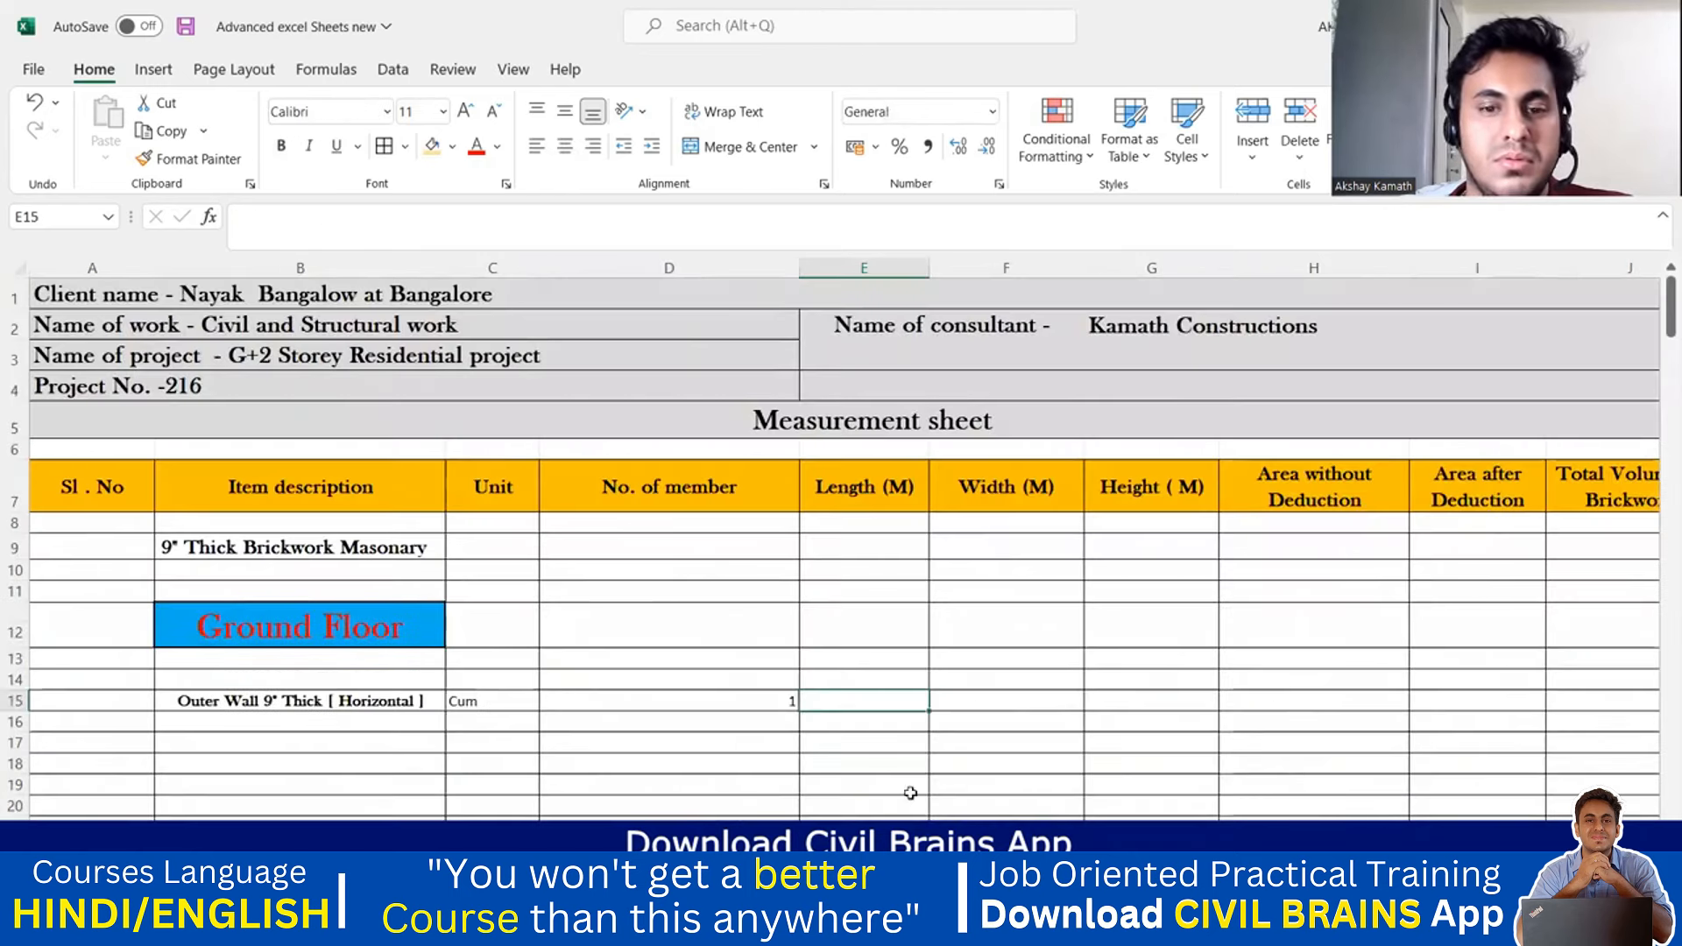
{"action": "double_click", "coordinate": [911, 700]}
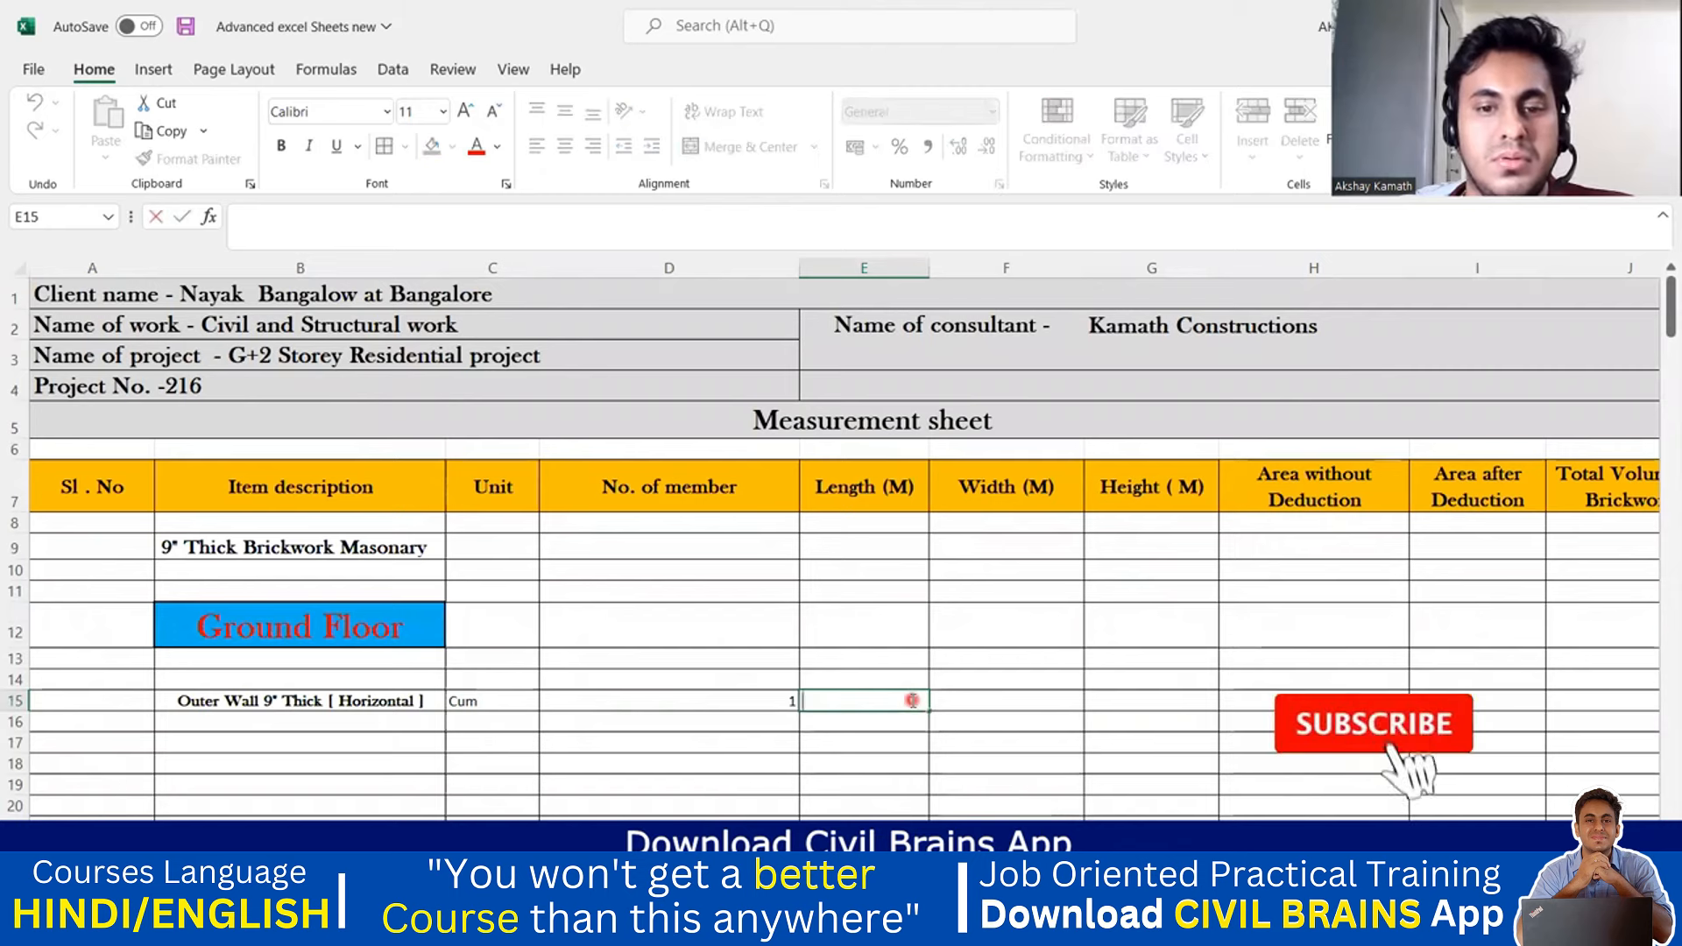
{"action": "key", "text": "ctrl+Page_Up"}
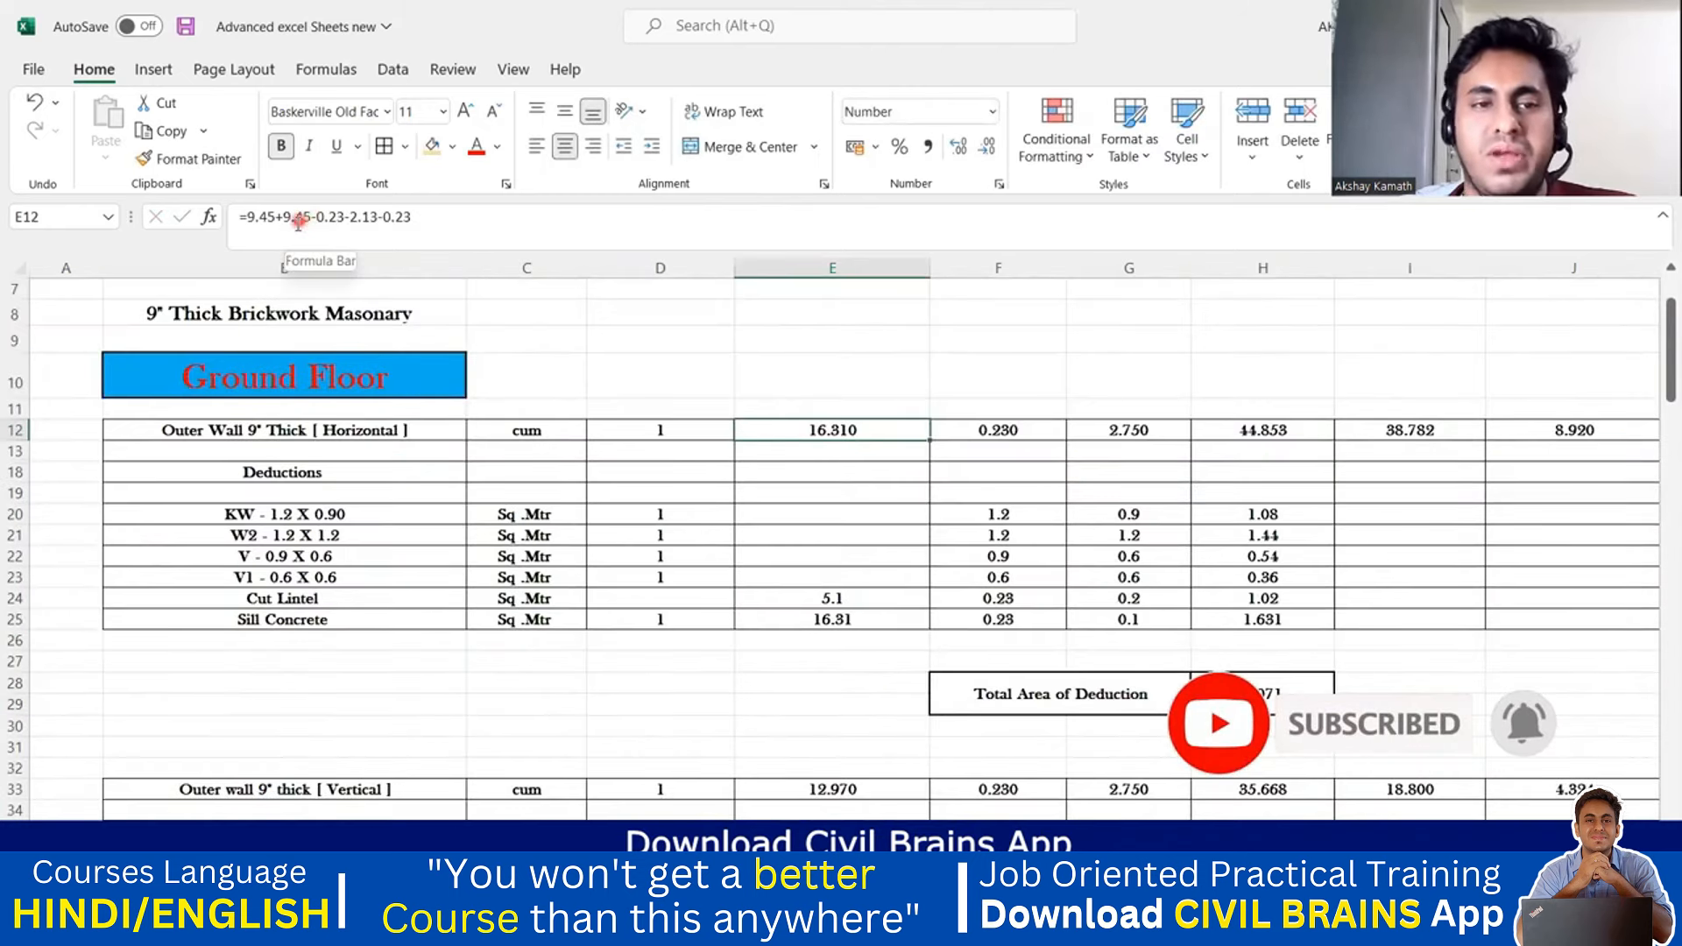
- Switch to AutoCAD and dimension the full wall line from the kitchen's outer column to the veranda's, placing it below the 7.32 dimension
{"action": "left_click", "coordinate": [964, 921]}
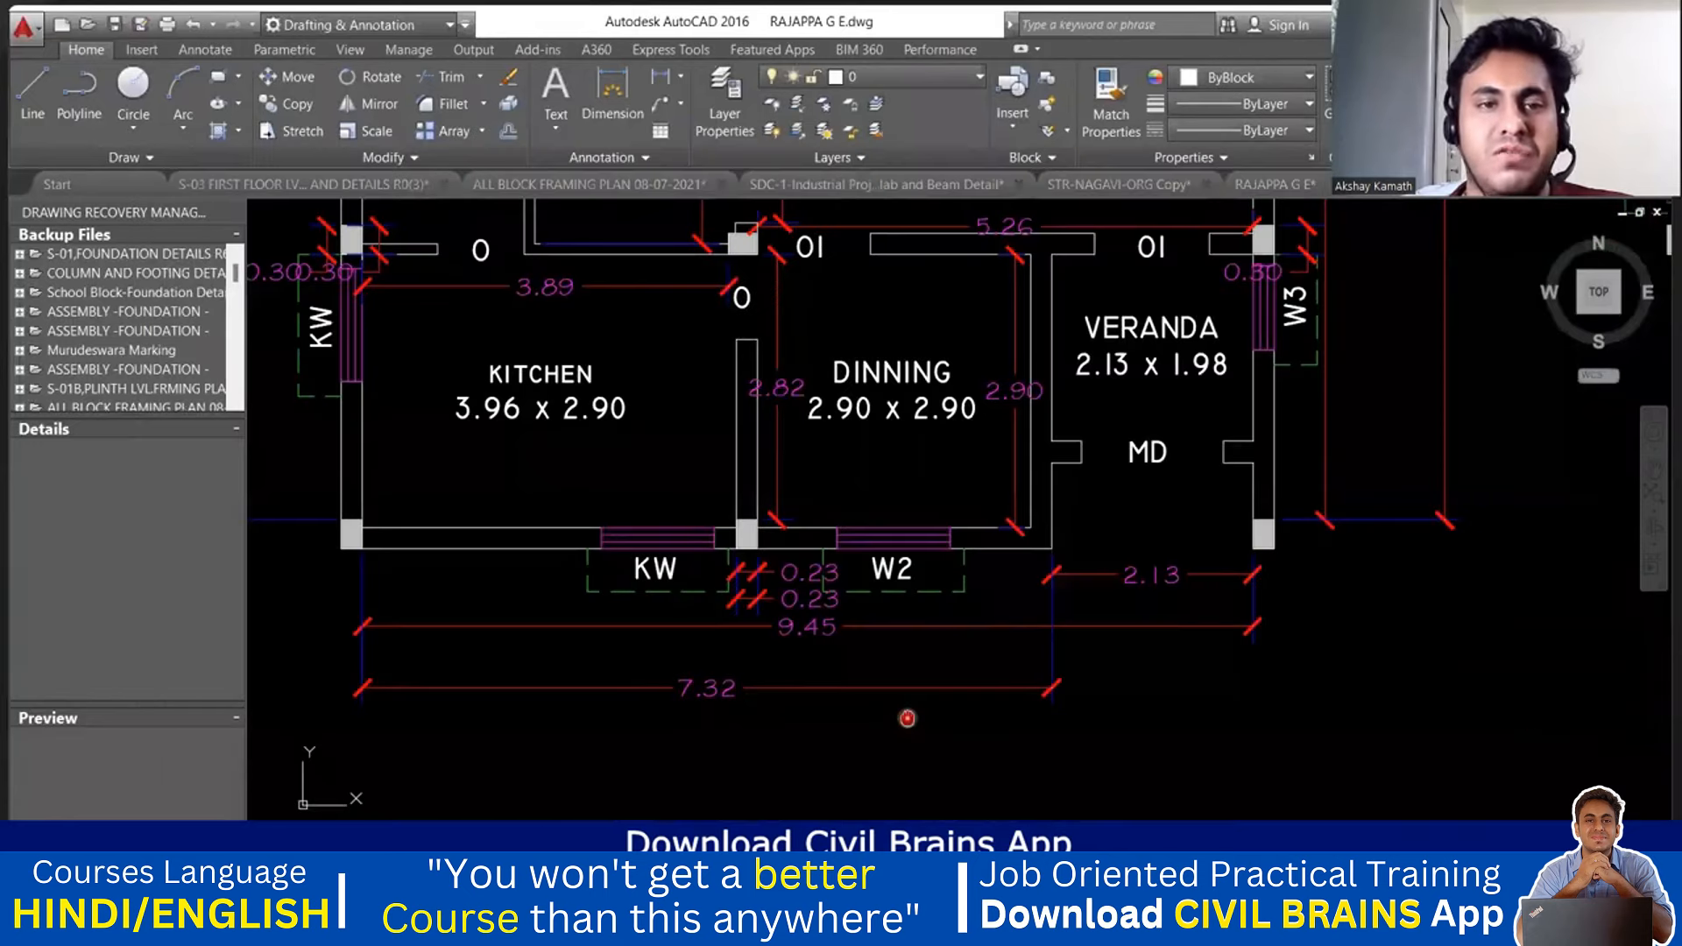
{"action": "left_click", "coordinate": [612, 96]}
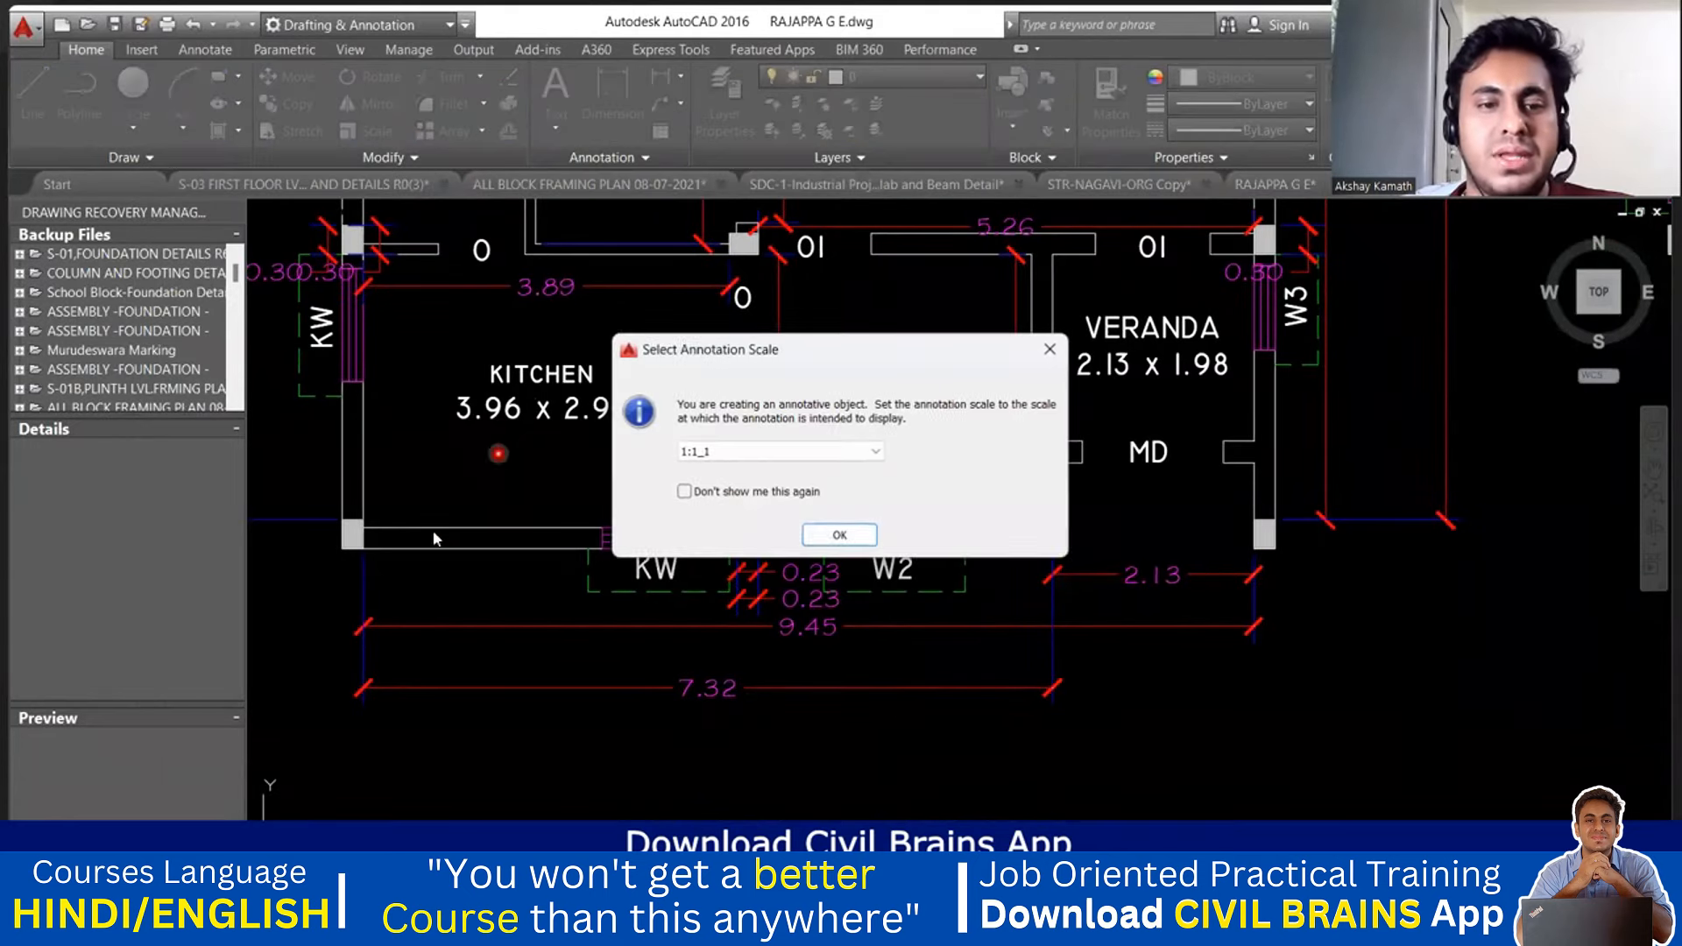
{"action": "left_click", "coordinate": [1048, 349]}
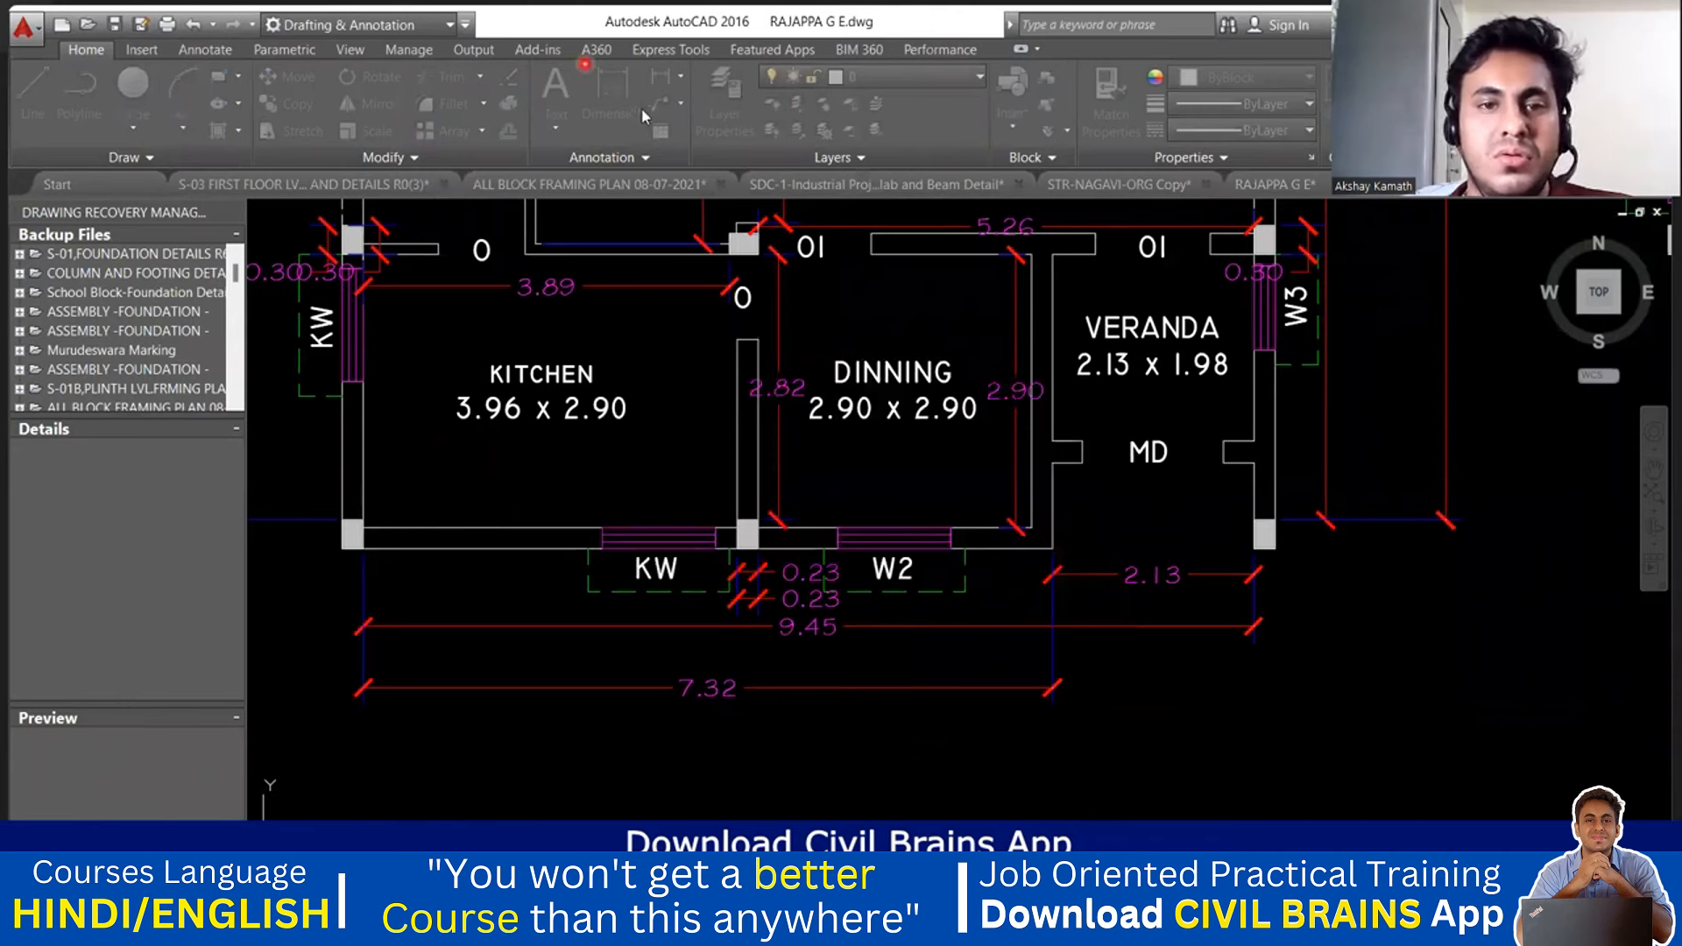
{"action": "left_click", "coordinate": [357, 544]}
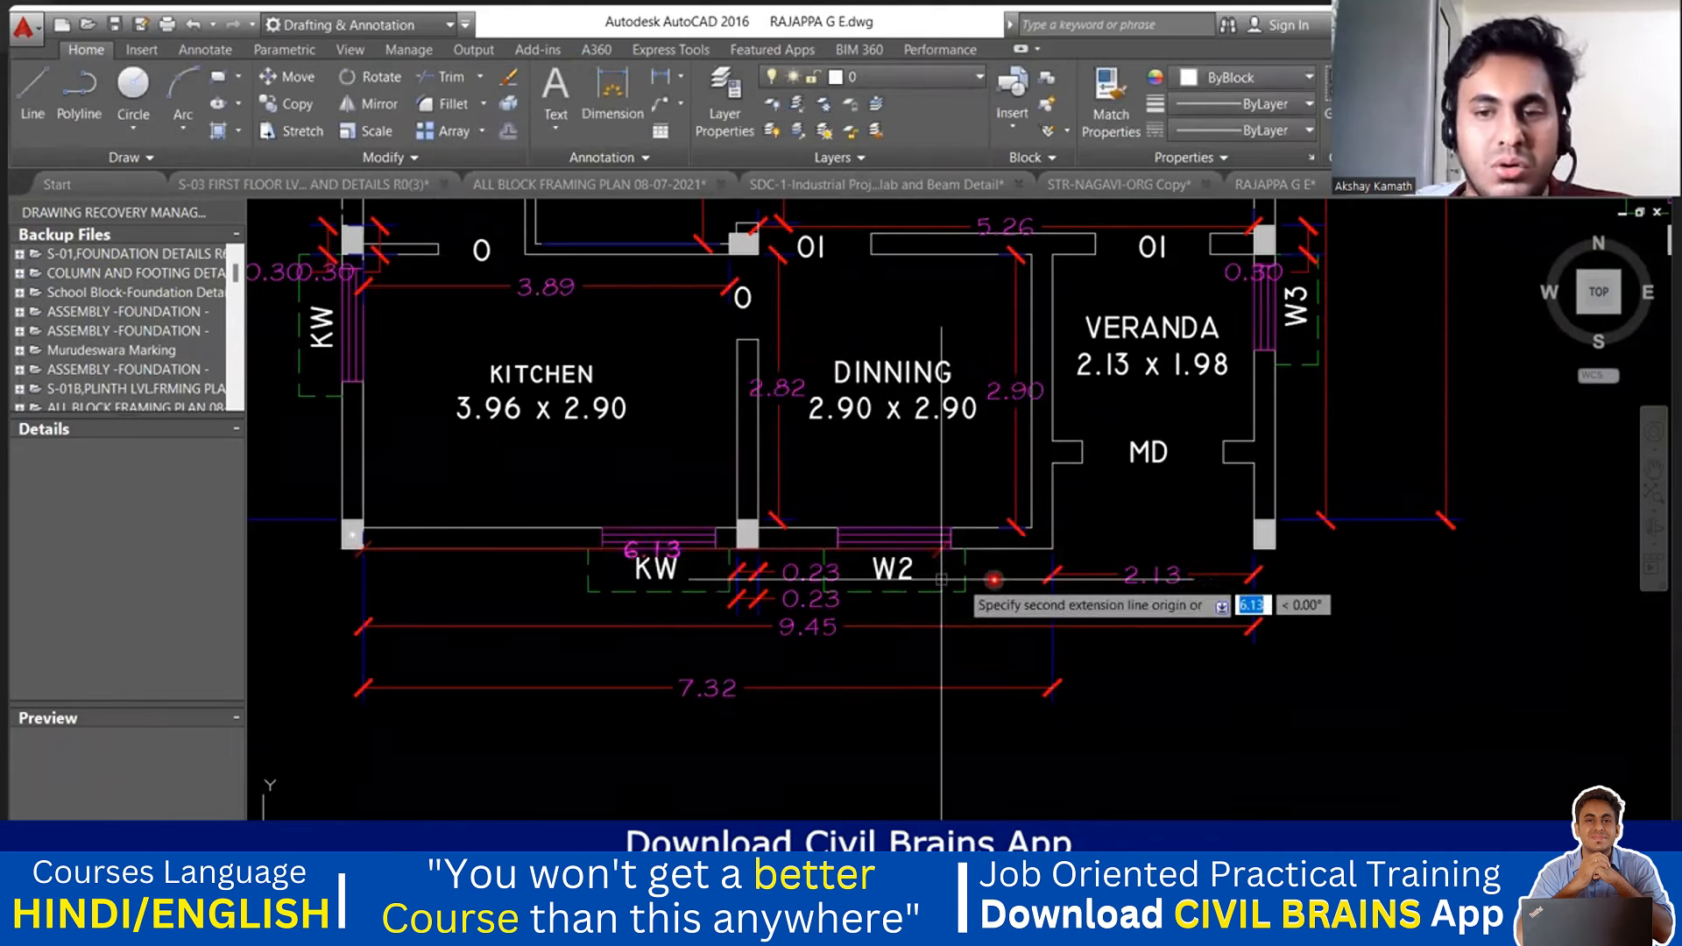
{"action": "left_click", "coordinate": [1252, 549]}
{"action": "left_click", "coordinate": [1489, 769]}
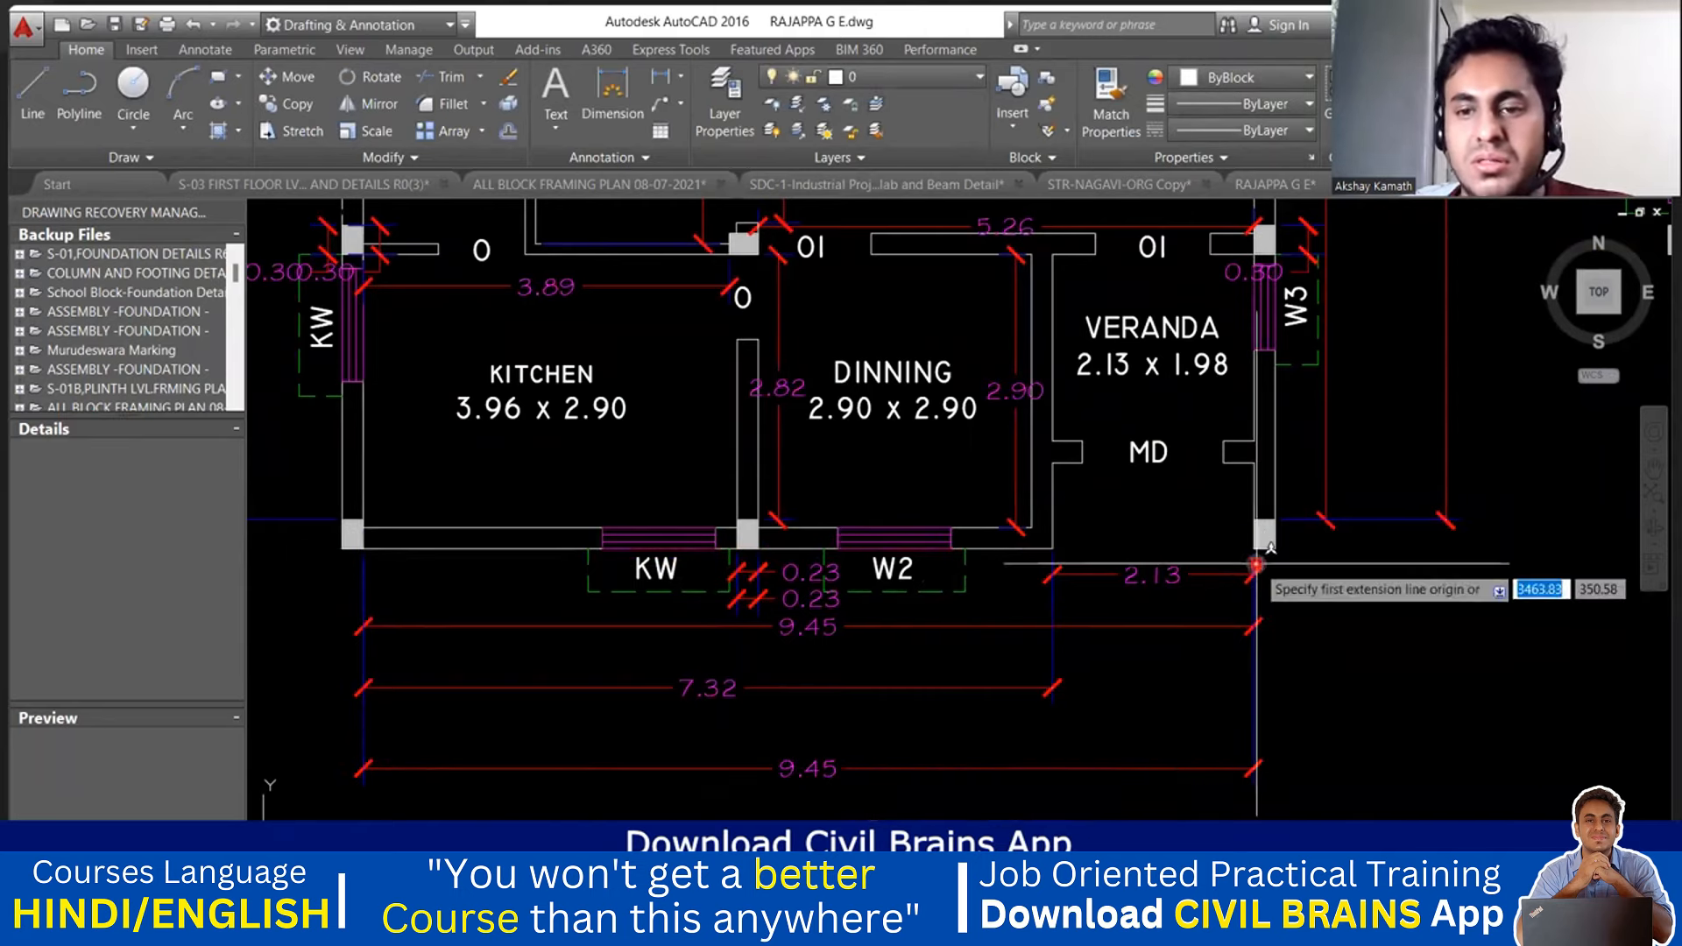
- Check the outer wall length formula in E12 in Excel and trace the AutoCAD plan's horizontal walls from the veranda to the utility
{"action": "key", "text": "alt+Tab"}
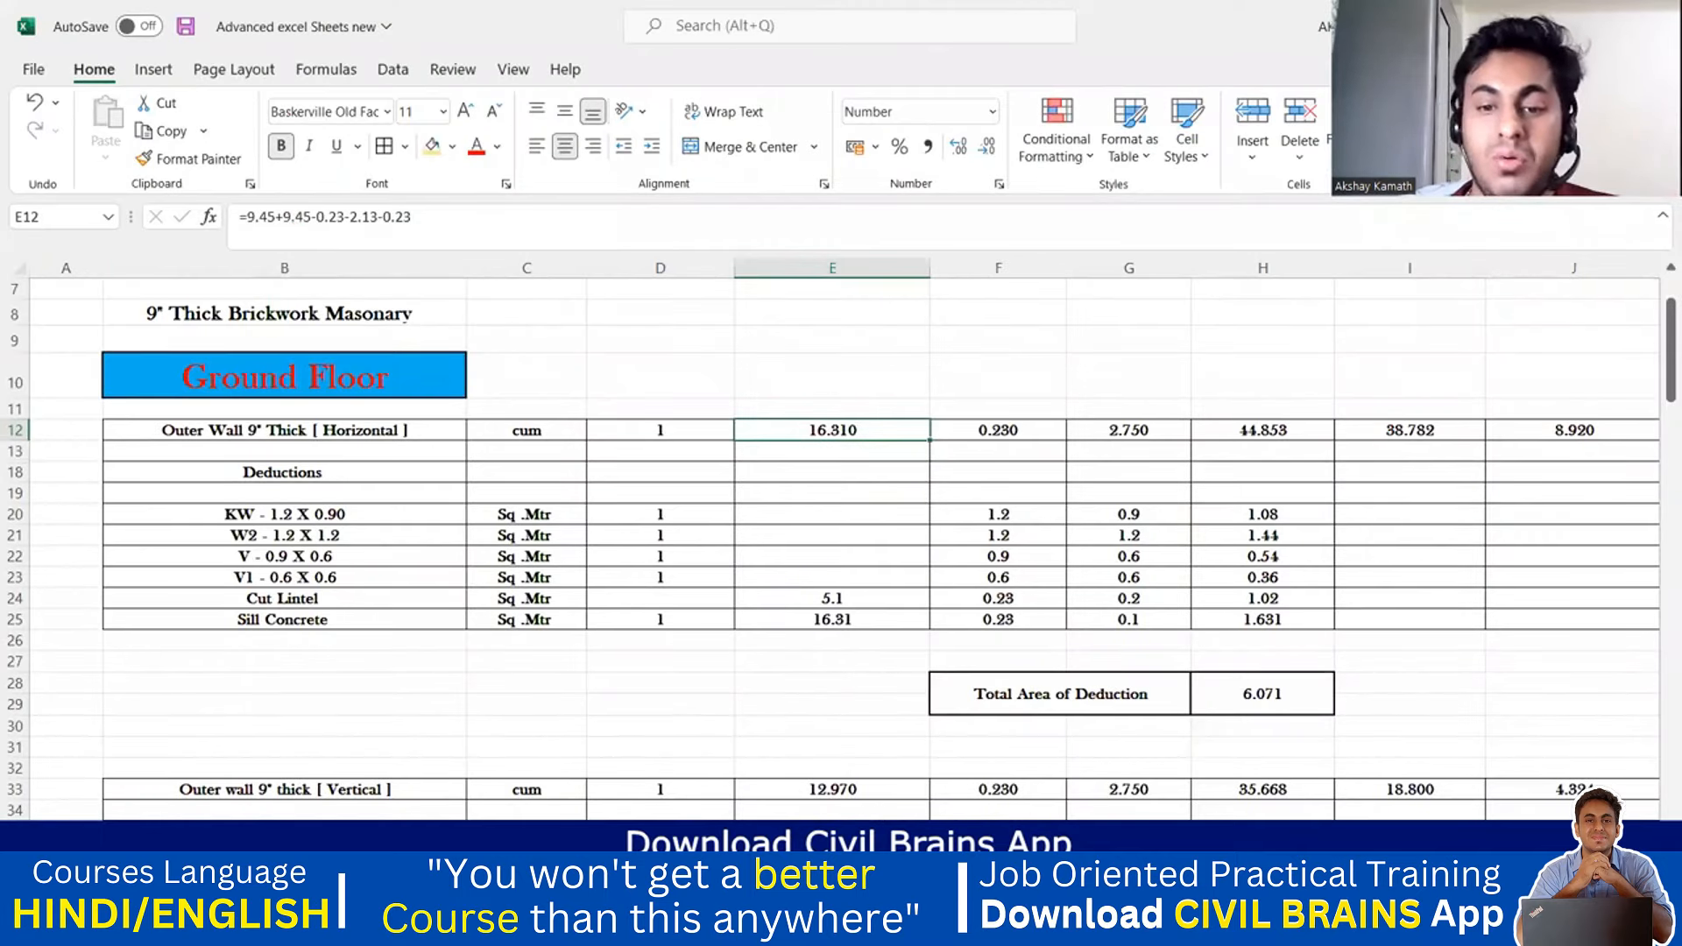
{"action": "key", "text": "alt+Tab"}
{"action": "middle_click_drag", "start_coordinate": [879, 298], "coordinate": [882, 570]}
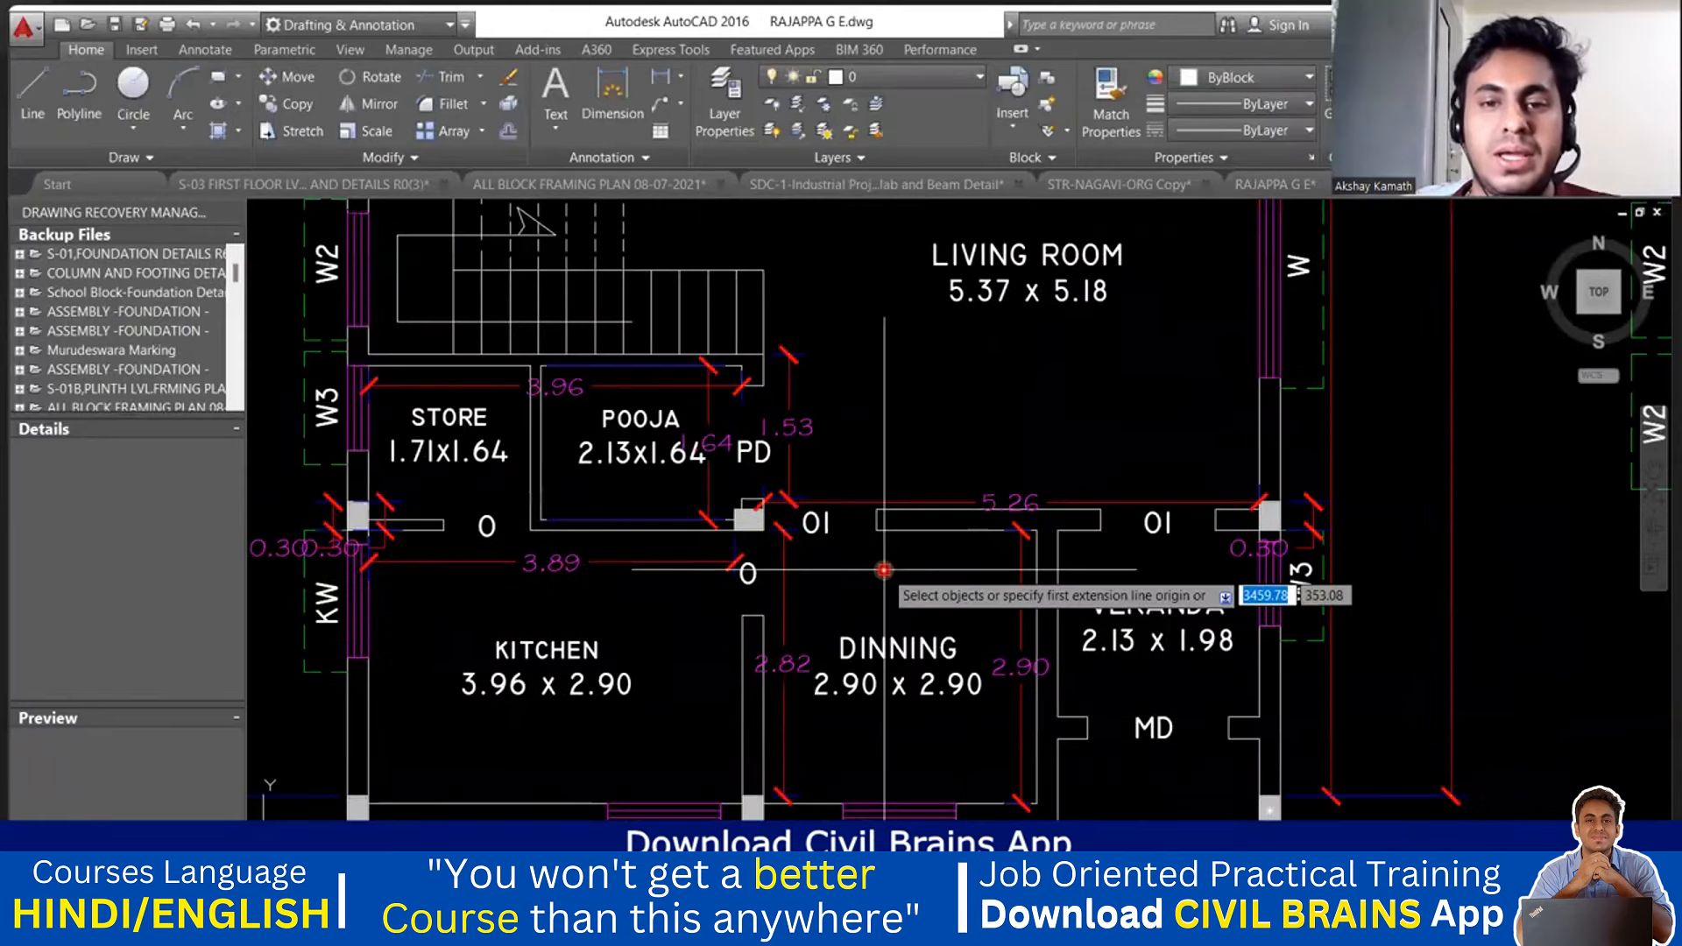
{"action": "middle_click_drag", "start_coordinate": [881, 394], "coordinate": [911, 788]}
{"action": "middle_click_drag", "start_coordinate": [841, 210], "coordinate": [829, 436]}
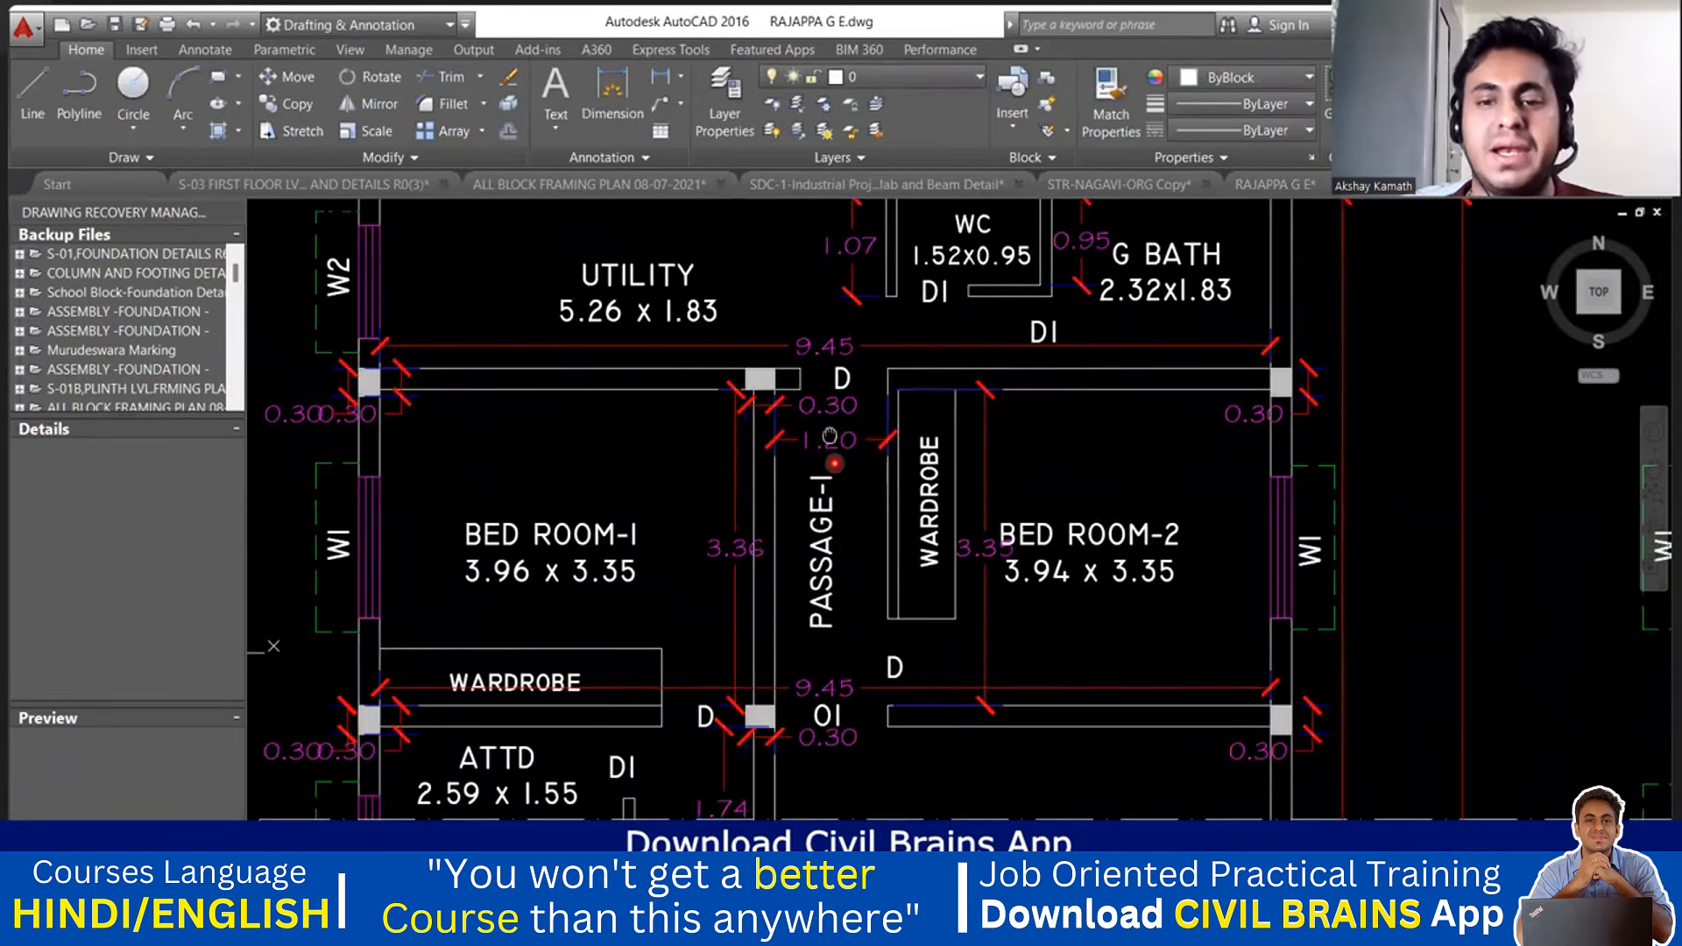
{"action": "middle_click_drag", "start_coordinate": [972, 815], "coordinate": [858, 210]}
{"action": "middle_click_drag", "start_coordinate": [950, 604], "coordinate": [957, 270]}
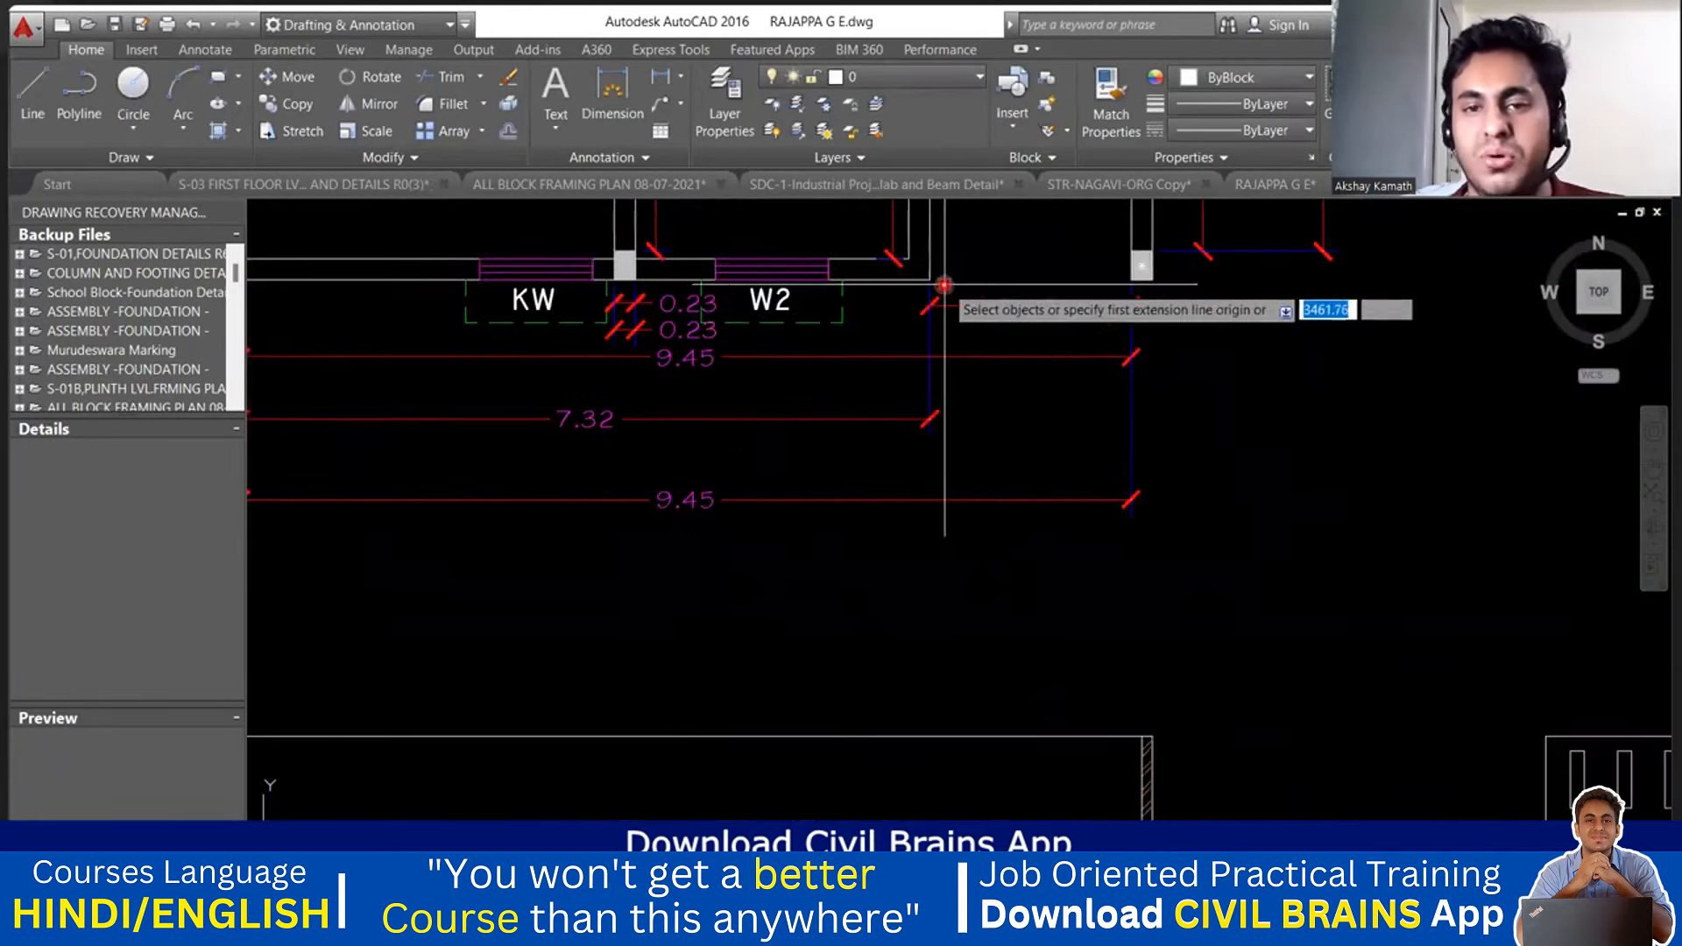
{"action": "middle_click_drag", "start_coordinate": [1071, 281], "coordinate": [1085, 629]}
{"action": "scroll", "coordinate": [937, 450], "scroll_direction": "up", "scroll_amount": 2}
{"action": "middle_click_drag", "start_coordinate": [939, 367], "coordinate": [1188, 810]}
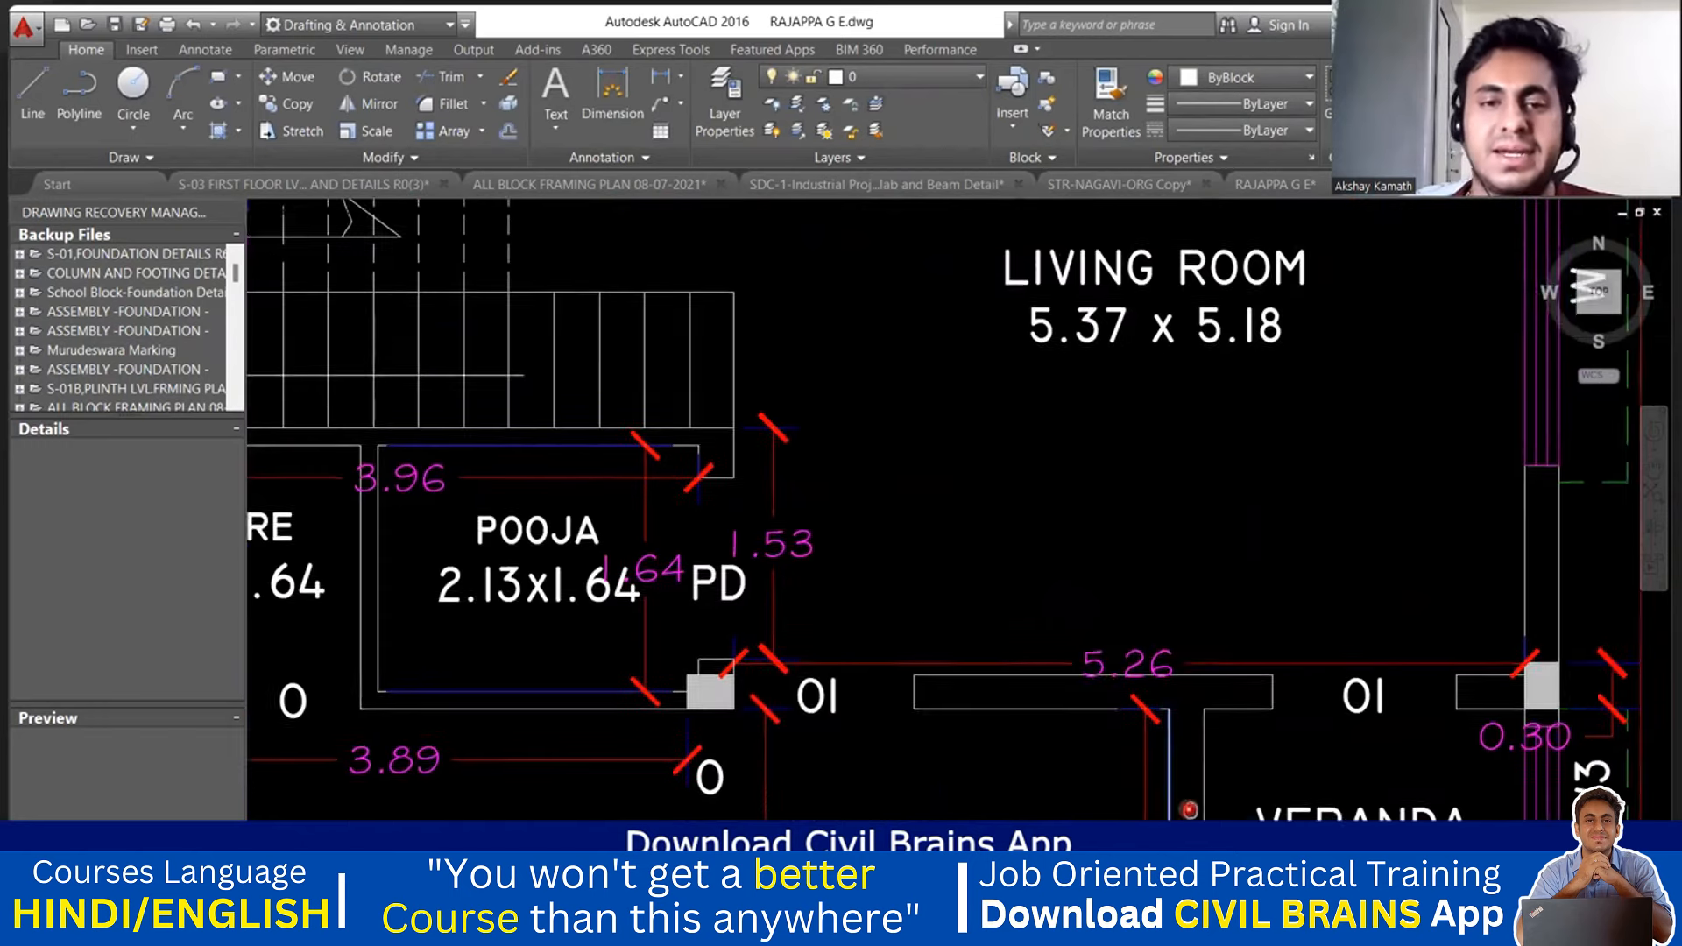
{"action": "middle_click_drag", "start_coordinate": [977, 406], "coordinate": [1119, 754]}
{"action": "scroll", "coordinate": [1119, 754], "scroll_direction": "down", "scroll_amount": 2}
{"action": "middle_click_drag", "start_coordinate": [1090, 315], "coordinate": [991, 918]}
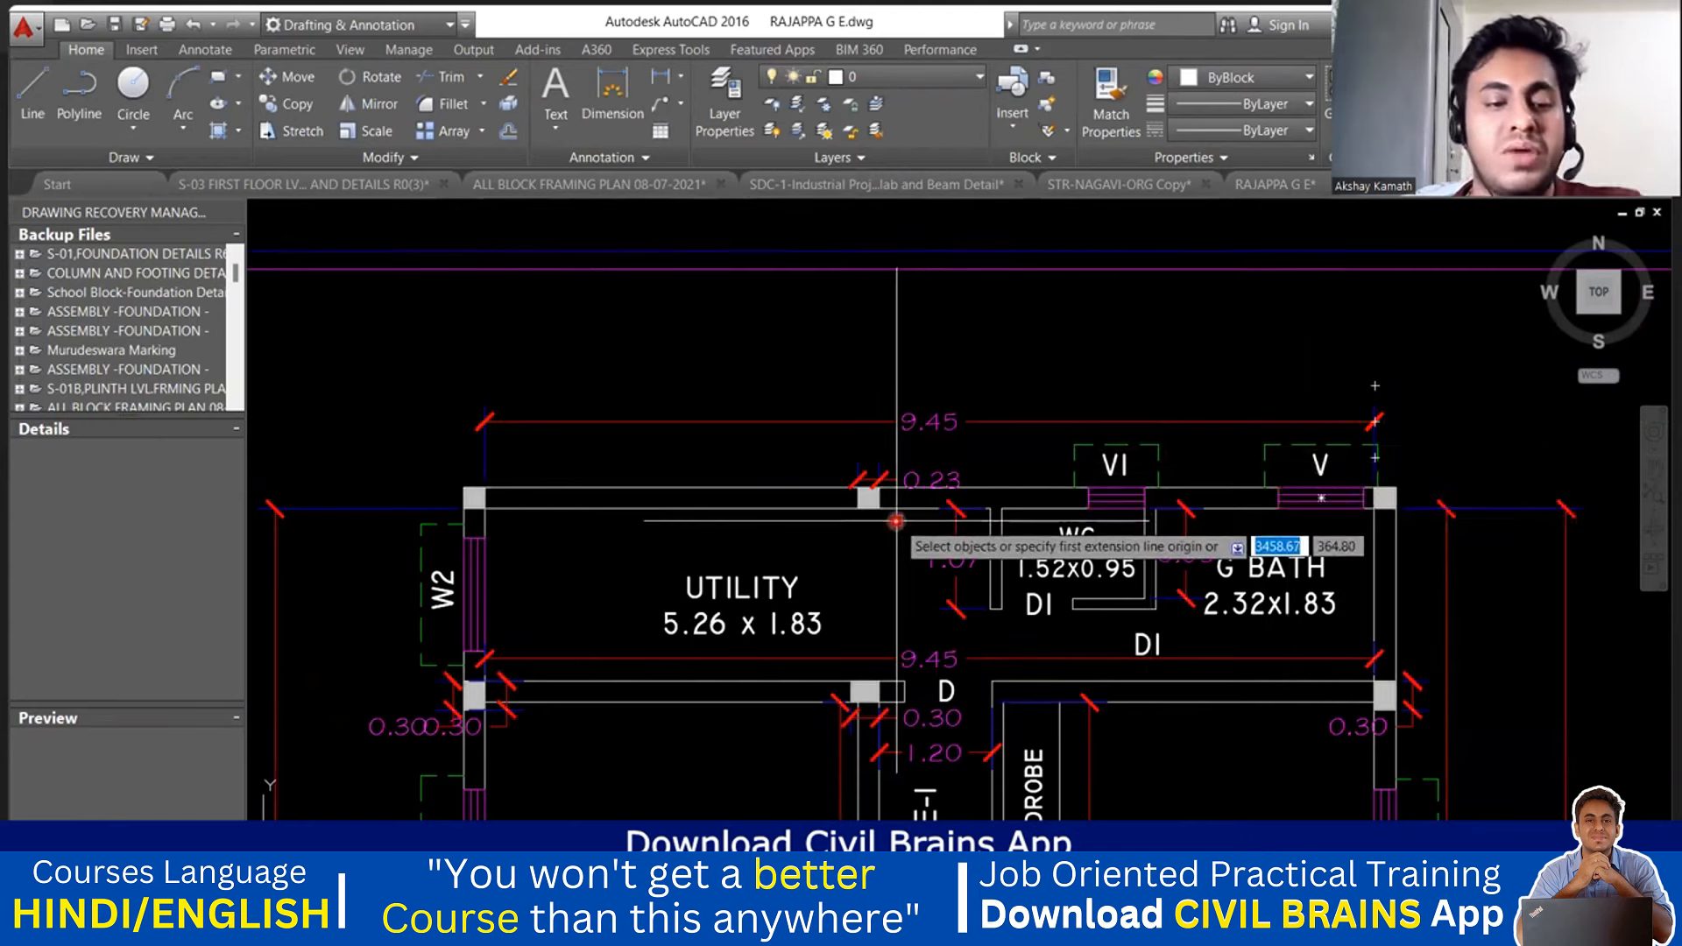
{"action": "scroll", "coordinate": [895, 520], "scroll_direction": "up", "scroll_amount": 2}
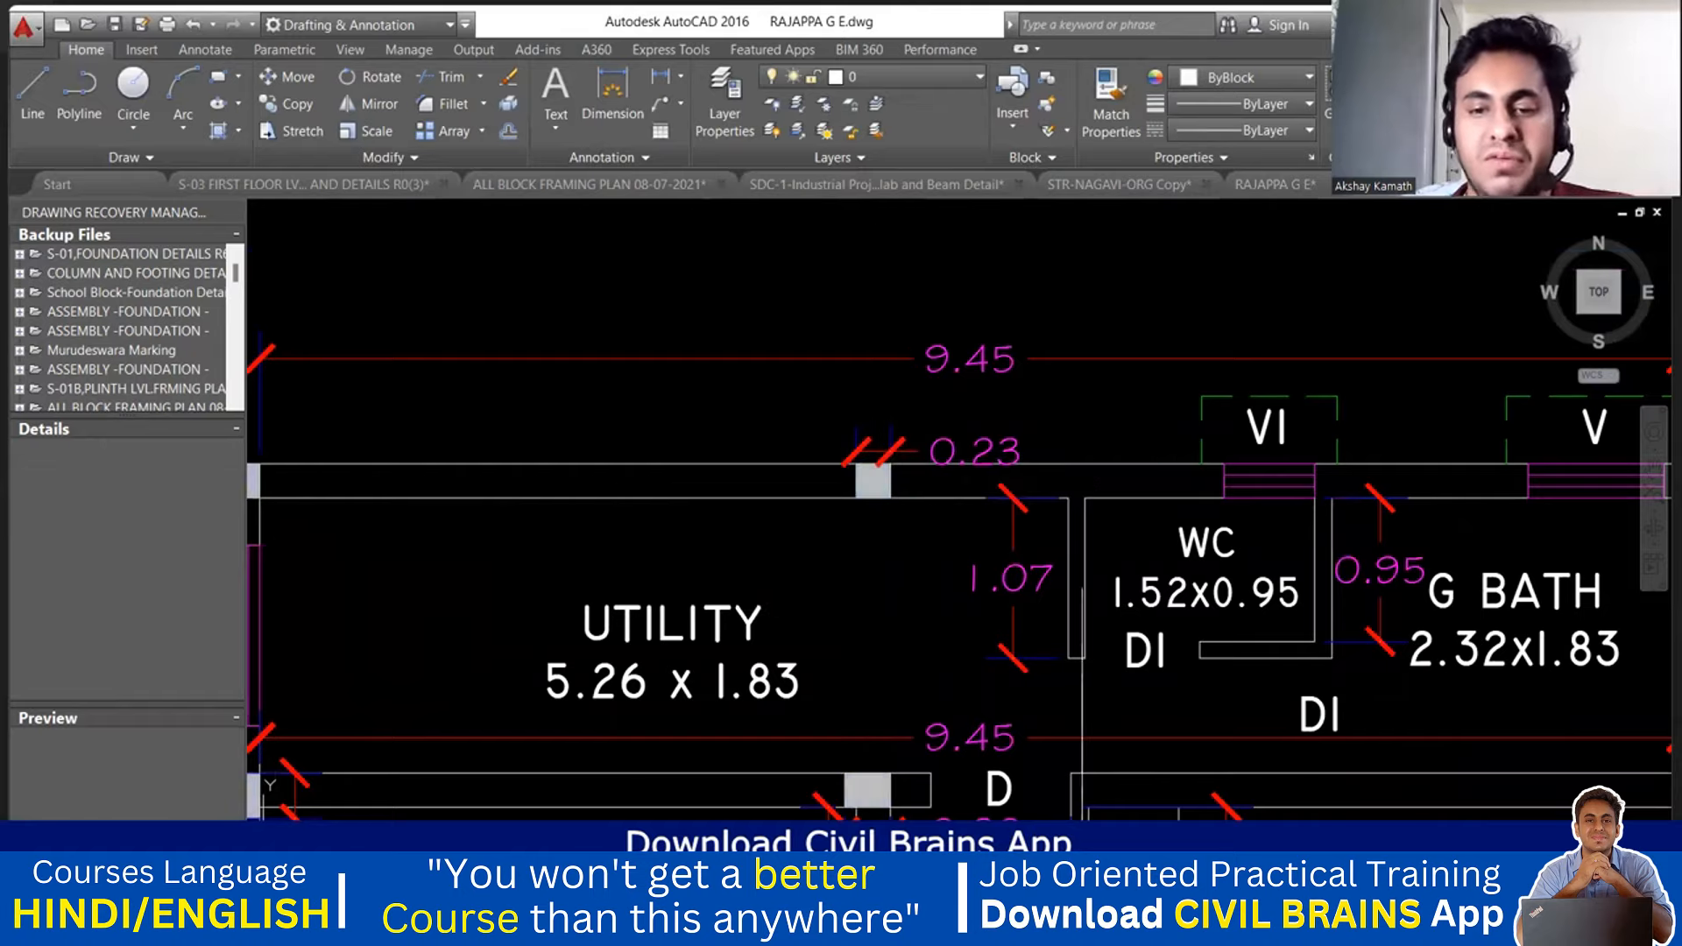
- View the brickwork and column photo 02.png, and examine the matching middle column on the utility's outer wall in AutoCAD
{"action": "mouse_move", "coordinate": [1178, 924]}
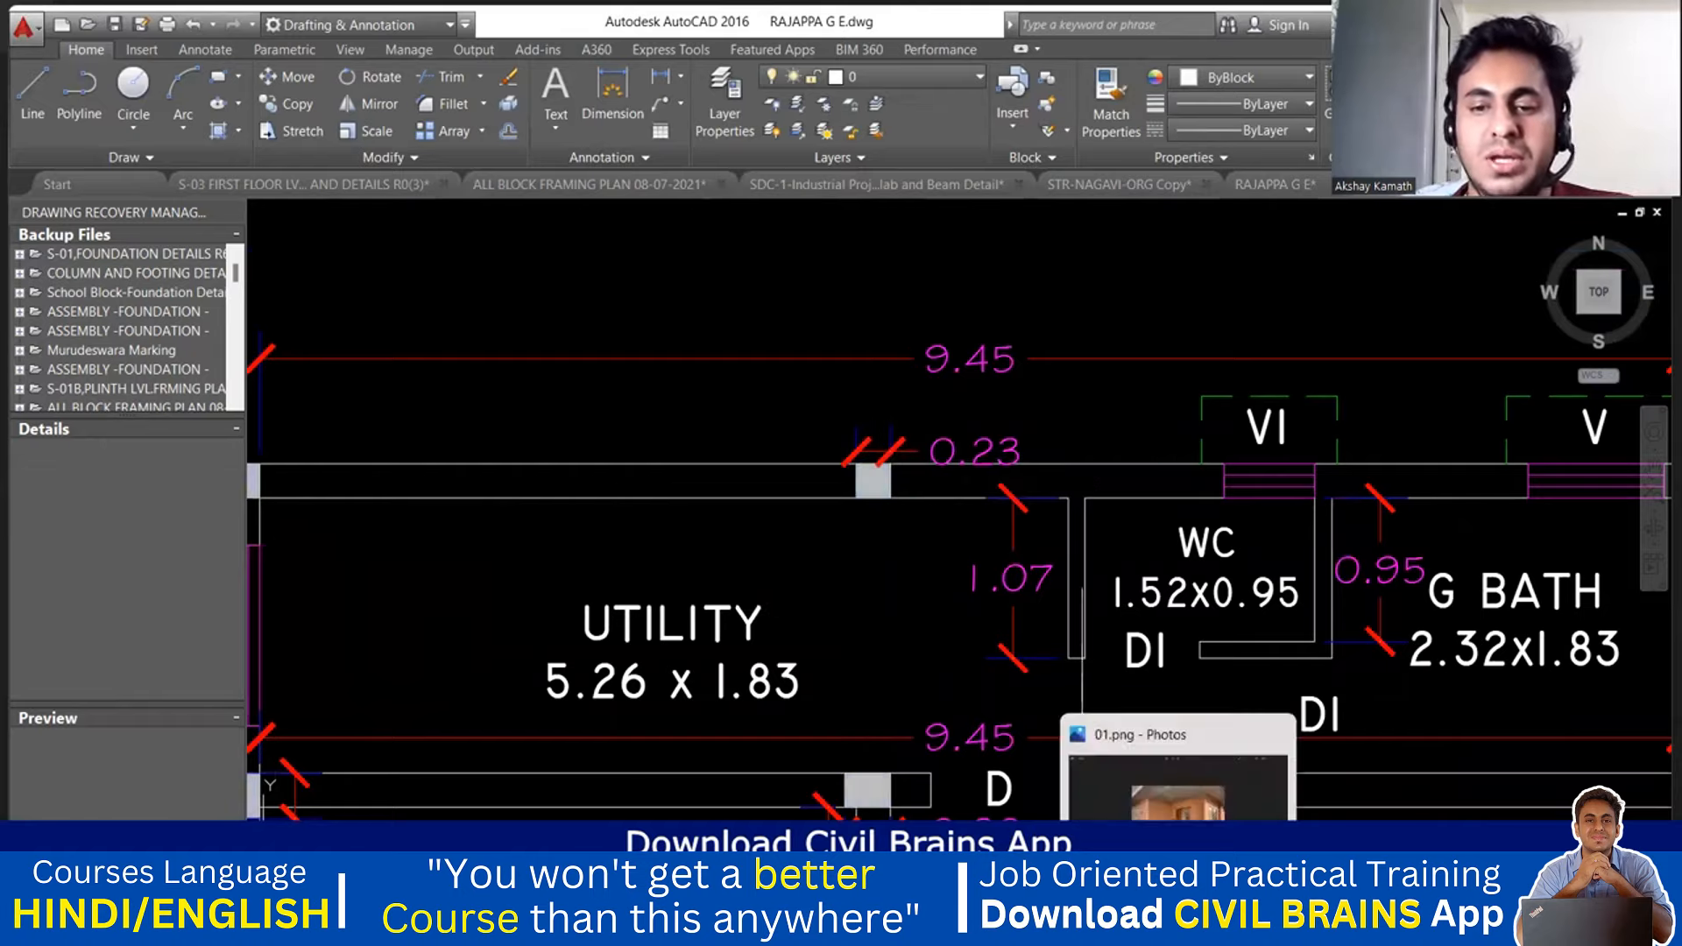
{"action": "left_click", "coordinate": [1181, 813]}
{"action": "key", "text": "Right"}
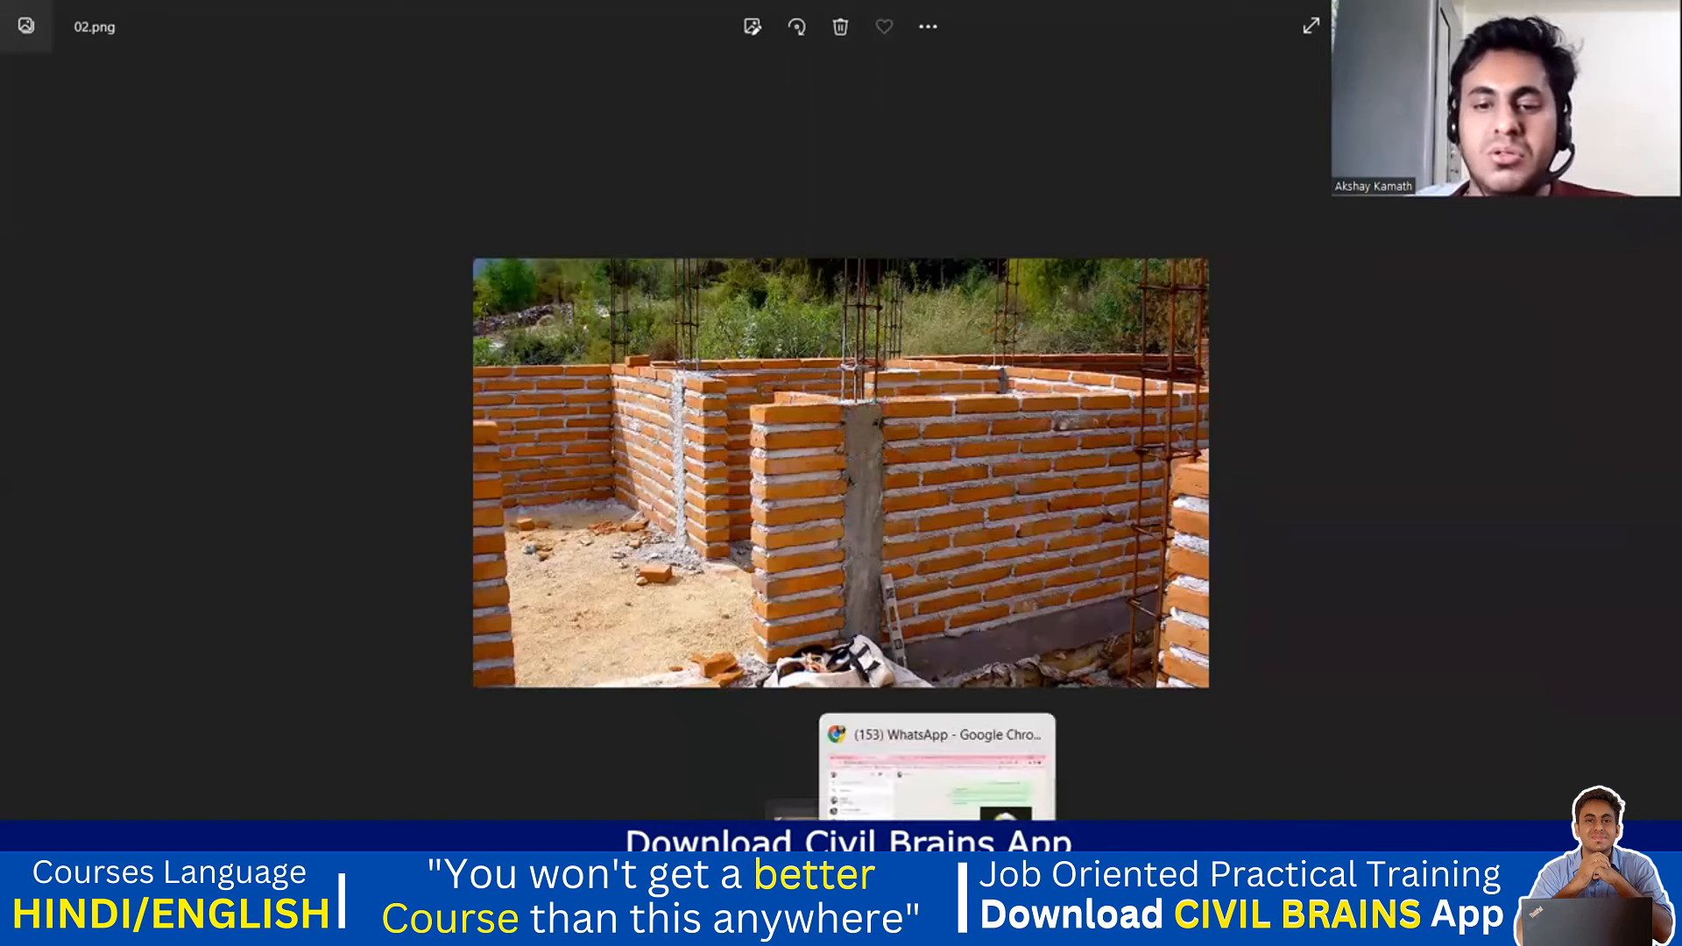
{"action": "left_click", "coordinate": [1474, 795]}
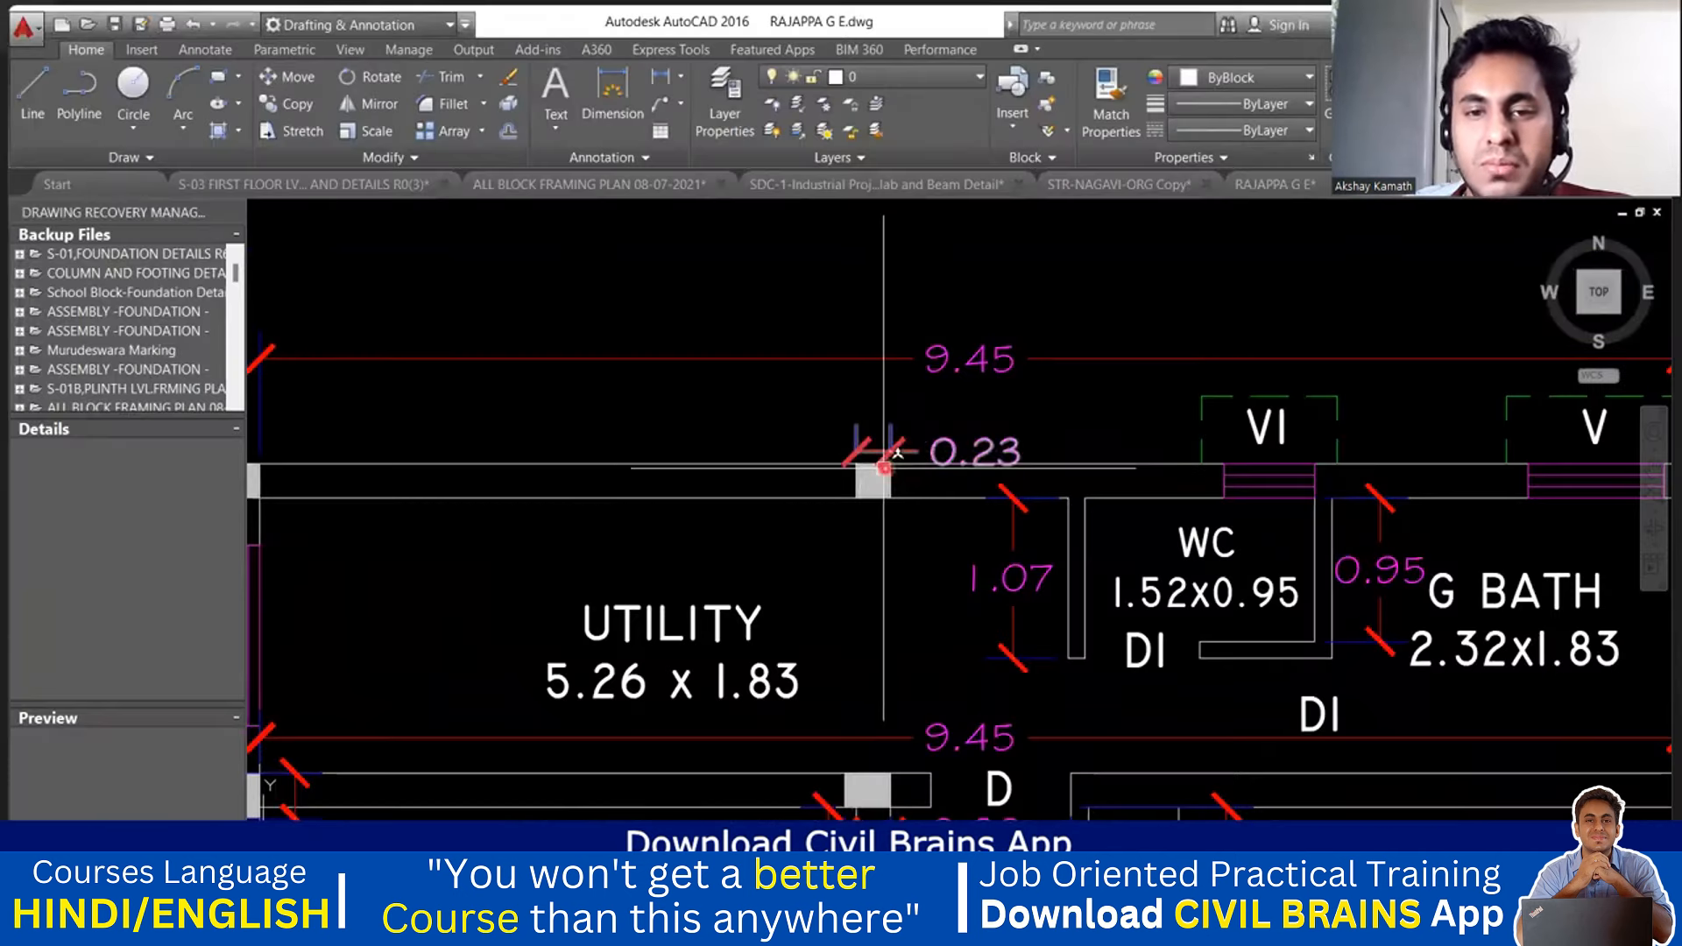
{"action": "scroll", "coordinate": [881, 474], "scroll_direction": "up", "scroll_amount": 2}
{"action": "scroll", "coordinate": [881, 474], "scroll_direction": "up", "scroll_amount": 2}
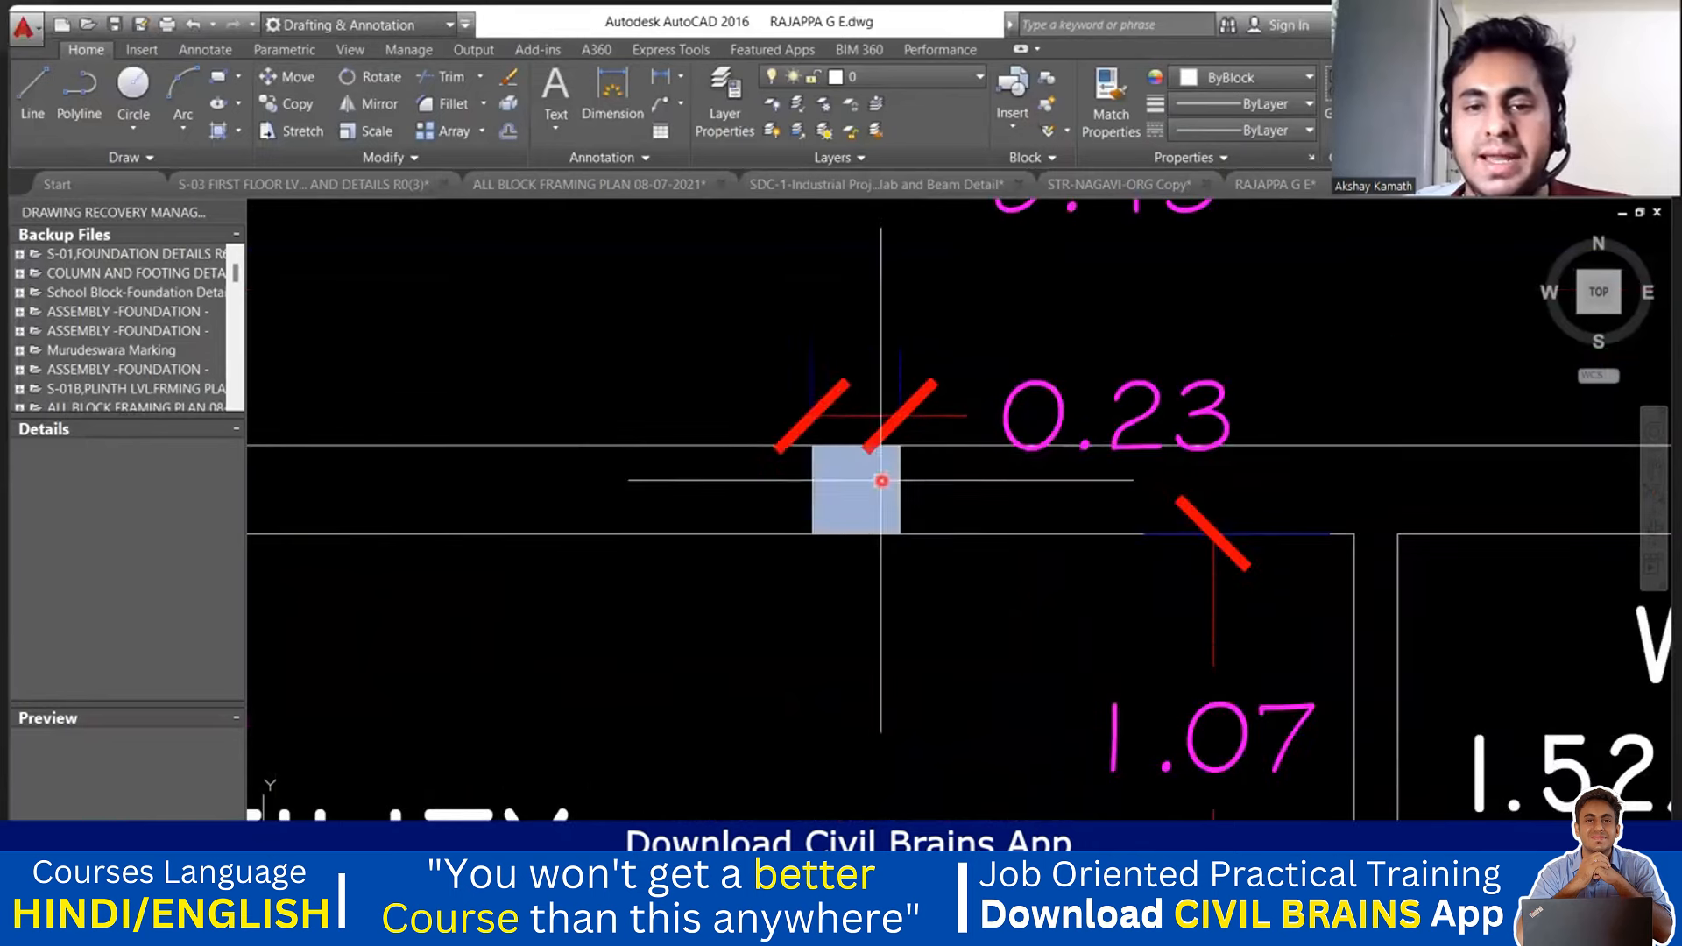
{"action": "scroll", "coordinate": [812, 447], "scroll_direction": "down", "scroll_amount": 4}
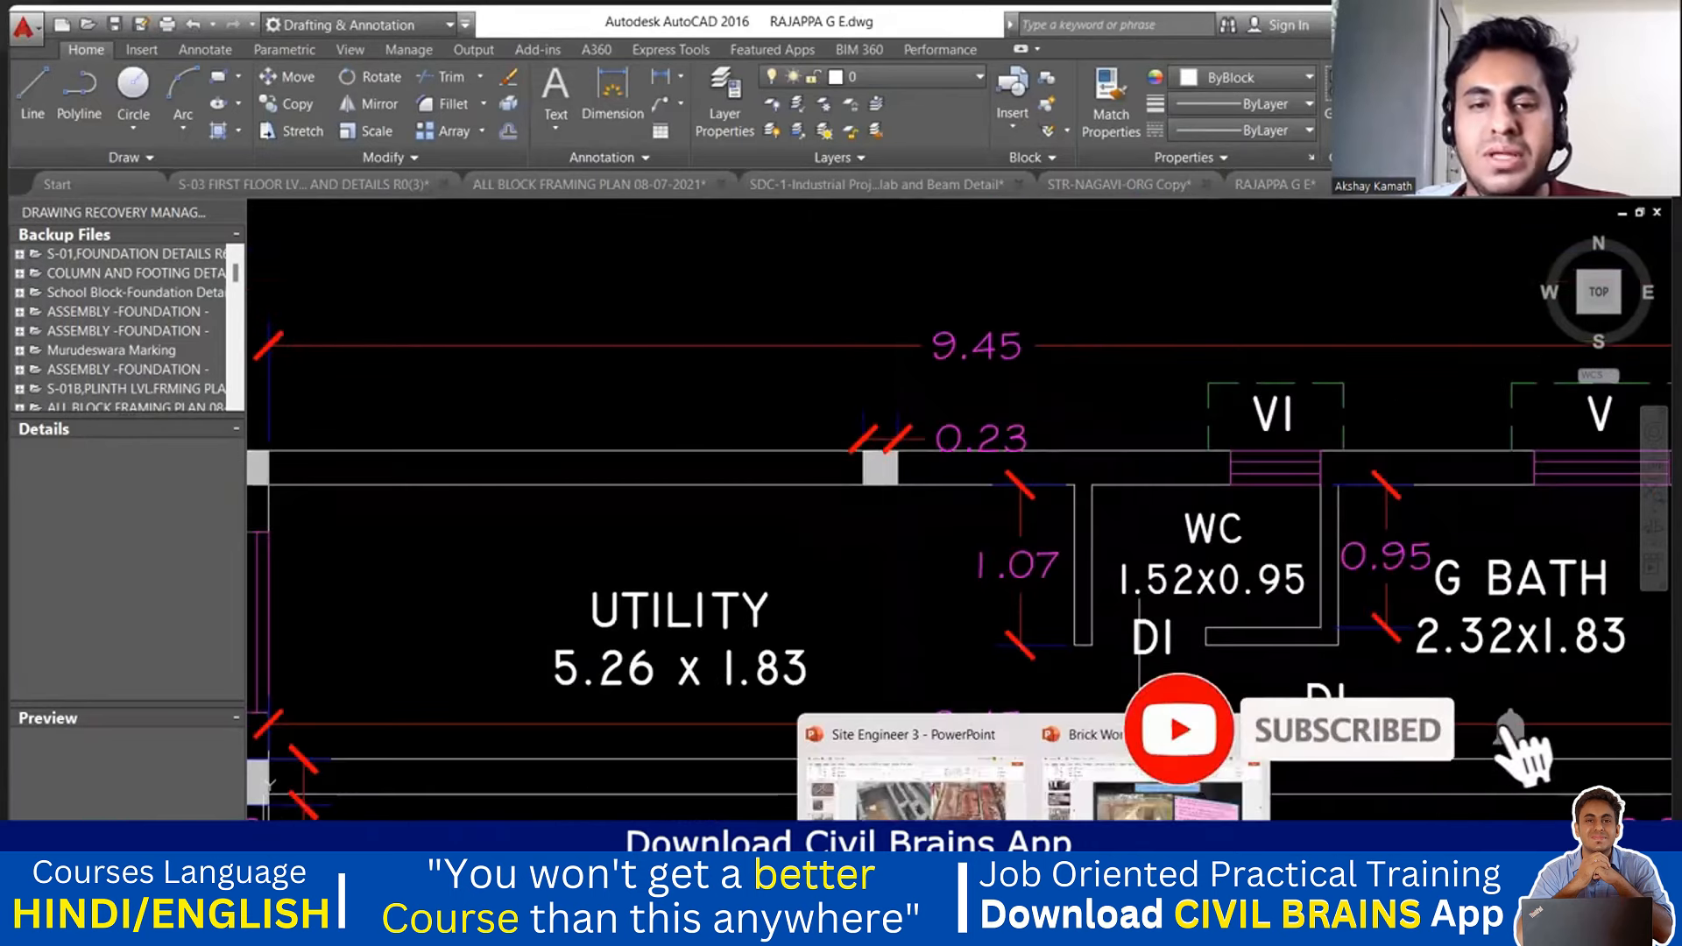
- Compare the E12 length formula in Excel with the utility-side outer wall's dimensions in AutoCAD
{"action": "left_click", "coordinate": [959, 924]}
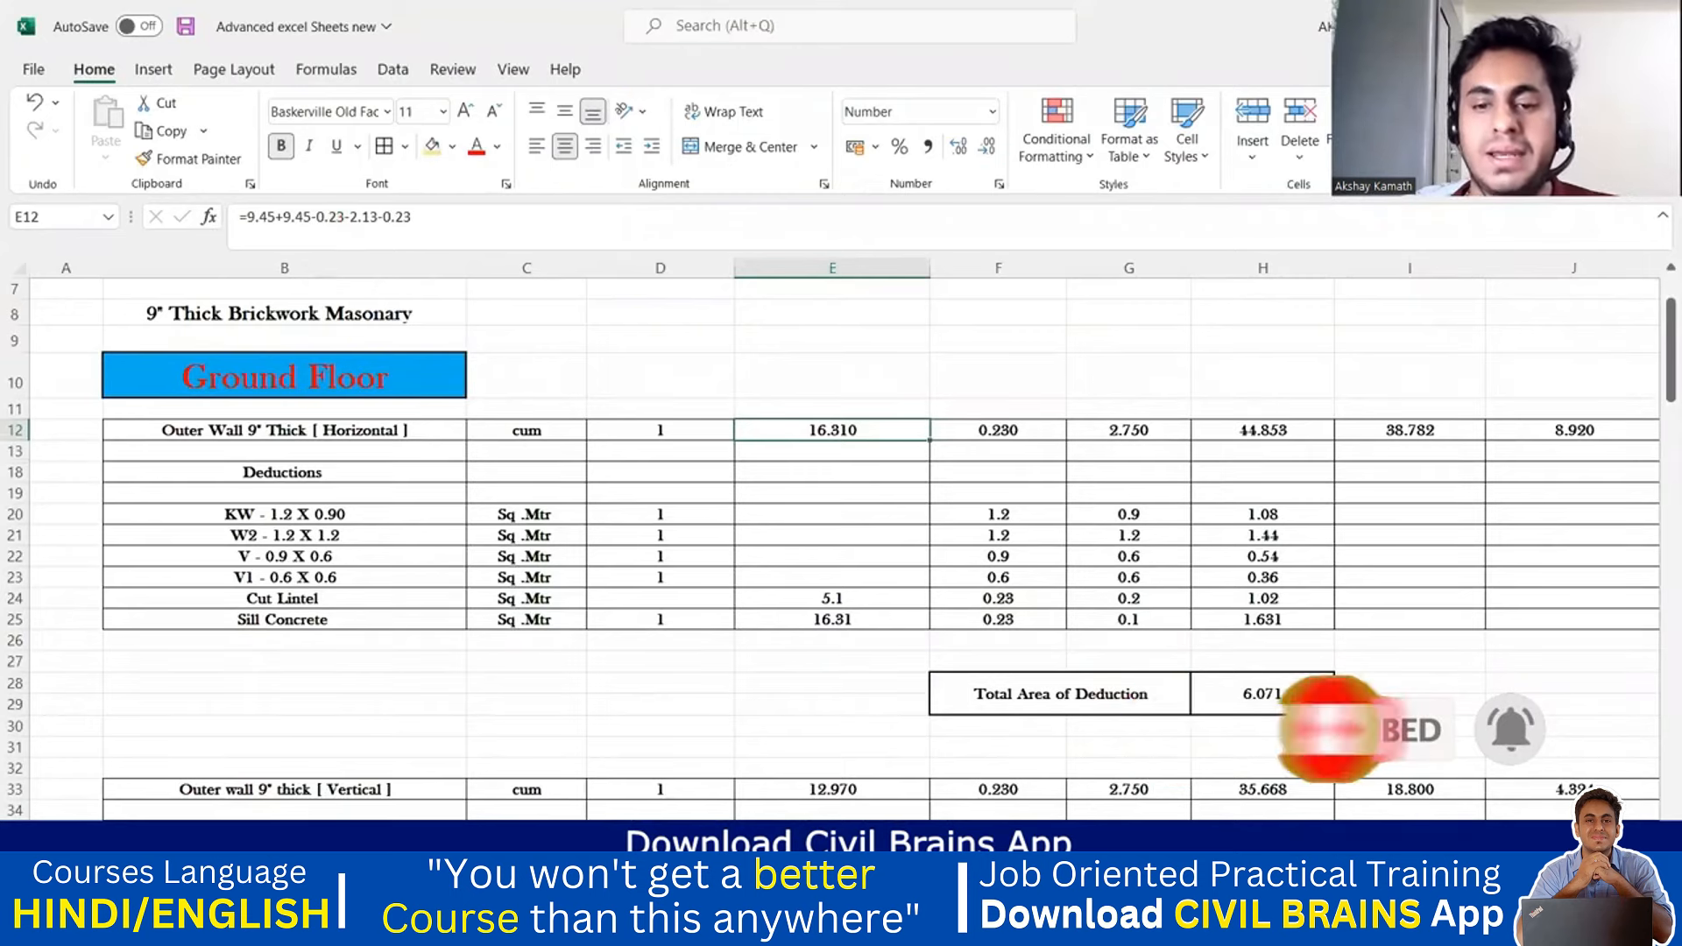
{"action": "left_click", "coordinate": [955, 924]}
{"action": "middle_click_drag", "start_coordinate": [1014, 544], "coordinate": [894, 560]}
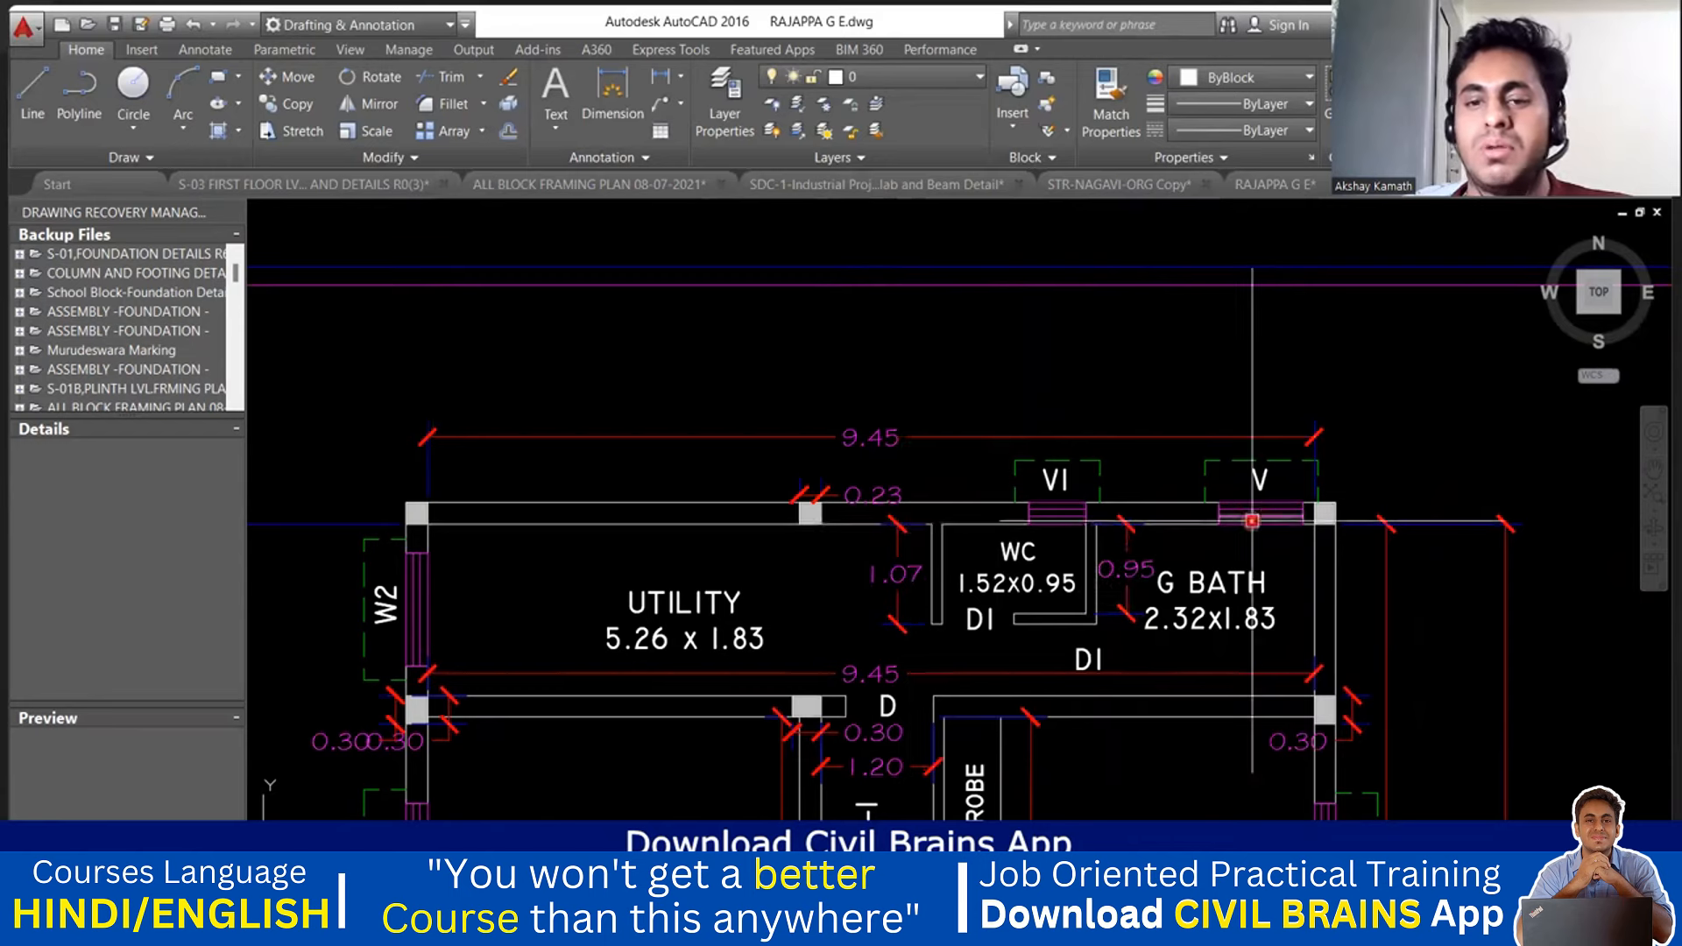
- Examine the column between the kitchen and dining windows and its width dimensions on the plan's lower outer wall
{"action": "scroll", "coordinate": [1138, 402], "scroll_direction": "down", "scroll_amount": 3}
{"action": "middle_click_drag", "start_coordinate": [1107, 550], "coordinate": [1016, 234]}
{"action": "scroll", "coordinate": [1007, 700], "scroll_direction": "up", "scroll_amount": 4}
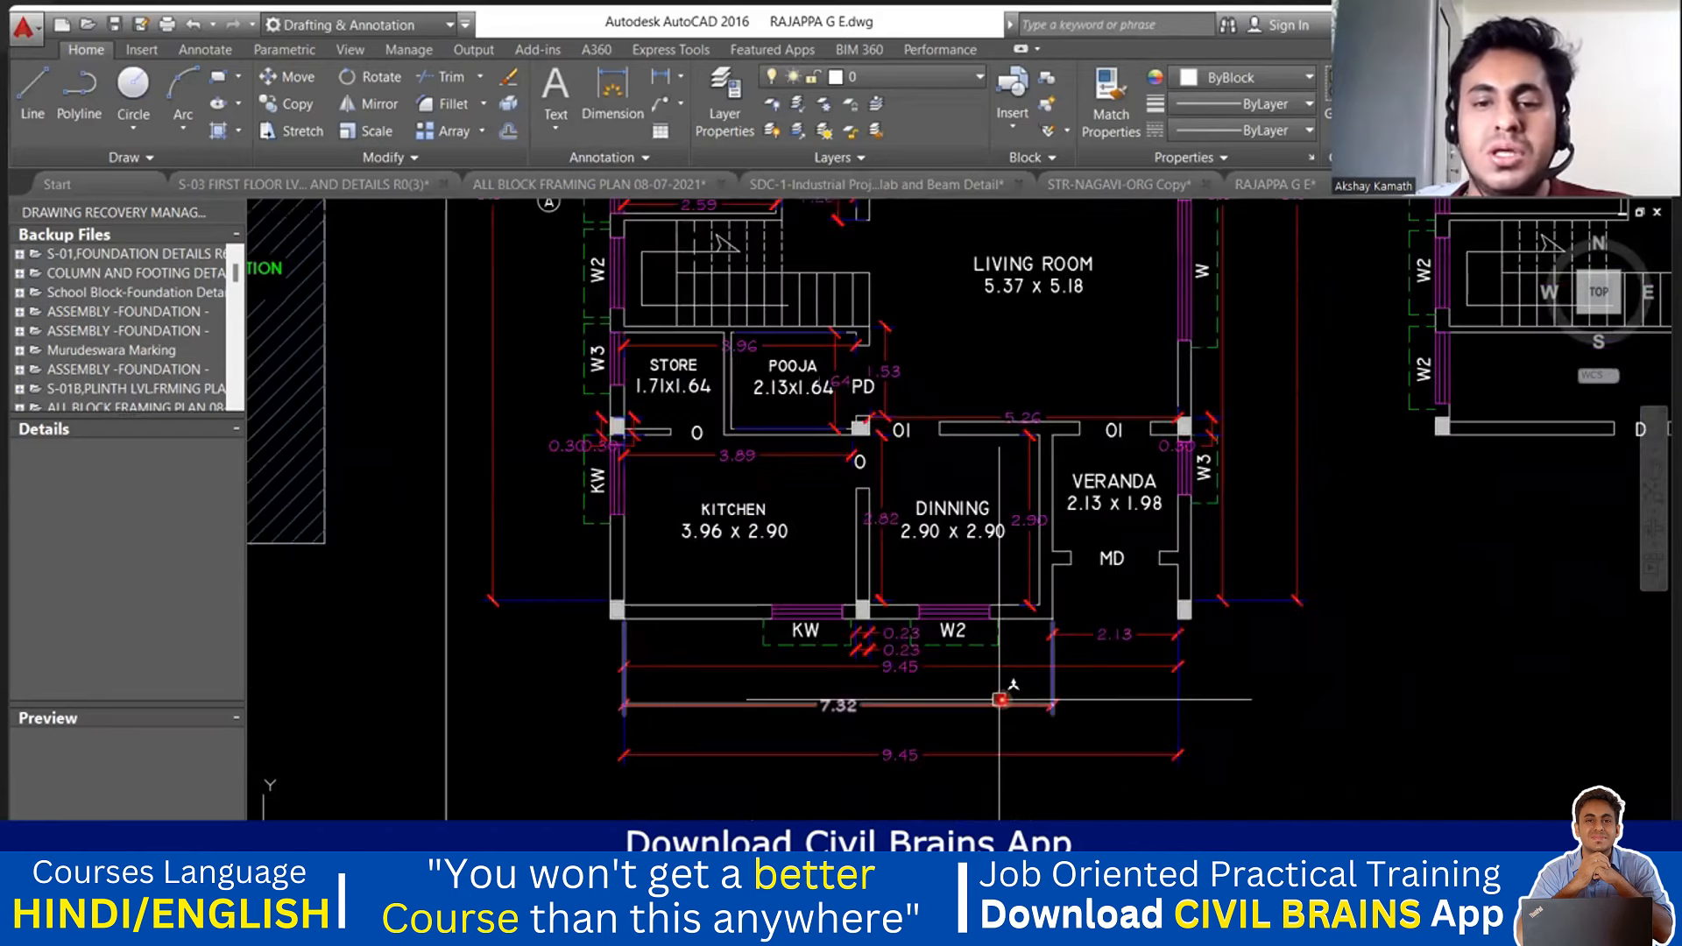
{"action": "middle_click_drag", "start_coordinate": [1002, 698], "coordinate": [1043, 725]}
{"action": "middle_click_drag", "start_coordinate": [875, 644], "coordinate": [905, 645]}
{"action": "scroll", "coordinate": [878, 646], "scroll_direction": "up", "scroll_amount": 2}
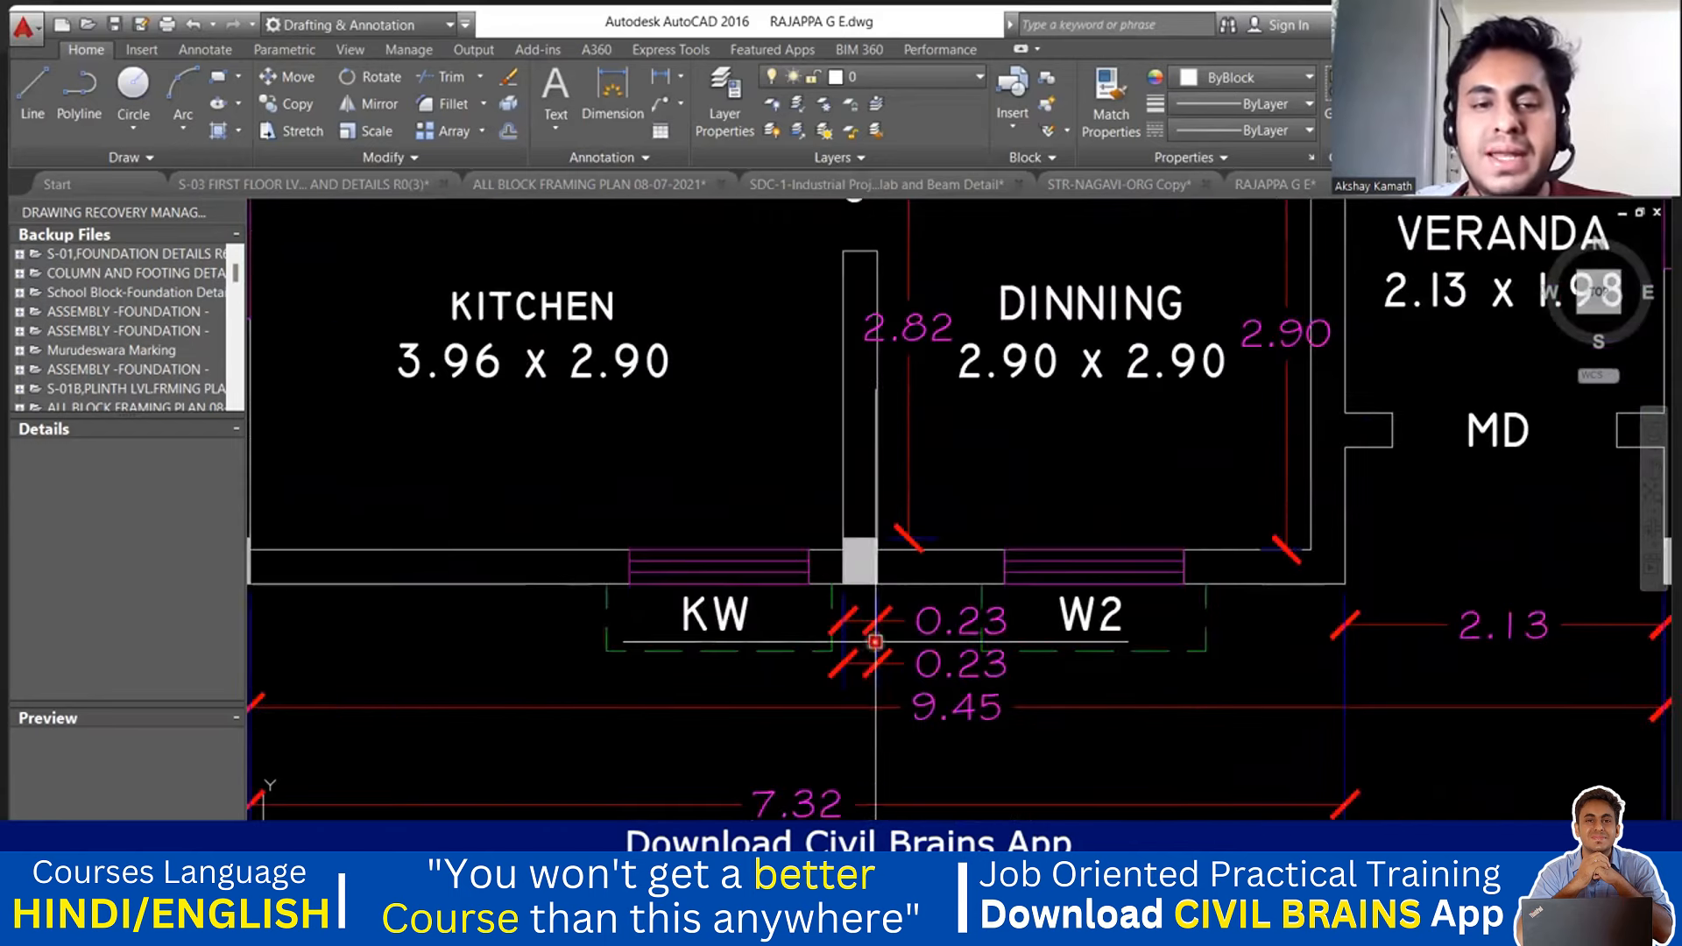
{"action": "scroll", "coordinate": [632, 628], "scroll_direction": "down", "scroll_amount": 2}
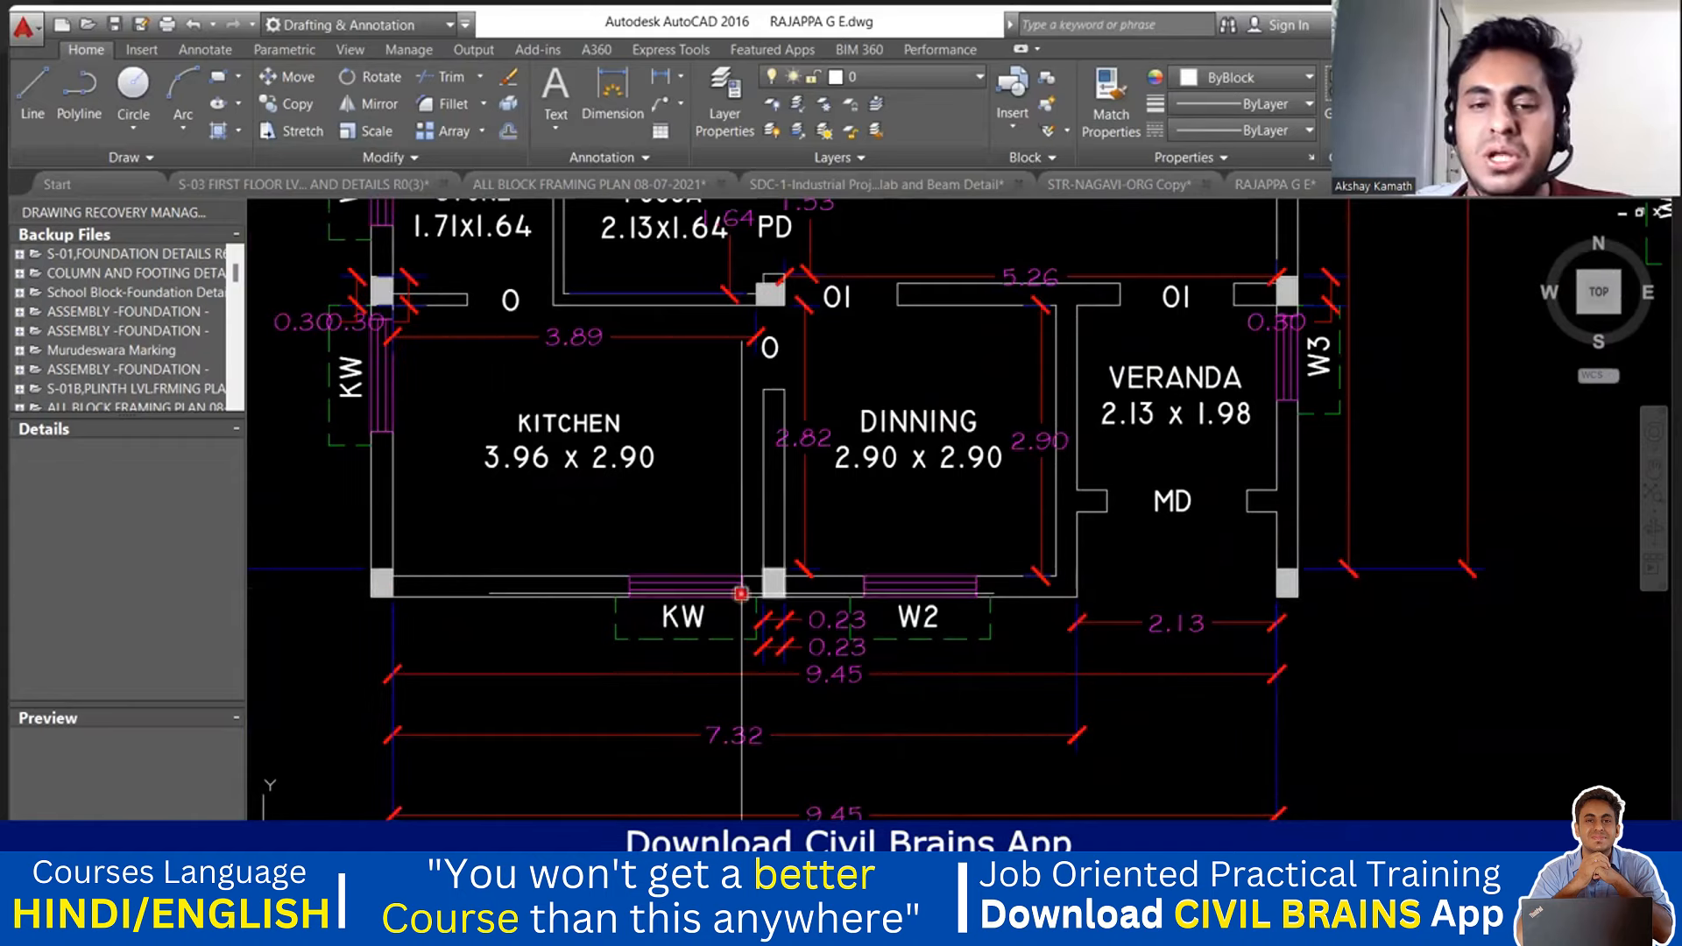
{"action": "scroll", "coordinate": [754, 595], "scroll_direction": "up", "scroll_amount": 2}
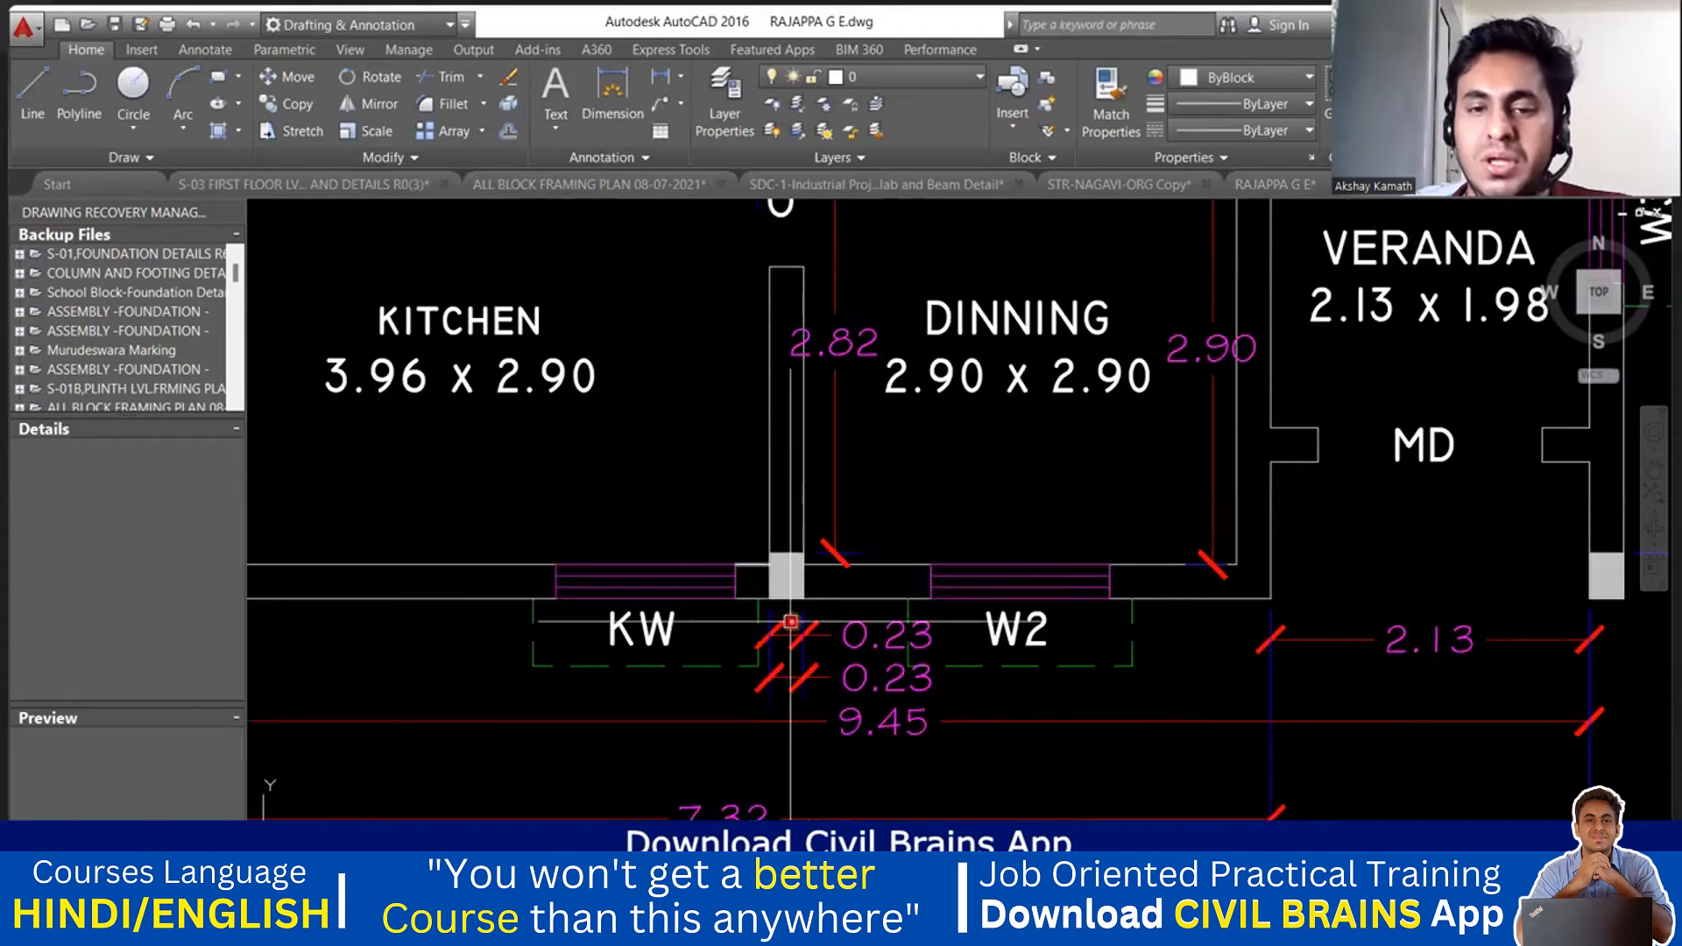
{"action": "scroll", "coordinate": [788, 603], "scroll_direction": "down", "scroll_amount": 2}
{"action": "scroll", "coordinate": [789, 604], "scroll_direction": "up", "scroll_amount": 2}
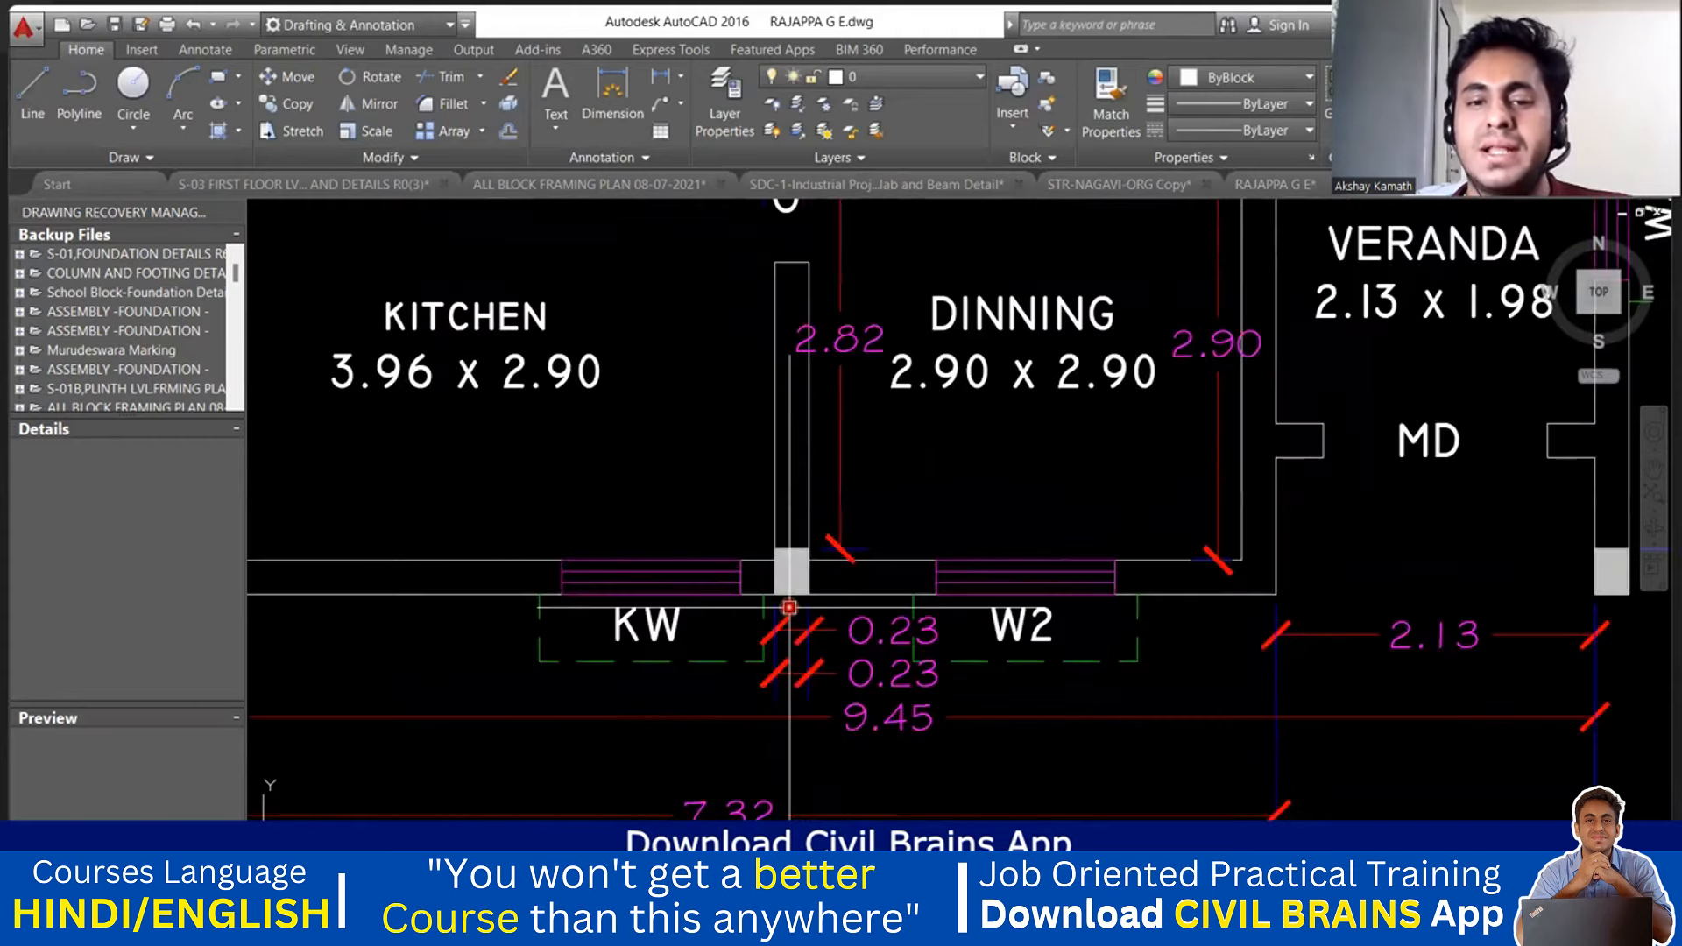
{"action": "scroll", "coordinate": [789, 606], "scroll_direction": "up", "scroll_amount": 1}
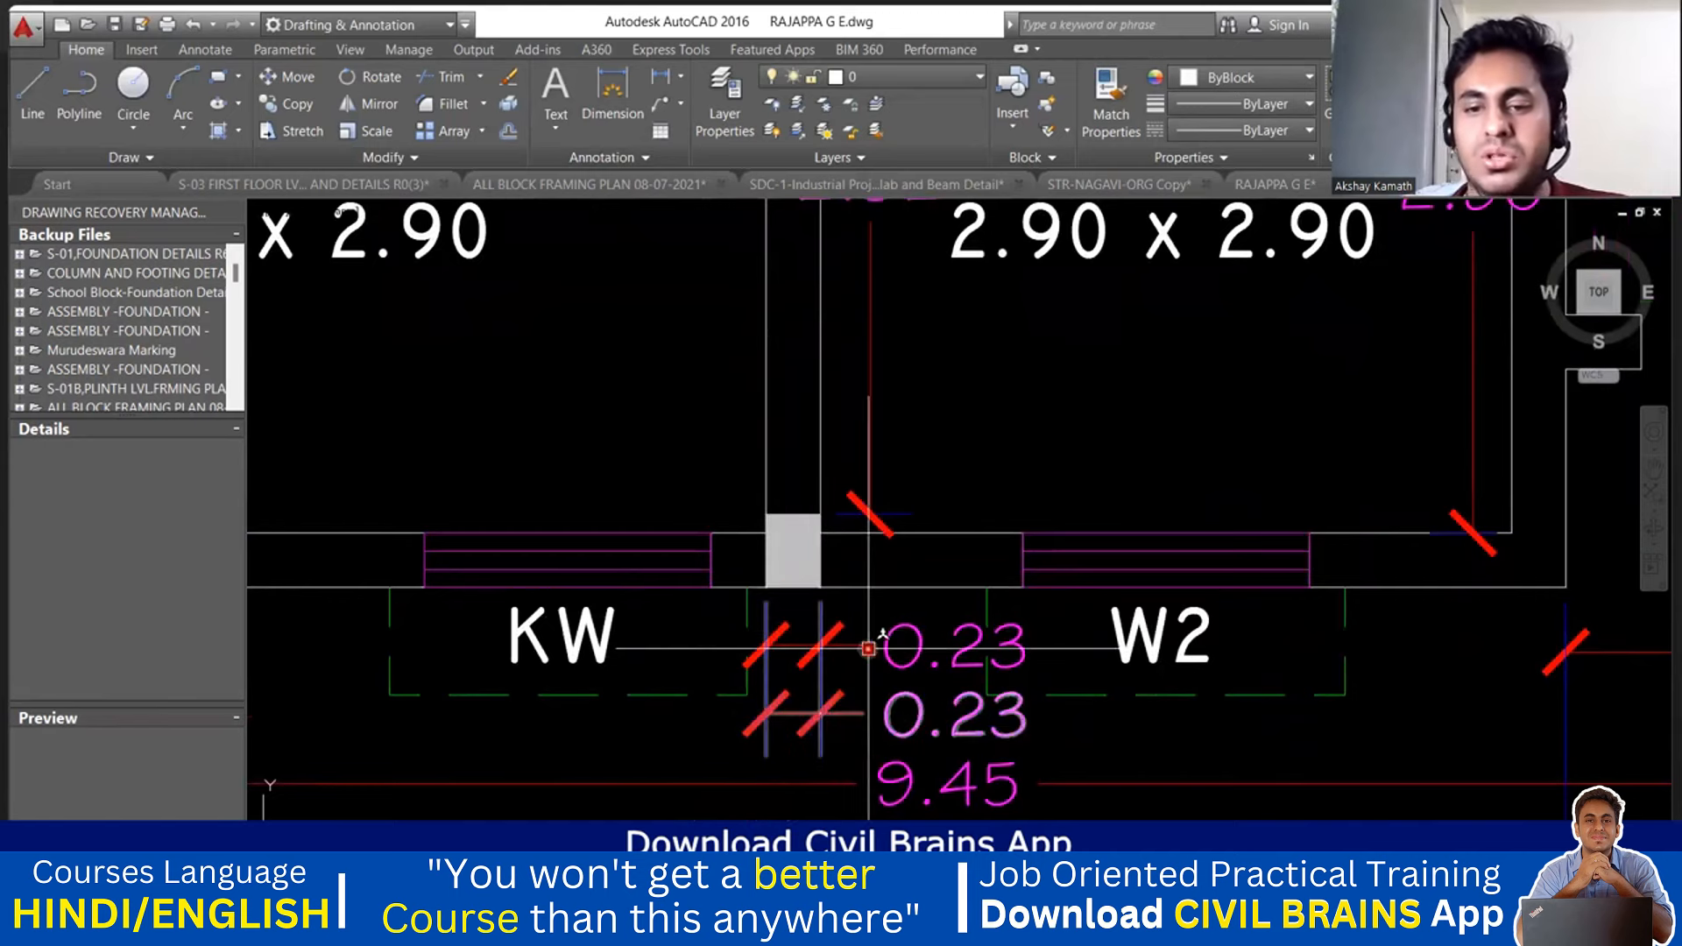
- Check the deductions in E12's formula in Excel, and examine the veranda opening dimension on the AutoCAD plan
{"action": "left_click", "coordinate": [953, 923]}
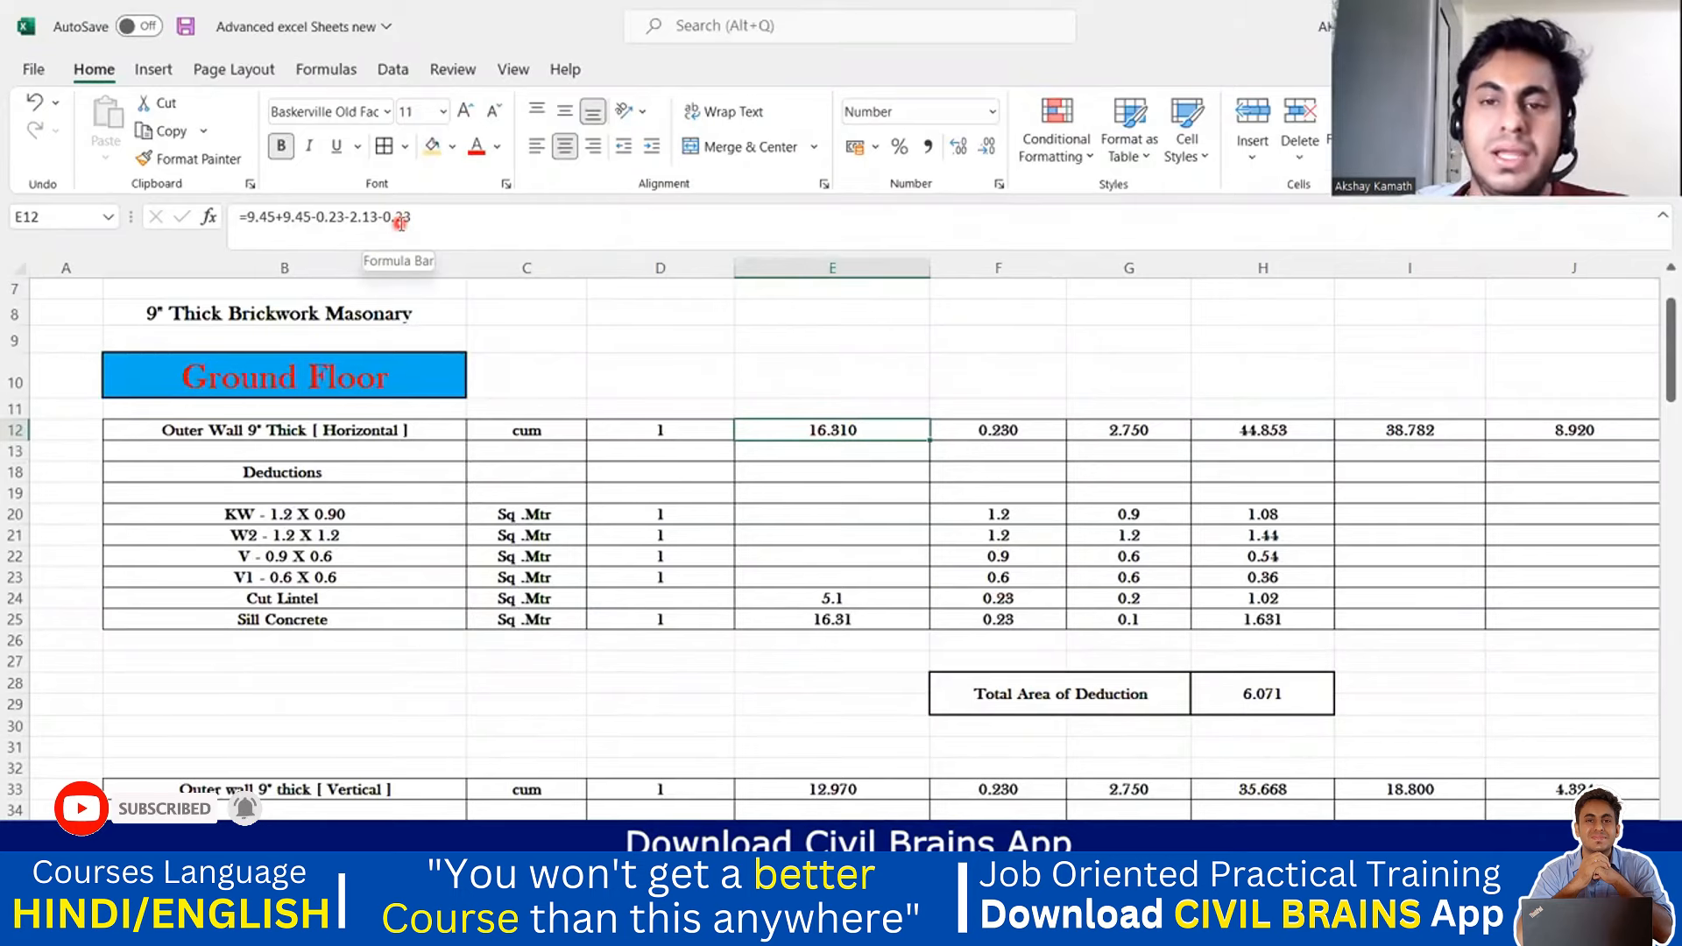
{"action": "left_click", "coordinate": [1033, 924]}
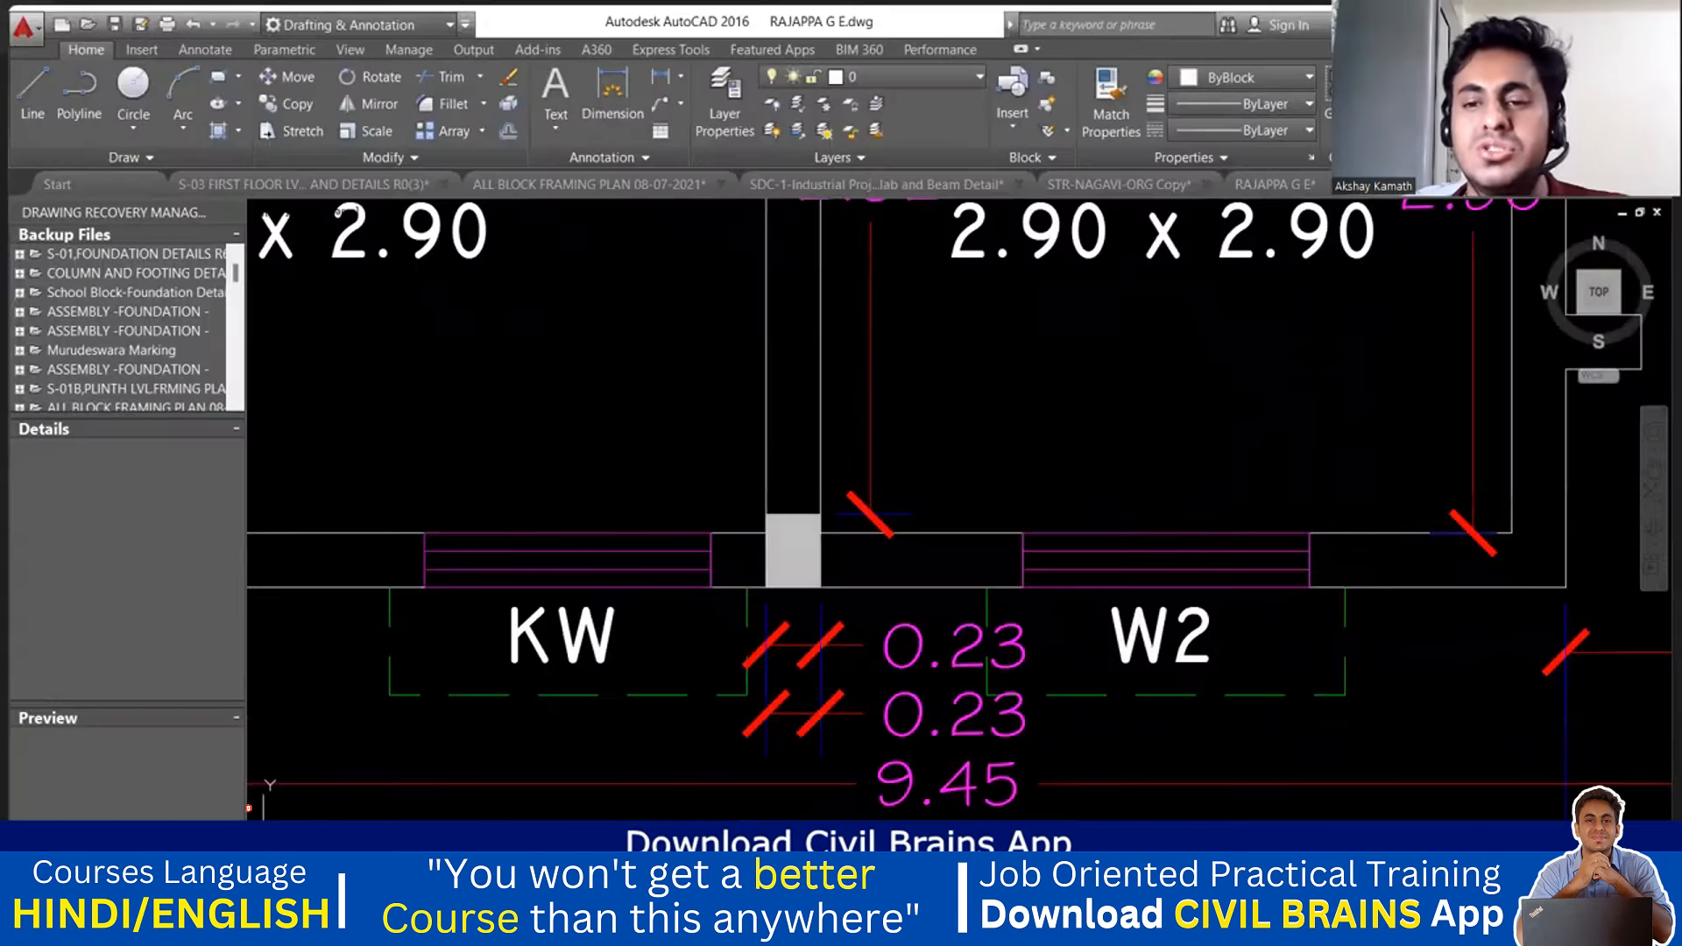
{"action": "scroll", "coordinate": [1283, 646], "scroll_direction": "down", "scroll_amount": 2}
{"action": "middle_click_drag", "start_coordinate": [1285, 648], "coordinate": [607, 559]}
{"action": "scroll", "coordinate": [607, 558], "scroll_direction": "down", "scroll_amount": 2}
{"action": "scroll", "coordinate": [708, 579], "scroll_direction": "up", "scroll_amount": 2}
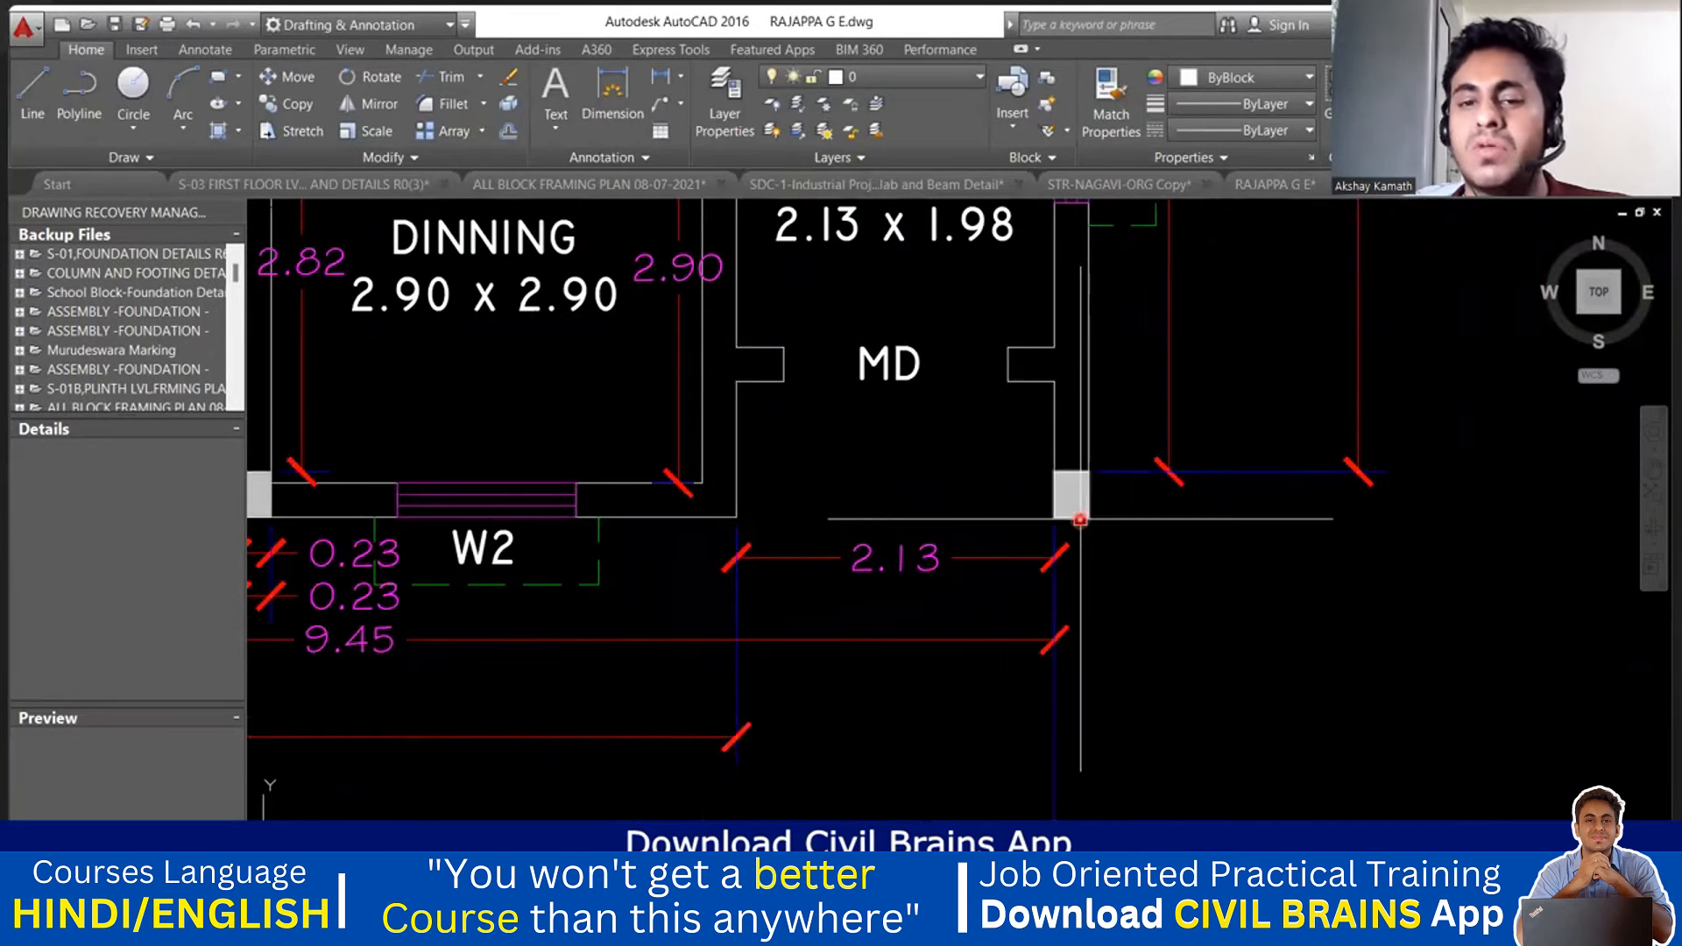
{"action": "scroll", "coordinate": [747, 523], "scroll_direction": "down", "scroll_amount": 2}
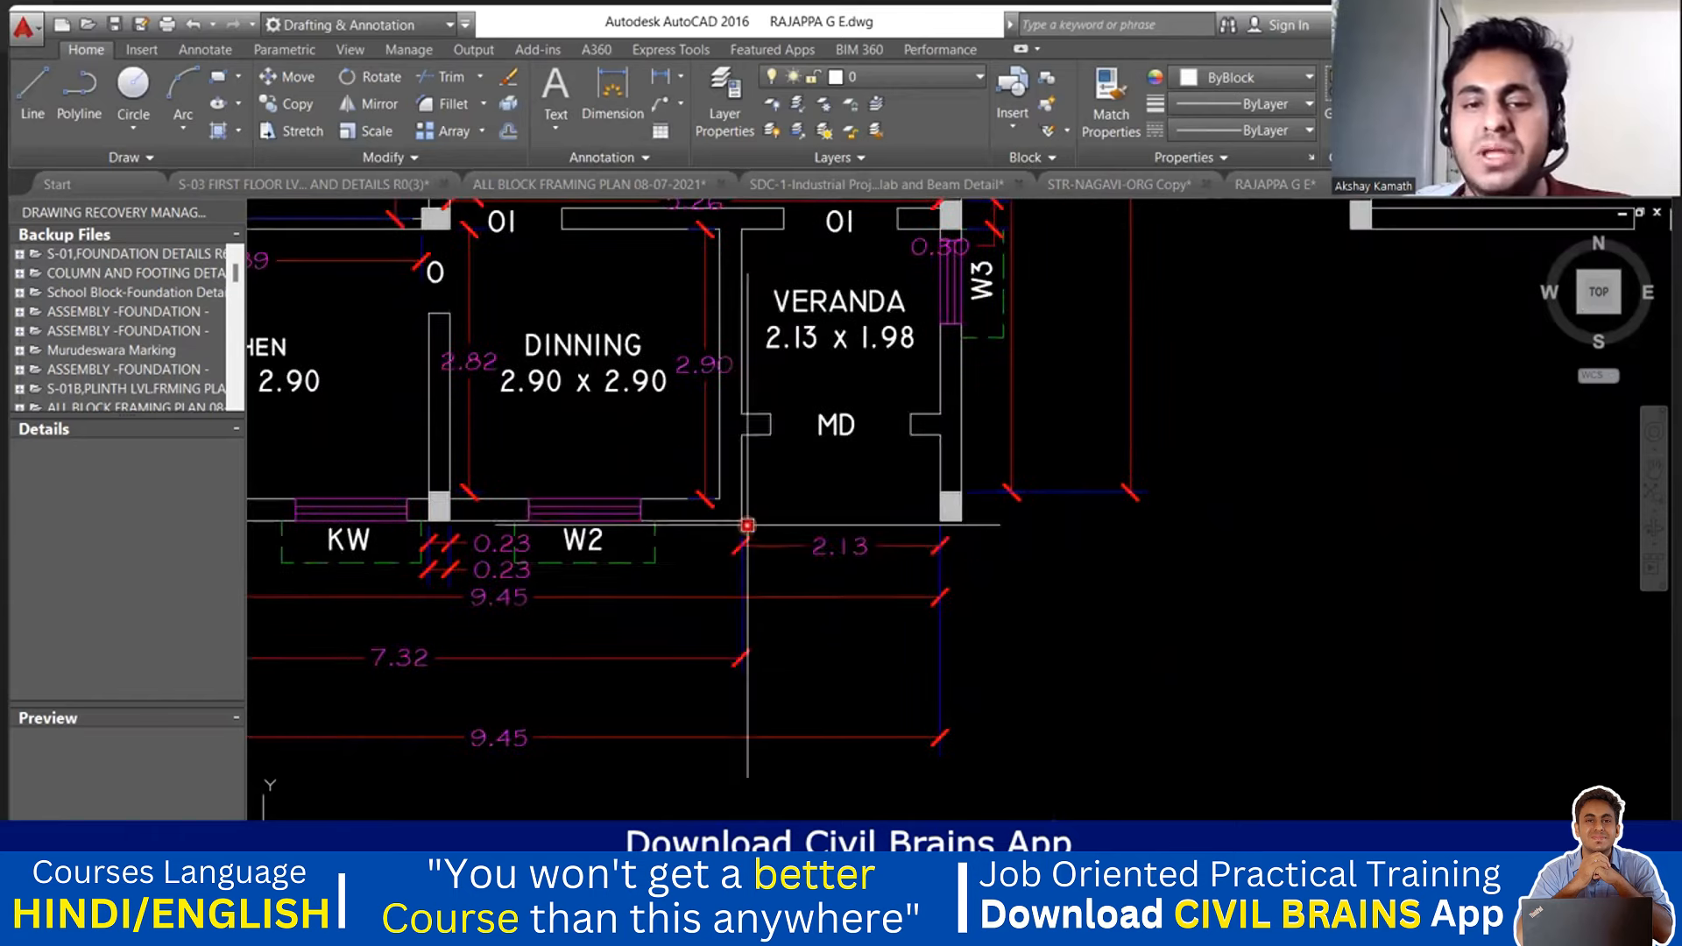
{"action": "middle_click_drag", "start_coordinate": [772, 565], "coordinate": [1096, 547]}
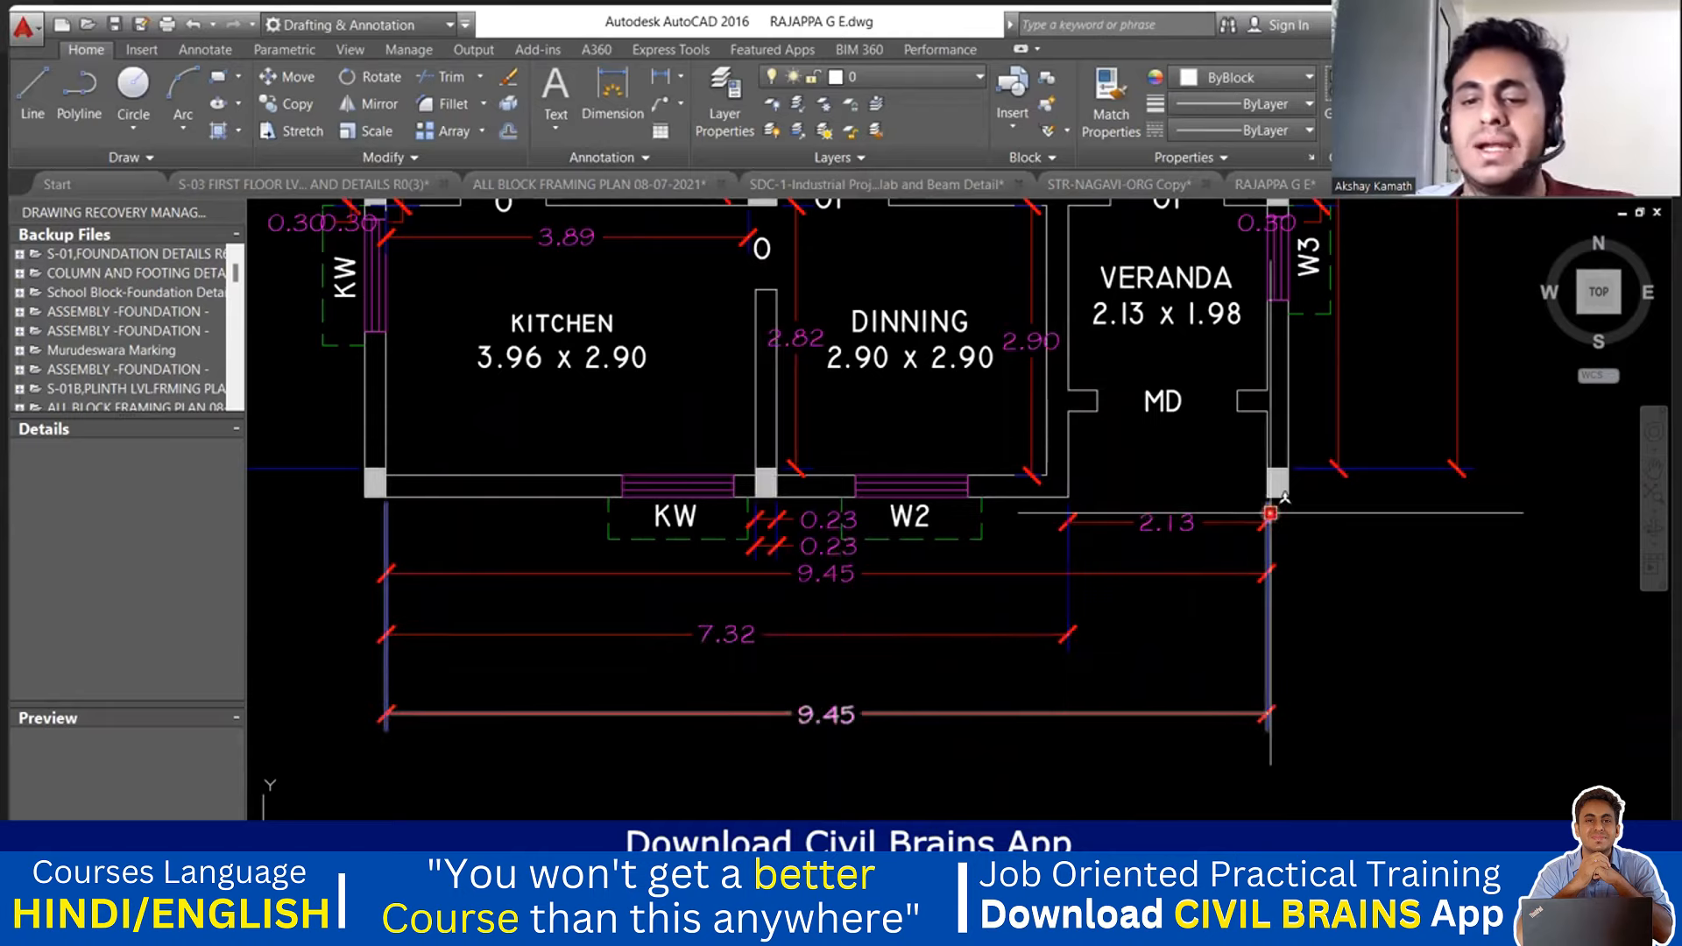
- Compare the horizontal outer wall length in E12 in Excel with the kitchen-to-veranda wall dimensions in AutoCAD
{"action": "left_click", "coordinate": [1148, 924]}
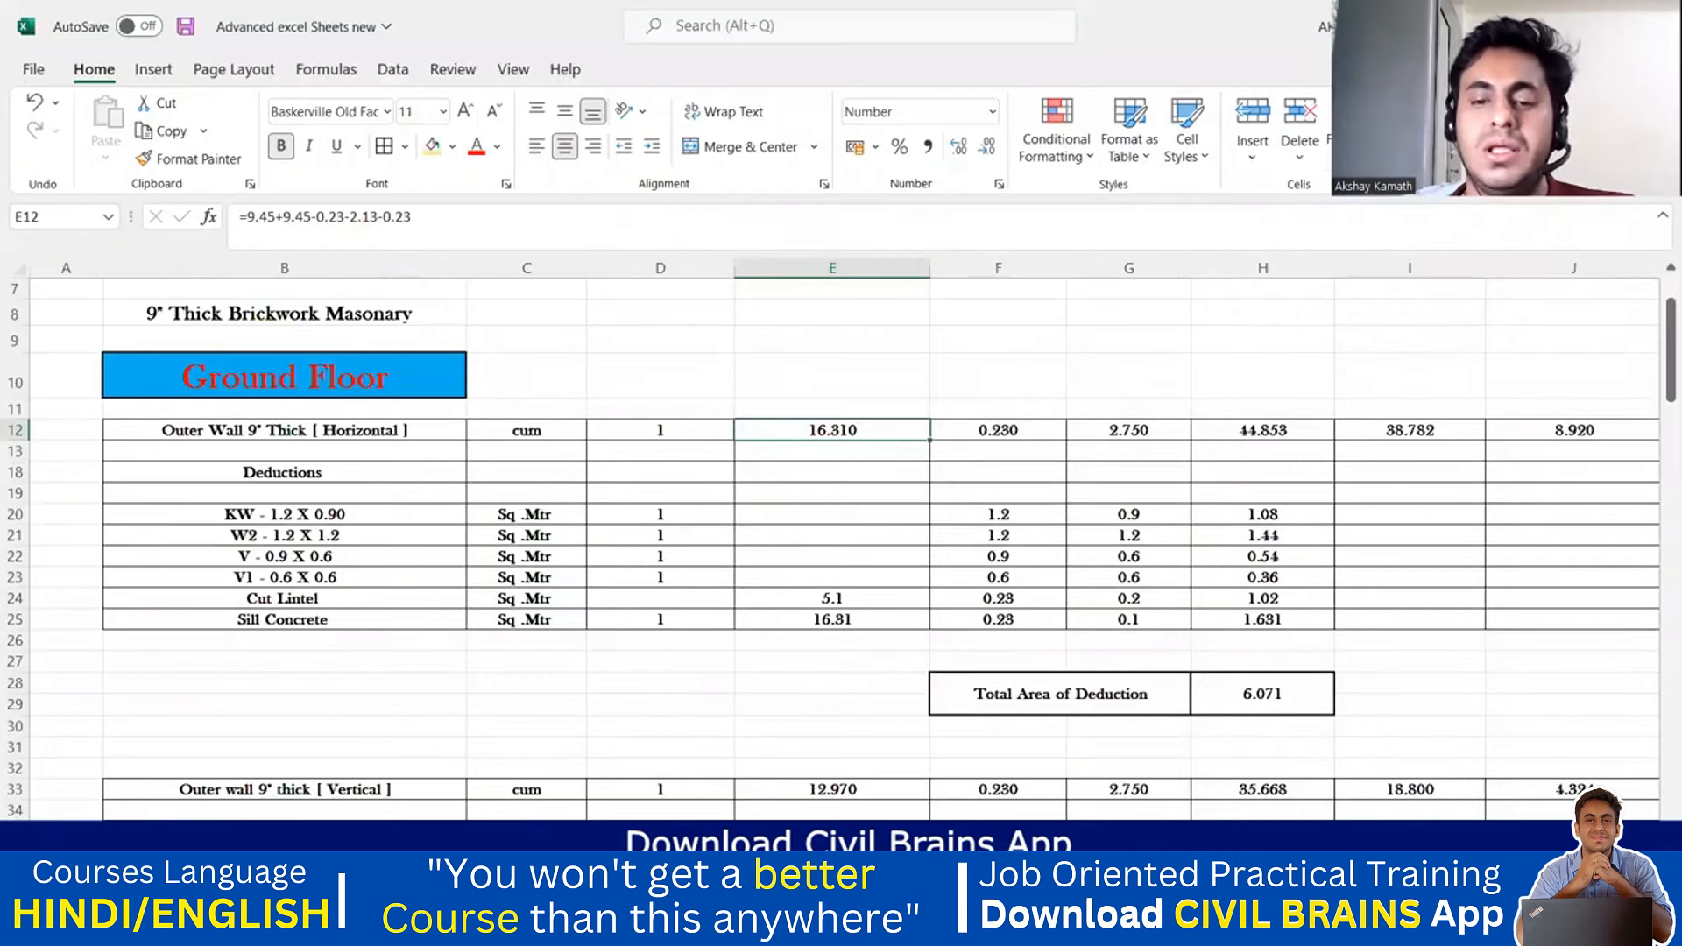
{"action": "key", "text": "alt+Tab"}
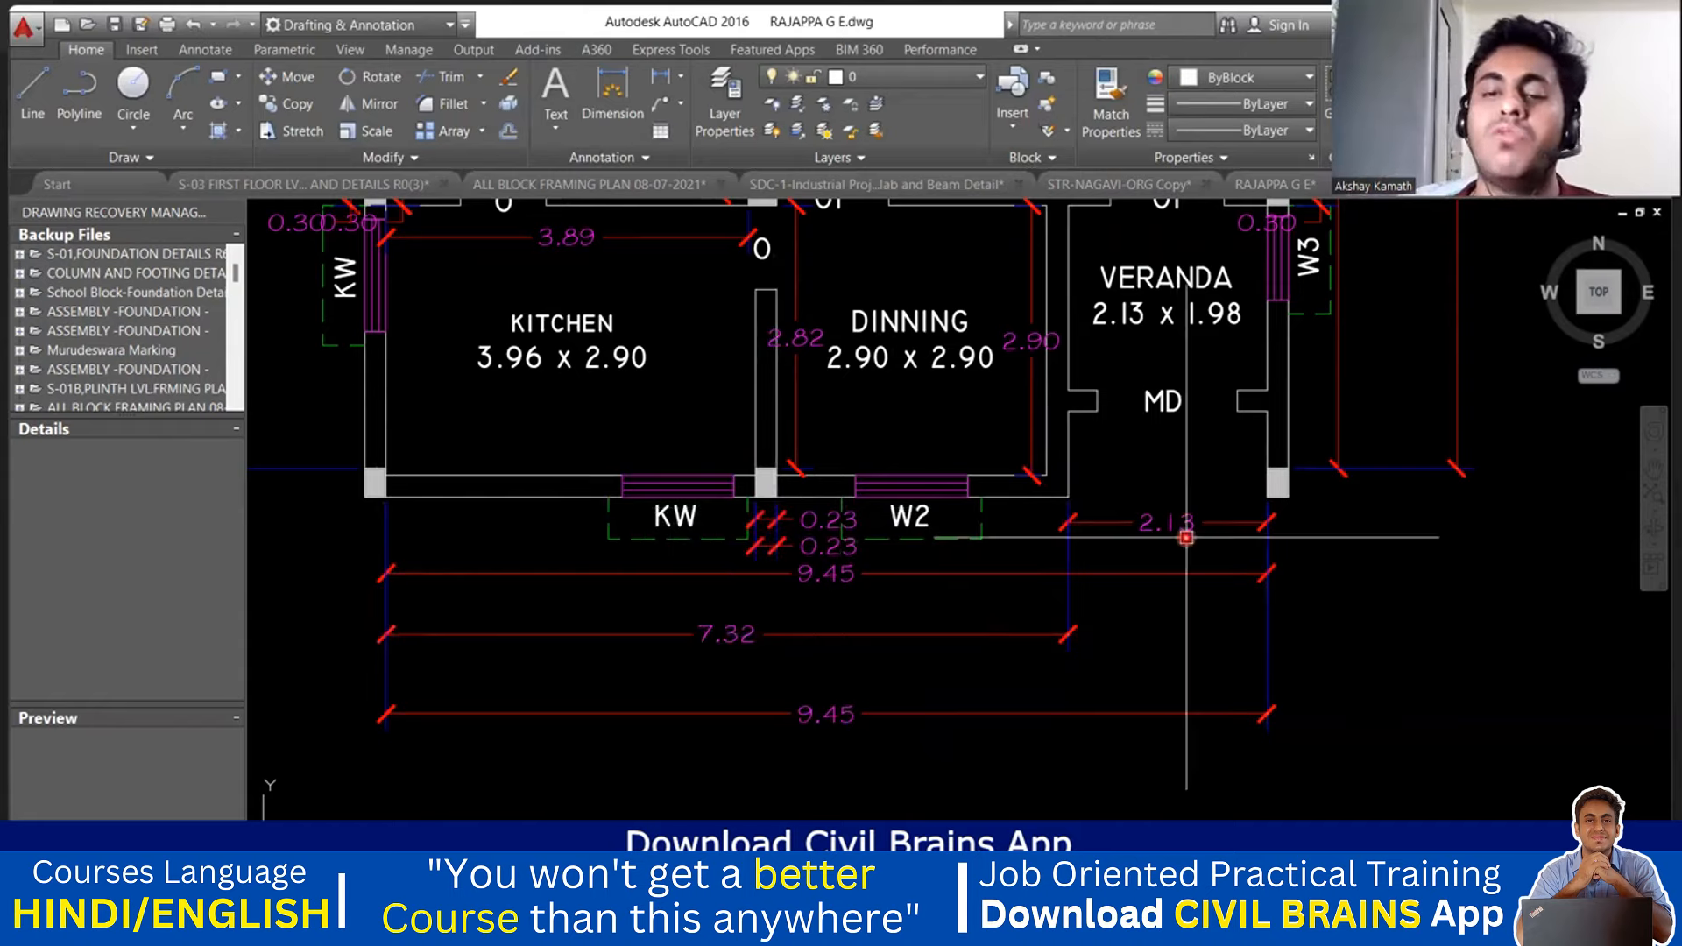
{"action": "key", "text": "alt+Tab"}
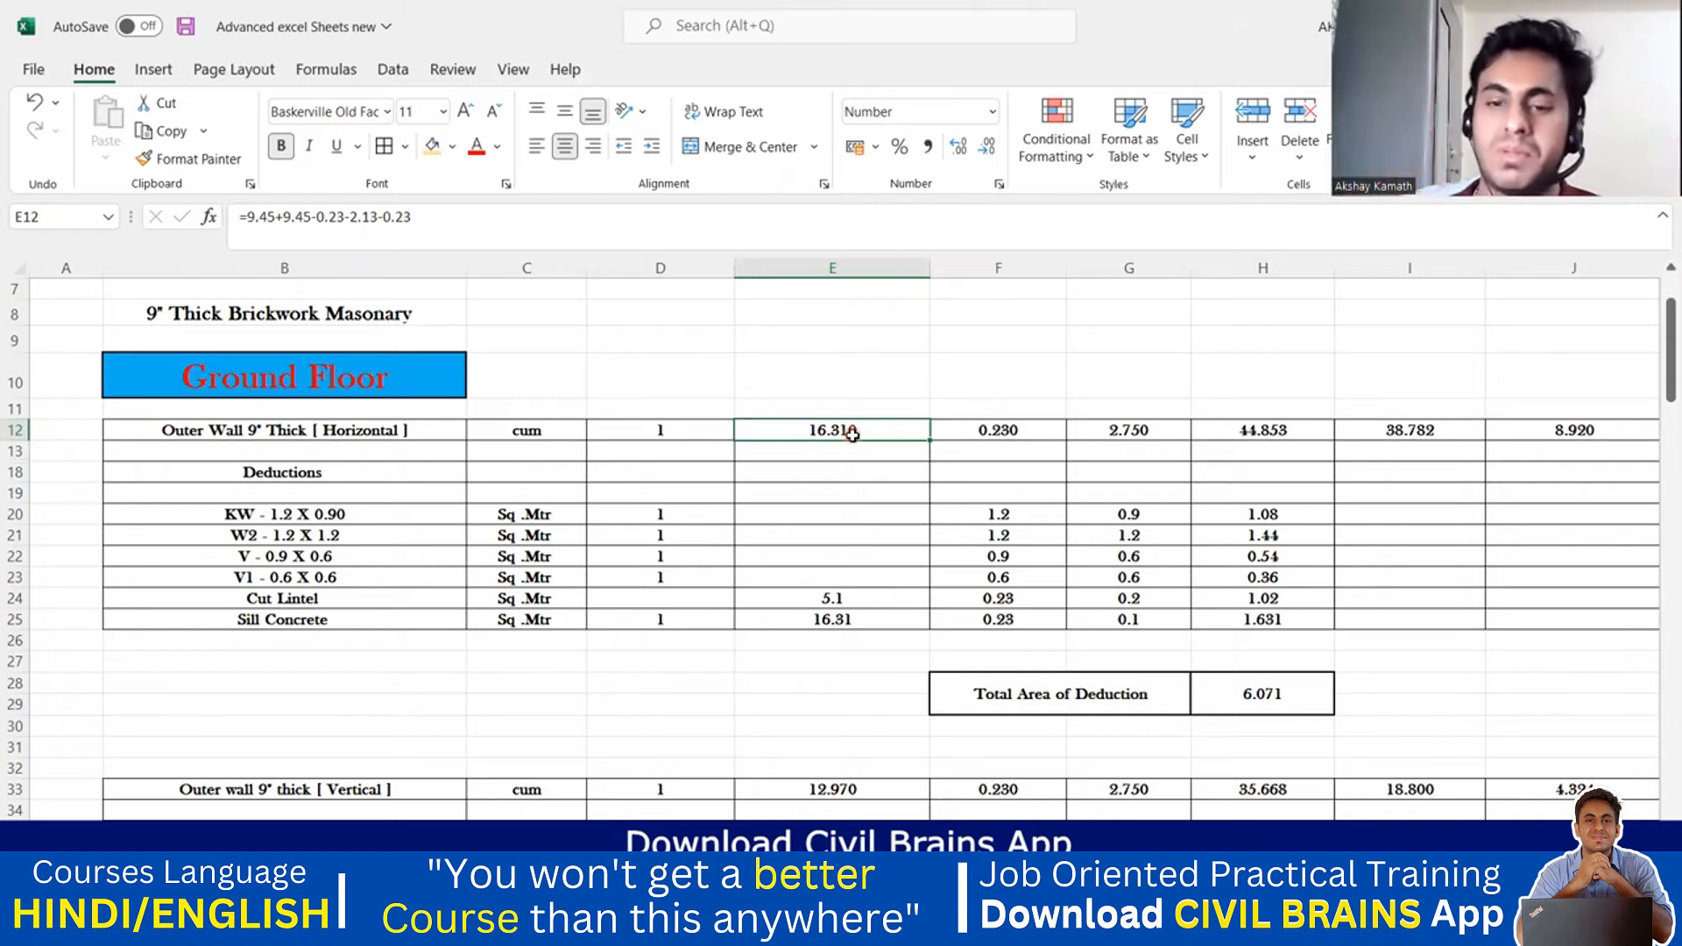
- Switch to the photo 01.png and mark the brick wall's height along its outer corner with a green line
{"action": "key", "text": "alt+Tab"}
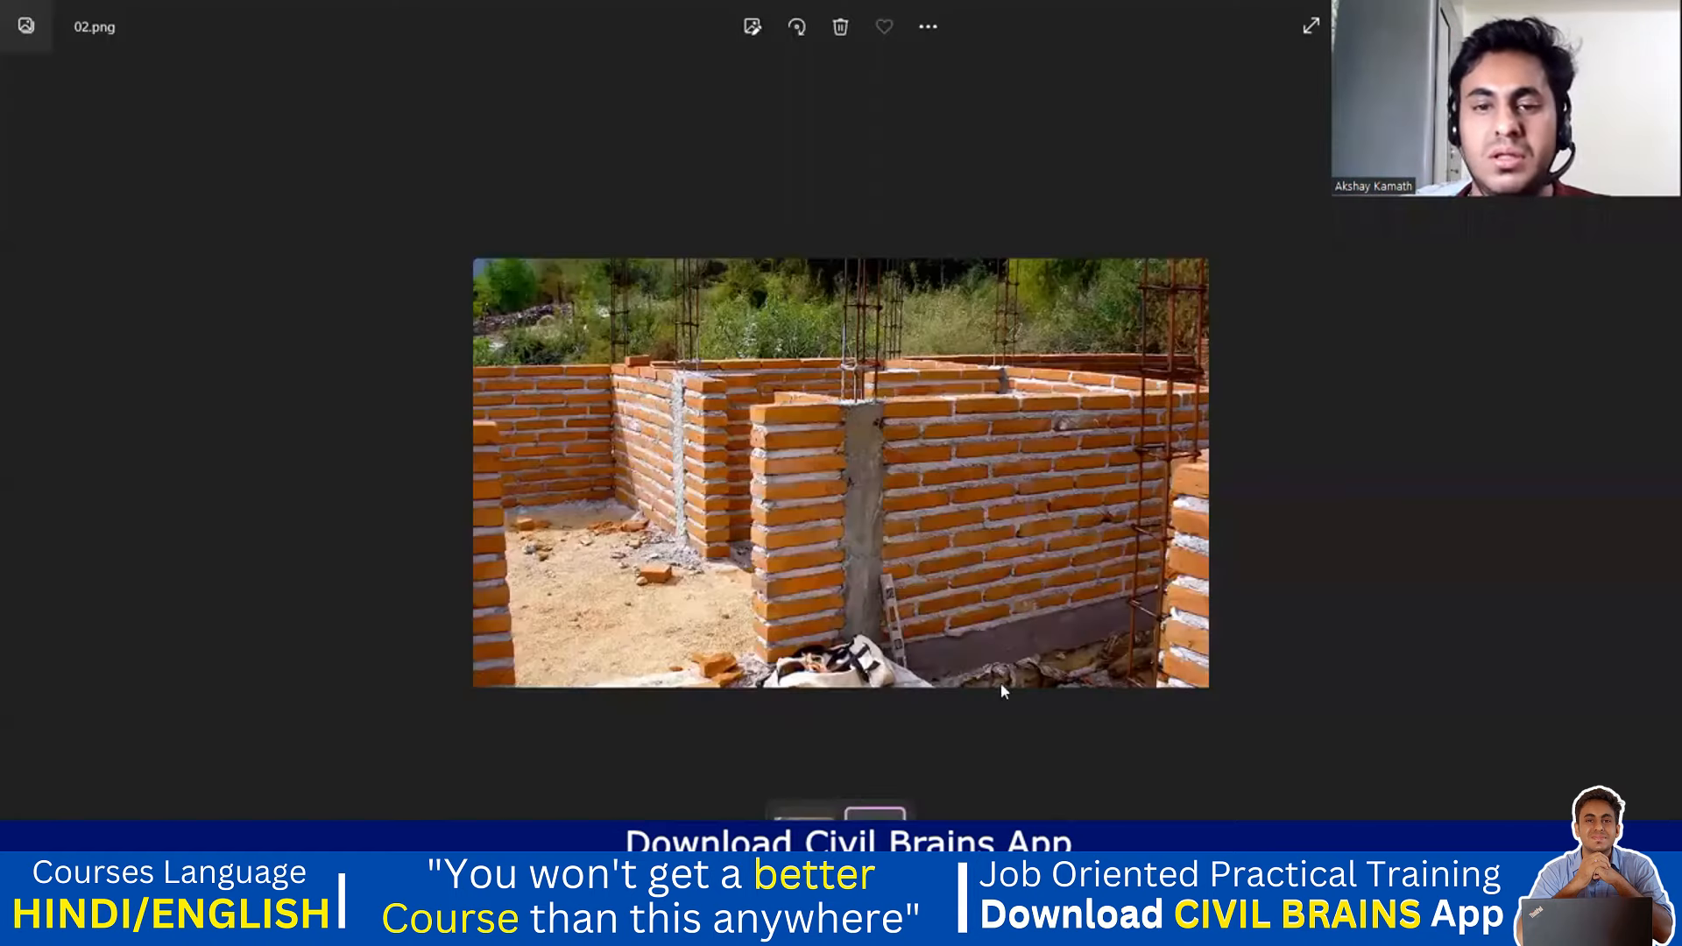
{"action": "key", "text": "Left"}
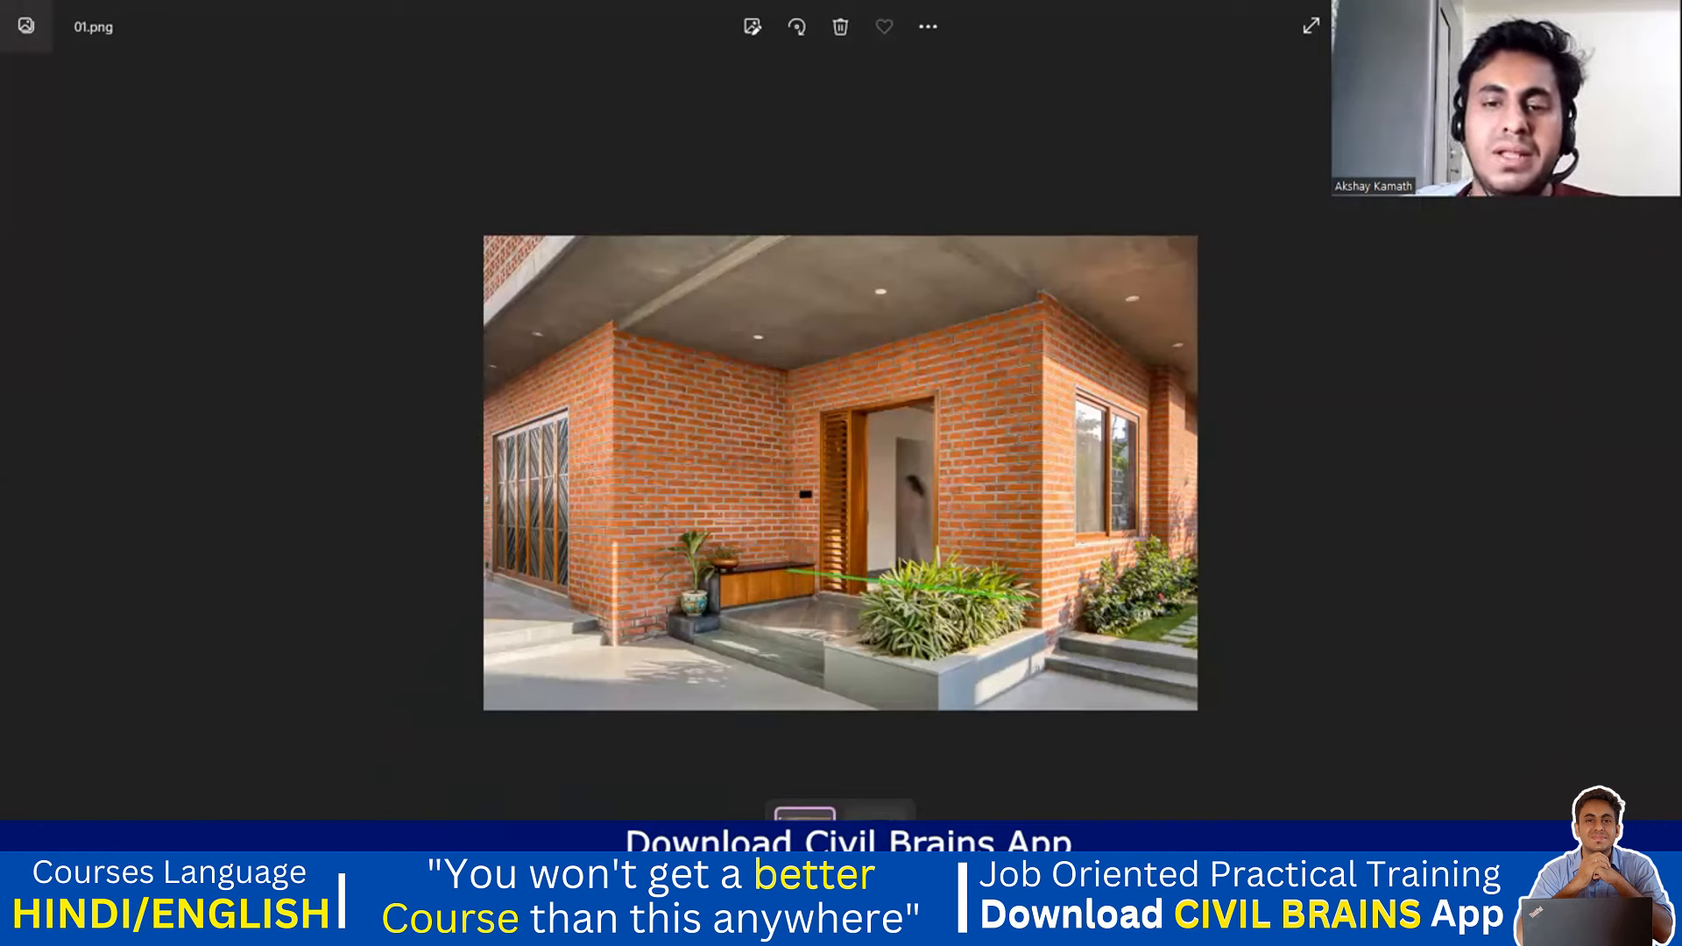
{"action": "left_click_drag", "start_coordinate": [1054, 312], "coordinate": [1035, 299]}
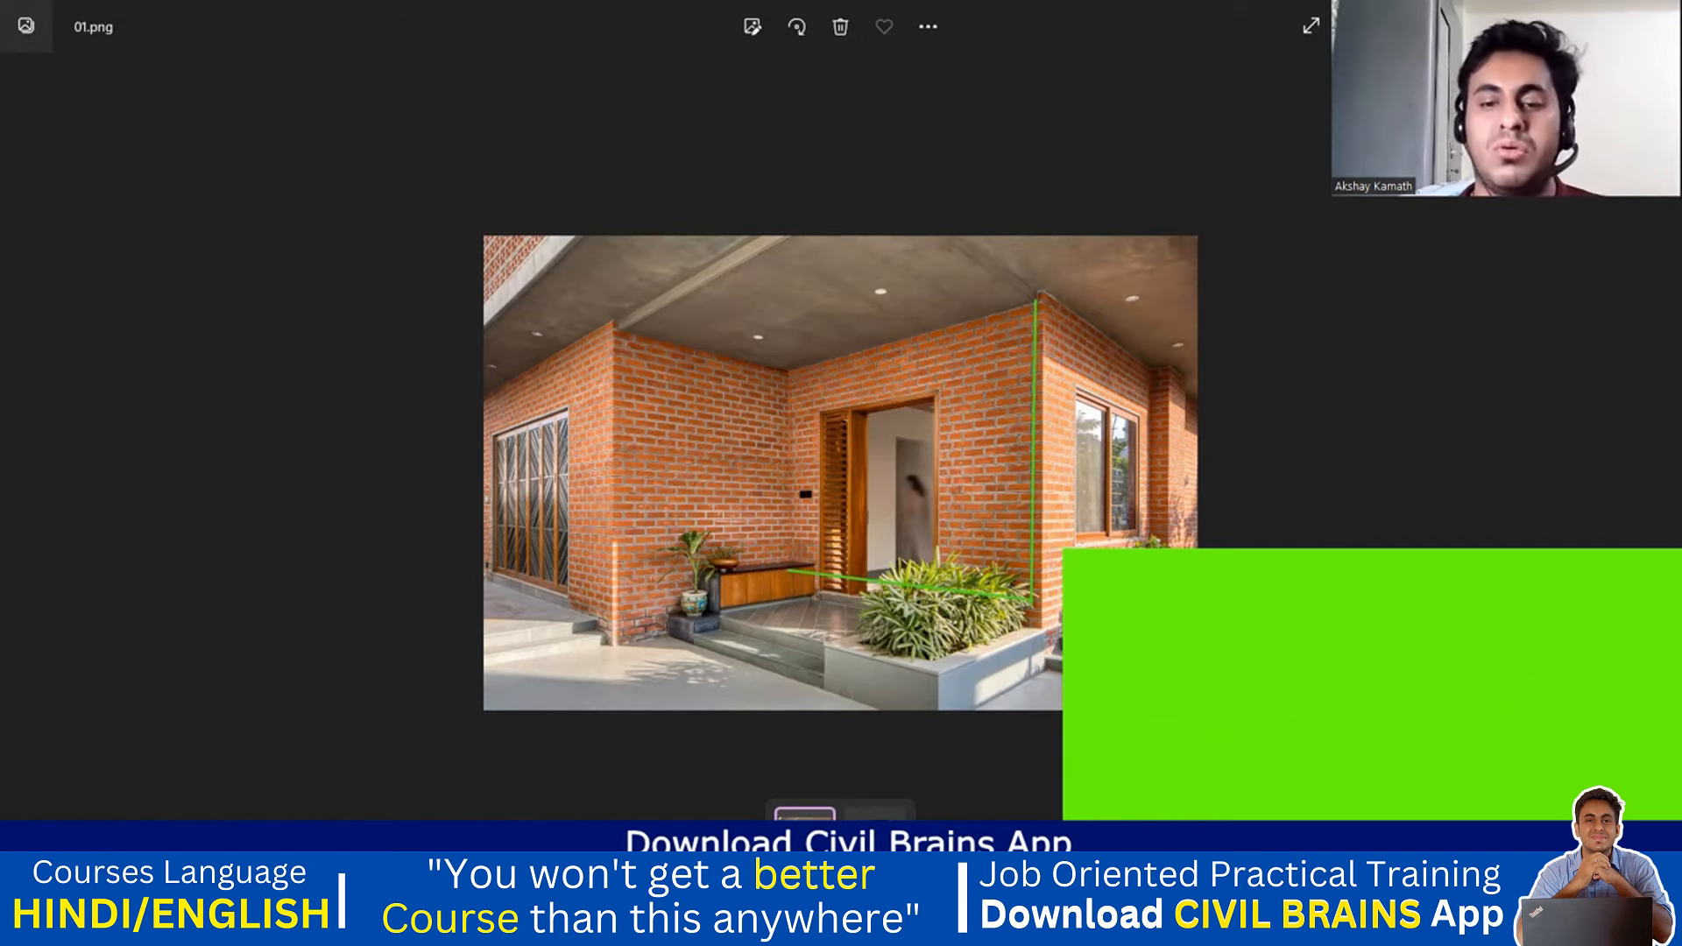
- Examine the ground floor wall heights in Section A-A of the AutoCAD drawing, and return to the photo 01.png
{"action": "mouse_move", "coordinate": [1124, 925]}
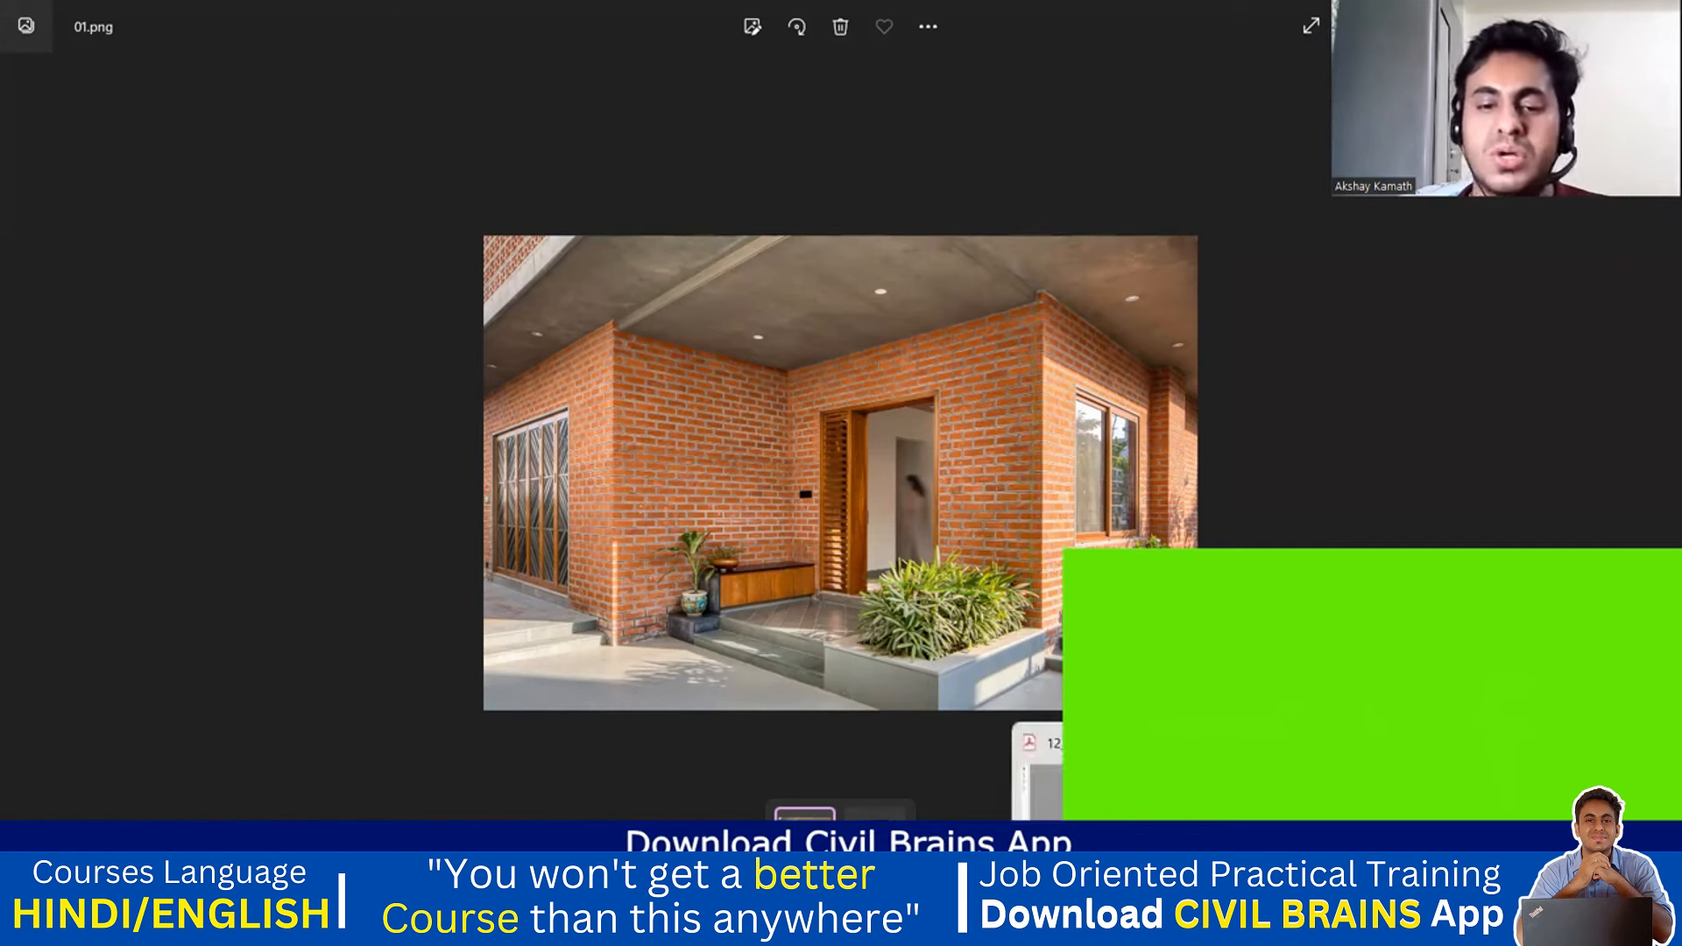
{"action": "left_click", "coordinate": [1588, 759]}
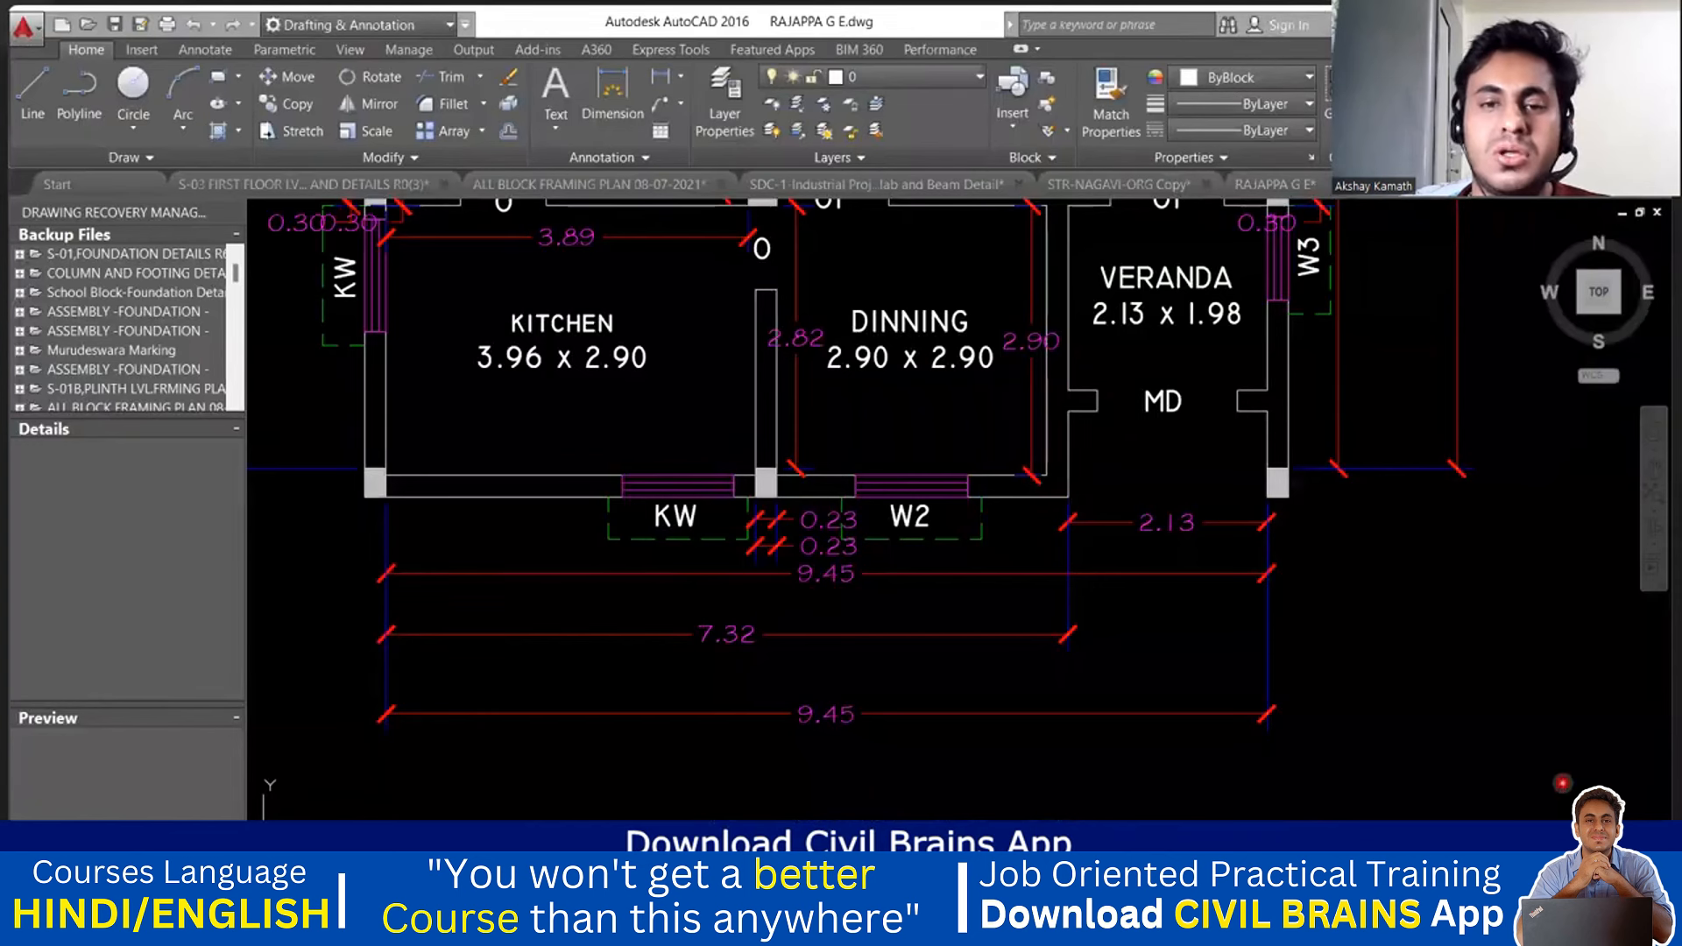
{"action": "scroll", "coordinate": [1182, 531], "scroll_direction": "down", "scroll_amount": 6}
{"action": "middle_click_drag", "start_coordinate": [1207, 634], "coordinate": [1238, 441]}
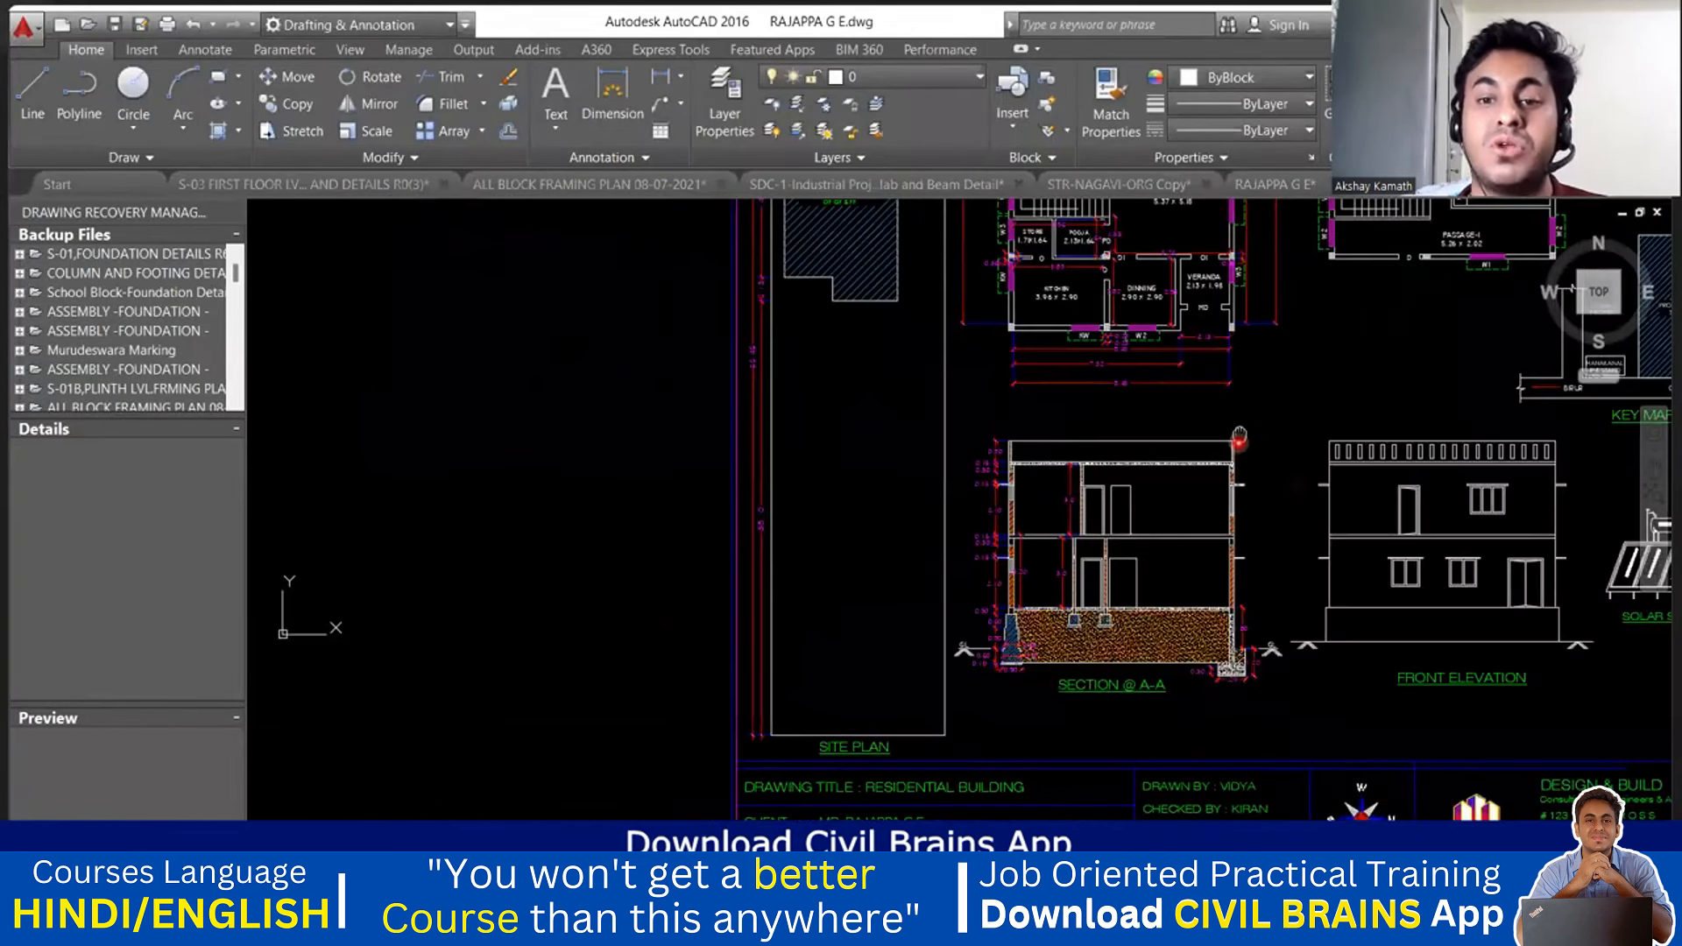
{"action": "scroll", "coordinate": [1239, 440], "scroll_direction": "up", "scroll_amount": 4}
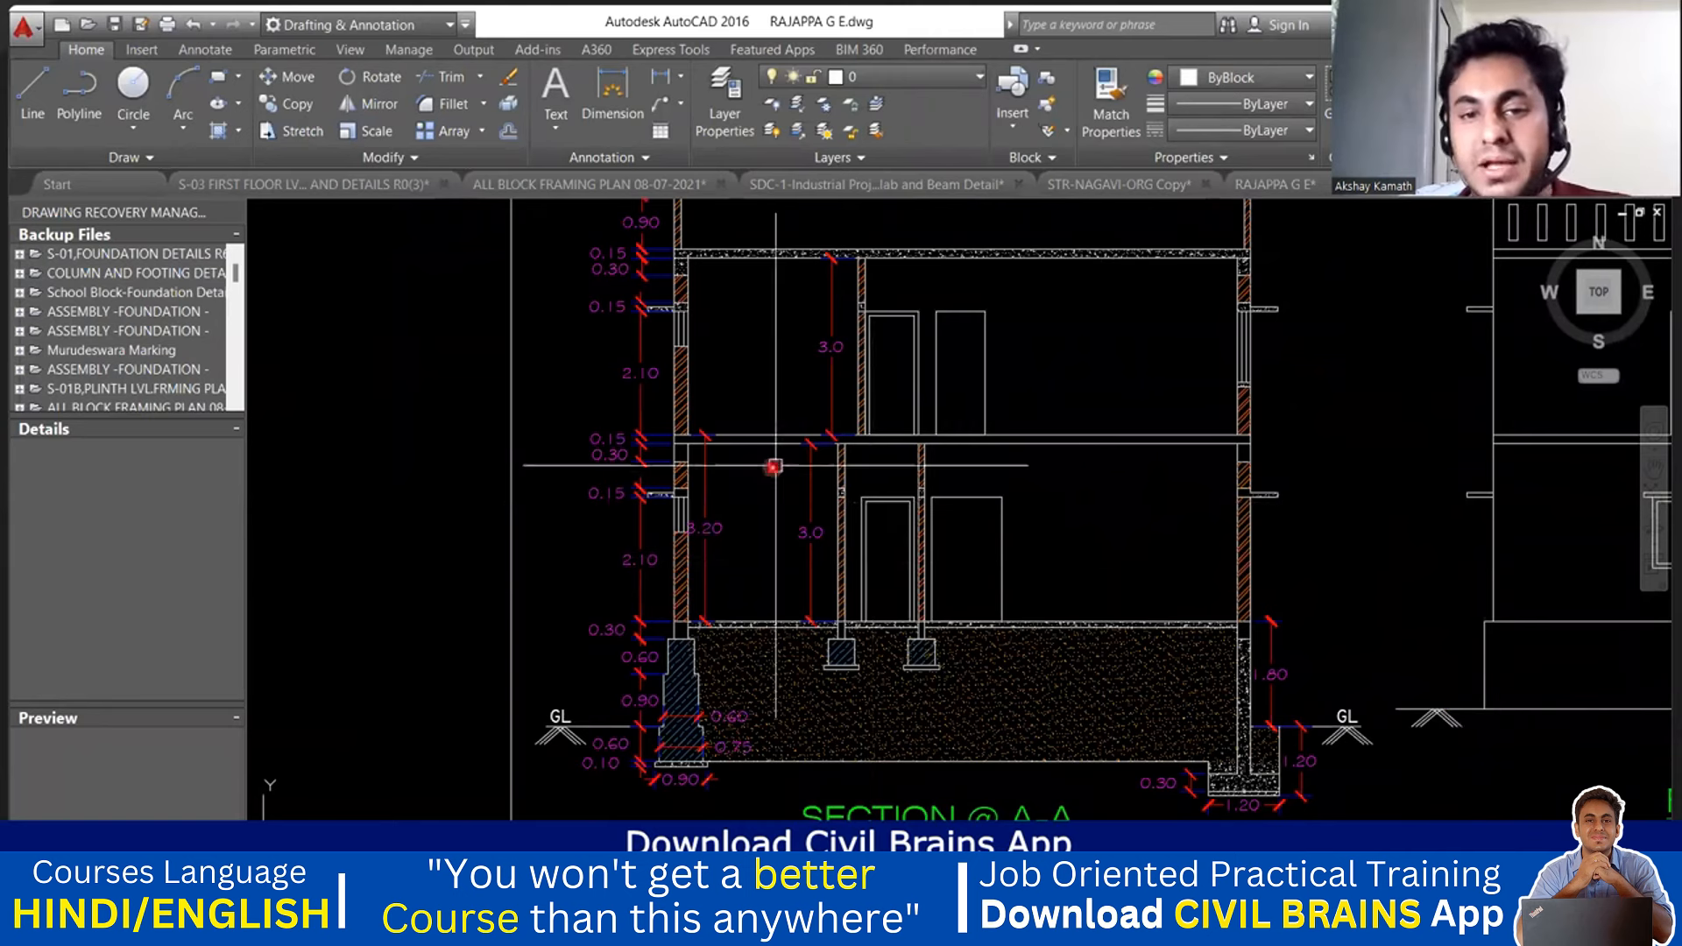
{"action": "scroll", "coordinate": [701, 574], "scroll_direction": "up", "scroll_amount": 2}
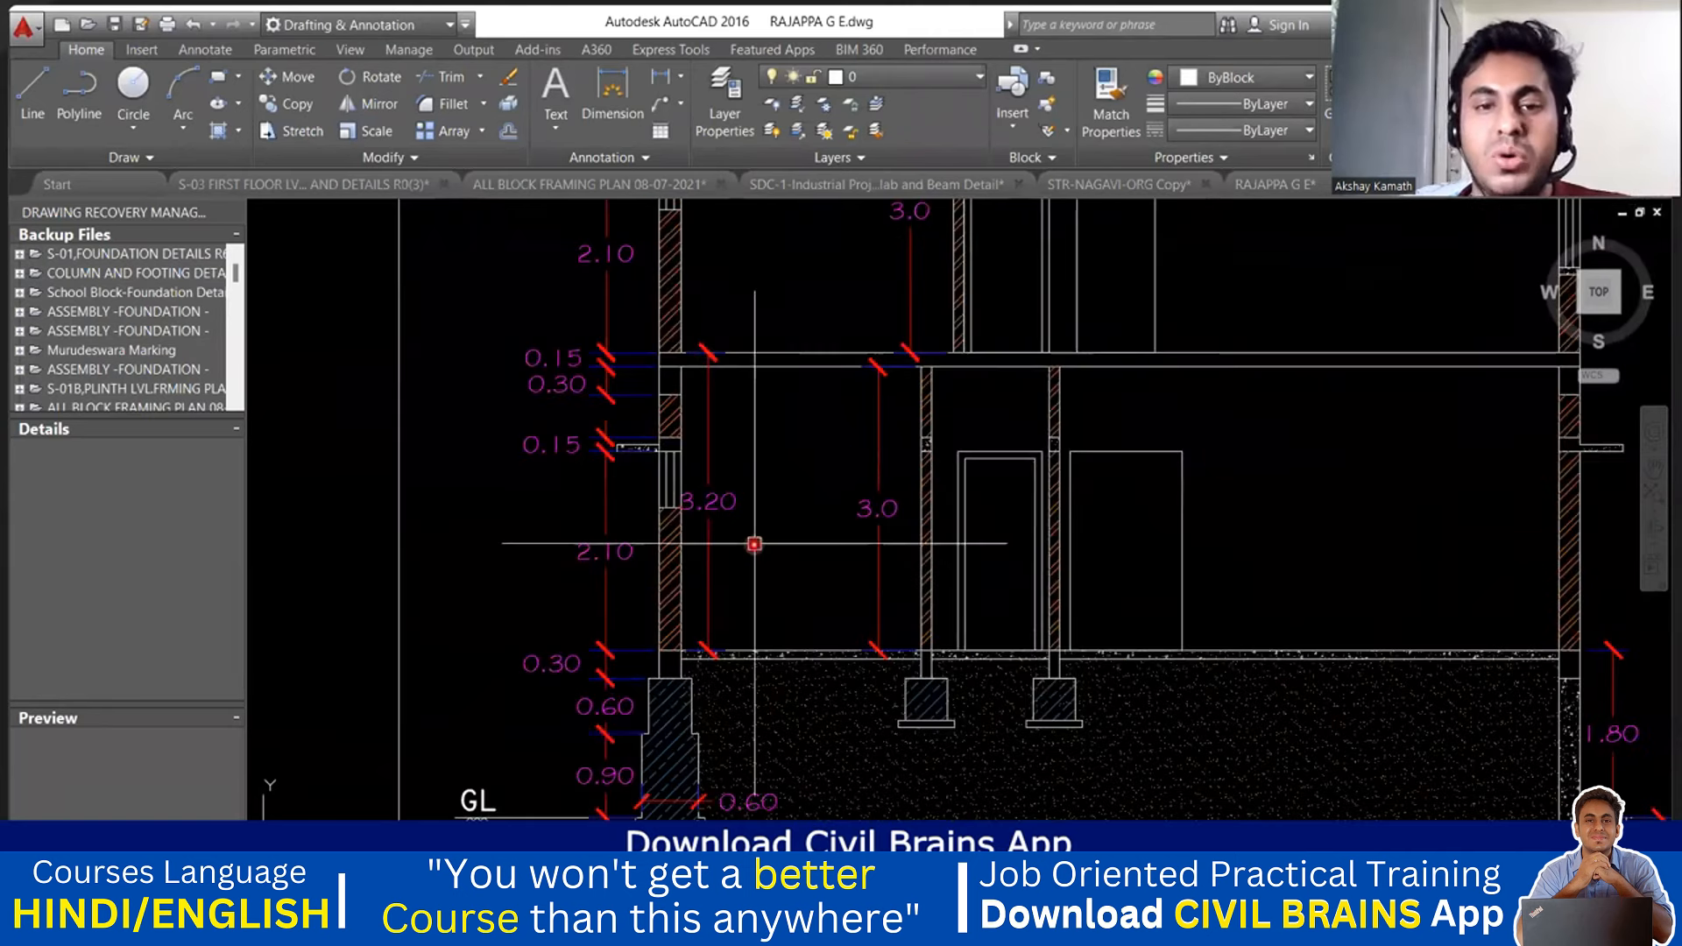
{"action": "middle_click_drag", "start_coordinate": [754, 544], "coordinate": [755, 574]}
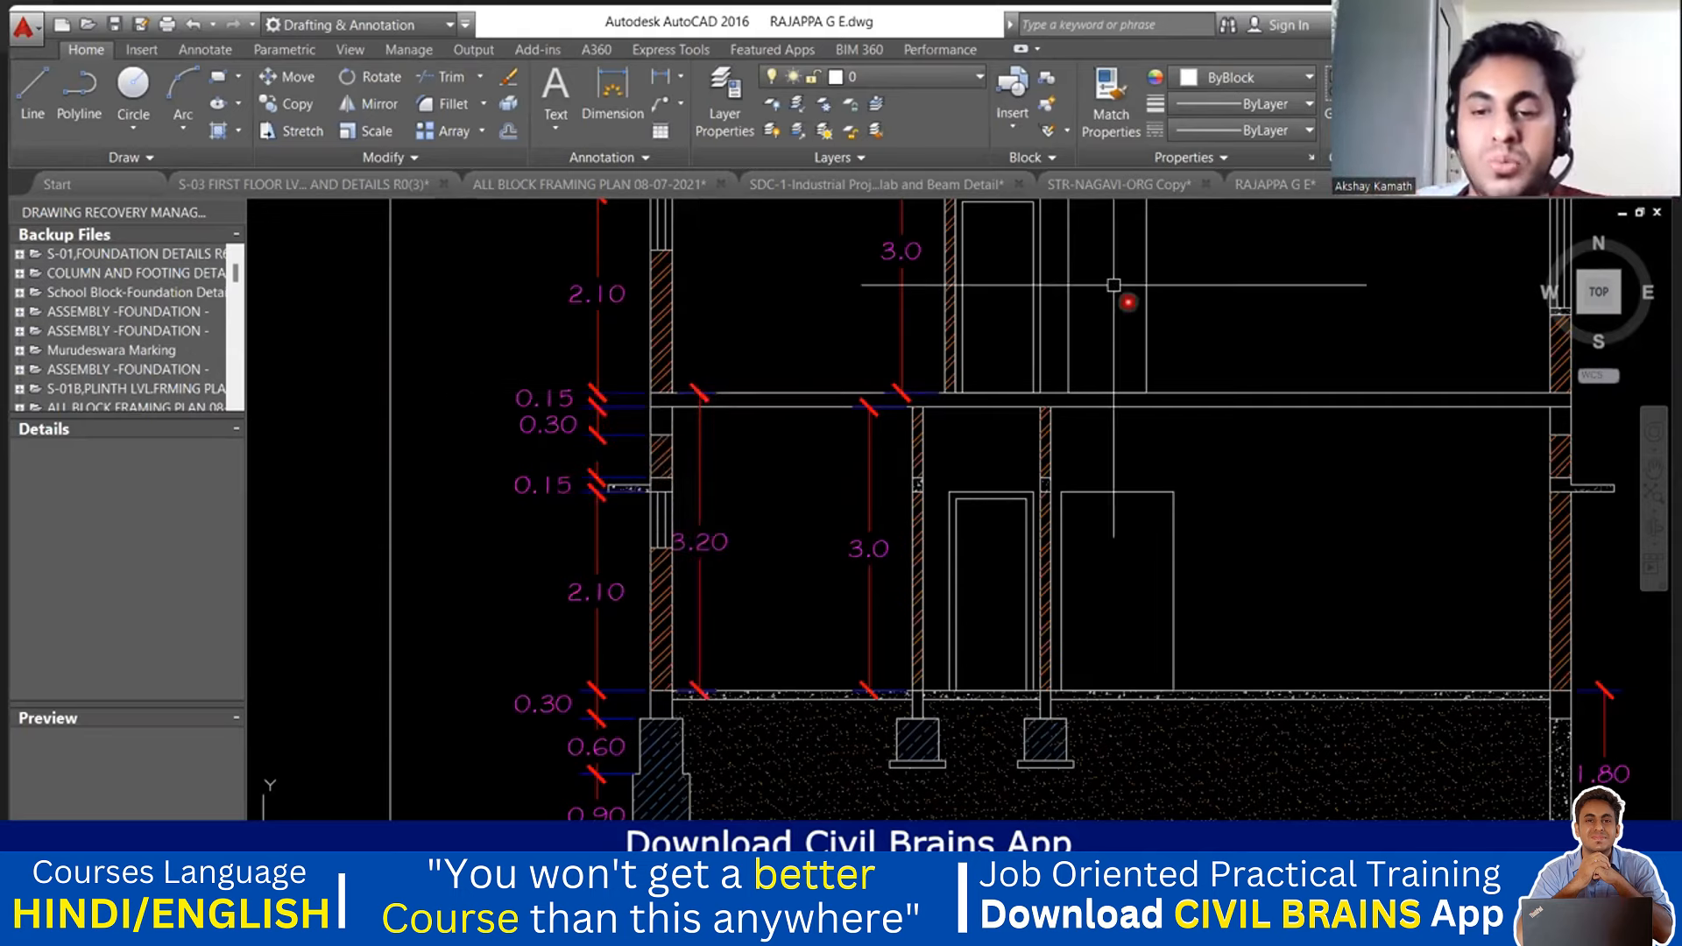
{"action": "left_click", "coordinate": [1172, 926]}
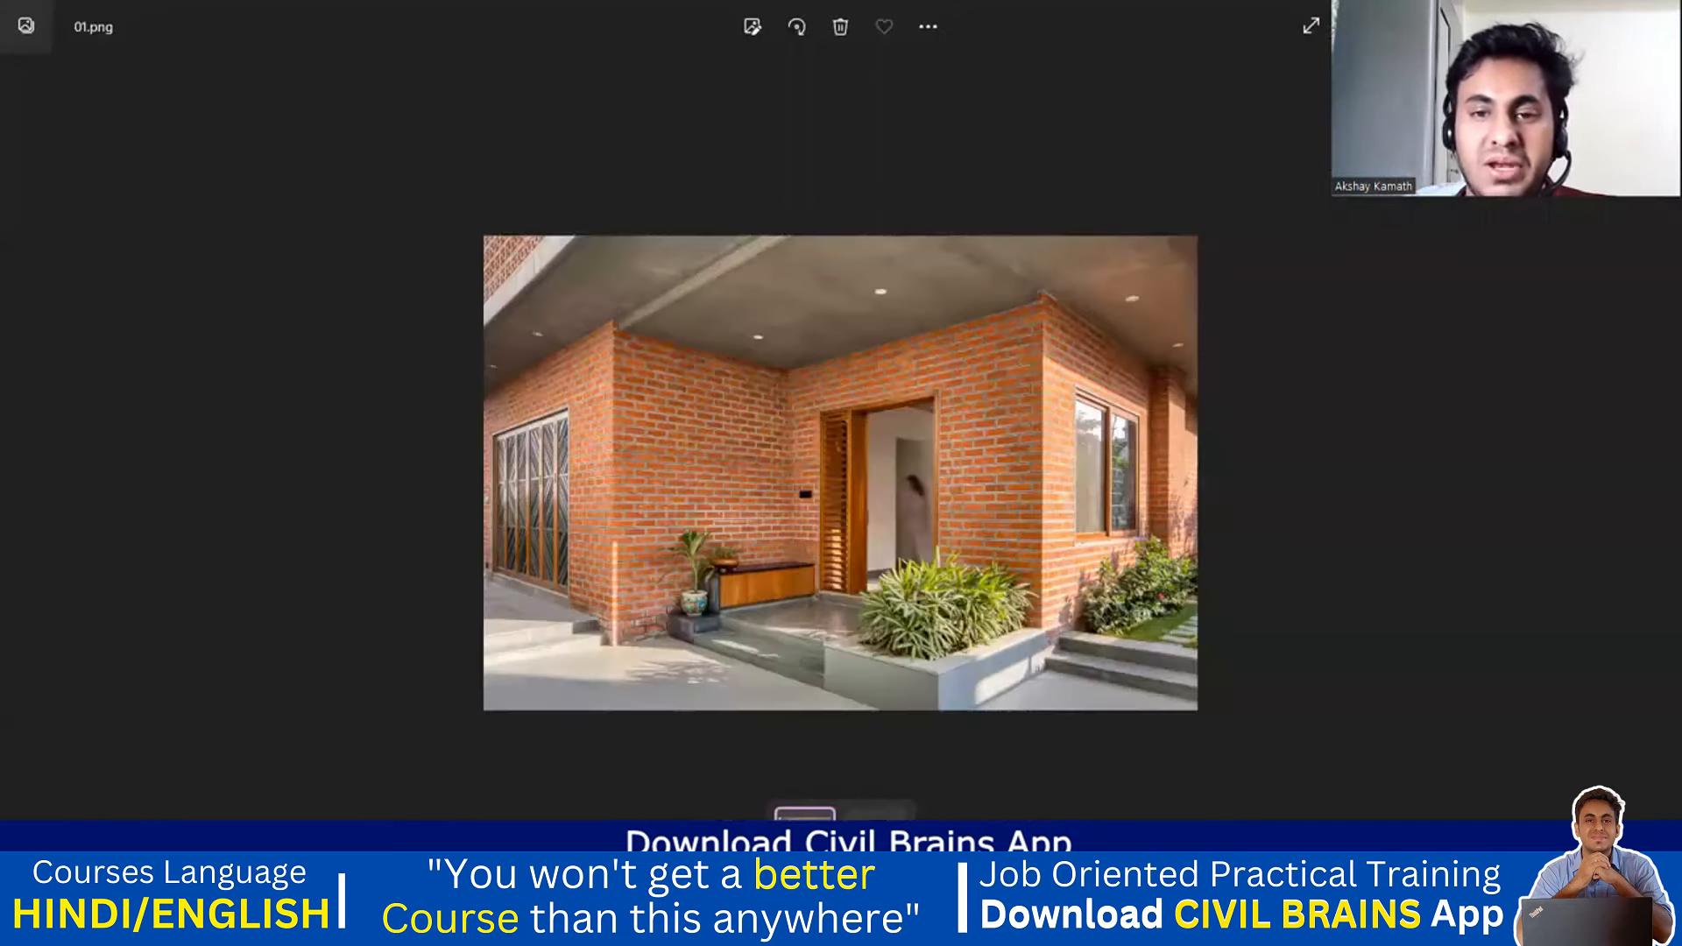